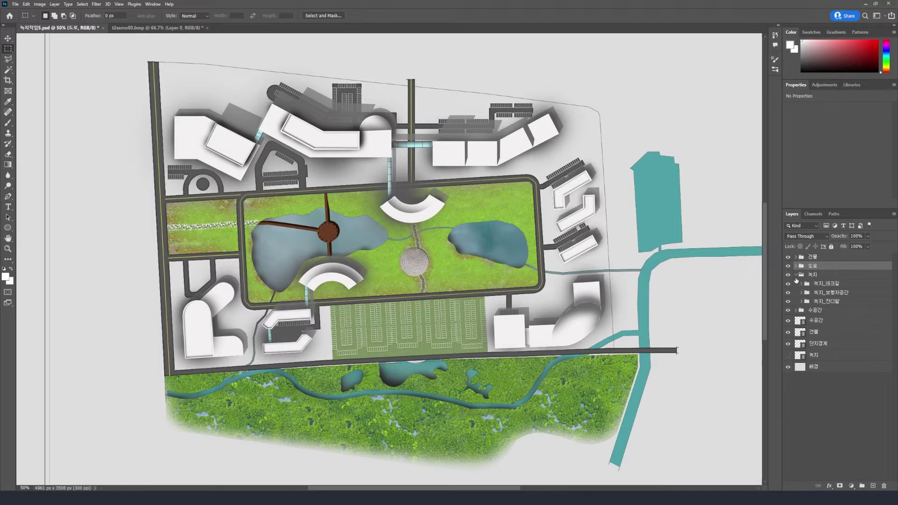
Create a new layer named 나무시험 inside the 녹지 group, above the 녹지_데크길 group
click(824, 284)
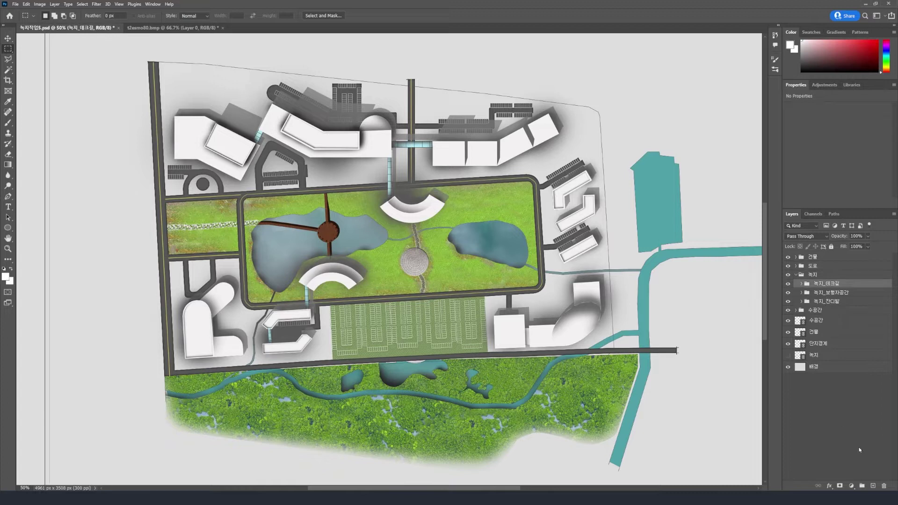
click(873, 485)
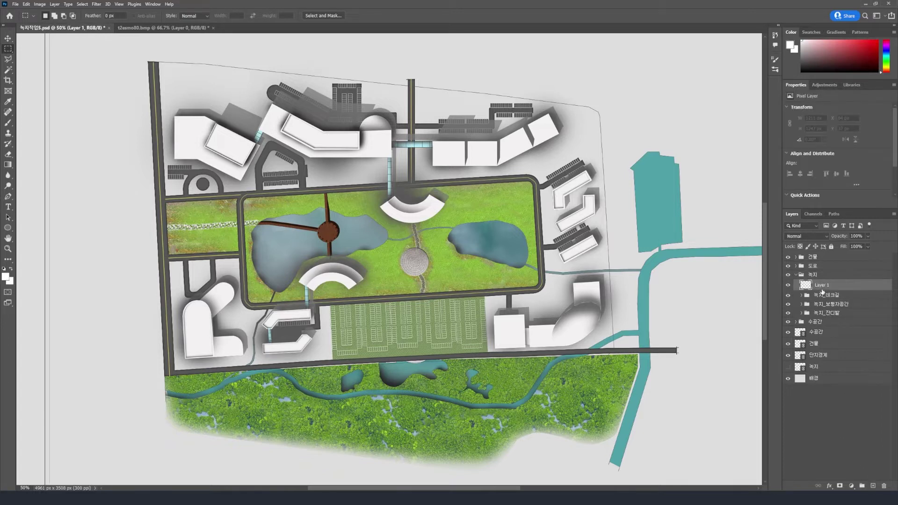
double_click(822, 289)
text(나무시설)
key(Return)
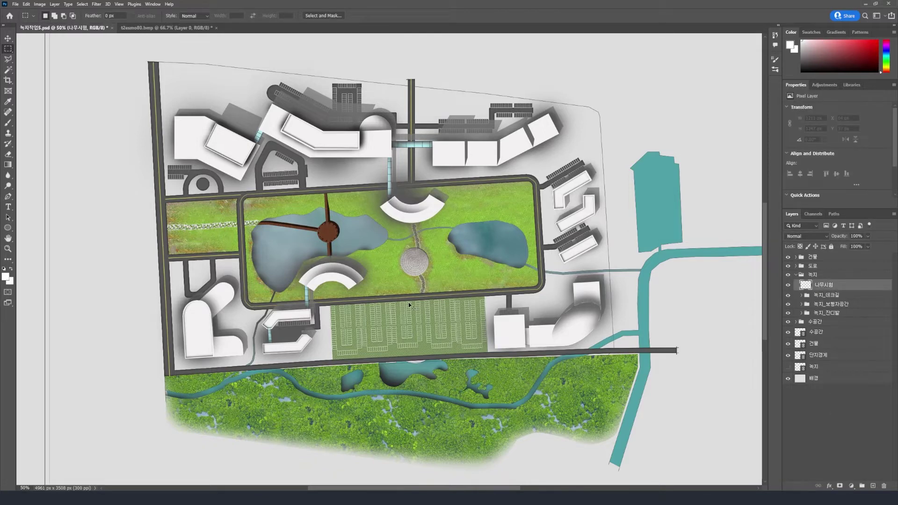
Set the foreground color to a dark, saturated green
key(ctrl+plus)
key(i)
click(519, 170)
drag(520, 171, 521, 180)
click(507, 181)
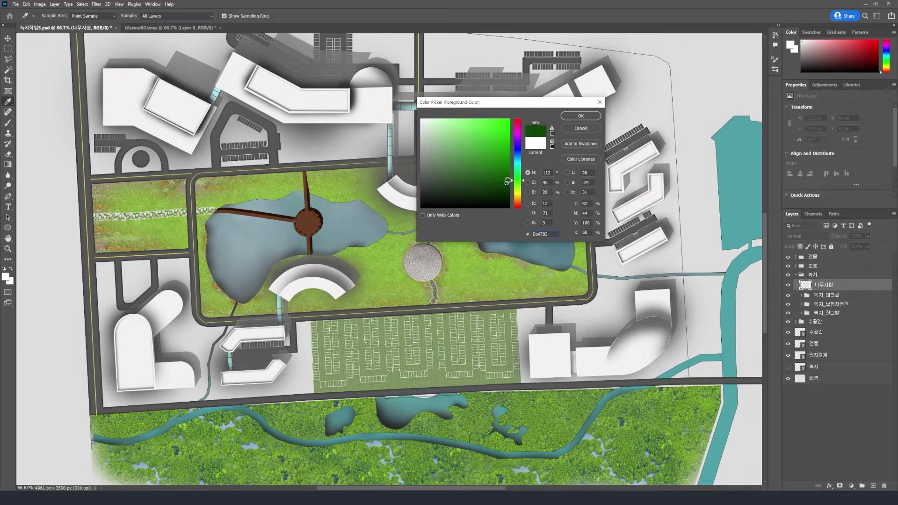
key(Return)
Draw a green ellipse about 89 × 82 px on the lawn north of the eastern pond and remove its stroke
key(u)
drag(525, 172, 549, 197)
key(ctrl+plus)
key(ctrl+plus)
key(ctrl+plus)
key(ctrl+plus)
key(ctrl+plus)
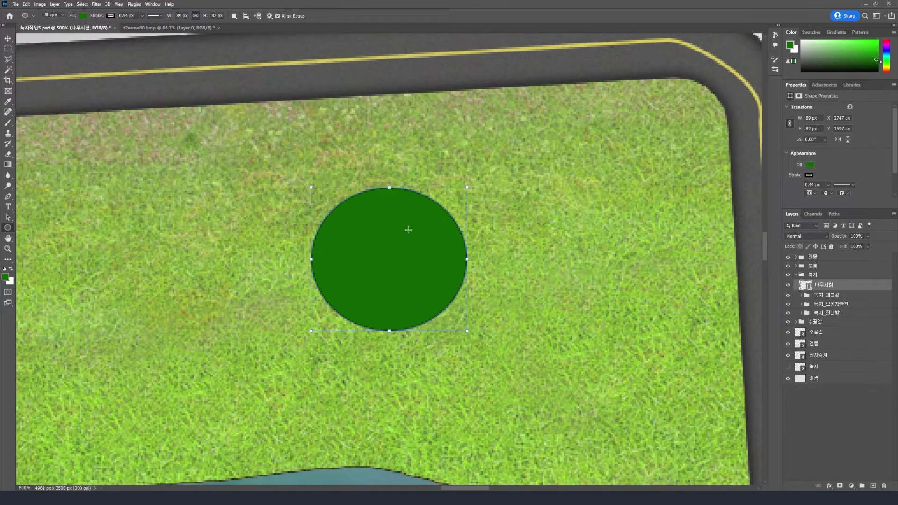
click(110, 16)
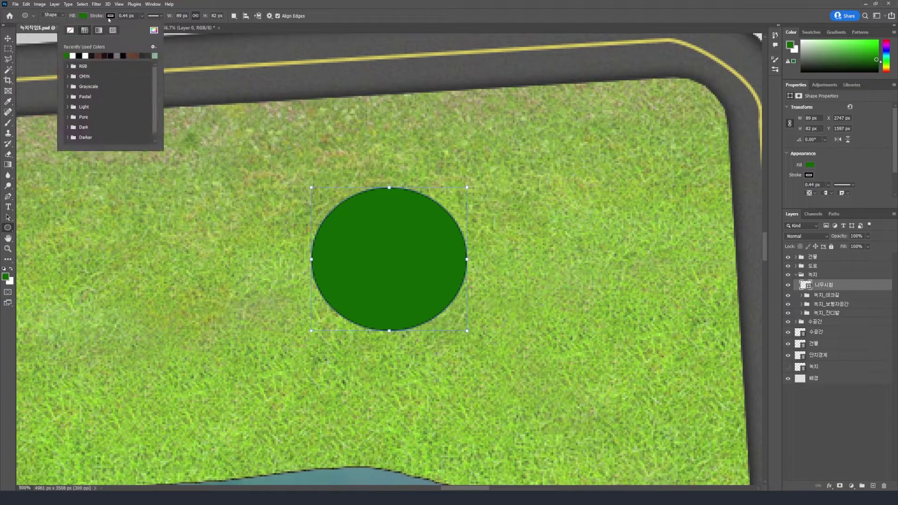
click(72, 30)
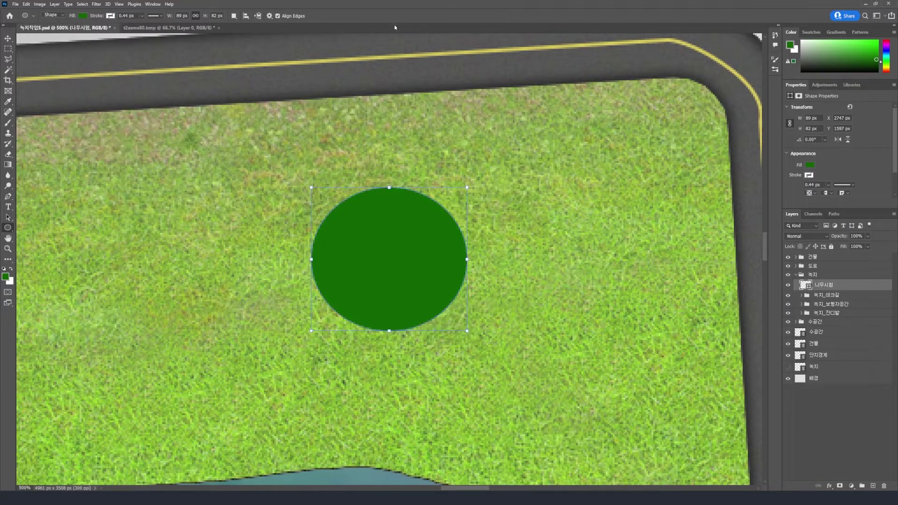
Duplicate the green ellipse twice toward the west to form a row of three tree circles
key(ctrl+minus)
key(ctrl+minus)
key(ctrl+minus)
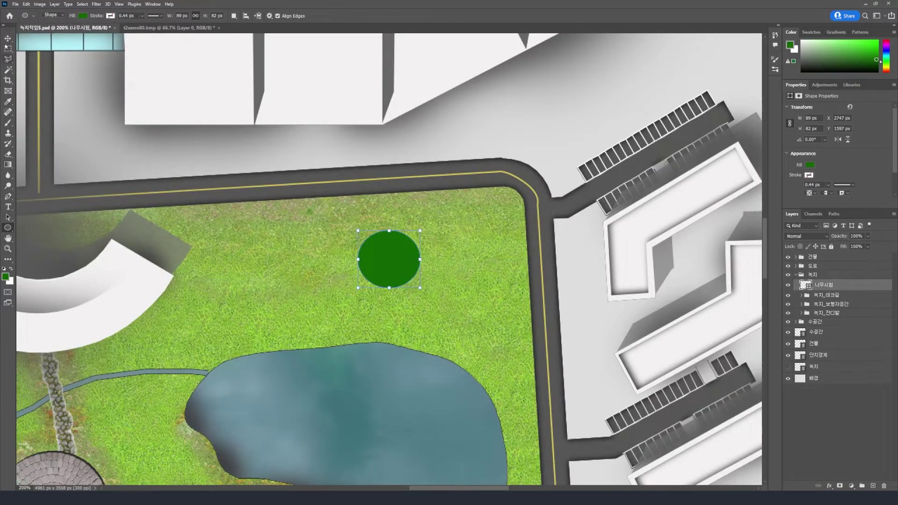
key(v)
drag(384, 258, 237, 264)
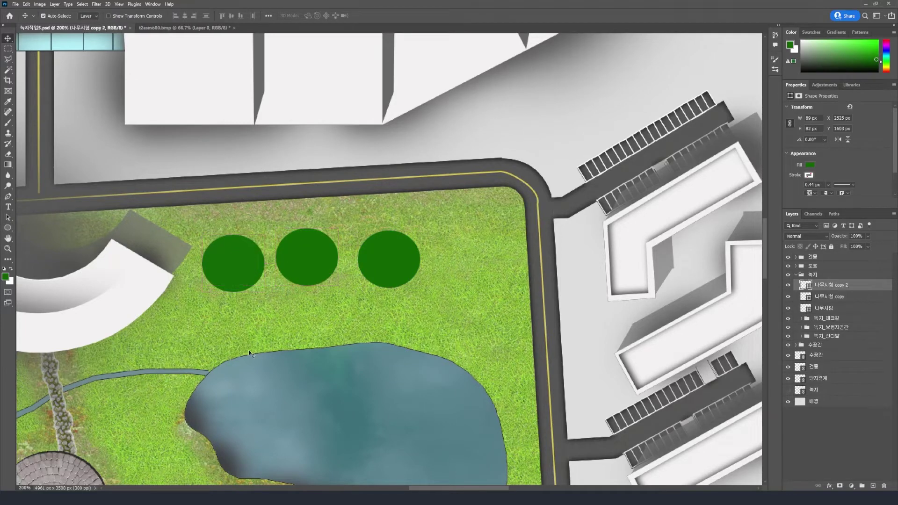
Examine the three tree circles in the overall site plan and up close
key(ctrl+minus)
key(ctrl+minus)
key(ctrl+minus)
key(ctrl+minus)
key(ctrl+plus)
key(ctrl+plus)
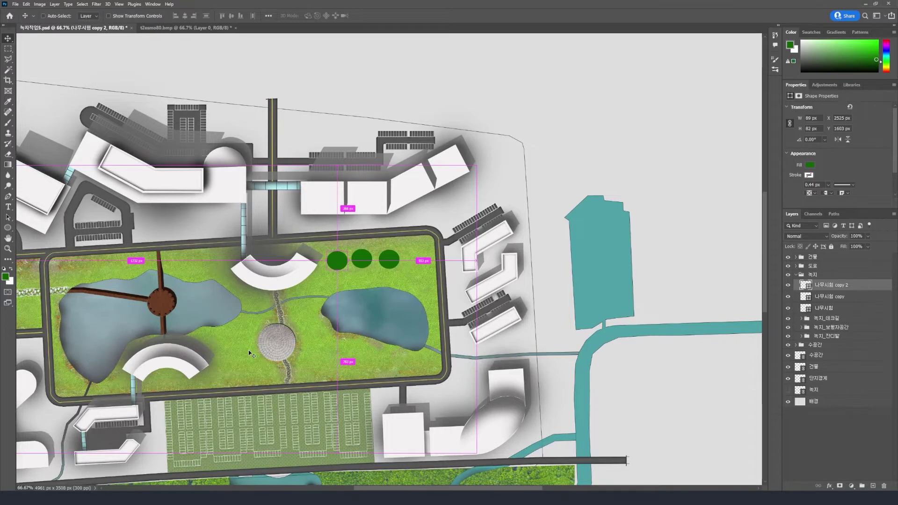
key(ctrl+plus)
key(ctrl+plus)
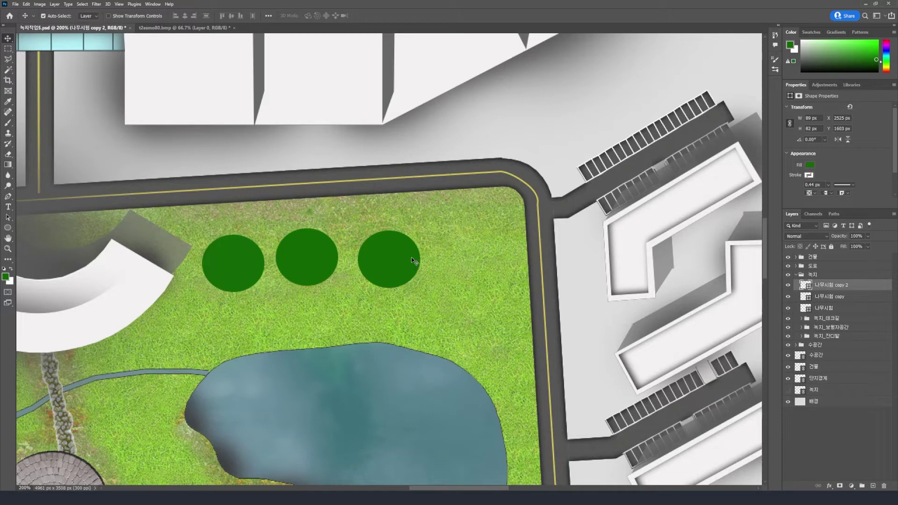
Merge the three ellipse shape layers into one layer and rasterize it
shift+click(826, 309)
right_click(825, 309)
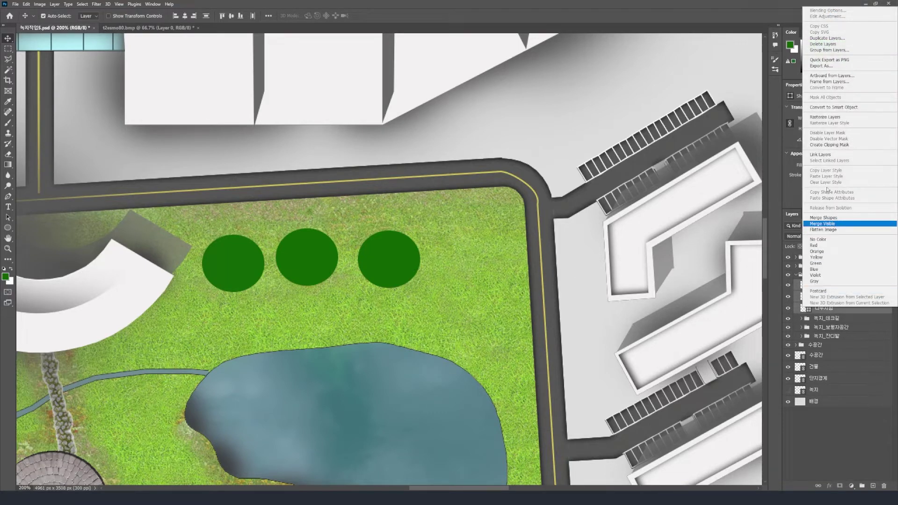
click(824, 226)
right_click(819, 285)
right_click(827, 285)
click(814, 300)
Duplicate the merged tree layer and rename the lower one 나무시험 그림자
key(ctrl+j)
double_click(833, 296)
drag(849, 297, 832, 296)
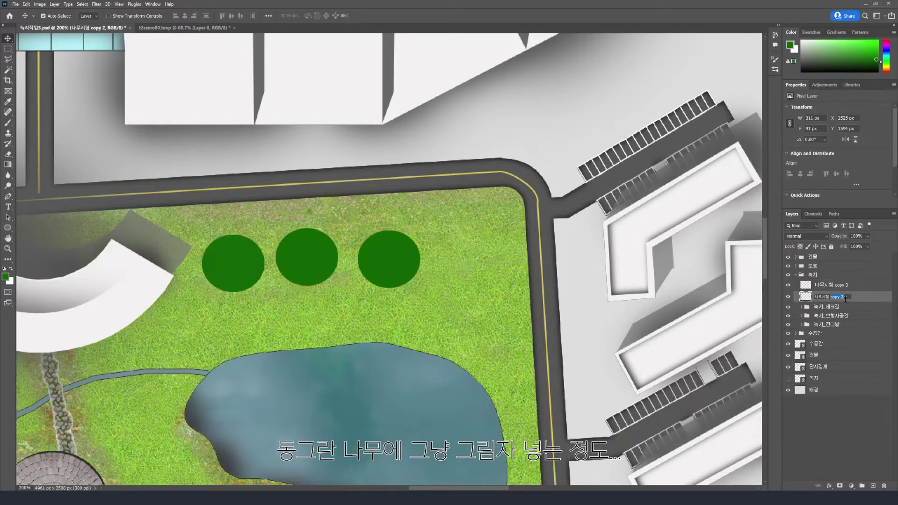
text(그림자)
click(826, 420)
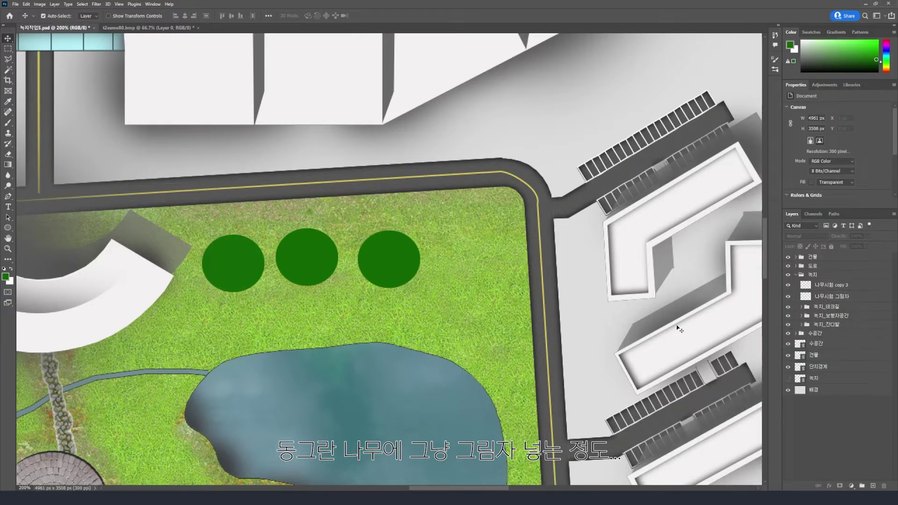
Turn the circles on the 나무시험 그림자 layer black with a Hue/Saturation lightness reduction
click(788, 285)
click(833, 296)
key(ctrl+u)
drag(583, 167, 548, 166)
click(665, 92)
click(788, 285)
Offset the shadow circles 25 px to the right and 22 px up, and set the layer's opacity to 70%
key(v)
key(shift+Right)
key(shift+Right)
key(Right)
key(Right)
key(Right)
key(Right)
key(Right)
key(shift+Up)
key(shift+Up)
key(Up)
key(Up)
key(7)
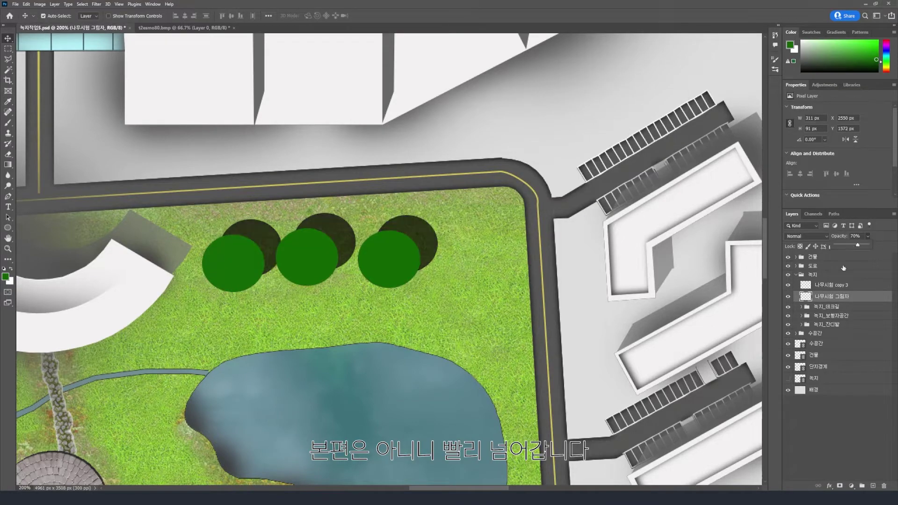
Examine the test tree and its shadow against the surrounding plan at several magnifications
scroll(397, 251, down, 4)
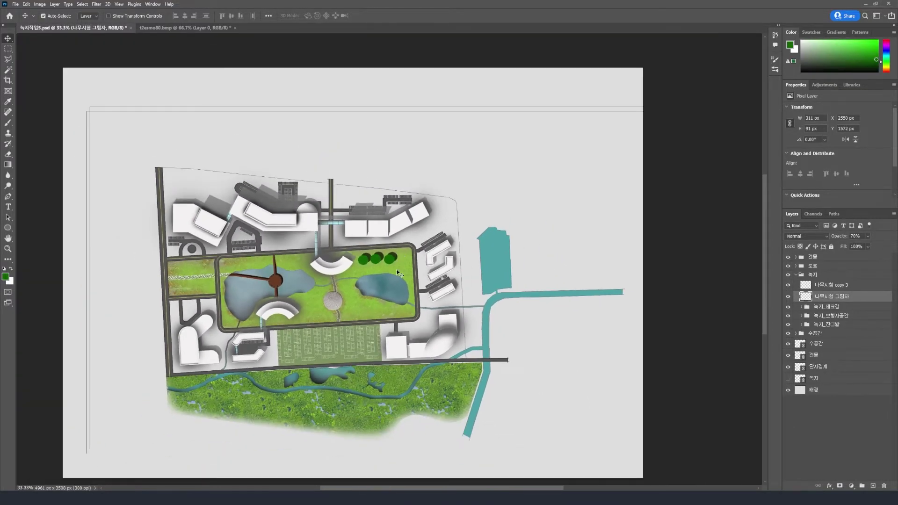
key(ctrl+1)
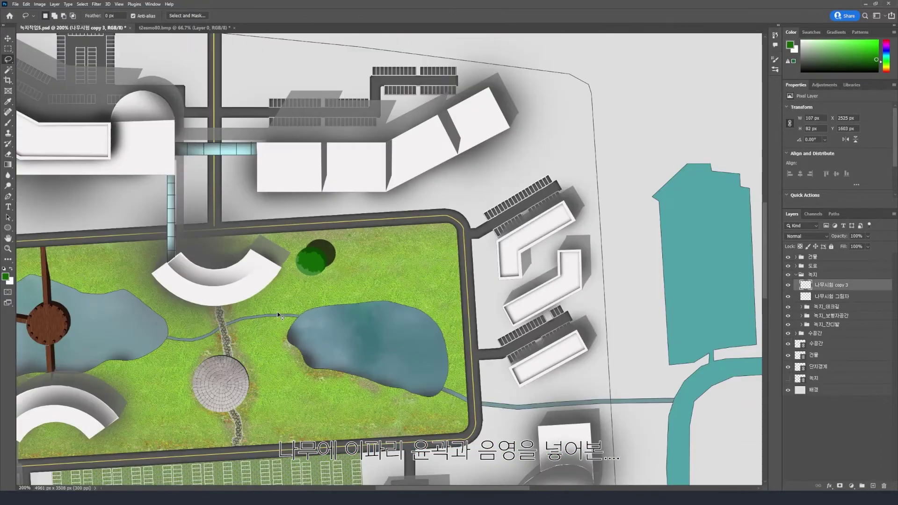
key(ctrl+minus)
key(ctrl+plus)
key(ctrl+plus)
key(ctrl+plus)
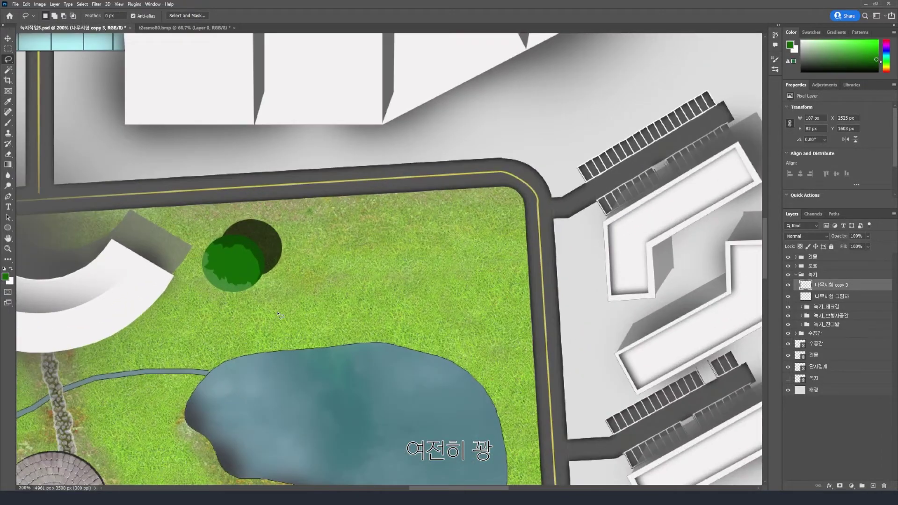
scroll(254, 294, up, 1)
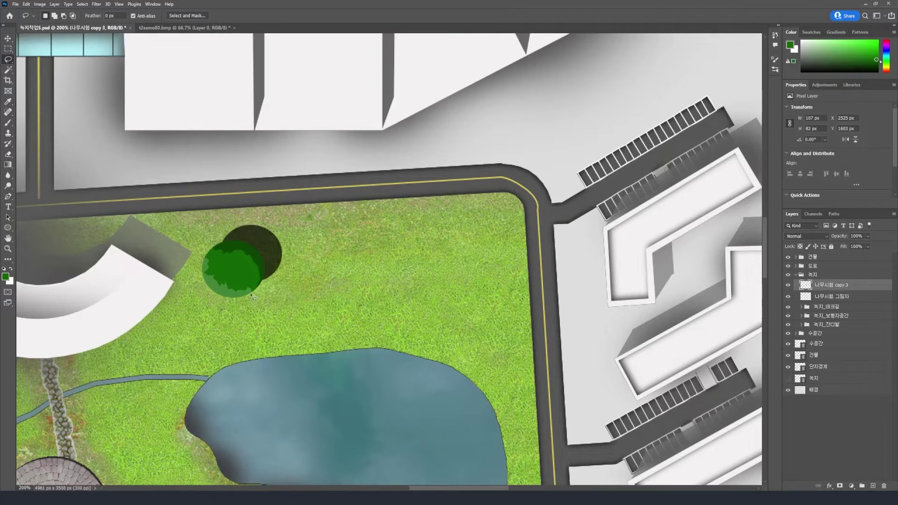
mouse_move(207, 262)
mouse_down()
mouse_move(229, 293)
mouse_move(262, 280)
mouse_up()
key(m)
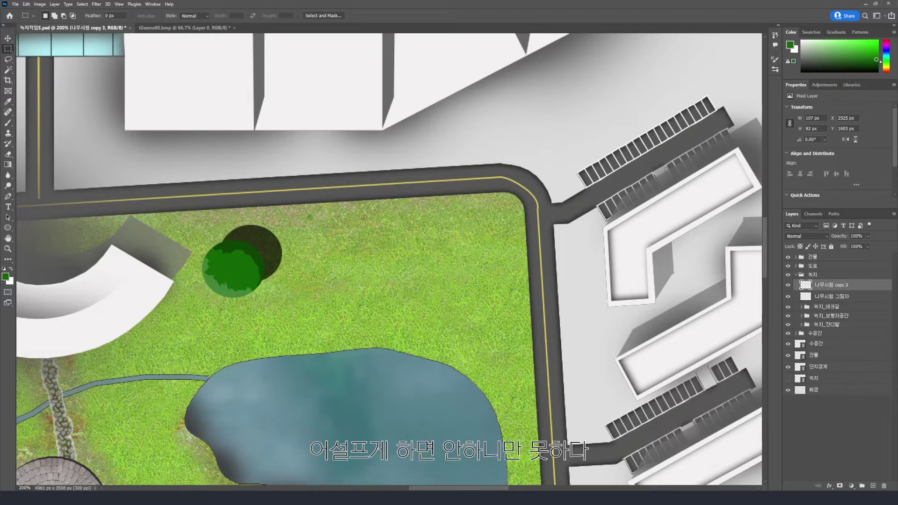
Merge the 나무시험 copy 3 and 나무시험 그림자 layers into a single layer
scroll(360, 287, down, 3)
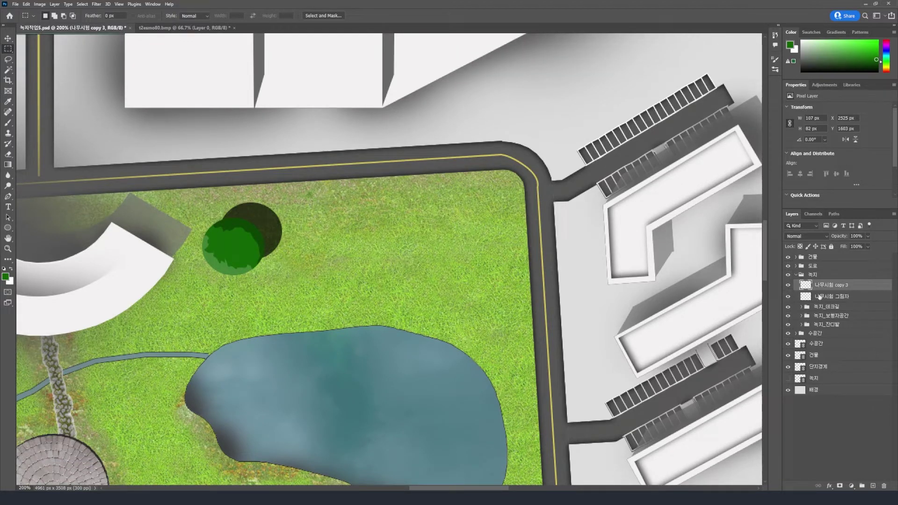
ctrl+click(830, 299)
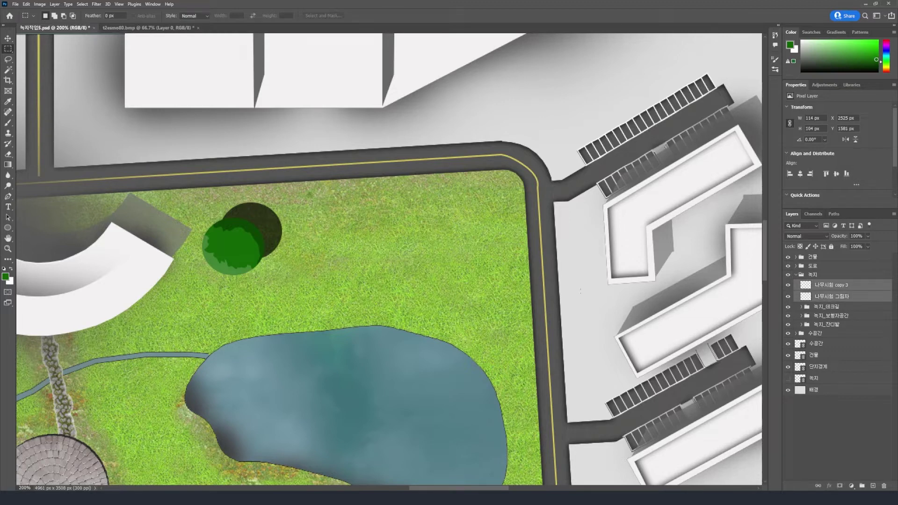
right_click(839, 298)
click(772, 383)
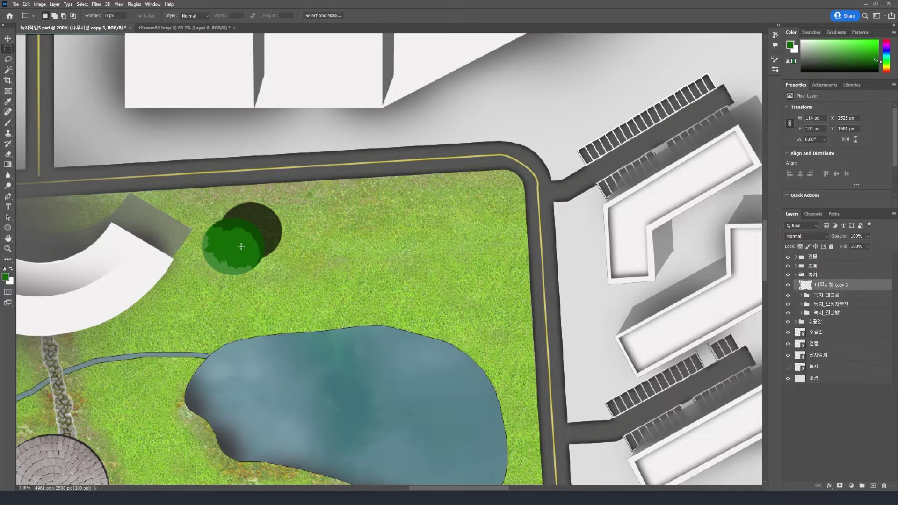
Select the shadowed tree and place repeated copies of it along the lawn's edge and around the eastern pond
ctrl+click(805, 285)
drag(228, 247, 352, 256)
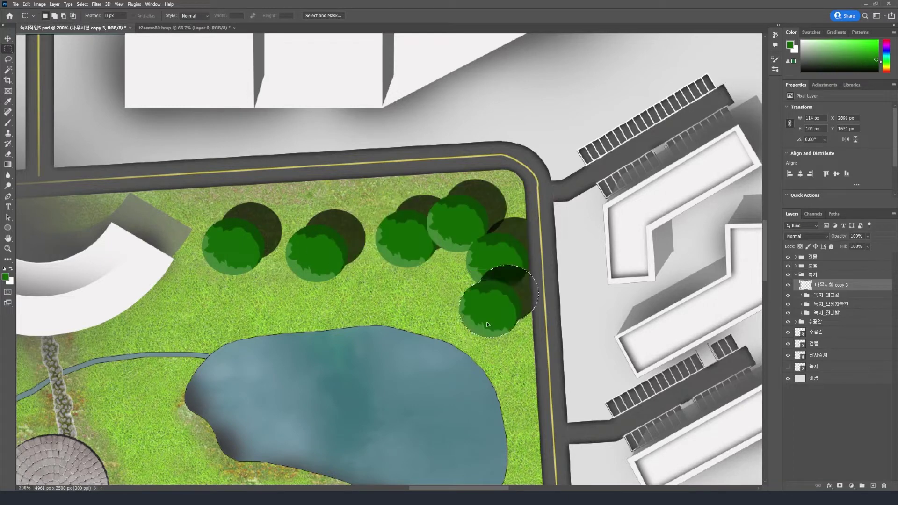
drag(491, 304, 369, 263)
key(ctrl+minus)
key(ctrl+minus)
key(ctrl+minus)
key(ctrl+minus)
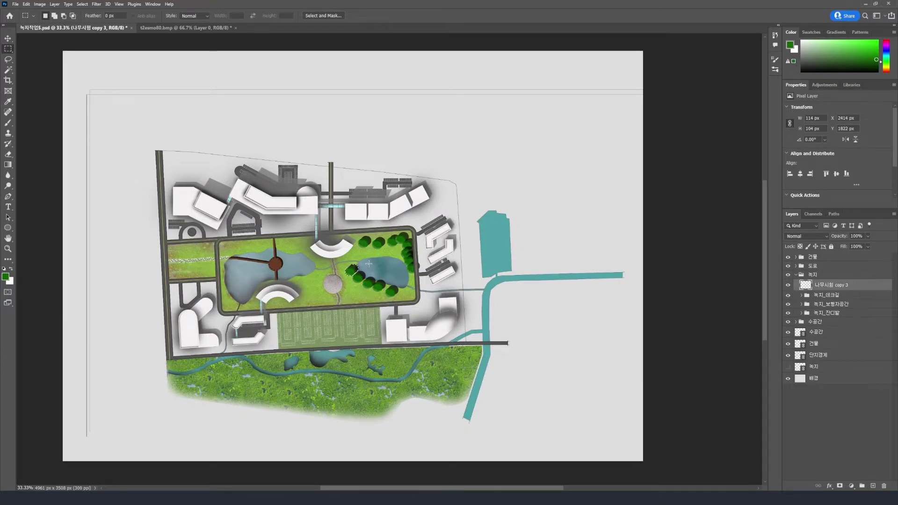
Delete the 나무시험 copy 3 layer with all the test trees
click(819, 298)
click(821, 290)
click(827, 296)
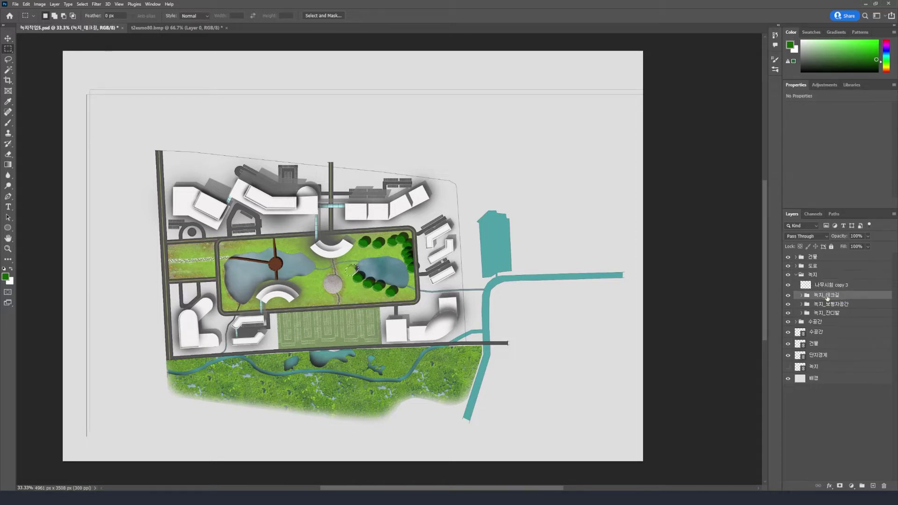
click(830, 285)
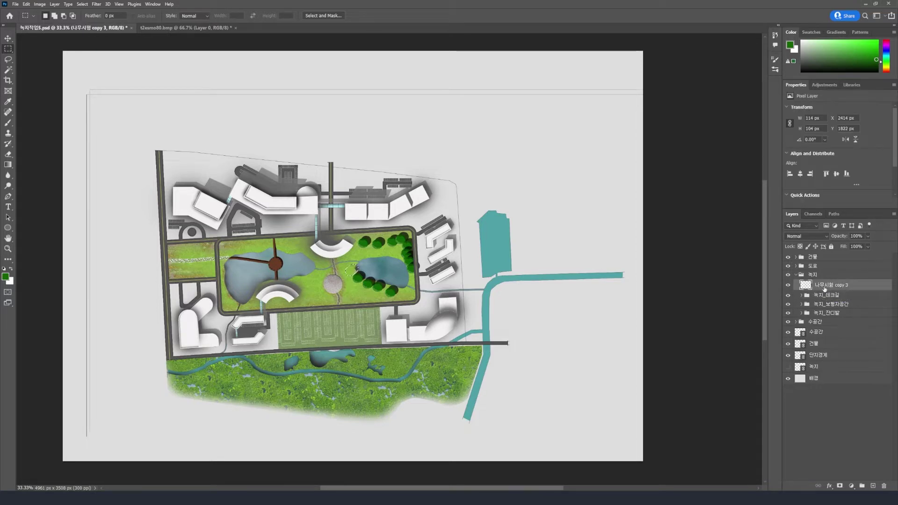
click(885, 486)
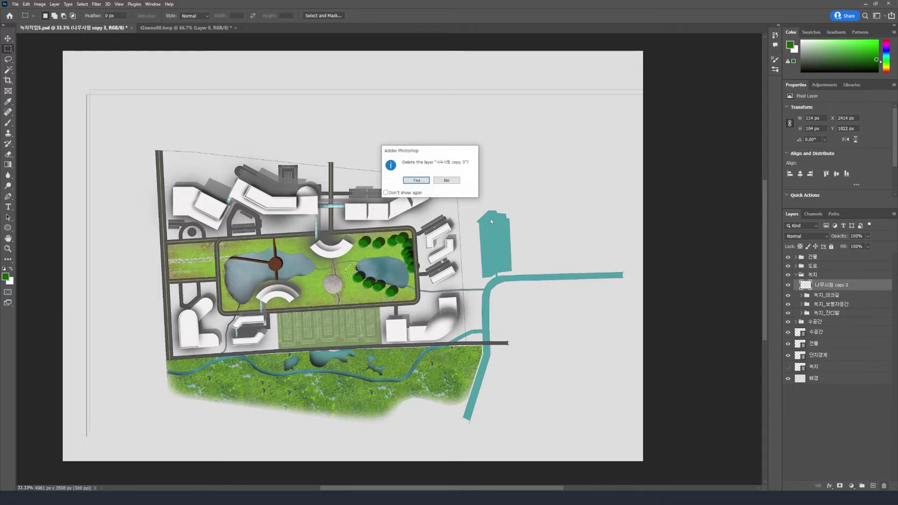
key(Return)
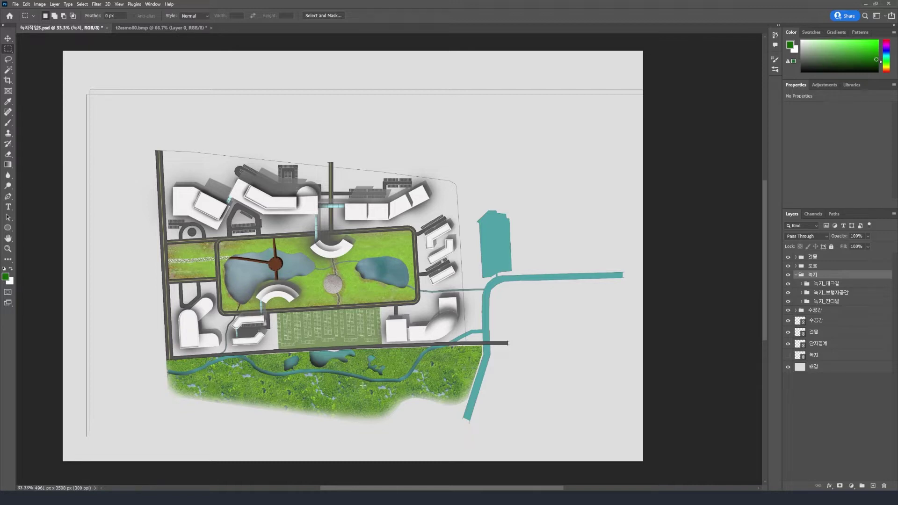
Switch to the browser and browse the "tree top view" image results, previewing the watercolor tree set and the painted green tree plan
mouse_move(235, 498)
click(273, 463)
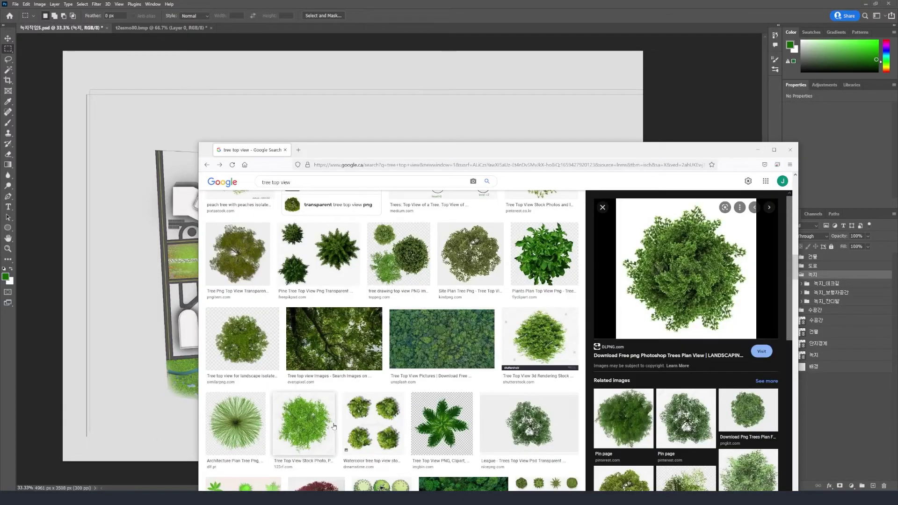
scroll(792, 220, down, 10)
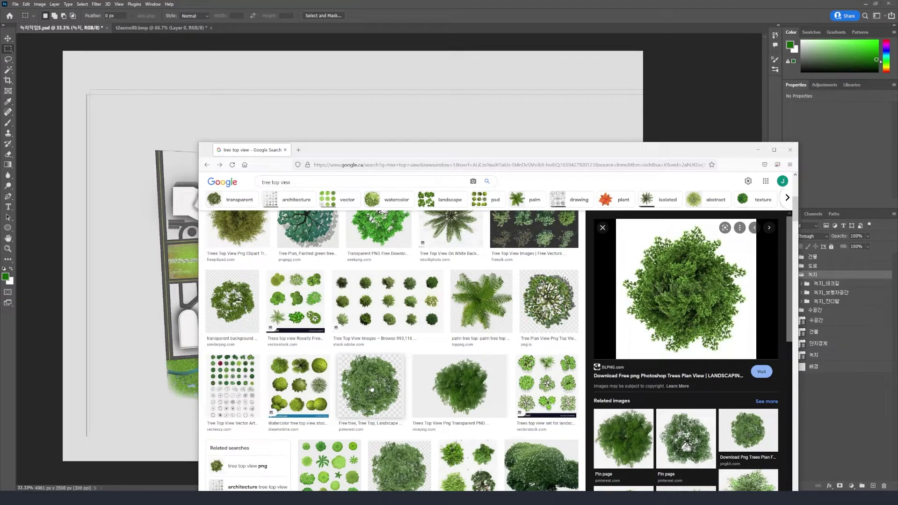
click(317, 395)
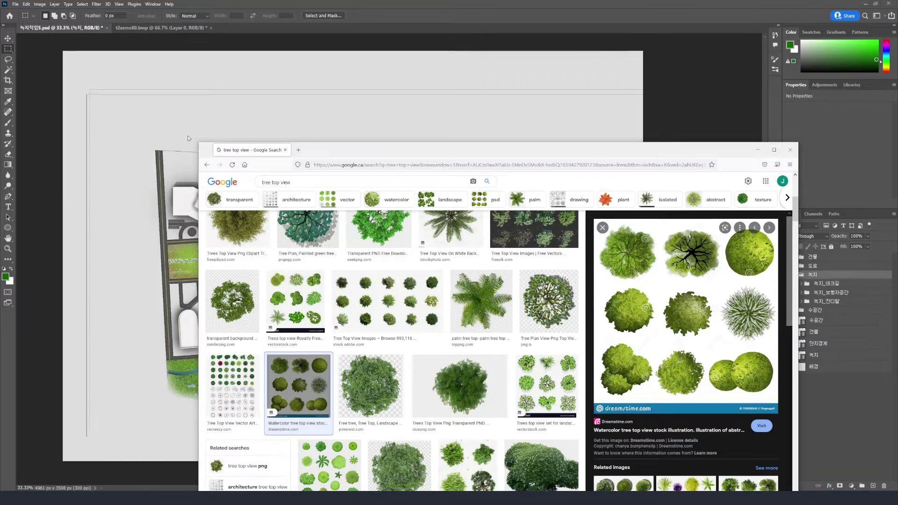
click(206, 165)
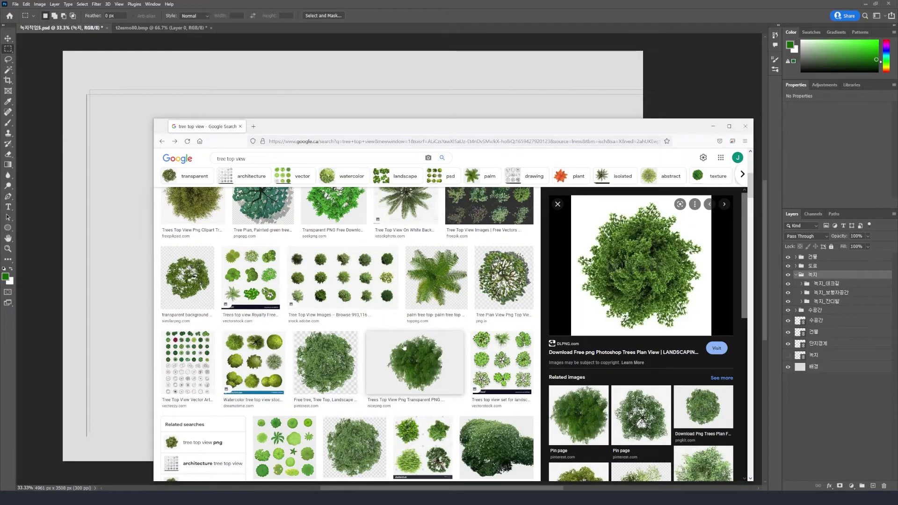
scroll(404, 348, up, 5)
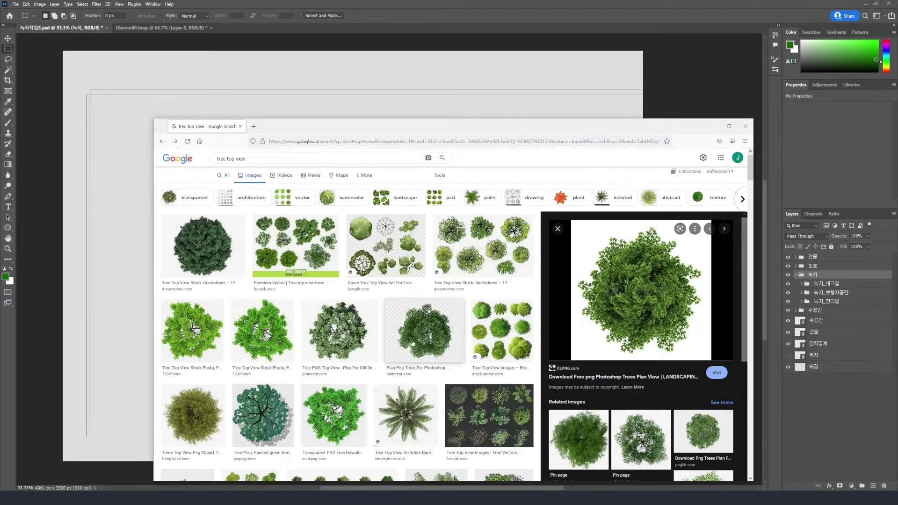
click(263, 402)
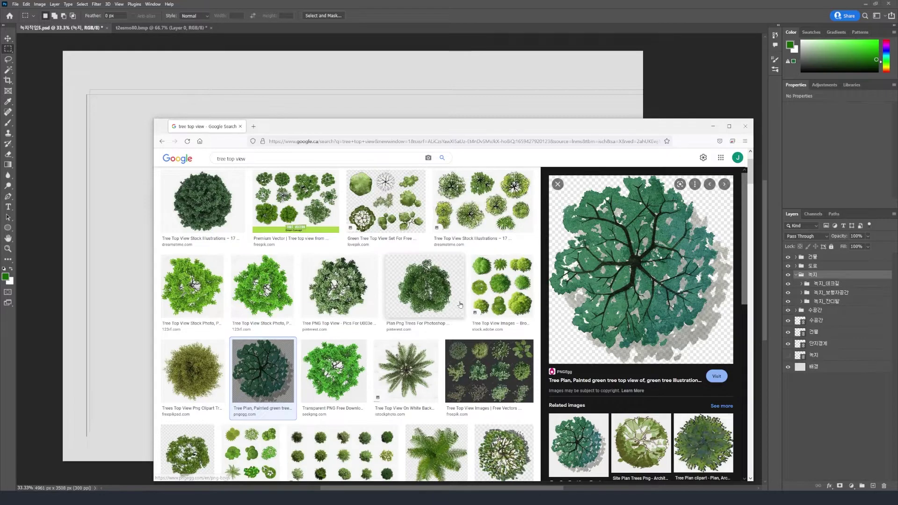
Return to the leafy green tree image from the Photoshop trees plan view result and open it as a new Photoshop document
click(162, 142)
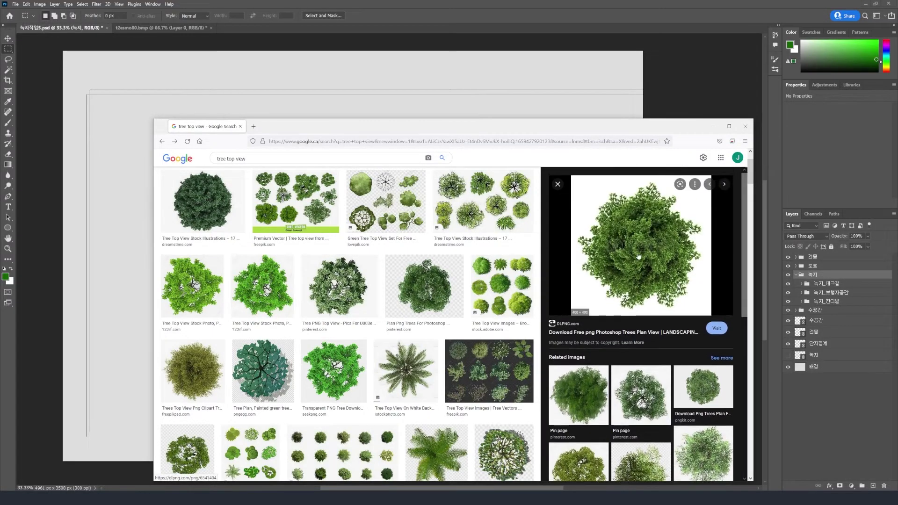
drag(640, 274, 257, 27)
key(ctrl+plus)
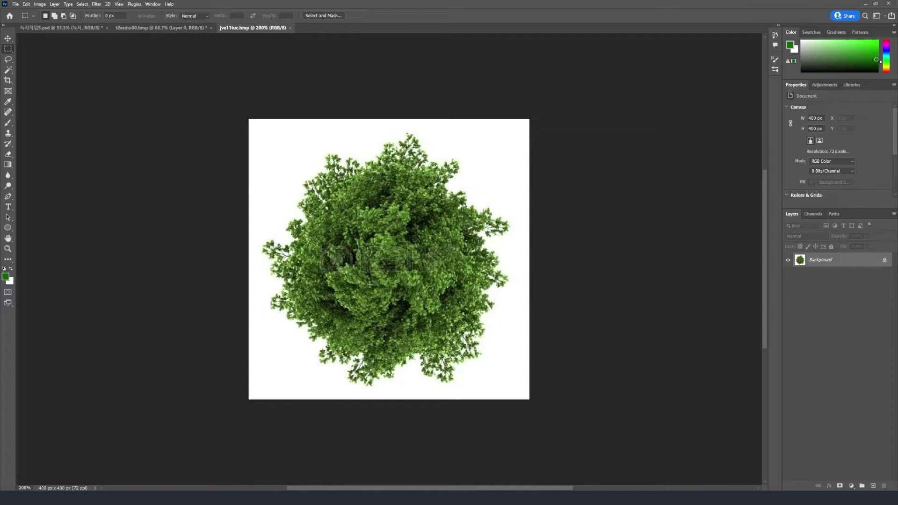
key(ctrl+plus)
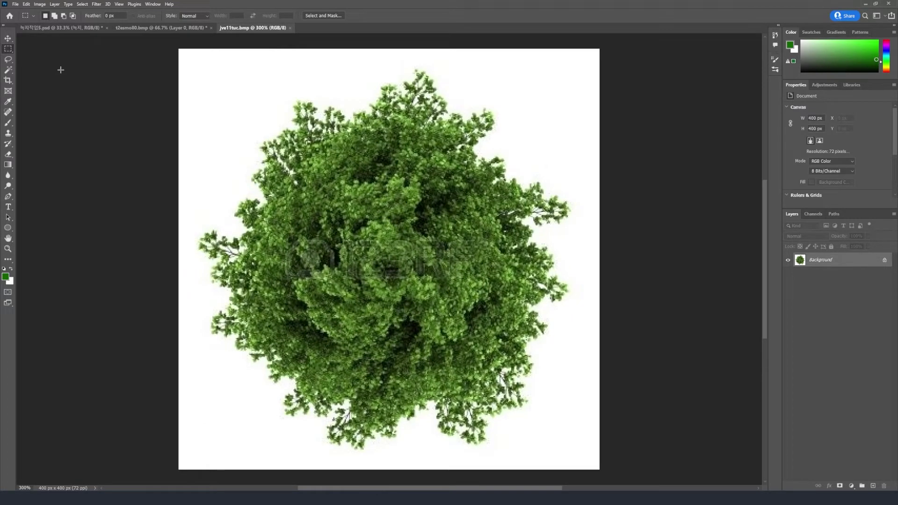
Try to cut out the tree by selecting the white background with the Magic Wand and deleting it
click(8, 70)
click(552, 159)
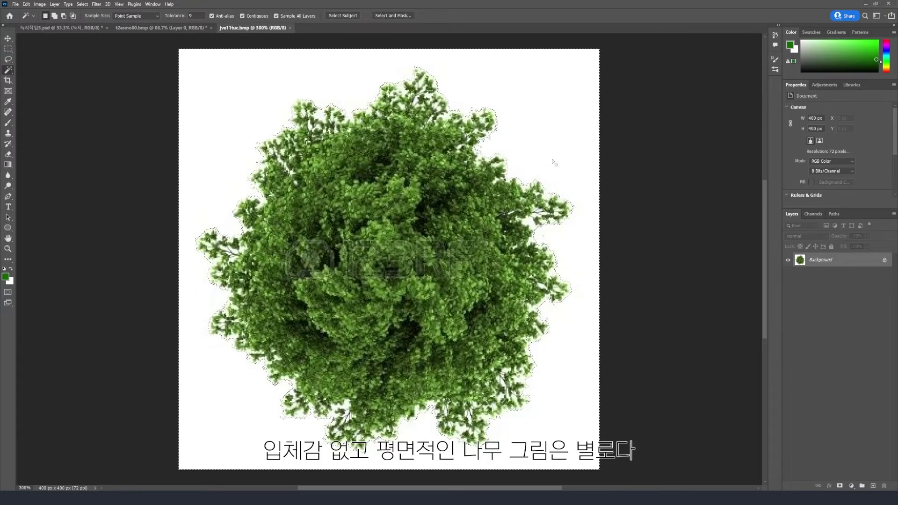
key(Delete)
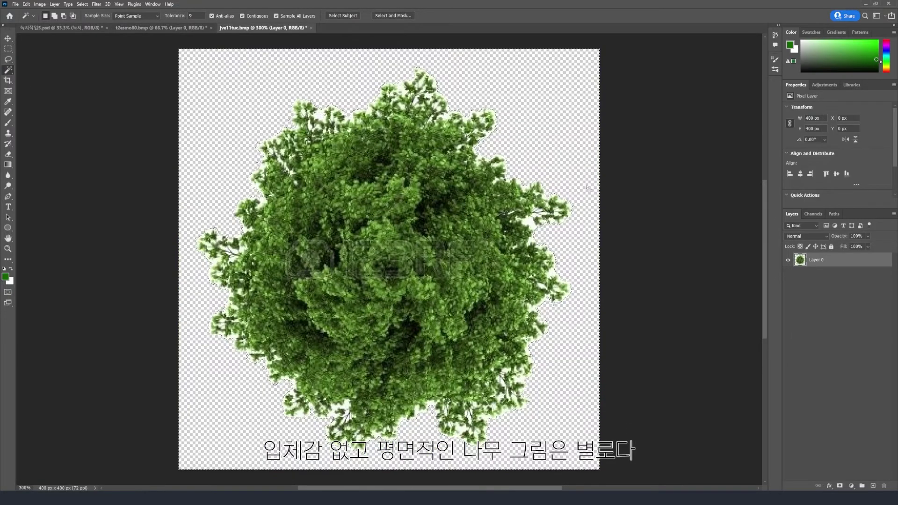
key(v)
drag(357, 228, 363, 250)
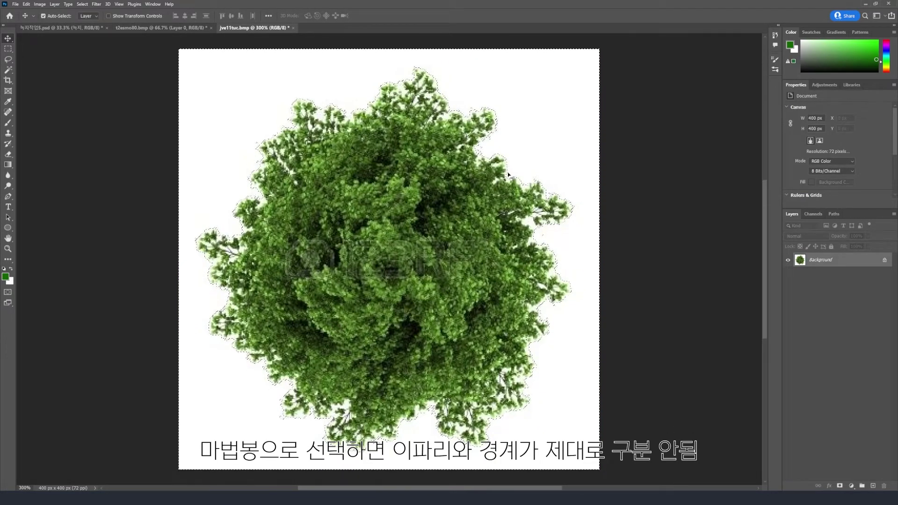
key(m)
click(602, 214)
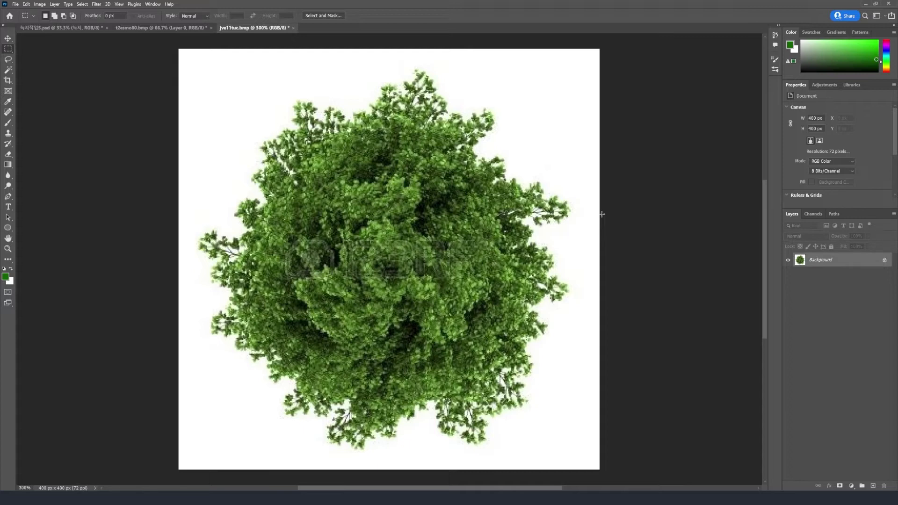
Apply a Brightness/Contrast adjustment to the tree image with brightness 23 and contrast 85
click(40, 4)
mouse_move(64, 22)
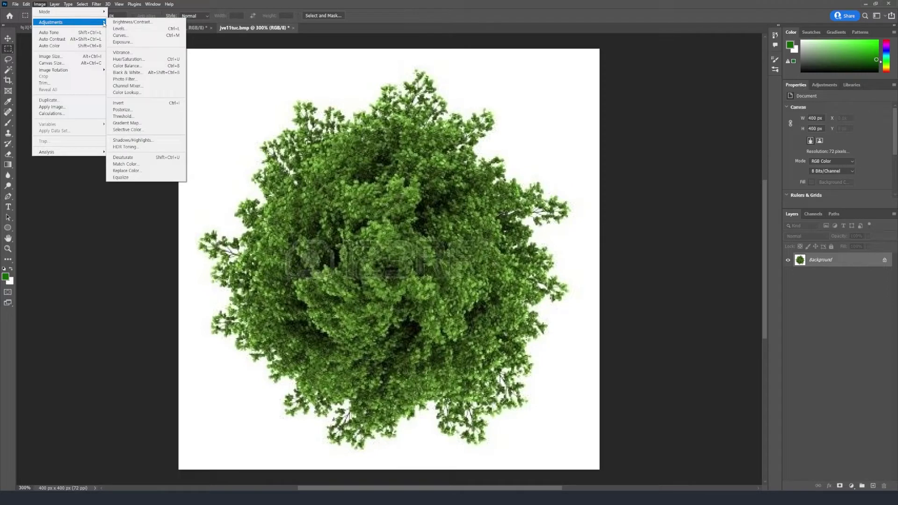
click(131, 22)
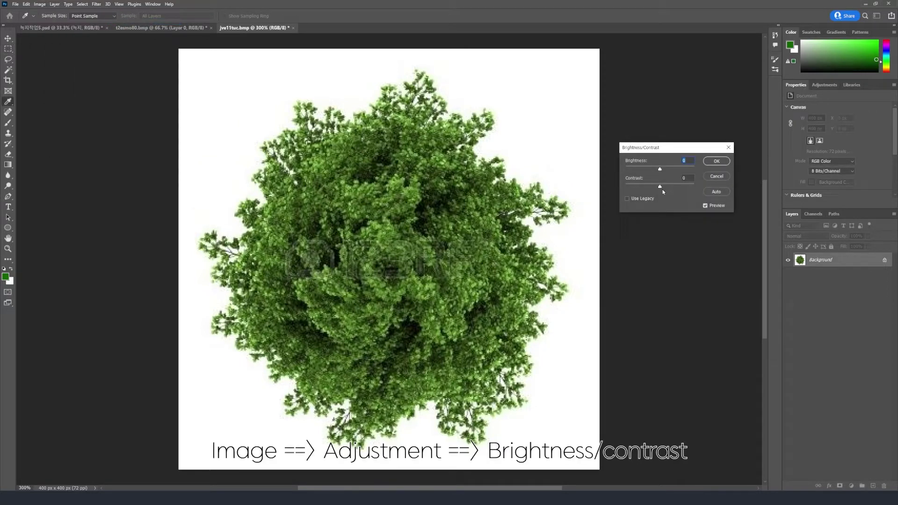
mouse_move(659, 187)
mouse_down()
mouse_move(677, 193)
mouse_move(662, 192)
mouse_up()
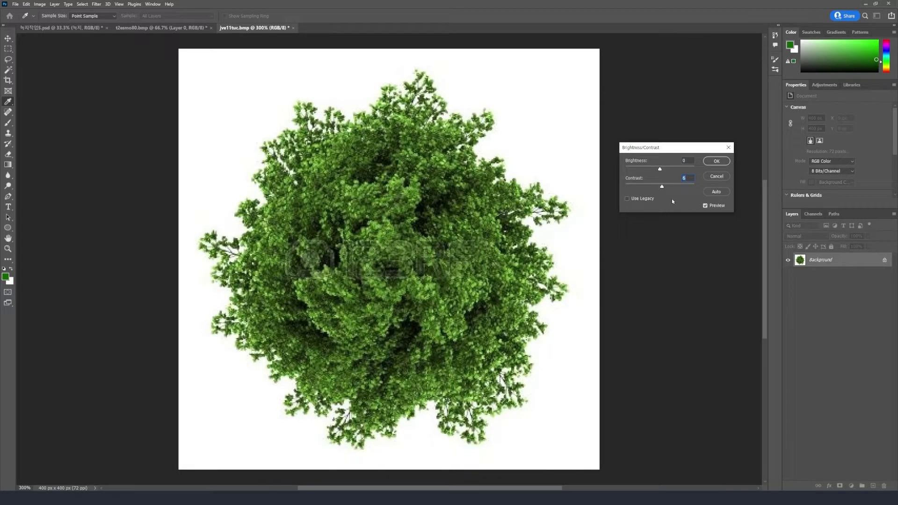
drag(662, 187, 689, 187)
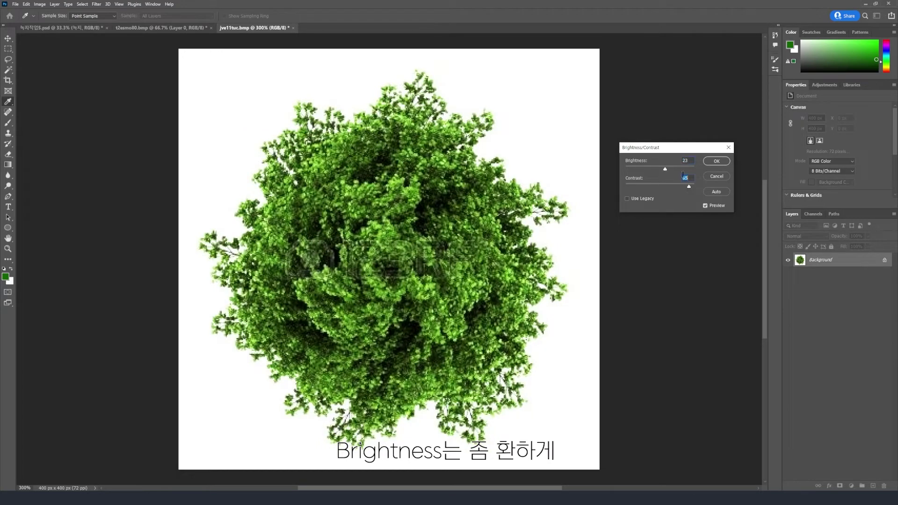
key(Return)
Select the white background around the tree with Color Range, using Sampled Colors and sampling the white area
key(m)
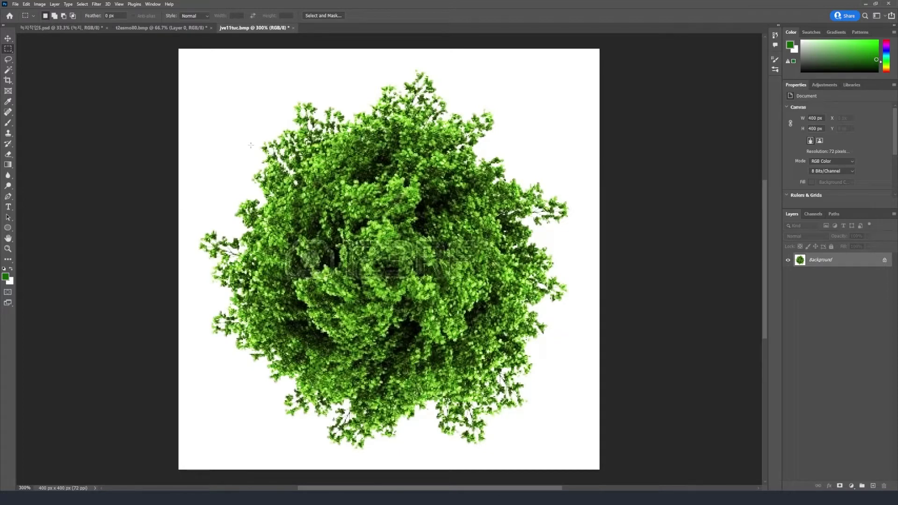
click(78, 6)
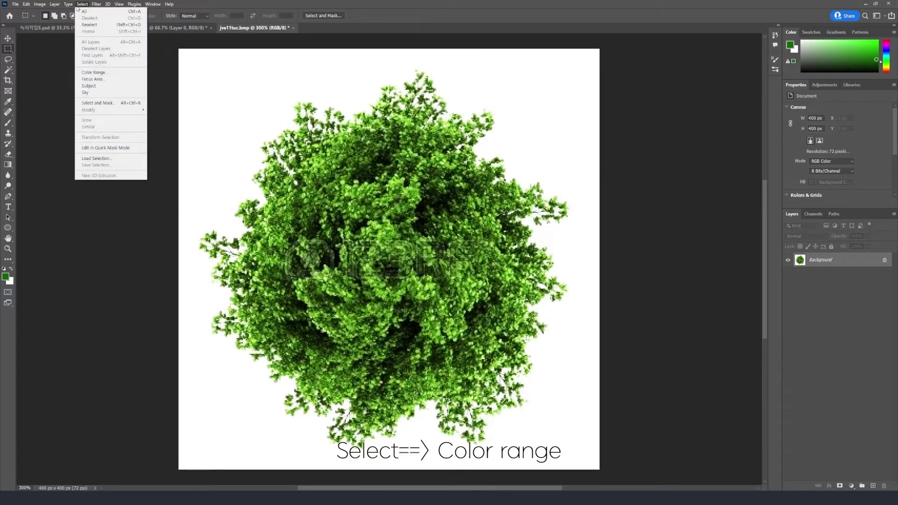
click(94, 73)
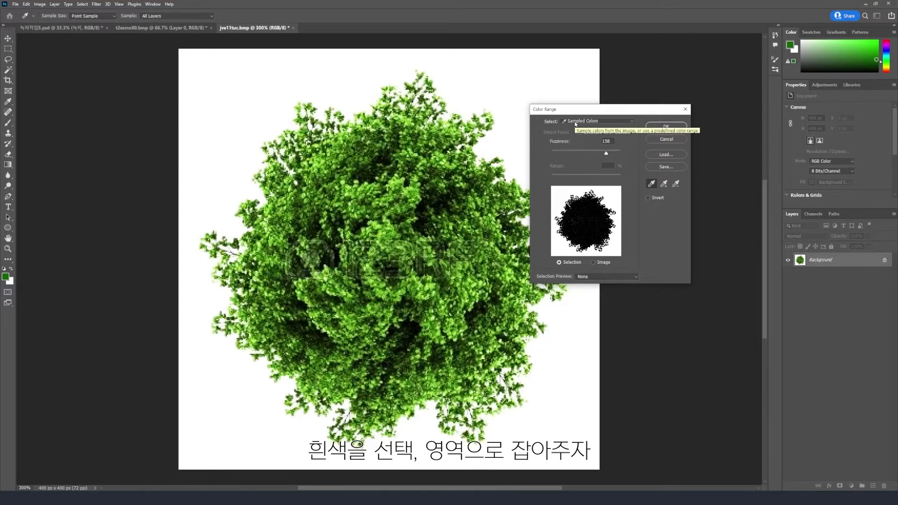
click(575, 122)
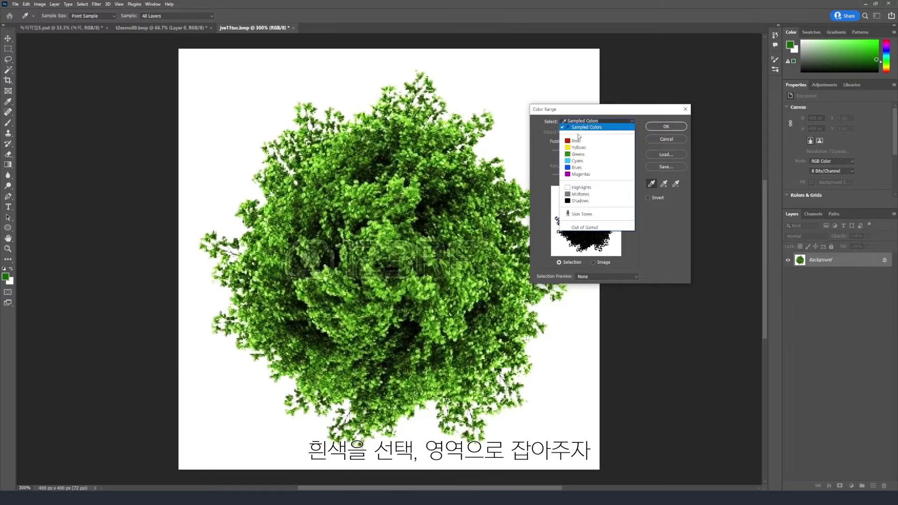
click(572, 127)
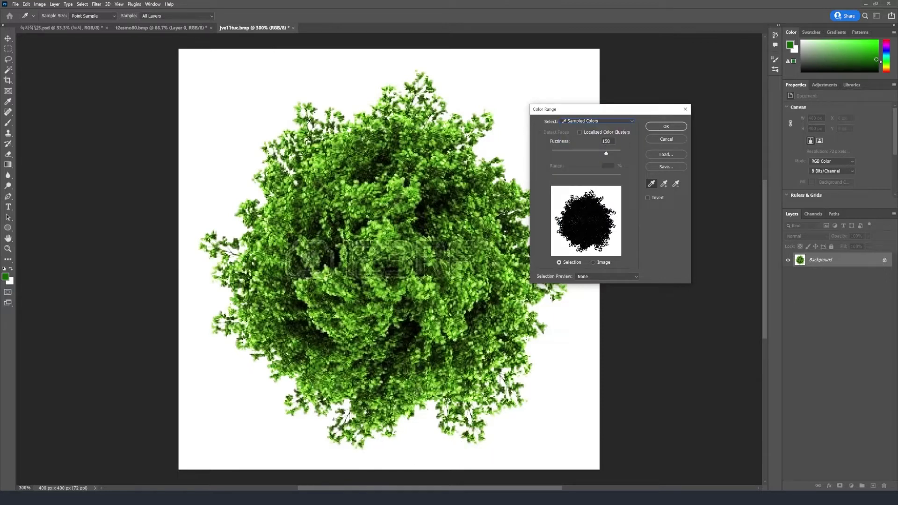
click(230, 123)
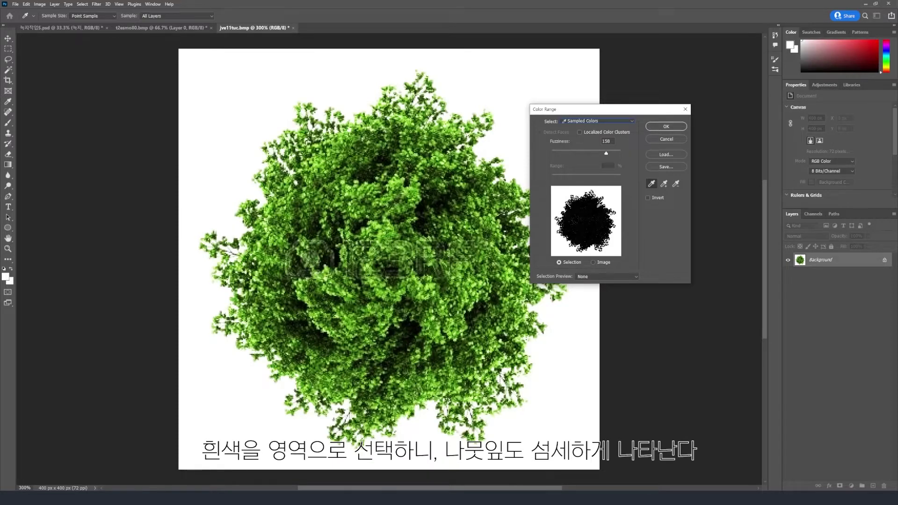
click(663, 130)
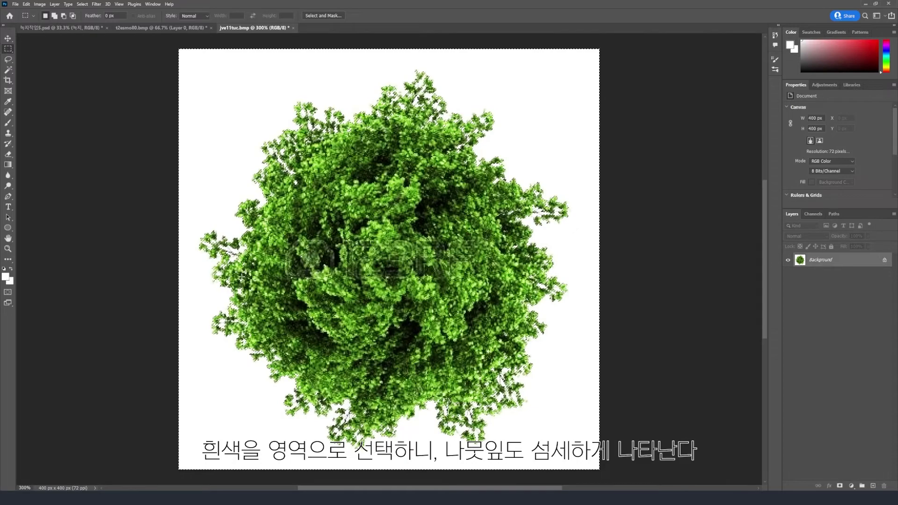
Unlock the Background layer and delete the selected white area to make it transparent
key(ctrl+minus)
key(ctrl+plus)
key(ctrl+plus)
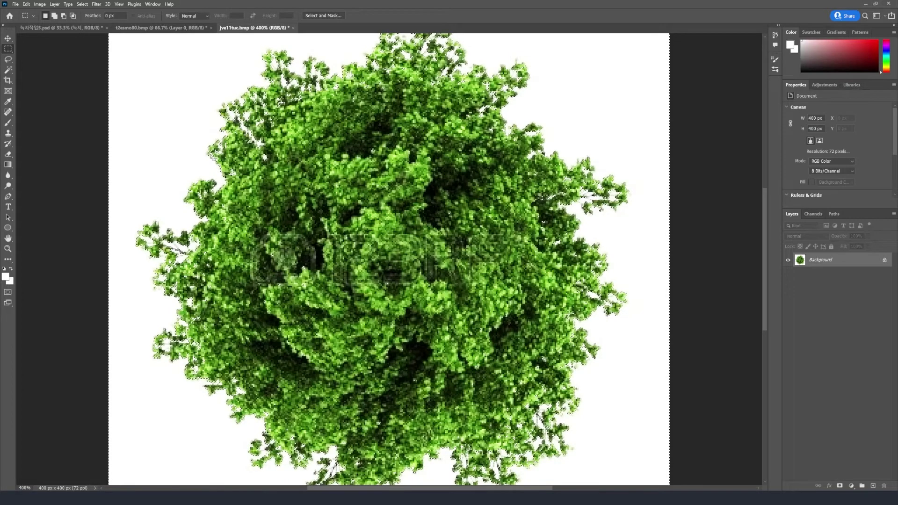
key(ctrl+minus)
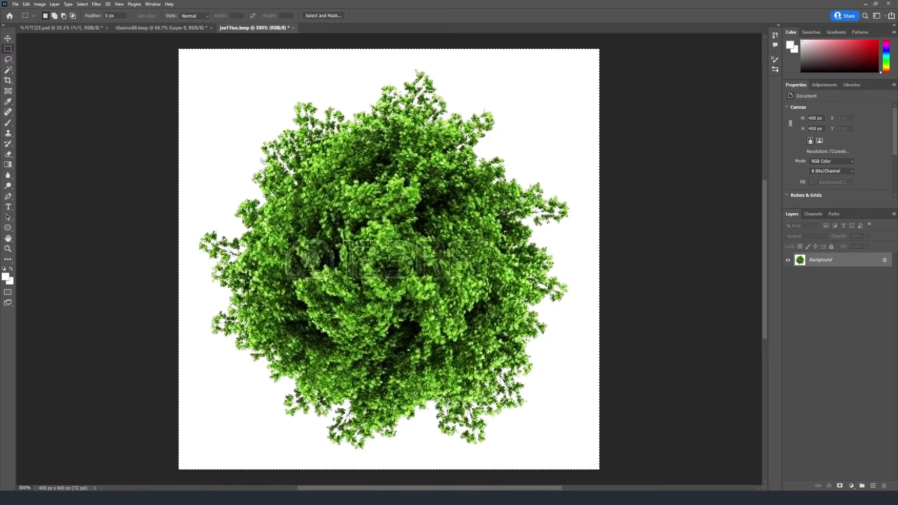
click(886, 261)
key(Delete)
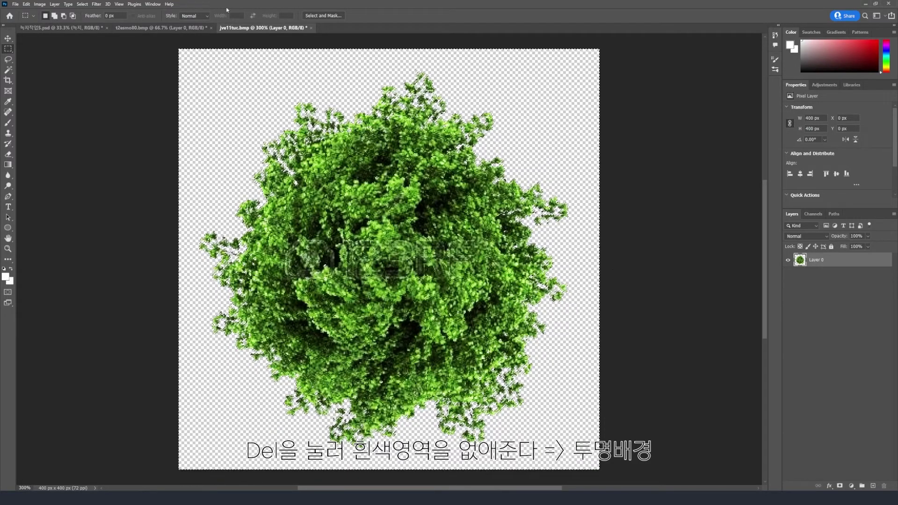
Move the cut-out tree into the site plan document, placing it on the lawn above the eastern pond
key(v)
drag(355, 299, 397, 250)
key(ctrl+plus)
key(ctrl+plus)
key(ctrl+plus)
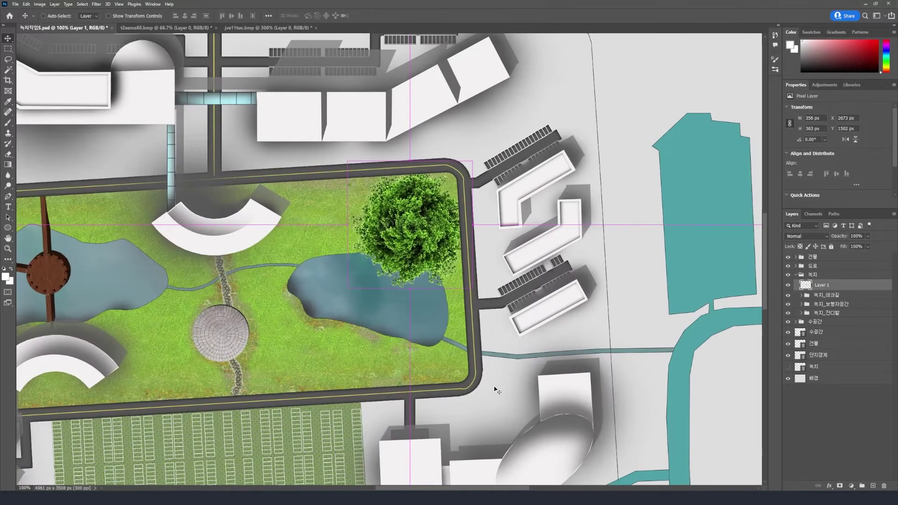
Rename the new tree layer as 2번째 나무
double_click(819, 285)
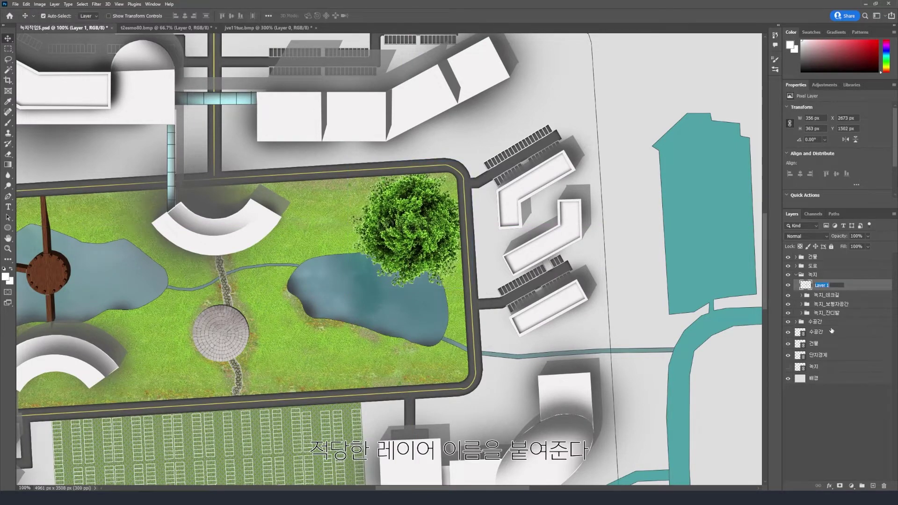
text(교목 나)
text(무)
click(645, 350)
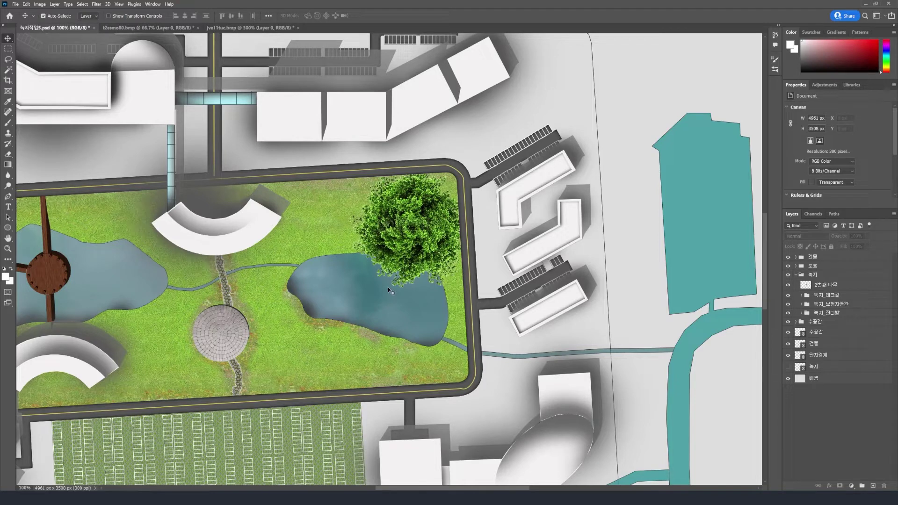
Select the tree on the 2번째 나무 layer, scale it to 31.59%, and place it on the lawn northwest of the eastern pond
click(827, 286)
ctrl+click(807, 286)
key(ctrl+t)
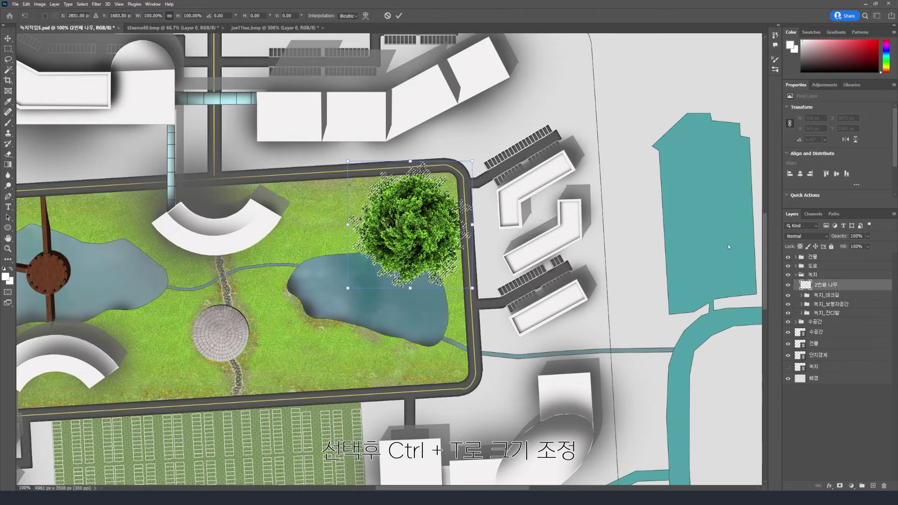
drag(472, 288, 330, 211)
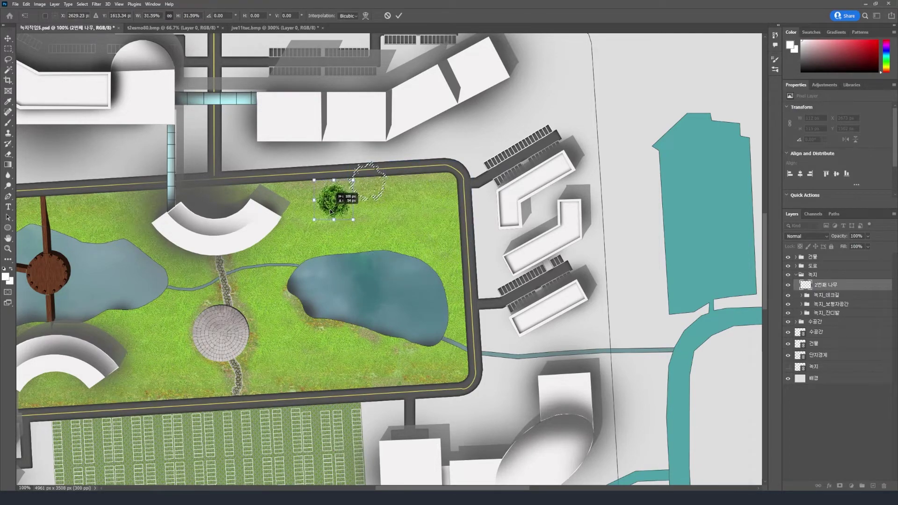
key(ctrl+plus)
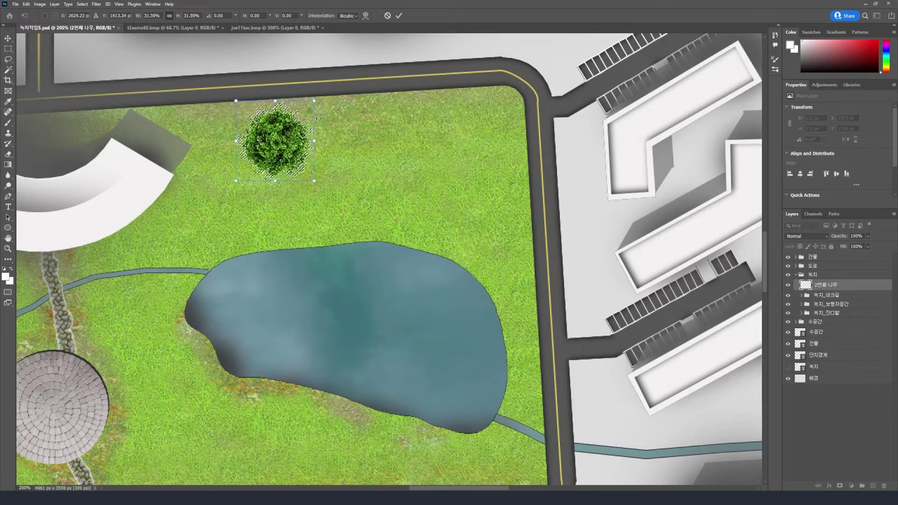
key(Return)
key(m)
key(ctrl+minus)
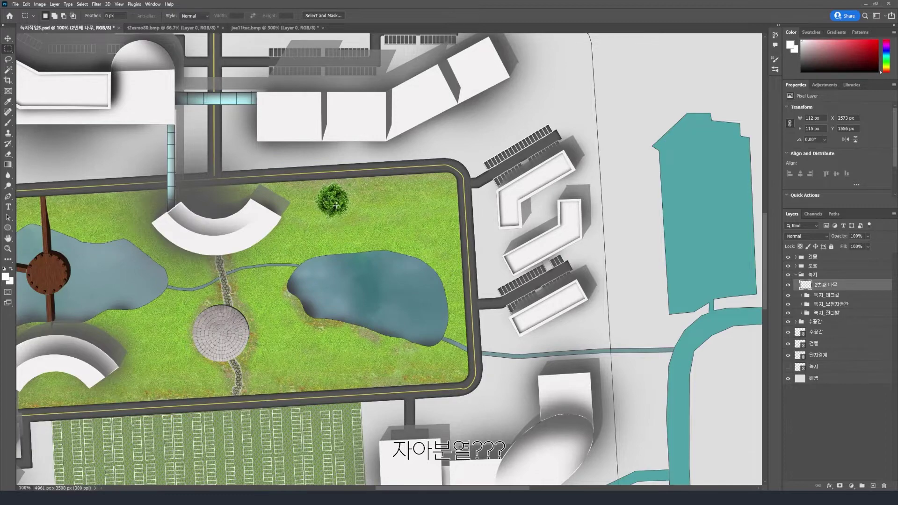
Place two copies of the small tree to its east, forming a row above the eastern pond
key(ctrl+plus)
key(ctrl+plus)
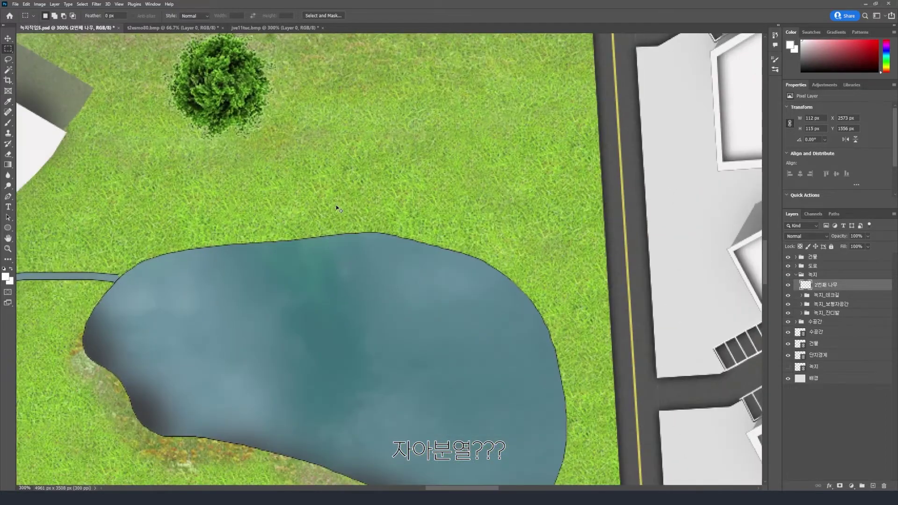
key(ctrl+minus)
key(ctrl+minus)
key(ctrl+minus)
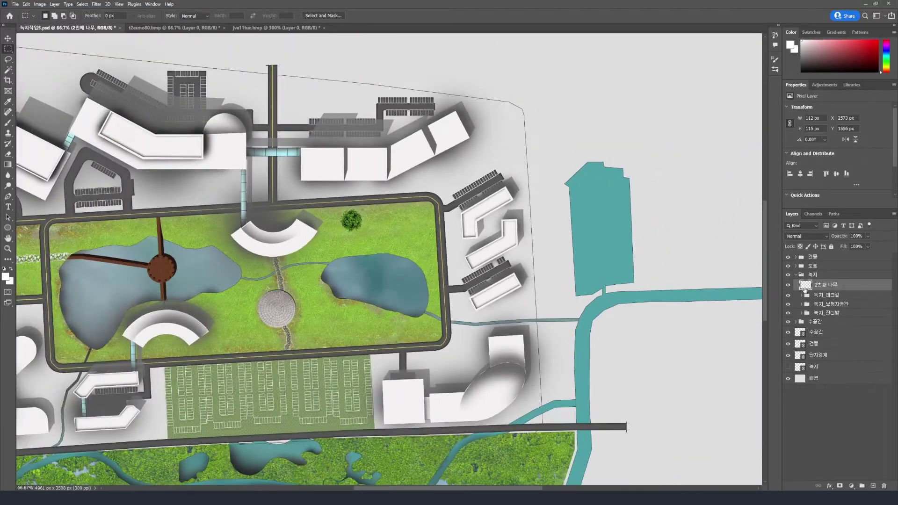
drag(351, 221, 400, 225)
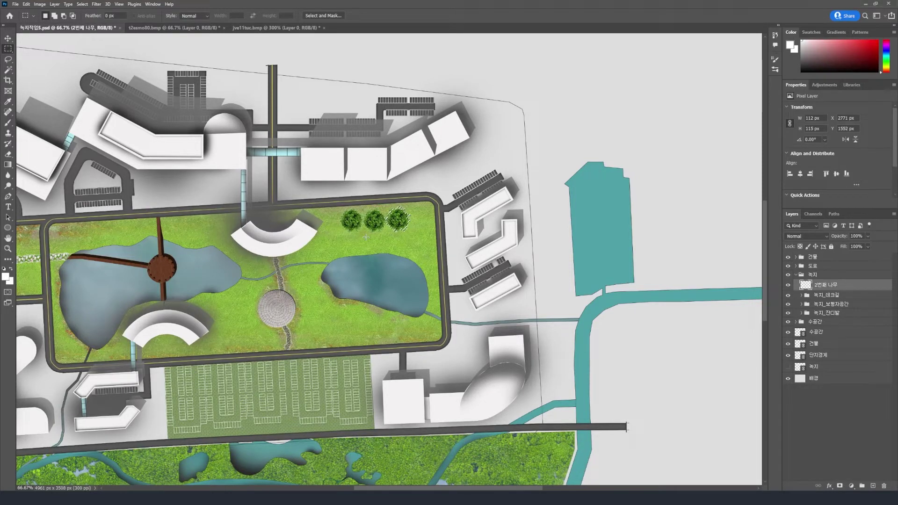
Select the contents of the 2번째 나무 layer, duplicate them to a new layer, and name it 2번째 나무 그림자
ctrl+click(806, 287)
key(ctrl+j)
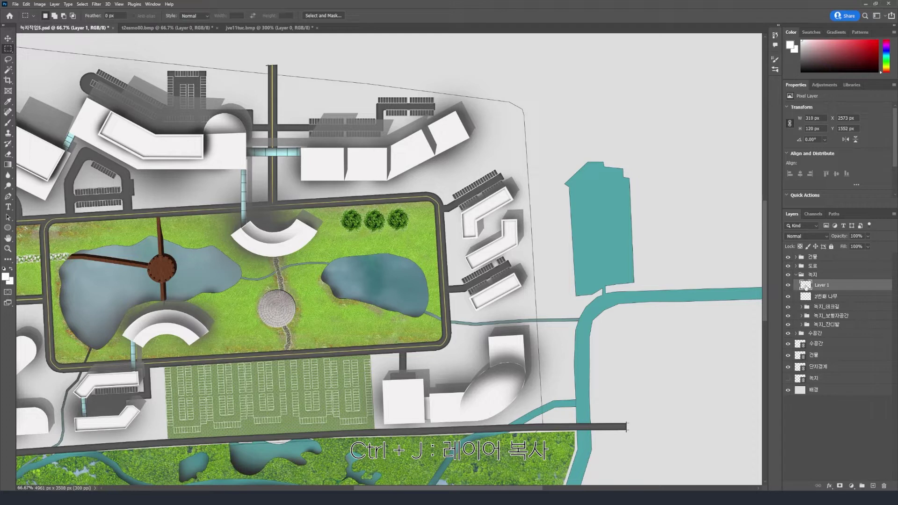
double_click(821, 286)
text(2)
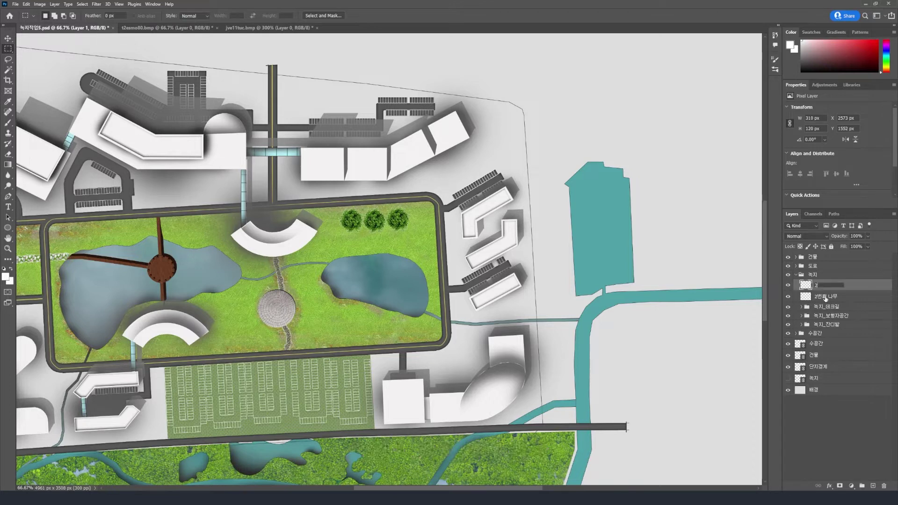
text(번째 나무 그림자)
key(Return)
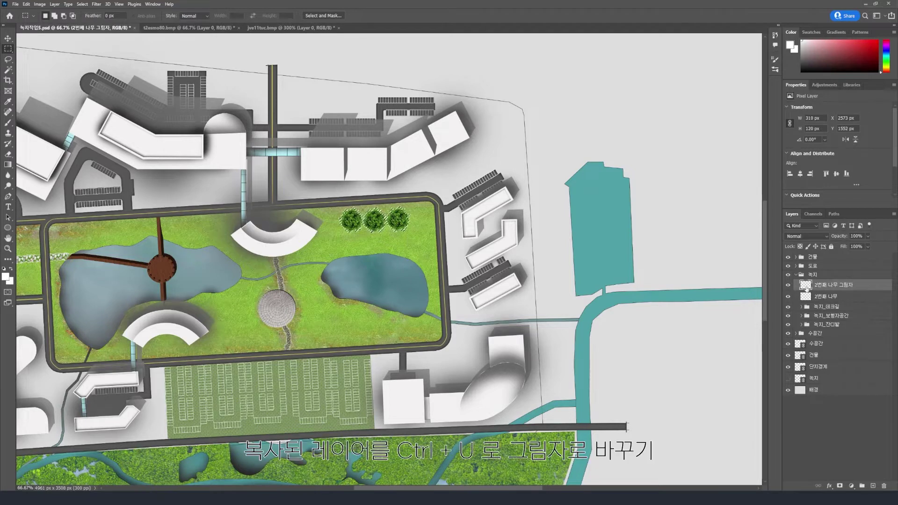
Darken the 2번째 나무 그림자 layer to near black by lowering its lightness, and place it beneath the 2번째 나무 layer
key(ctrl+u)
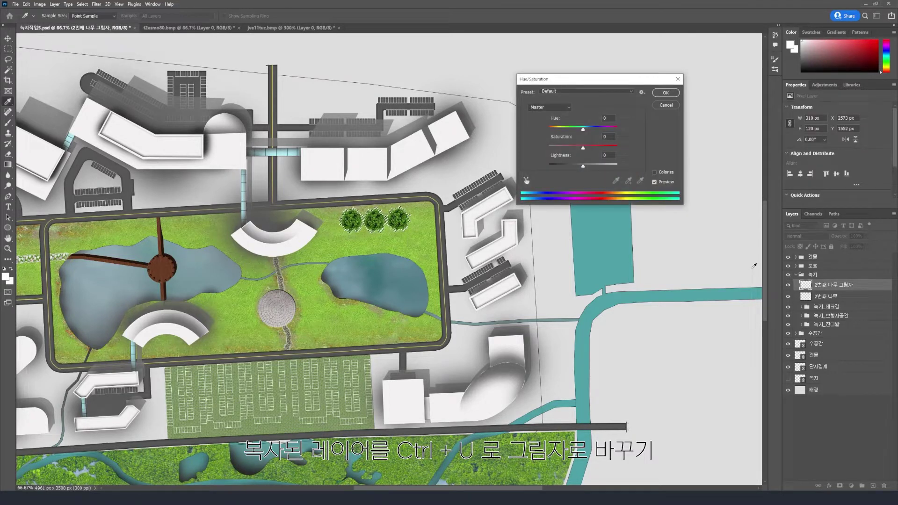
drag(583, 167, 557, 166)
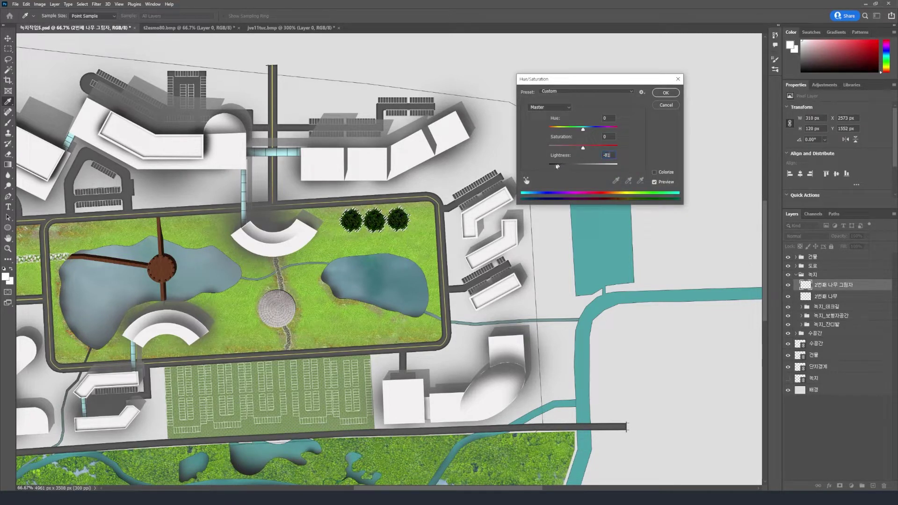
click(666, 93)
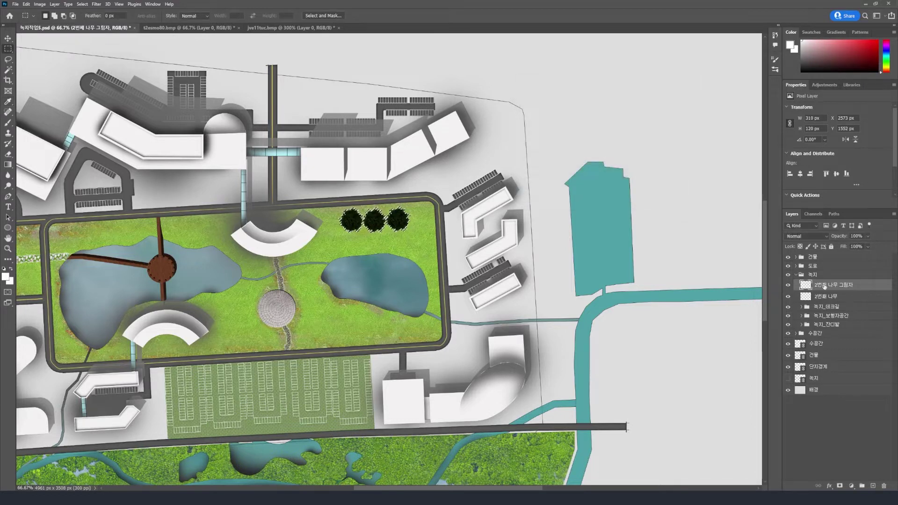
key(ctrl+bracketleft)
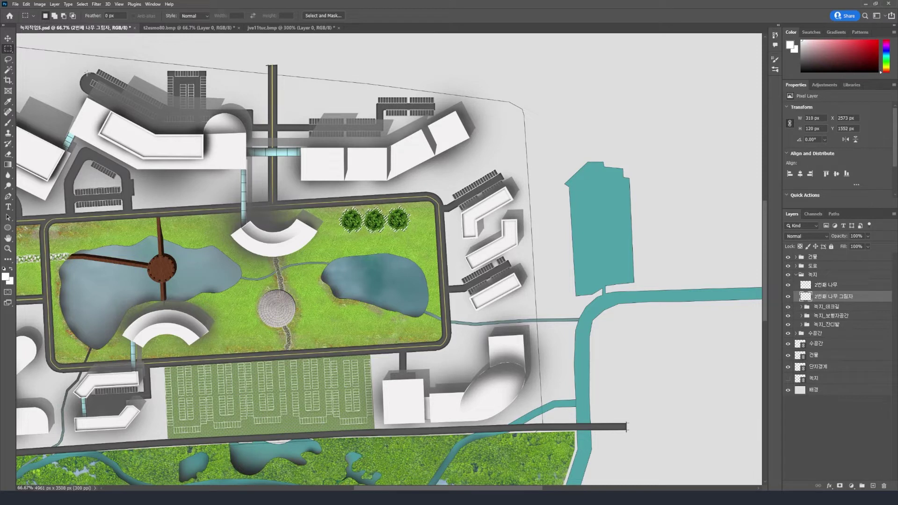
Offset the tree shadows 20 px up and 11 px to the right of the trees and inspect them up close
click(8, 38)
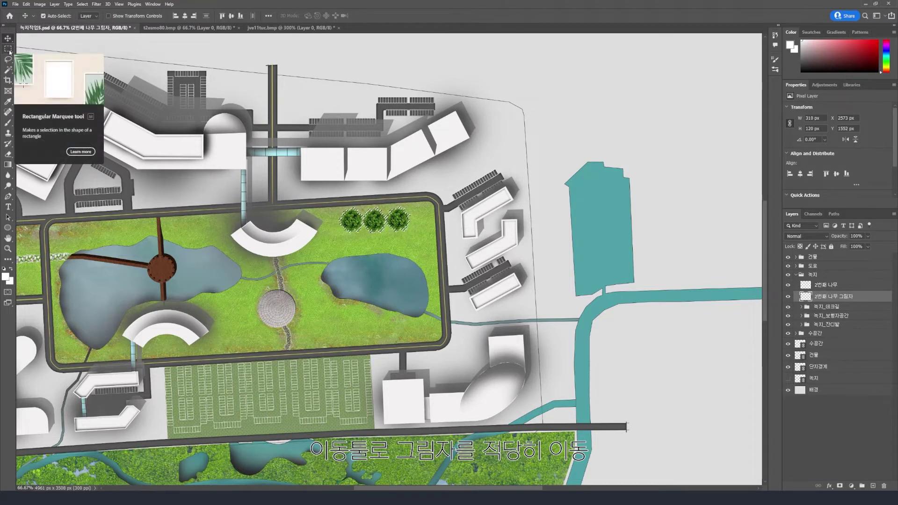
key(Up)
key(Up)
key(Up)
key(Up)
key(Up)
key(Up)
key(Up)
key(Up)
key(Up)
key(Up)
key(Right)
key(Right)
key(Right)
key(Right)
key(Right)
key(Up)
key(Up)
key(Up)
key(Up)
key(Up)
key(Up)
key(Up)
key(Up)
key(Up)
key(Up)
key(Right)
key(Right)
key(Right)
key(Right)
key(Right)
key(Right)
click(9, 50)
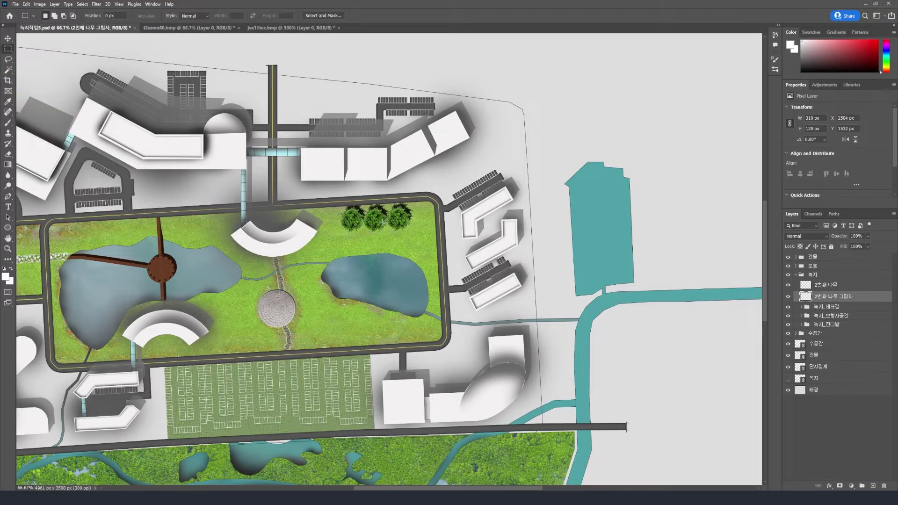
key(ctrl+plus)
key(ctrl+plus)
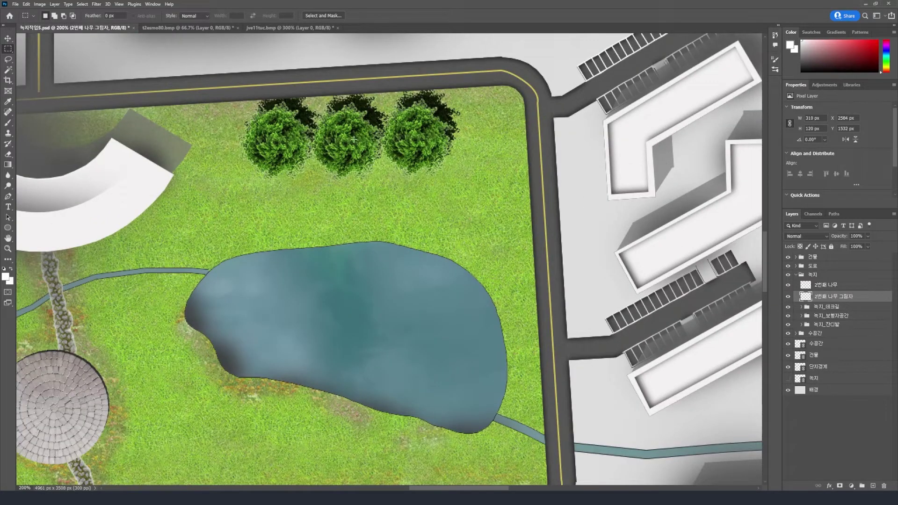
key(ctrl+minus)
key(ctrl+minus)
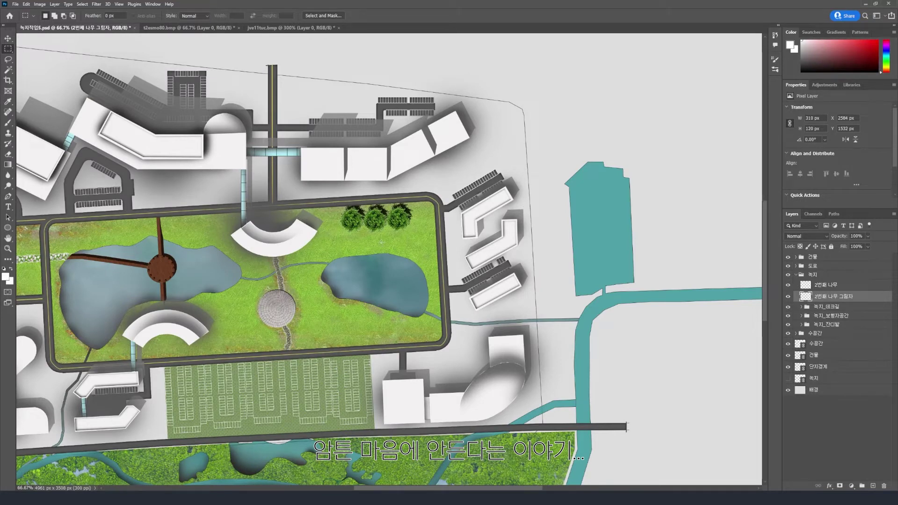
Select the 2번째 나무 and 2번째 나무 그림자 layers together and try a freehand lasso along the central lawn's eastern edge
key(alt+bracketright)
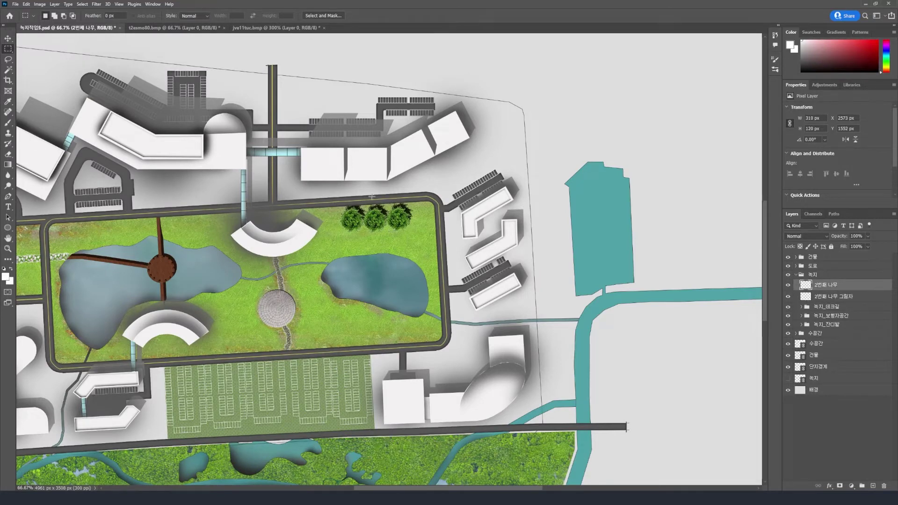
key(alt+shift+bracketleft)
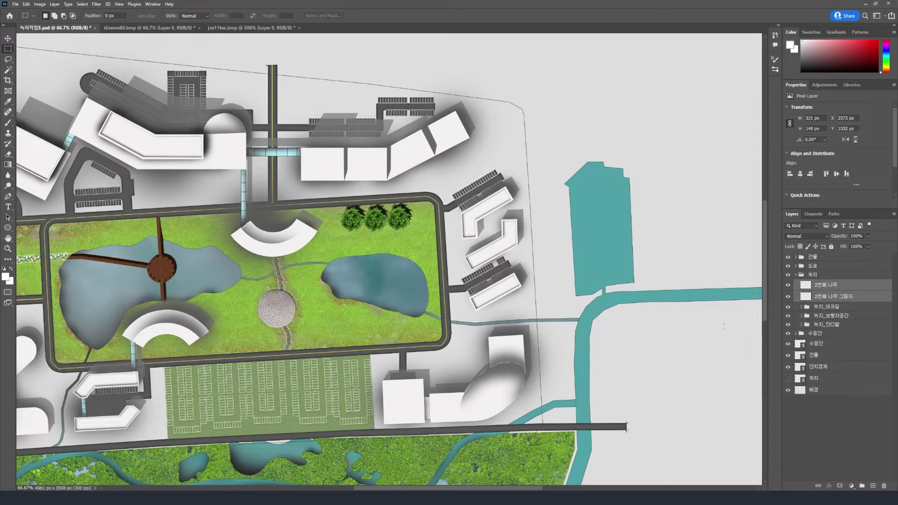
click(845, 287)
key(l)
mouse_move(354, 202)
mouse_down()
mouse_move(337, 215)
mouse_move(347, 239)
mouse_move(360, 239)
mouse_move(366, 223)
mouse_move(356, 201)
mouse_move(363, 237)
mouse_move(418, 246)
mouse_move(426, 217)
mouse_up()
drag(424, 216, 433, 313)
mouse_move(433, 312)
mouse_down()
mouse_move(431, 330)
mouse_move(348, 334)
mouse_move(280, 271)
mouse_move(279, 245)
mouse_move(275, 267)
mouse_move(228, 323)
mouse_move(208, 323)
mouse_up()
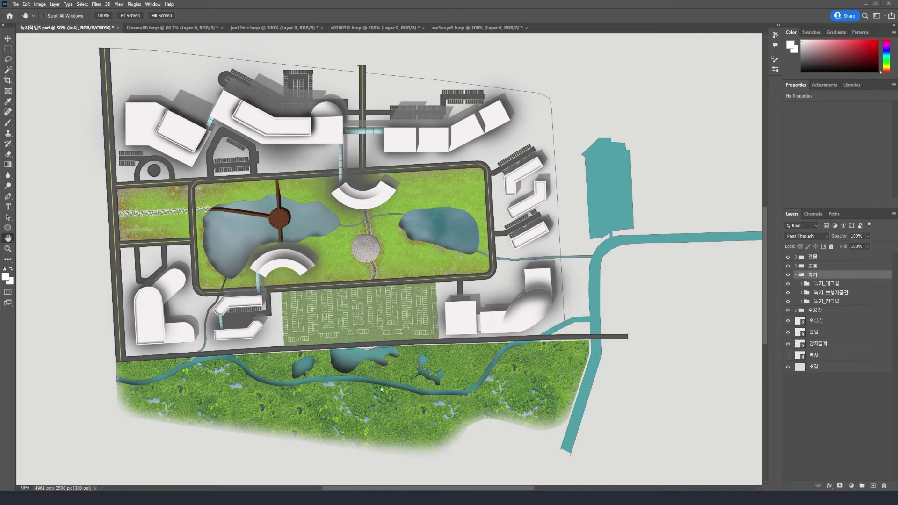
Switch to the web browser, choose the round shrub from the "shrub view" image results, and open it as a new Photoshop document
mouse_move(251, 489)
click(270, 463)
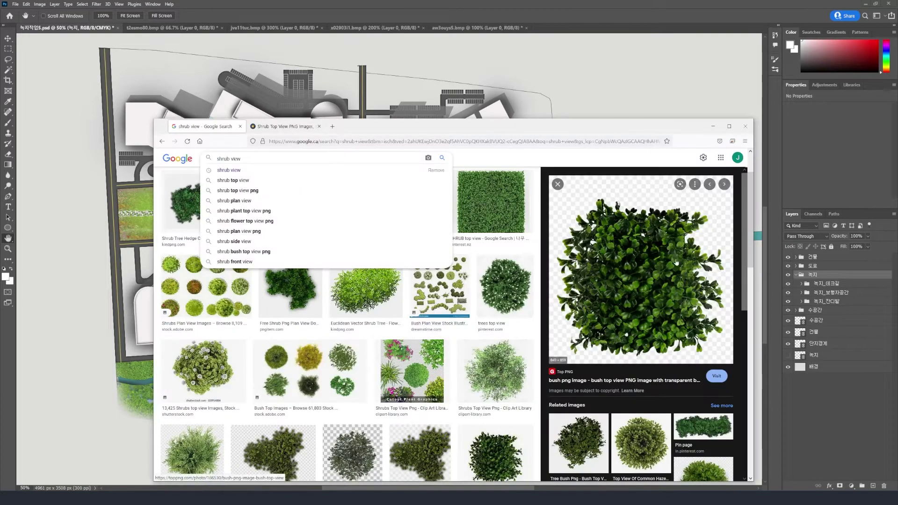
click(536, 250)
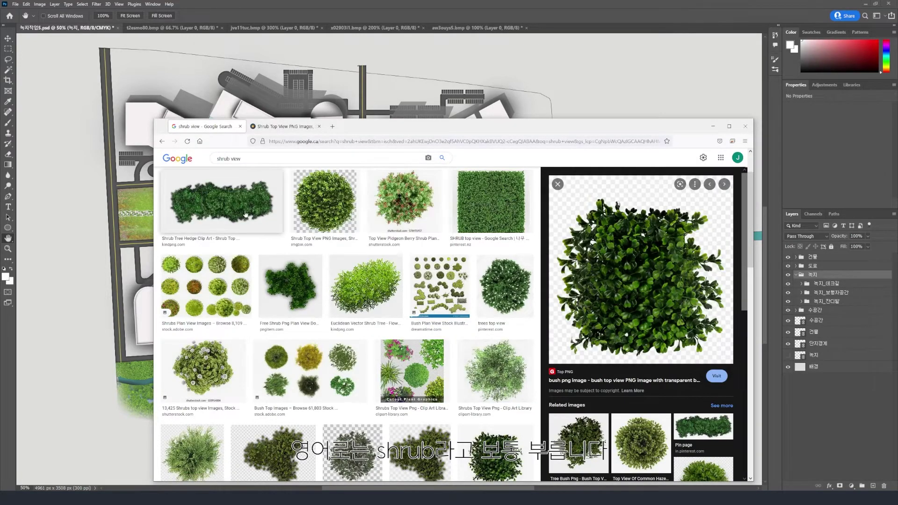
click(323, 201)
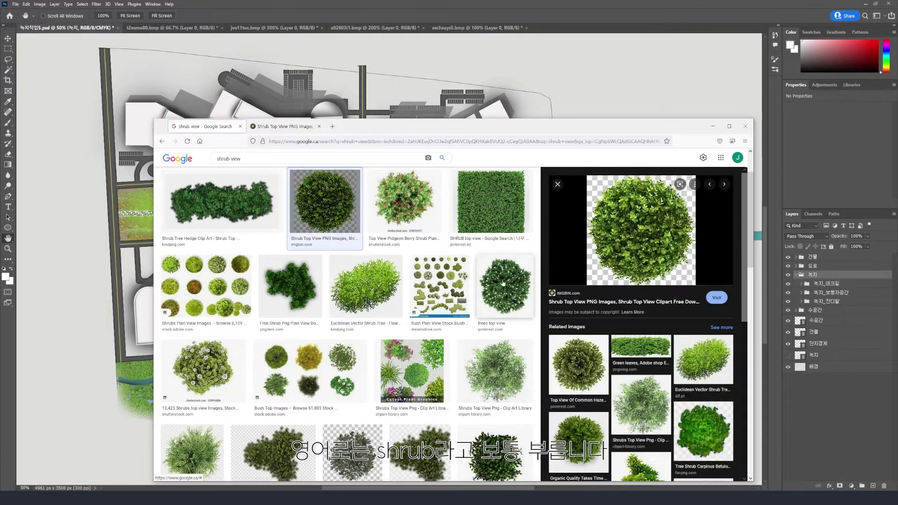
scroll(515, 290, up, 2)
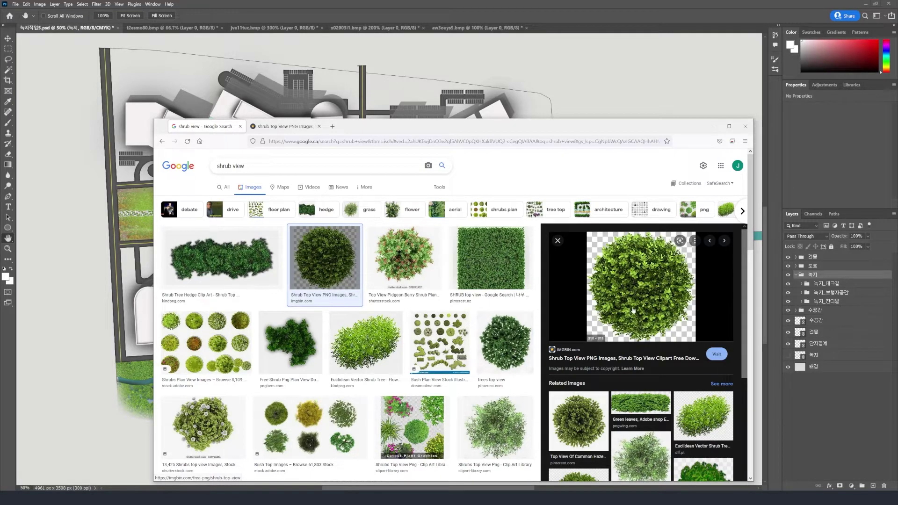
drag(639, 295, 576, 29)
key(ctrl+plus)
key(ctrl+plus)
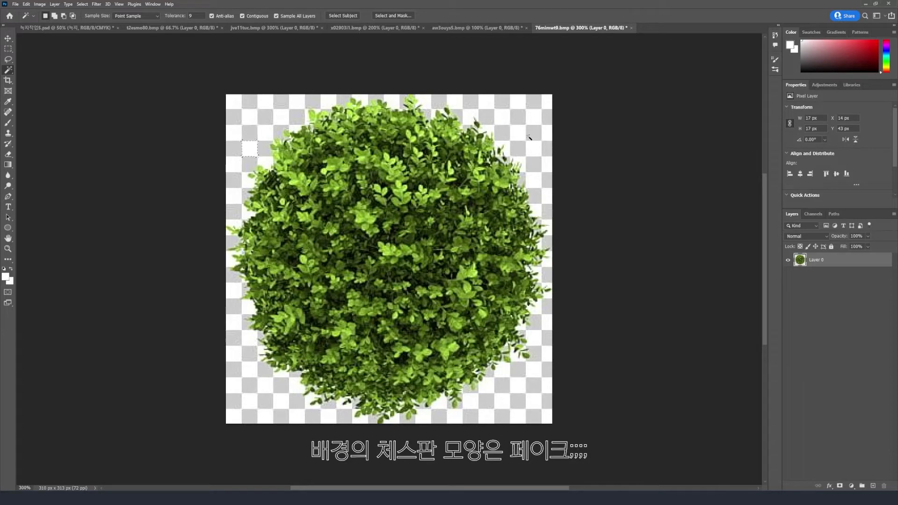
drag(520, 139, 535, 173)
key(m)
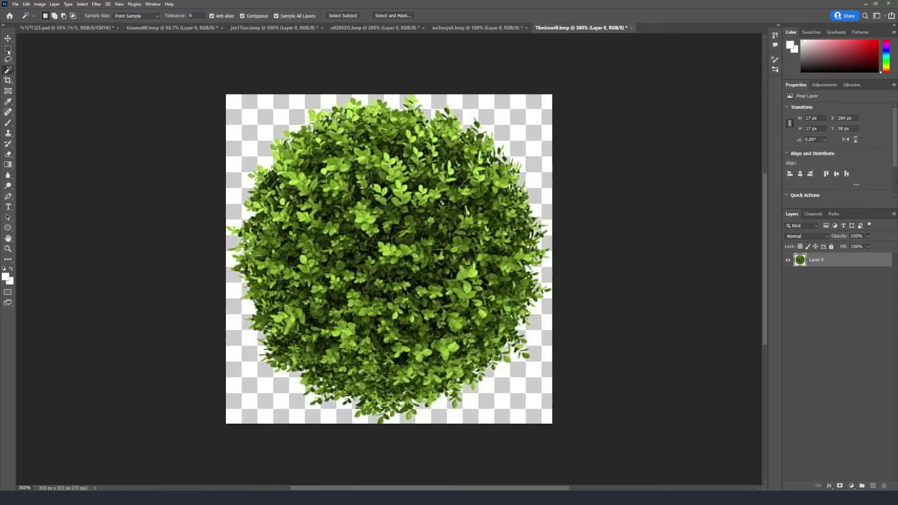
click(537, 123)
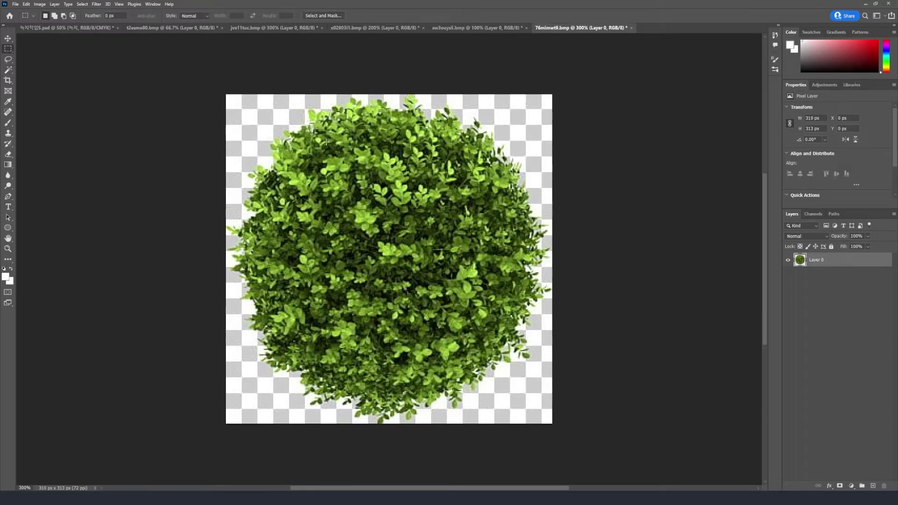
Fade the shrub image's fake checkered background by setting brightness to 93 and contrast to 77
click(39, 5)
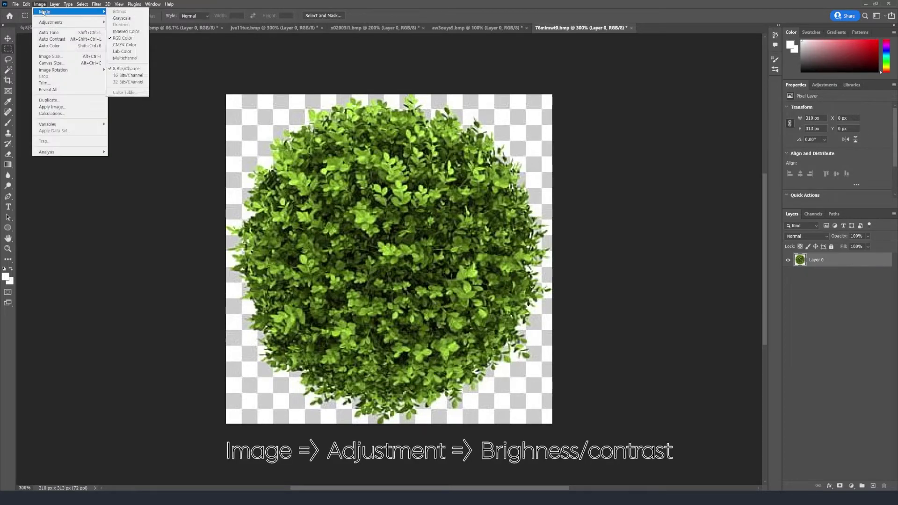
mouse_move(63, 23)
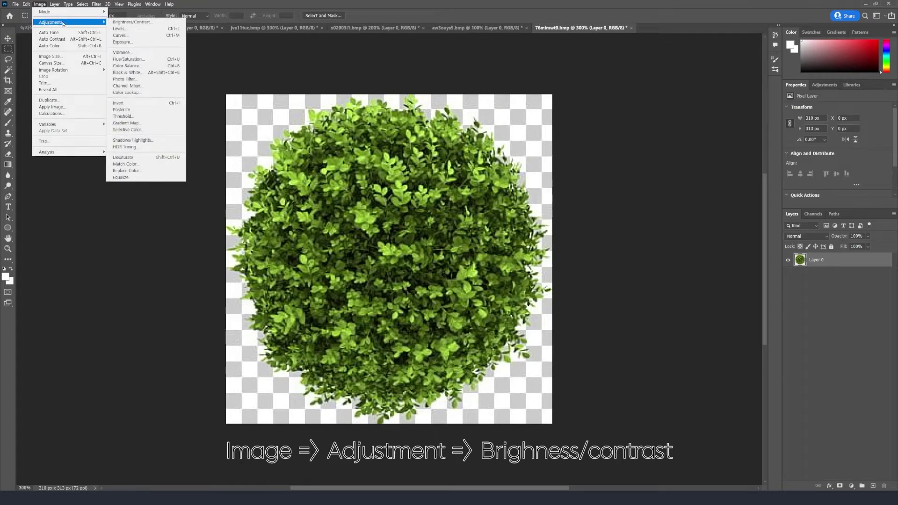
click(120, 23)
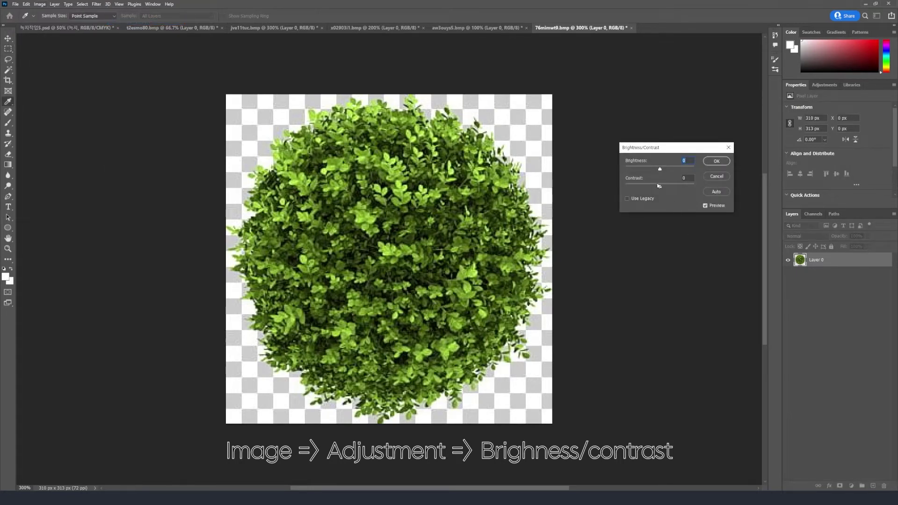
drag(658, 185, 659, 189)
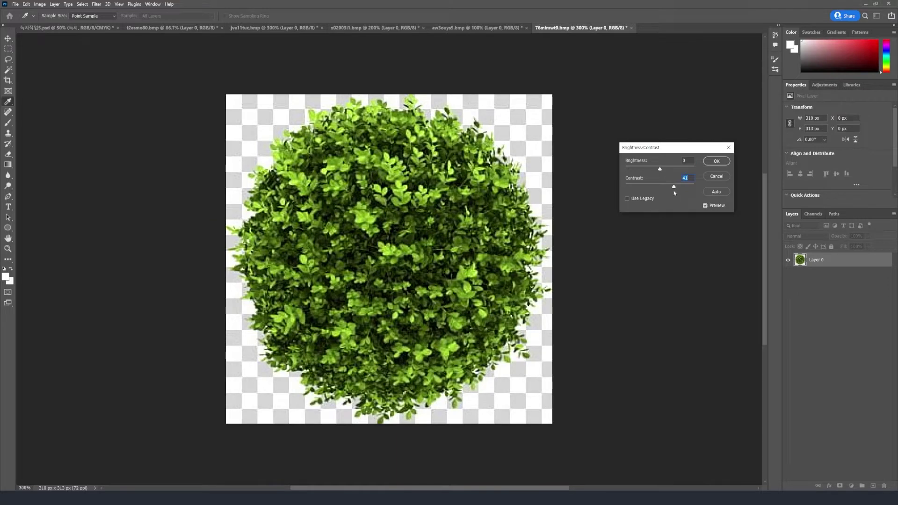
drag(663, 171, 667, 170)
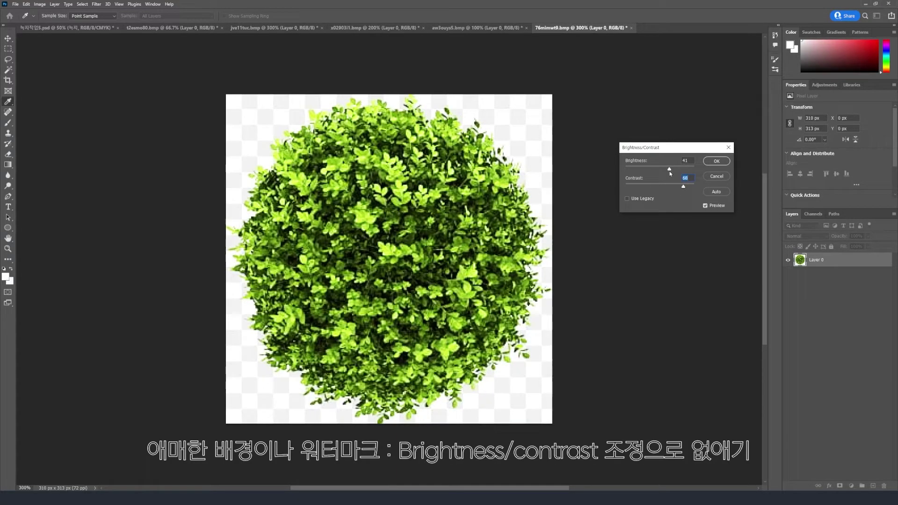
drag(672, 172, 688, 190)
click(716, 191)
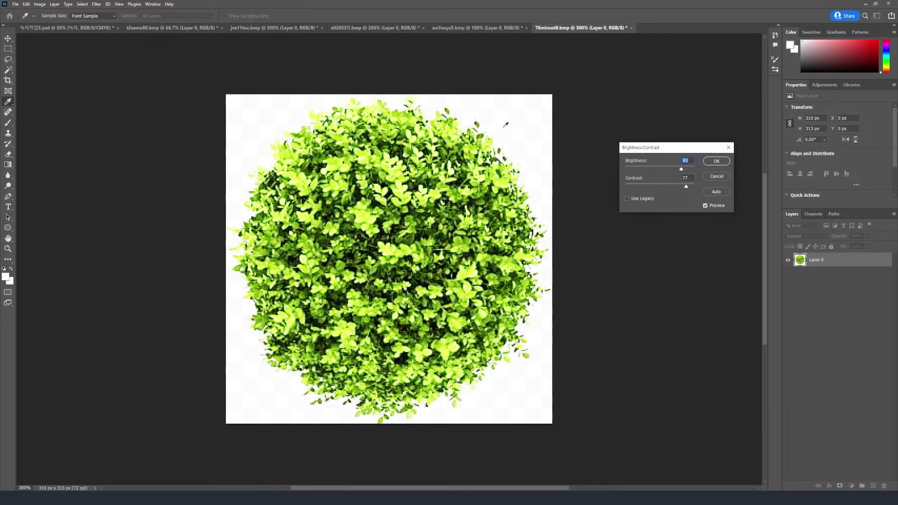
click(715, 165)
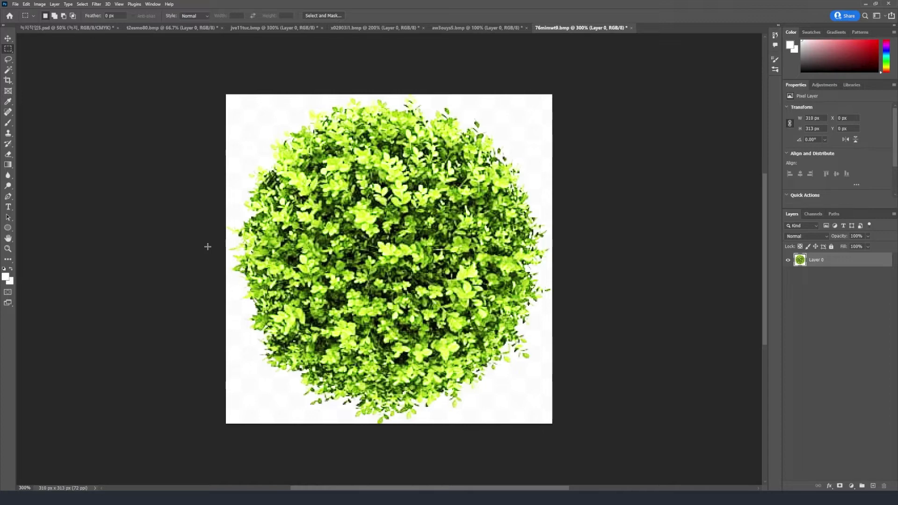
Select the near-white background with Color Range using sampled colors and fuzziness 158, delete it, and clear the selection
key(ctrl+plus)
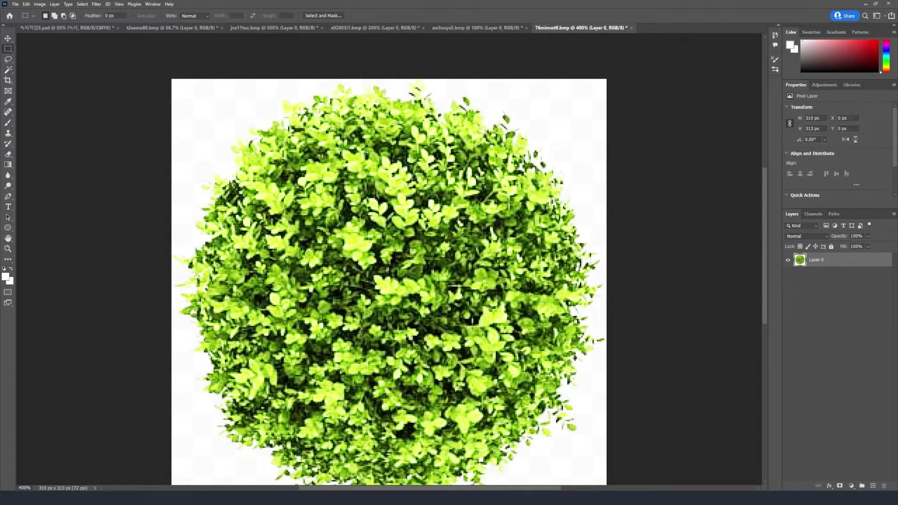
click(82, 4)
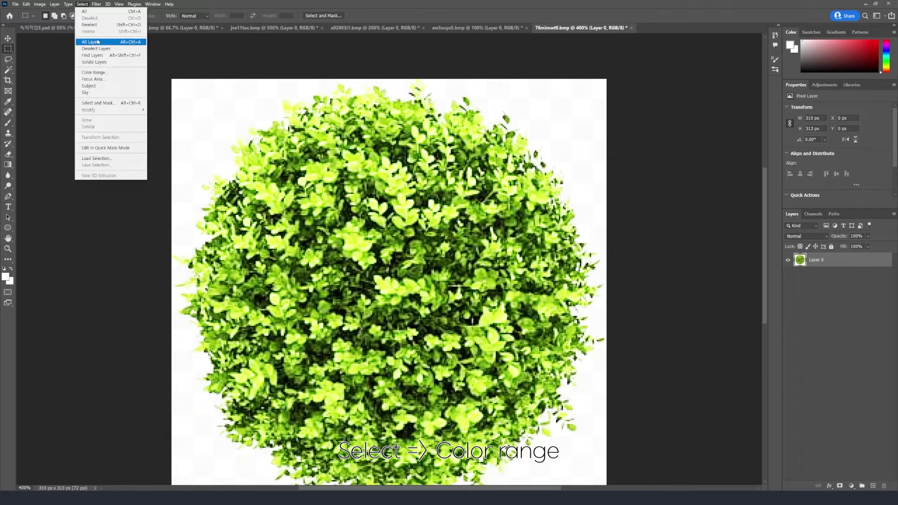
click(101, 73)
click(571, 122)
click(571, 122)
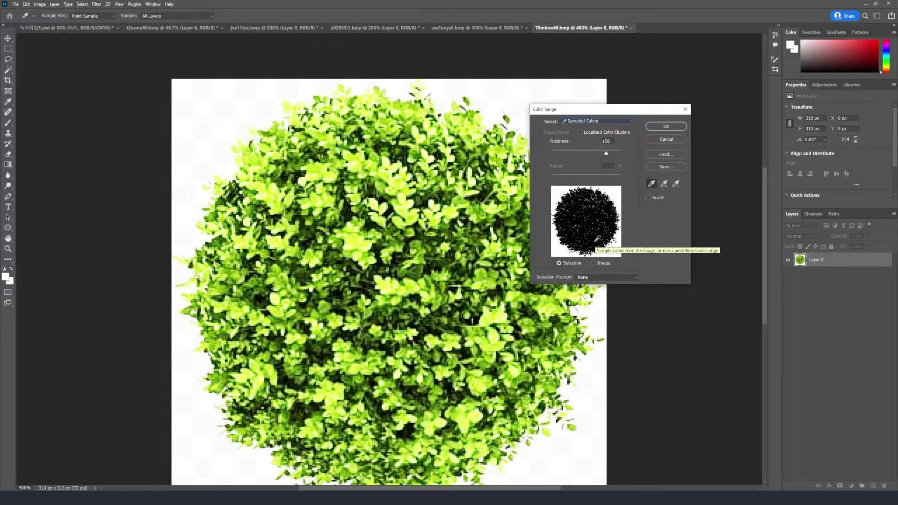
click(666, 126)
scroll(424, 285, down, 2)
scroll(423, 284, up, 1)
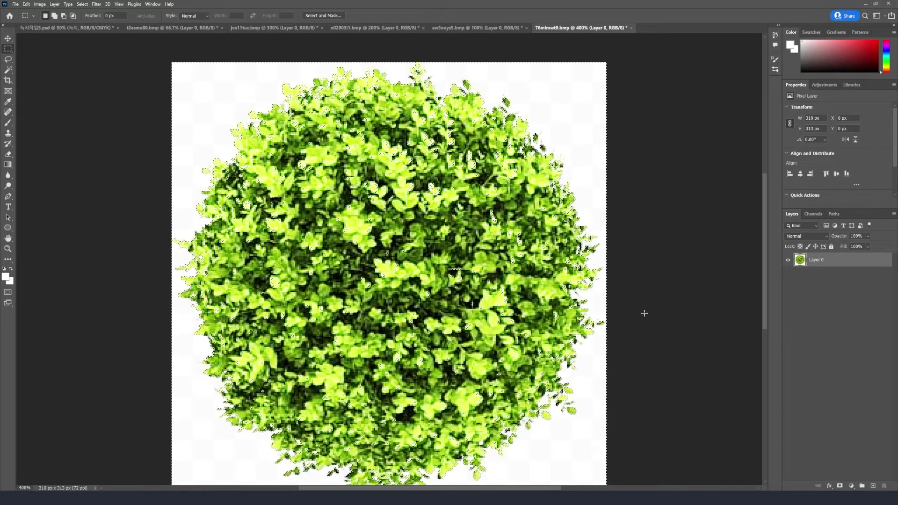
scroll(389, 259, down, 1)
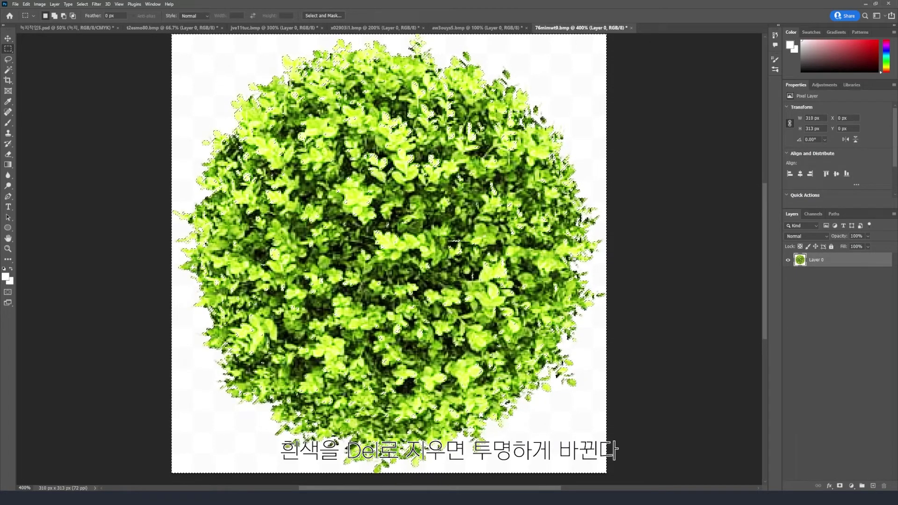
key(Delete)
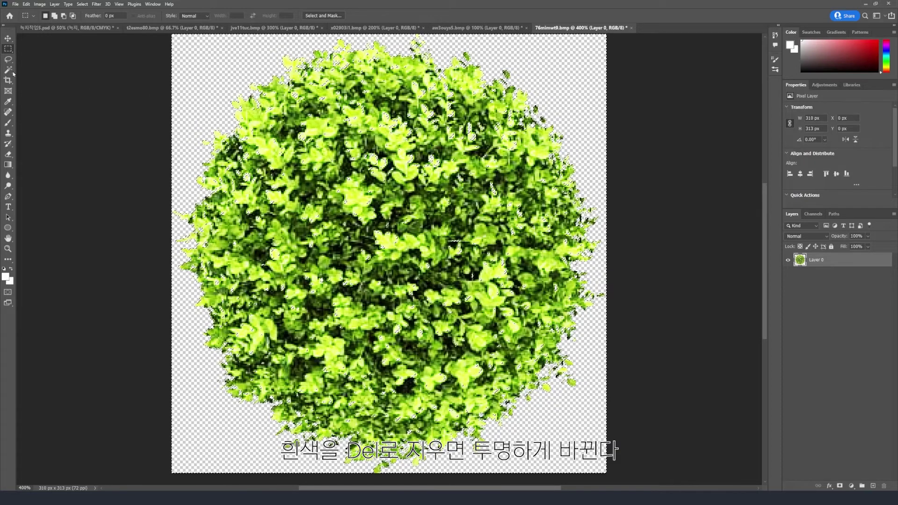
key(ctrl+d)
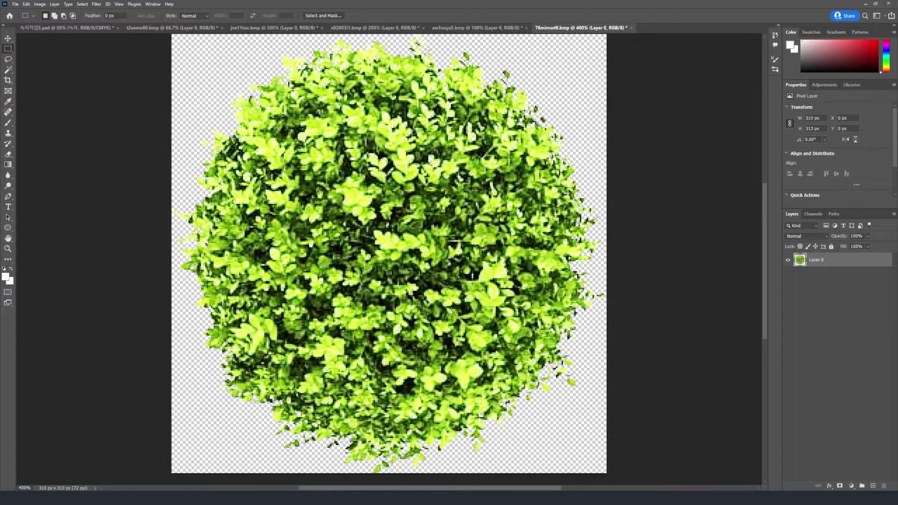
Copy the cut-out shrub into the site plan on the western lawn, and hide the 건물 and 도로 layer groups
click(7, 39)
drag(382, 265, 183, 265)
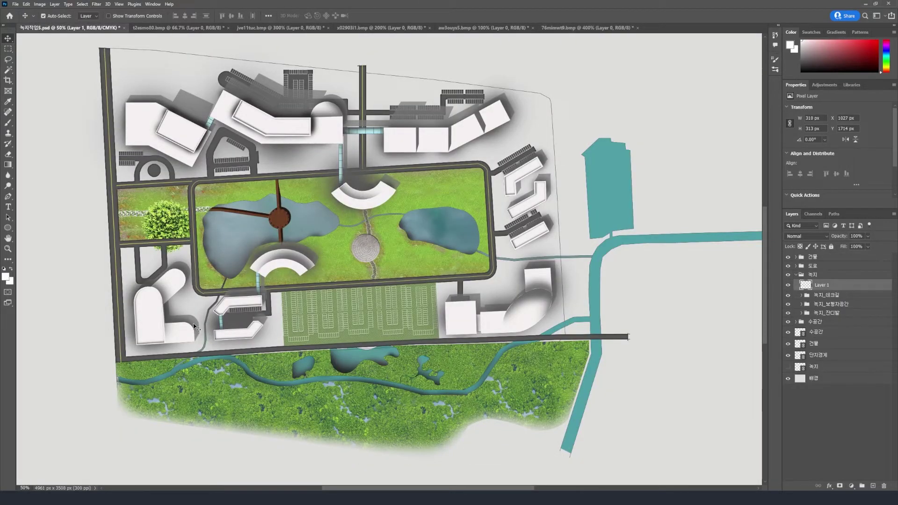
click(787, 257)
click(788, 265)
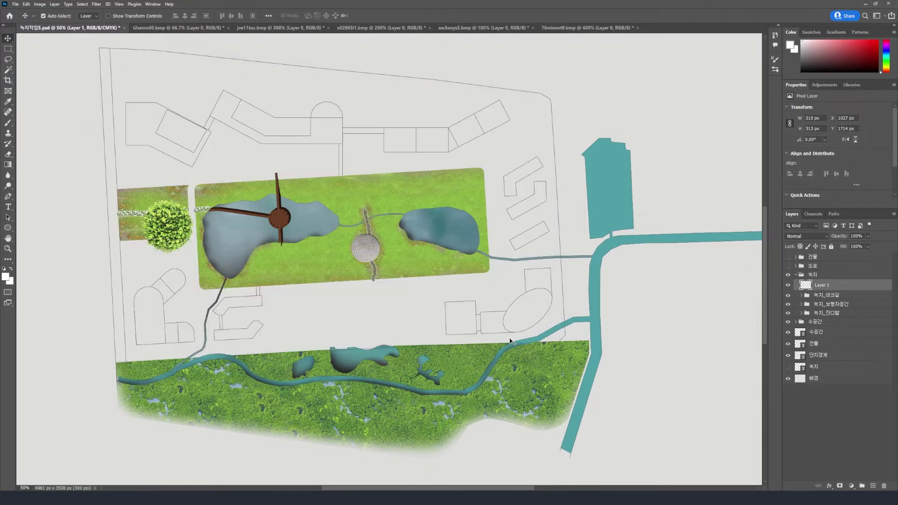
Rename the new shrub layer as 녹지_덤불1
double_click(822, 285)
text(녹지_원형1)
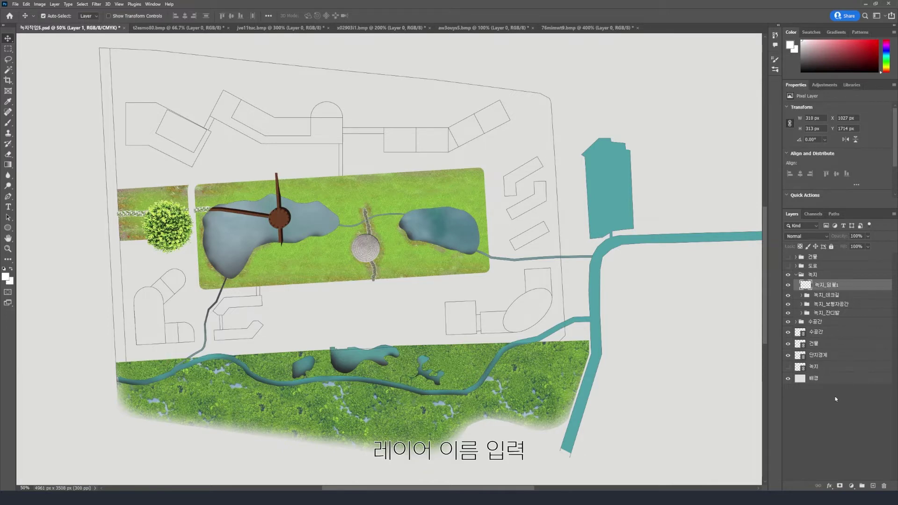
Shift the hue of the 녹지_덤불1 shrub to about +17 with Hue/Saturation
key(Return)
click(818, 286)
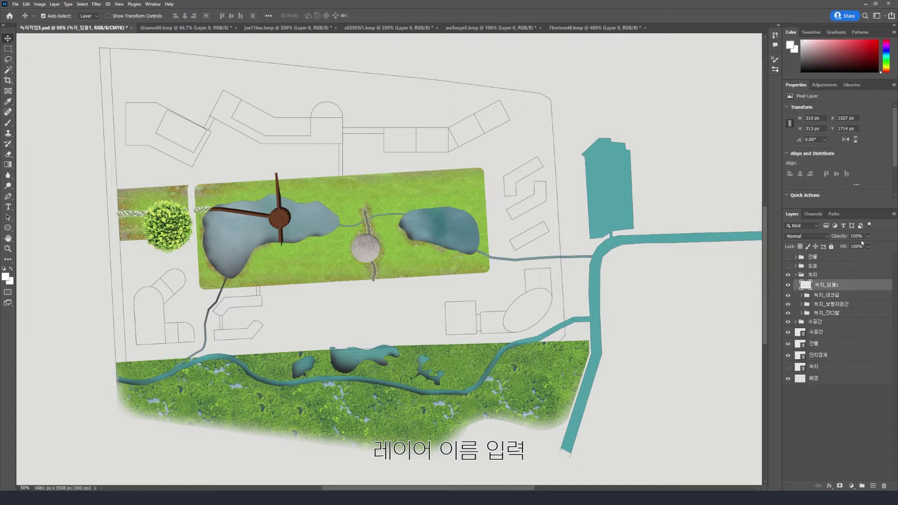
key(ctrl+u)
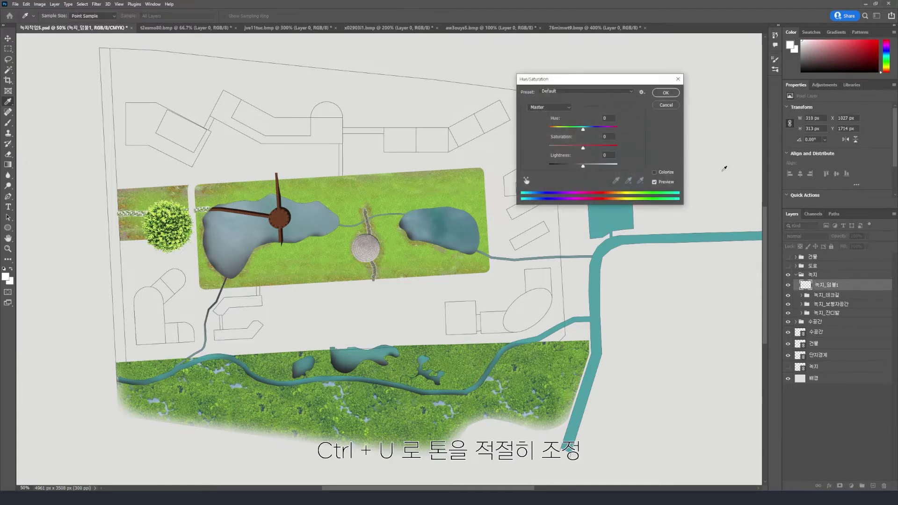
drag(583, 128, 588, 128)
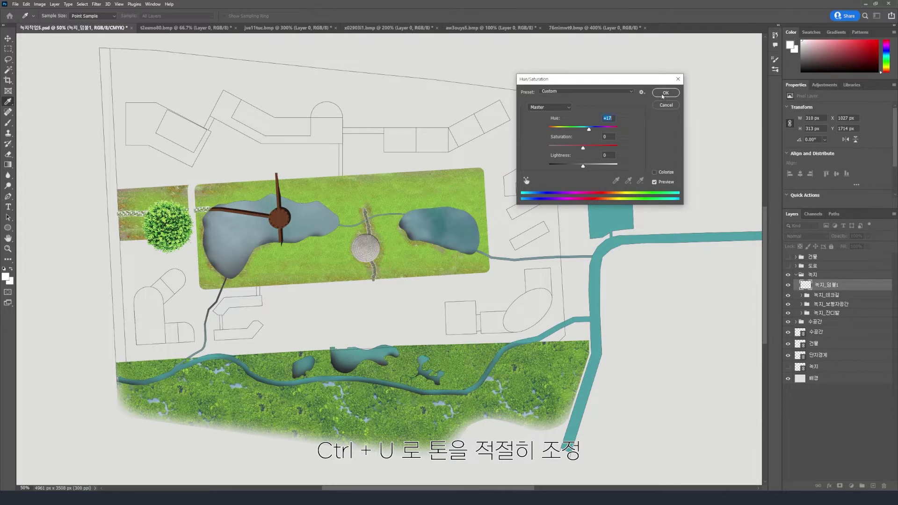
drag(588, 129, 587, 129)
key(Return)
Scale the shrub down to 13.96% and place it at the western lawn's upper-left corner
key(ctrl+plus)
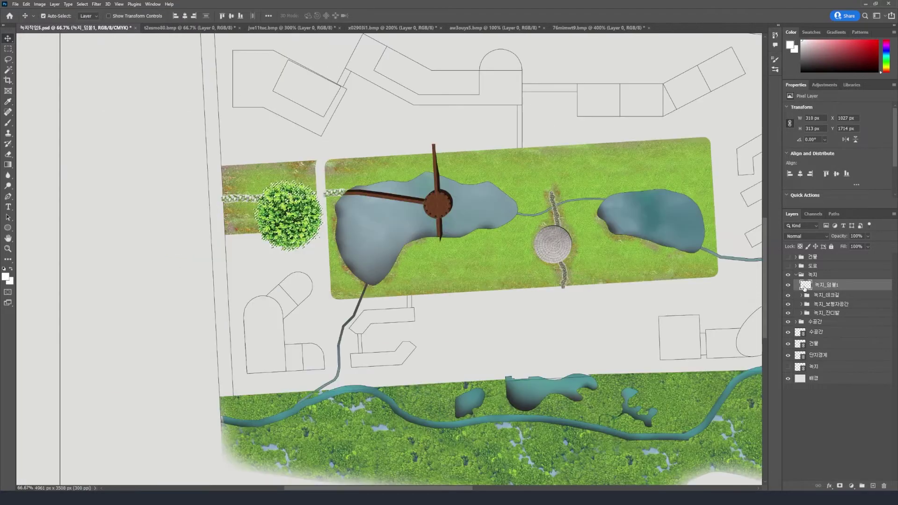
key(ctrl+t)
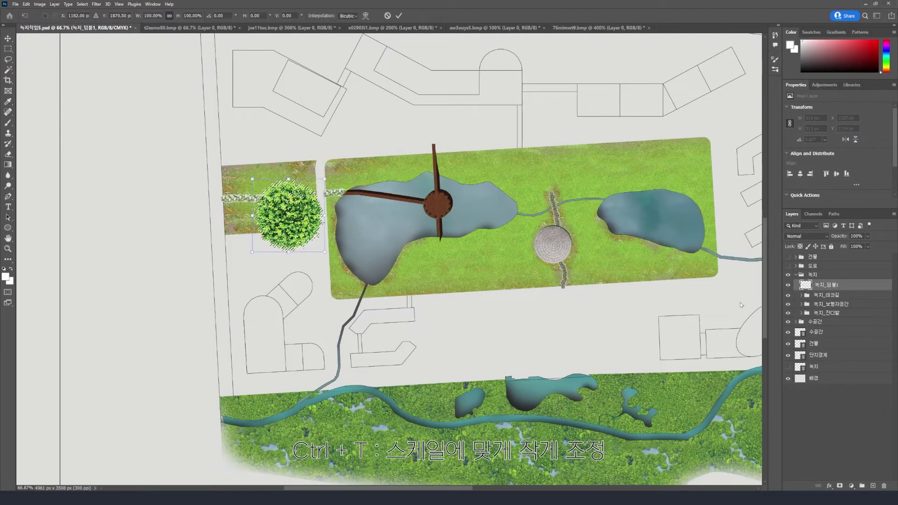
drag(325, 251, 235, 182)
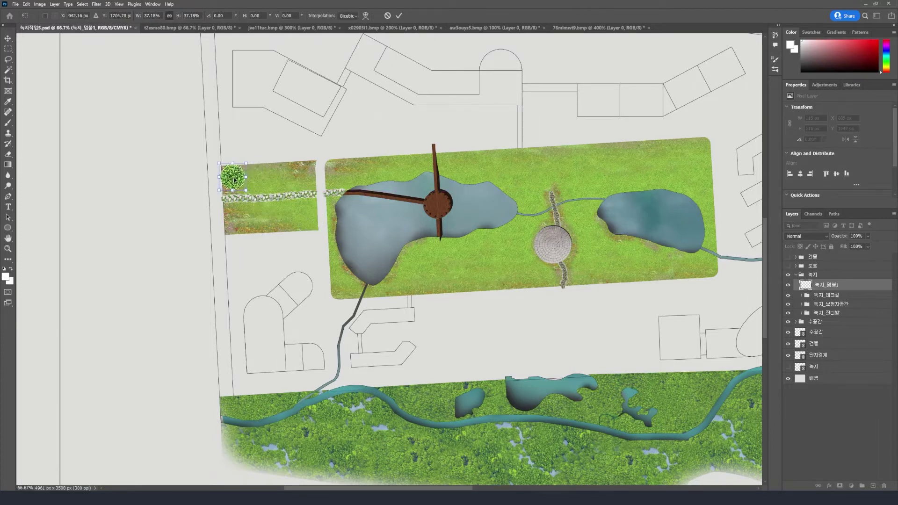
key(ctrl+plus)
key(ctrl+plus)
key(ctrl+plus)
key(ctrl+plus)
scroll(250, 275, left, 10)
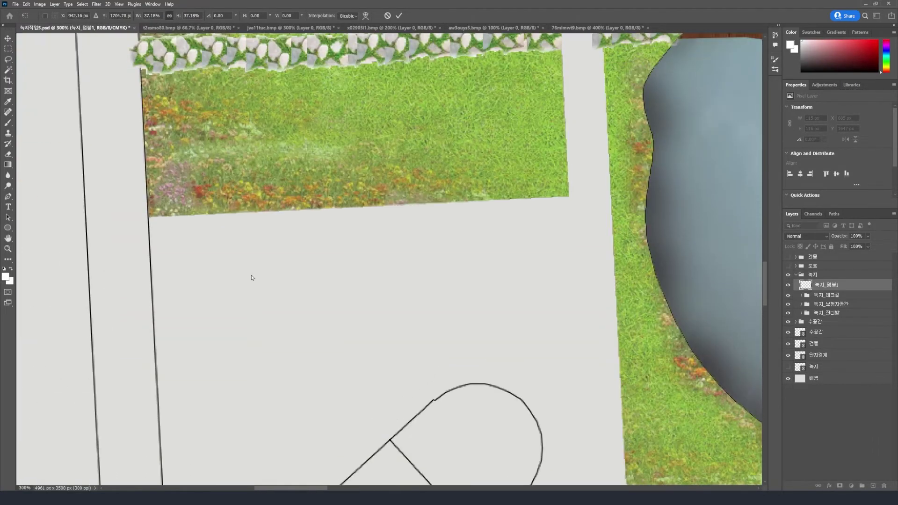
scroll(222, 203, up, 6)
scroll(222, 203, up, 1)
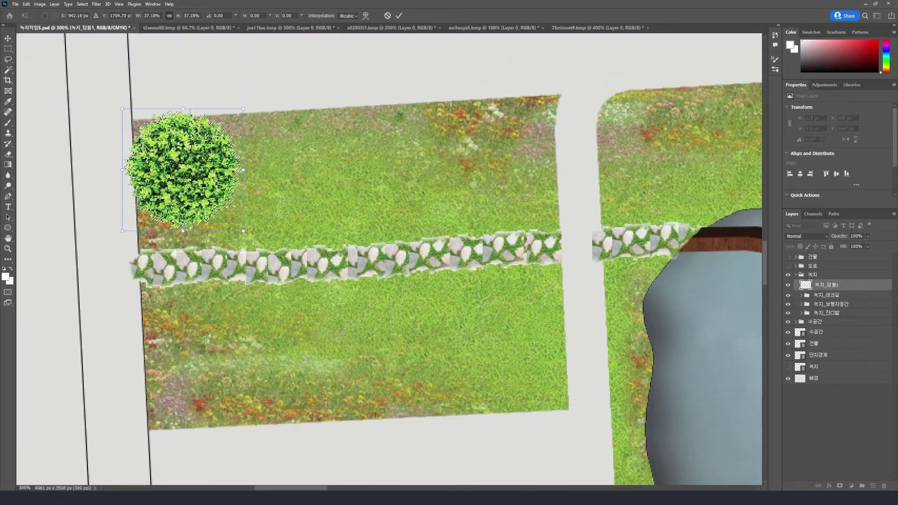
drag(243, 230, 171, 159)
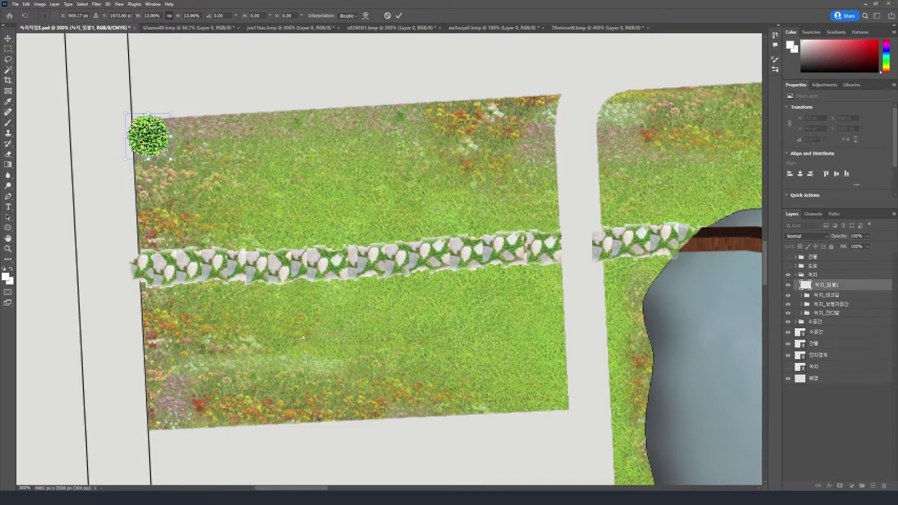
key(Return)
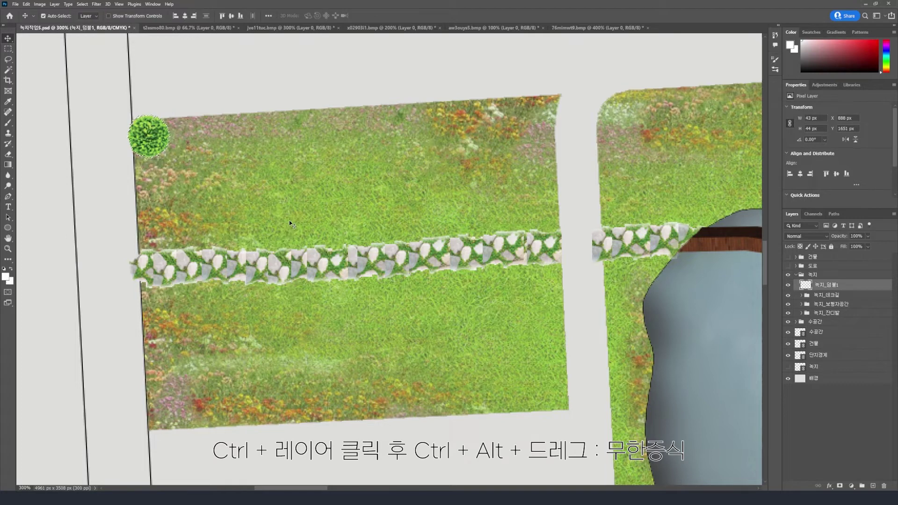
Duplicate the shrub in overlapping rows along the four edges of the western lawn, leaving the stone path clear
drag(154, 146, 167, 422)
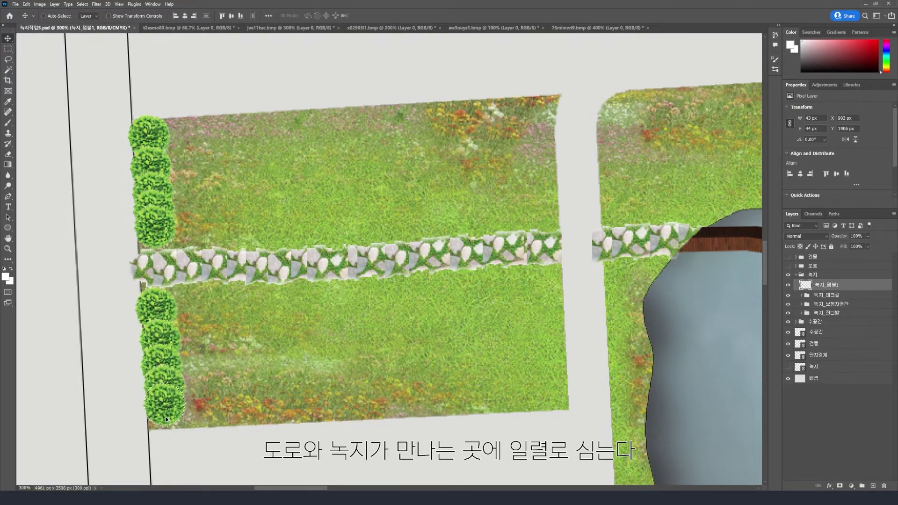
drag(183, 412, 466, 405)
drag(465, 405, 557, 400)
drag(548, 355, 370, 122)
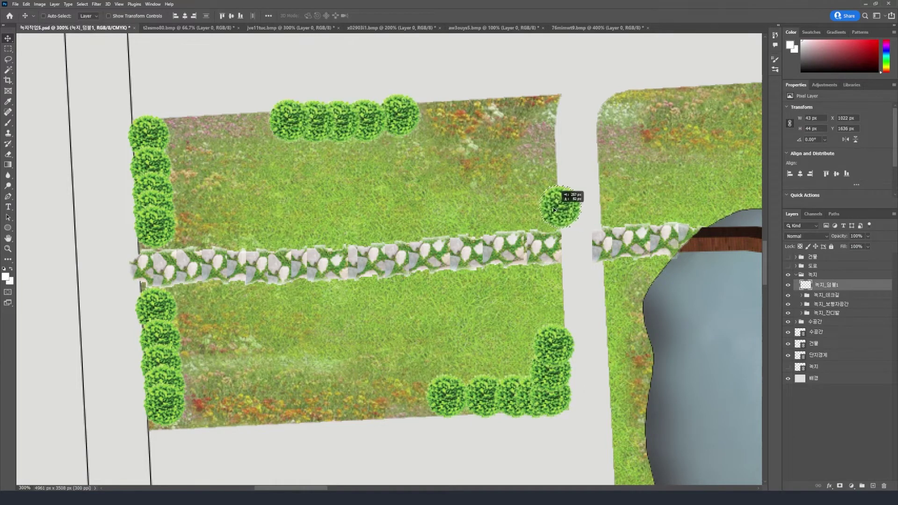
drag(559, 206, 551, 210)
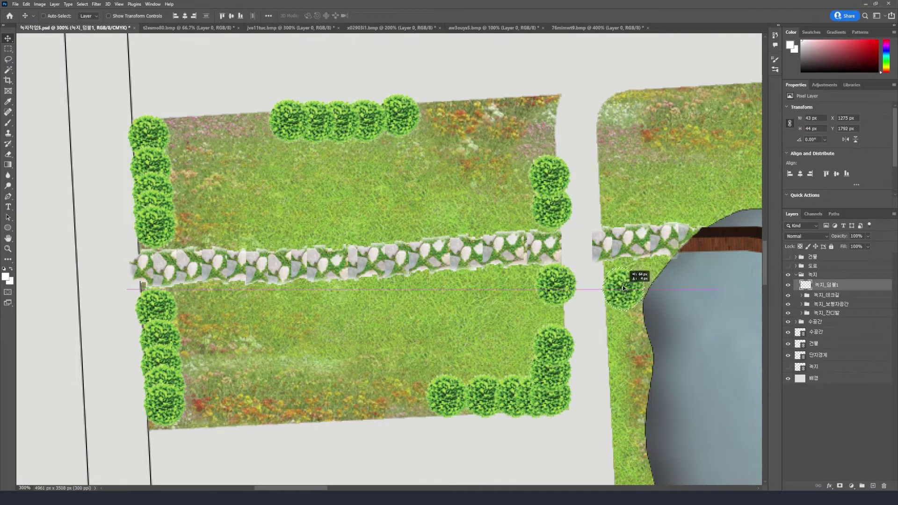
Continue the shrub row down the narrow lawn strip west of the pond, below the stone path, and clear the selection
drag(619, 286, 621, 329)
drag(621, 330, 628, 396)
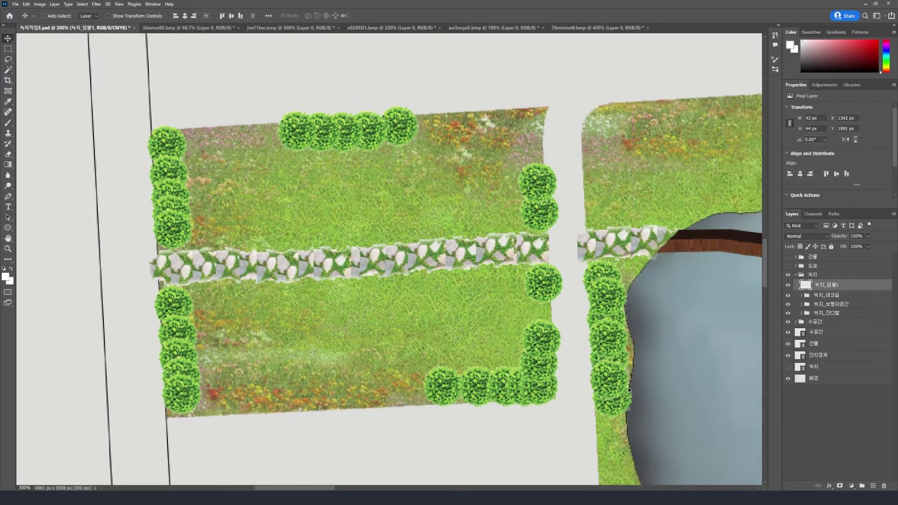
key(ctrl+minus)
key(ctrl+minus)
key(ctrl+minus)
key(ctrl+minus)
key(ctrl+plus)
key(ctrl+plus)
key(ctrl+plus)
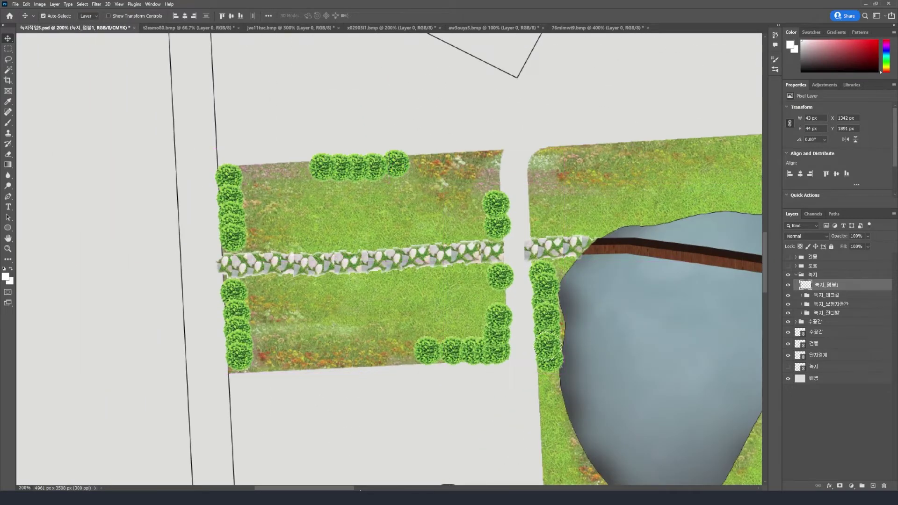
scroll(741, 364, right, 3)
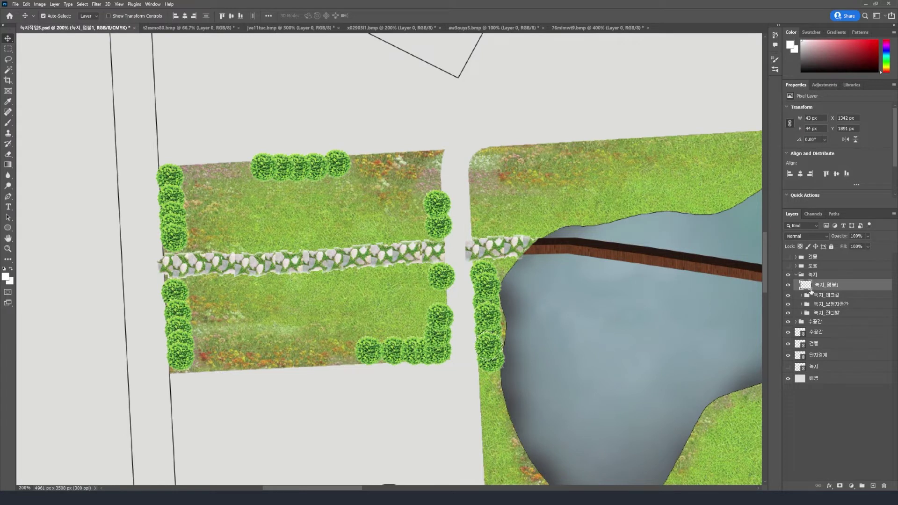
key(ctrl+d)
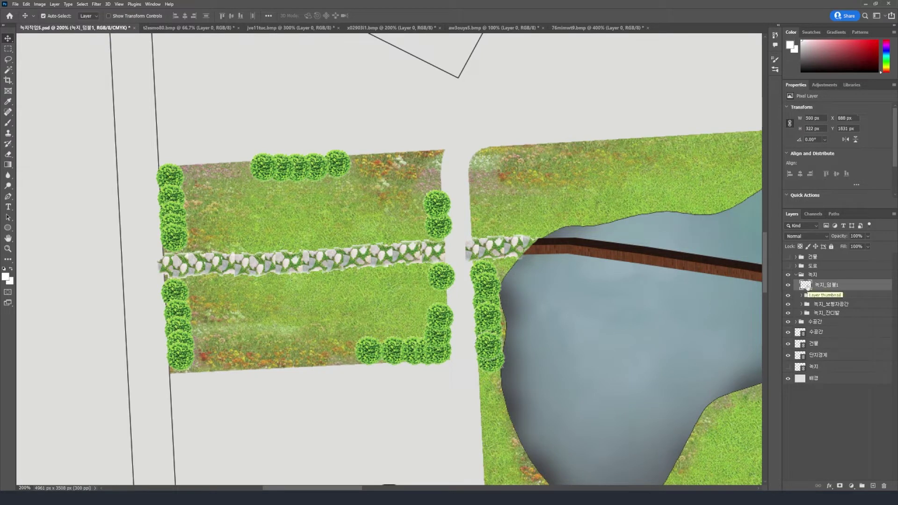
Duplicate the 녹지_덤불1 layer, rename the copy 녹지_덤불1 그림자, and move it below the original shrub layer
key(ctrl+j)
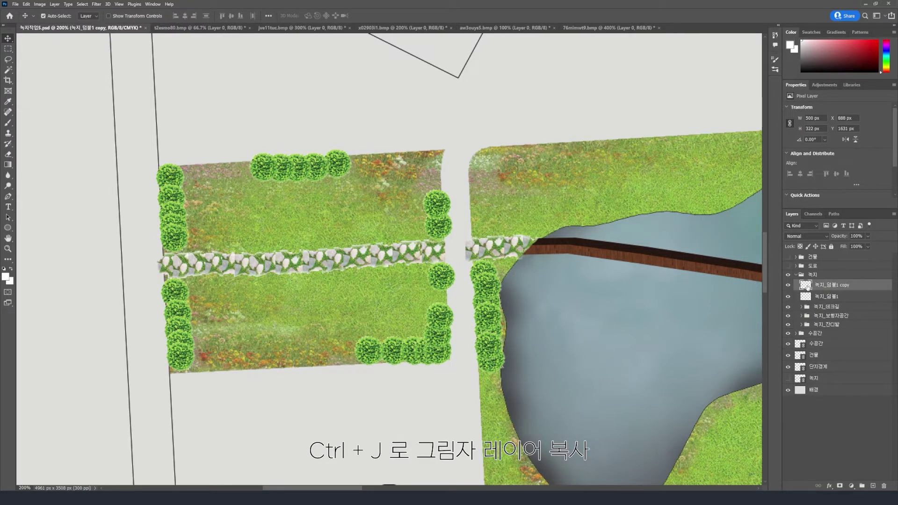
double_click(835, 286)
text(그림자)
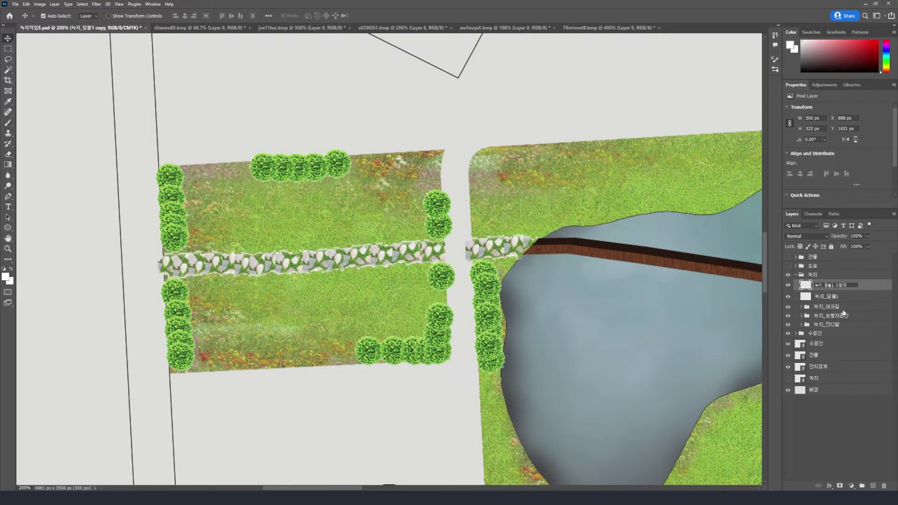
key(Return)
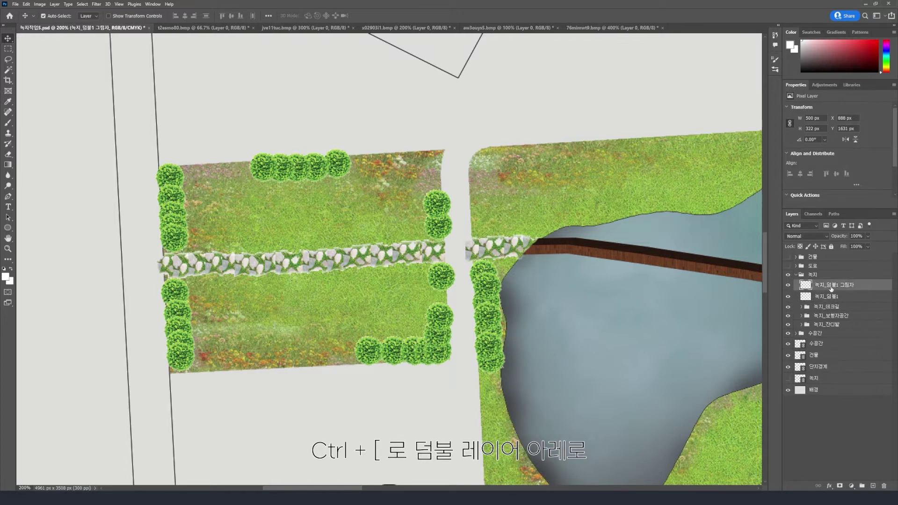
key(ctrl+bracketleft)
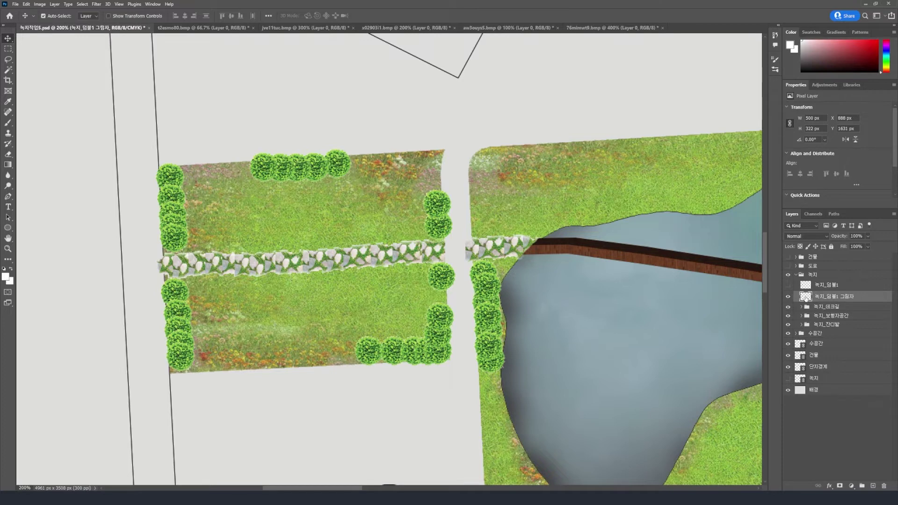
Darken the 녹지_덤불1 그림자 layer to near black by lowering its lightness, and show the 녹지_덤불1 layer again
key(ctrl+u)
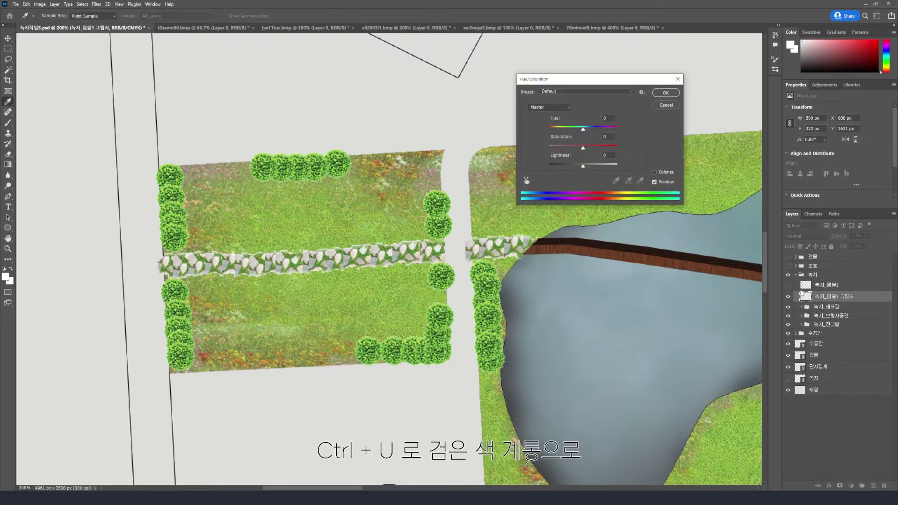
drag(582, 169, 557, 167)
key(Return)
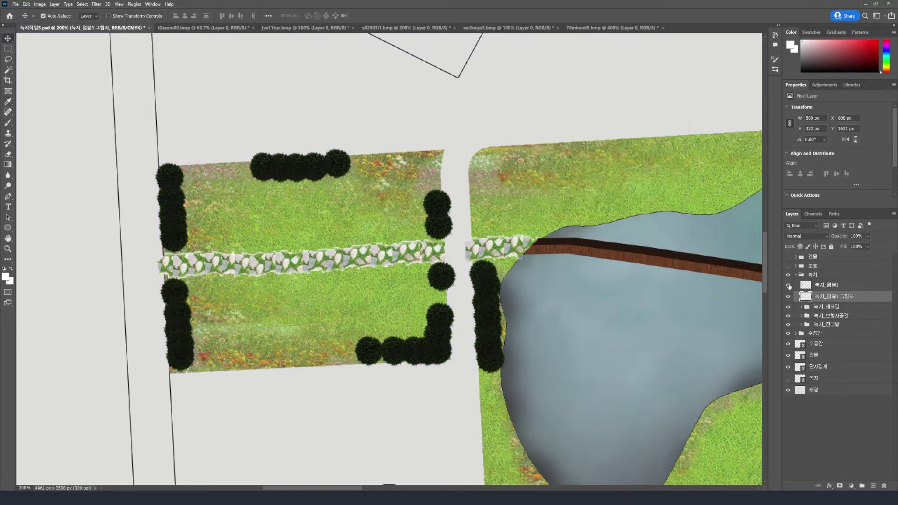
click(788, 285)
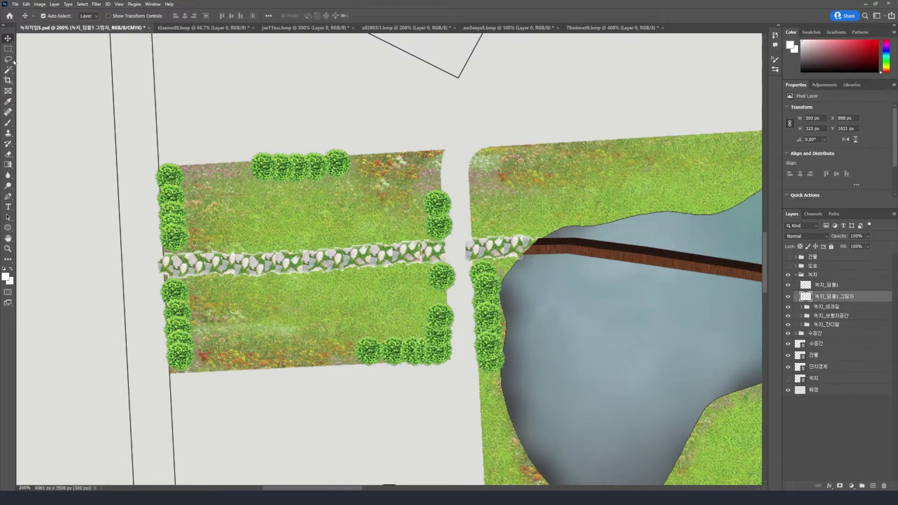
Offset the shrub shadow layer 5 px up and 5 px to the right
key(Up)
key(Up)
key(Up)
key(Up)
key(Right)
key(Right)
key(Right)
key(Right)
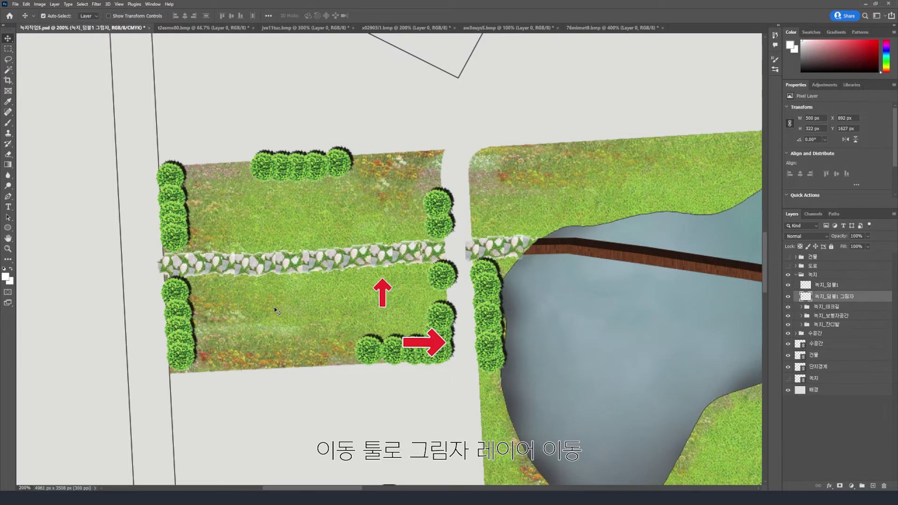
key(Up)
key(Right)
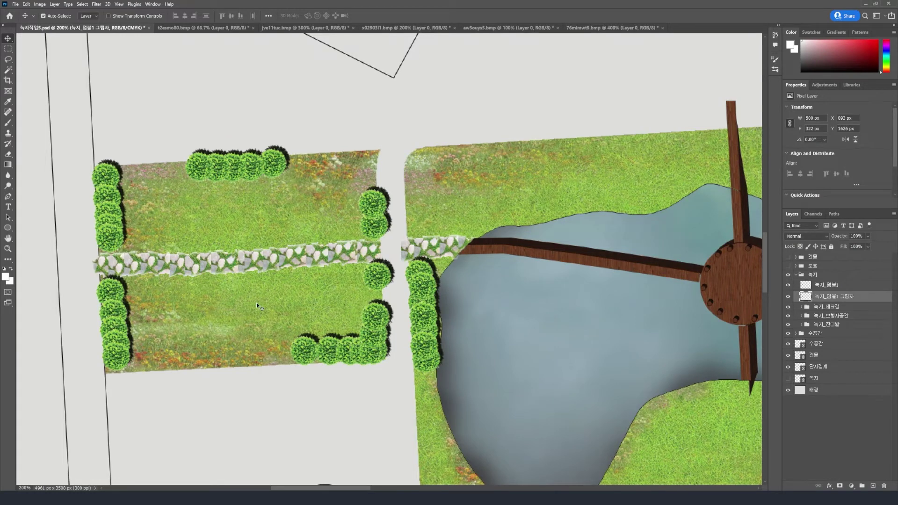
key(ctrl+minus)
key(ctrl+minus)
key(ctrl+plus)
key(ctrl+plus)
key(ctrl+minus)
key(ctrl+minus)
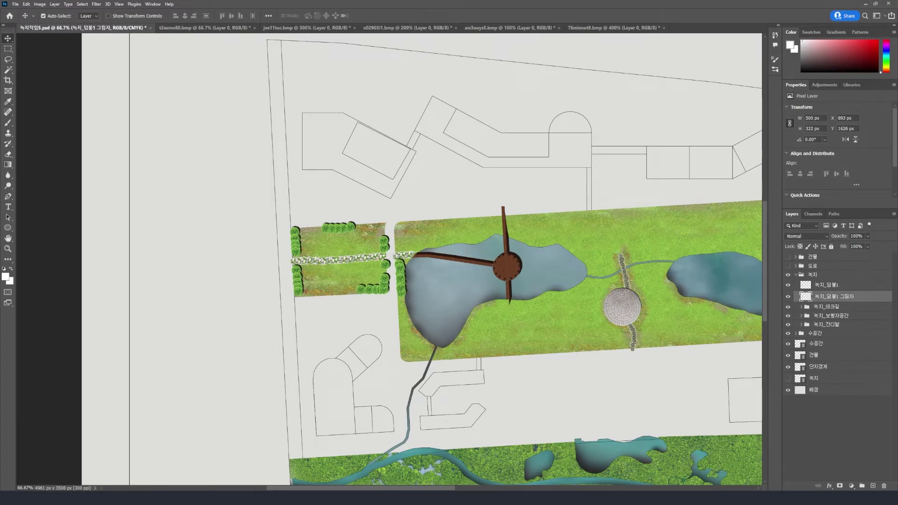
Switch to the browser's shrub image results, pick the round leafy top-view bush, and open it as a new document in Photoshop
click(271, 465)
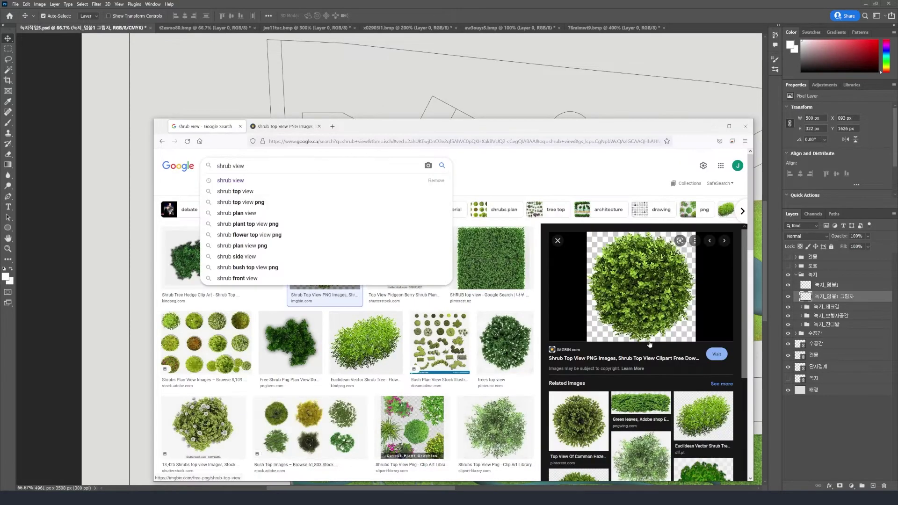
drag(743, 343, 743, 351)
click(629, 412)
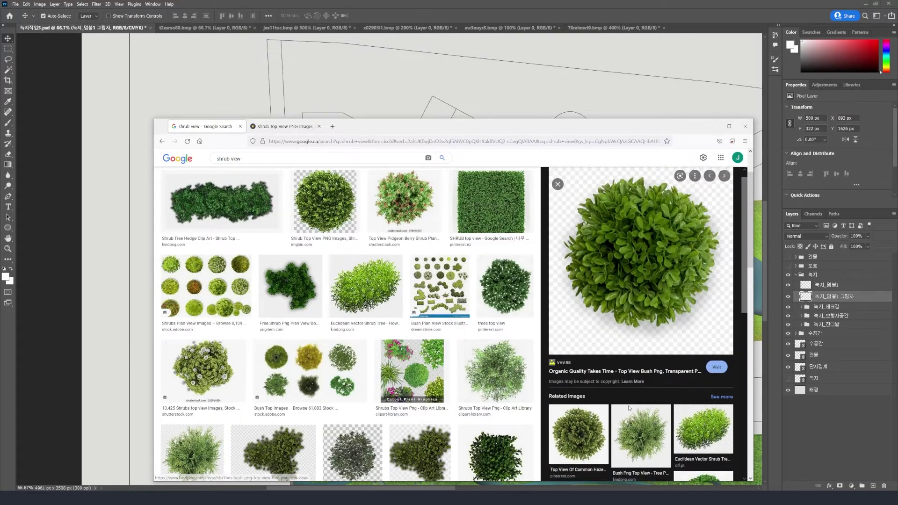
scroll(670, 351, down, 2)
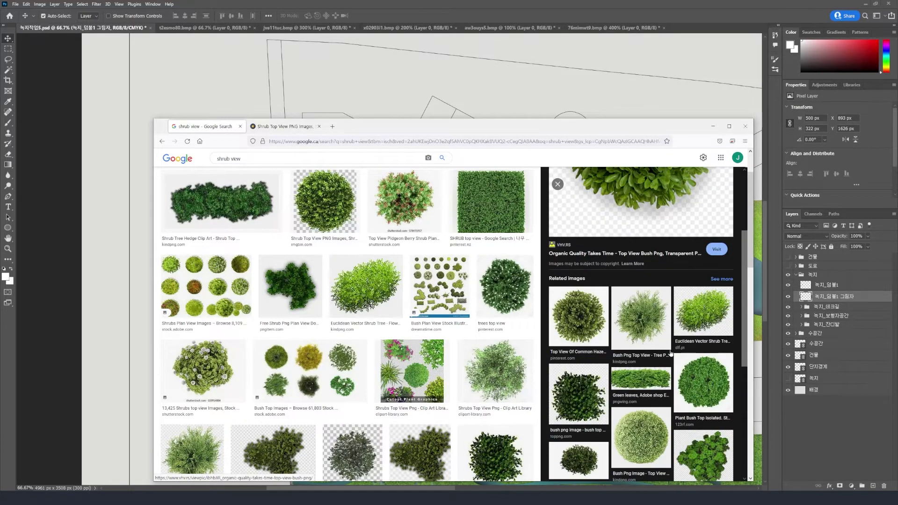
scroll(581, 387, up, 3)
drag(580, 327, 691, 29)
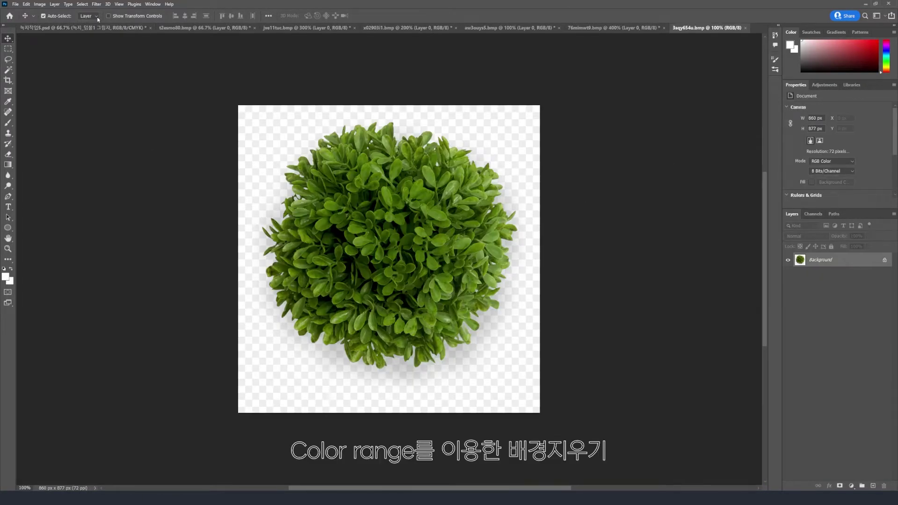
Fade the bush image's checkered background by setting brightness to 38 and contrast to 59
click(39, 4)
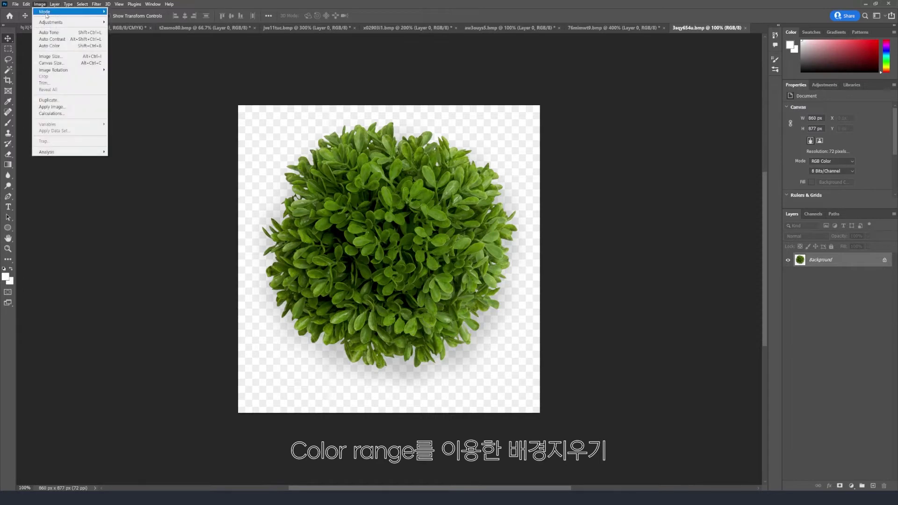
mouse_move(67, 22)
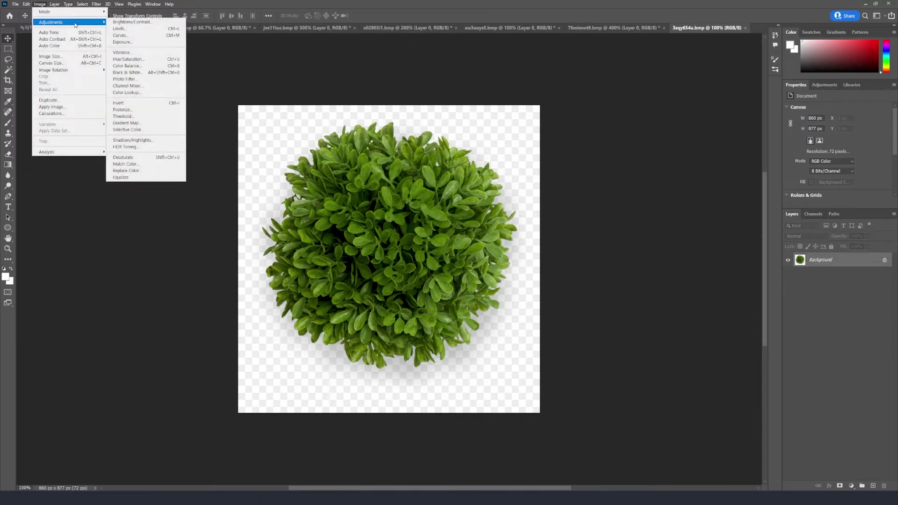
click(129, 22)
drag(656, 191, 665, 171)
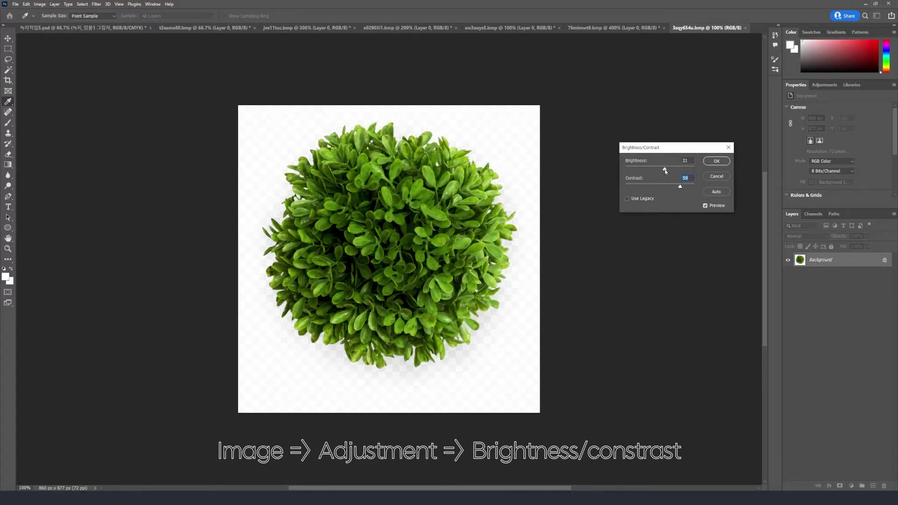
click(713, 162)
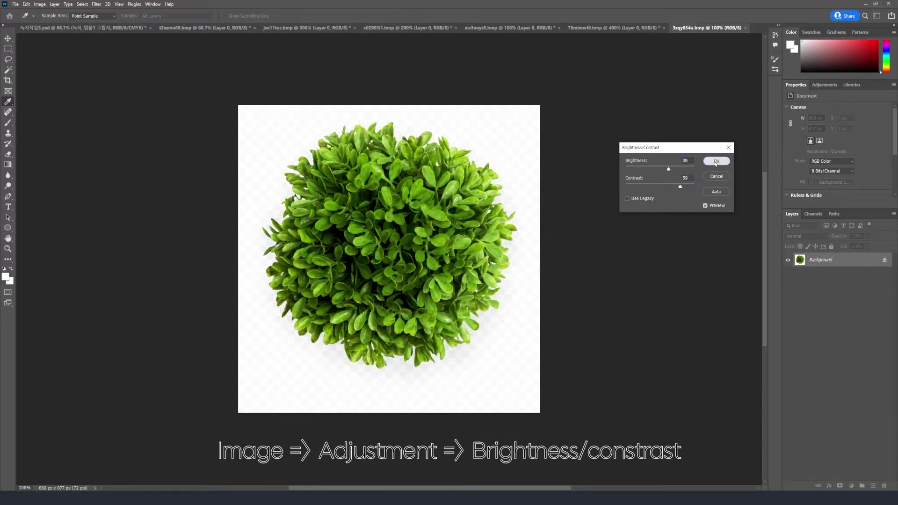
Select the white background around the bush with Color Range at a fuzziness of 158
key(v)
click(83, 5)
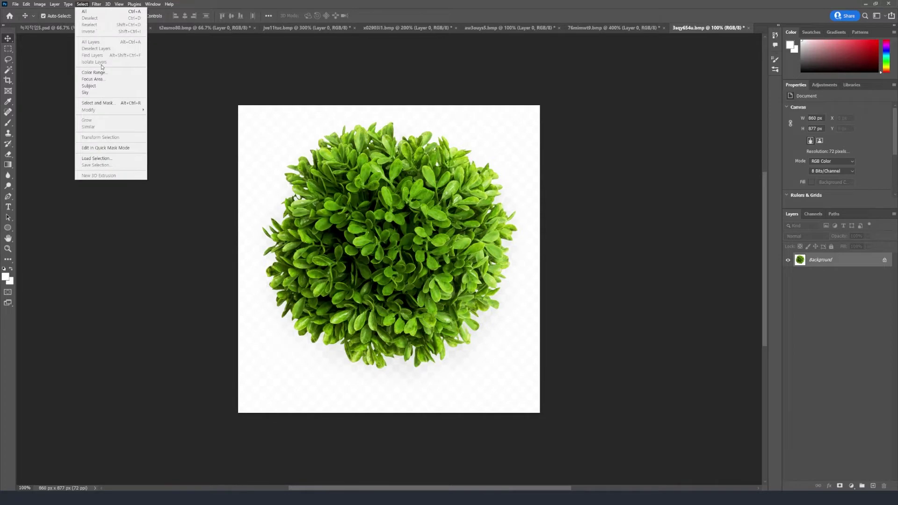
click(99, 72)
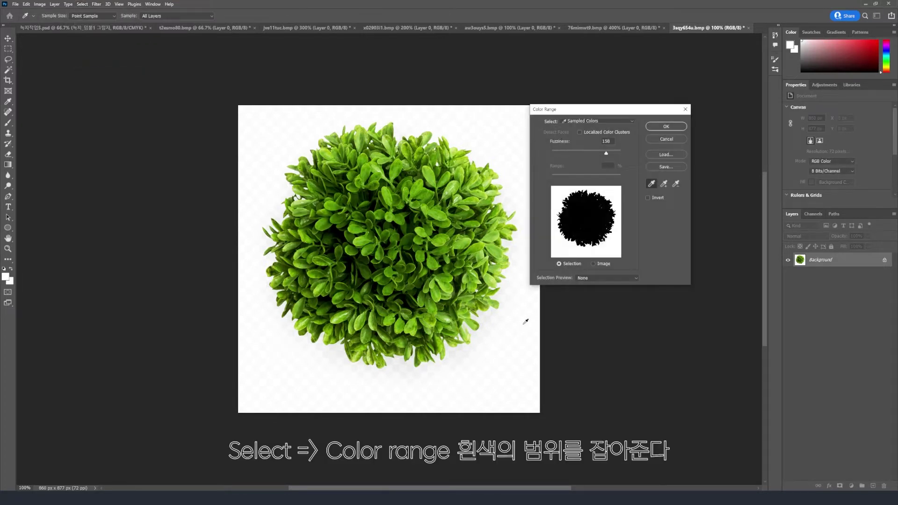
click(666, 126)
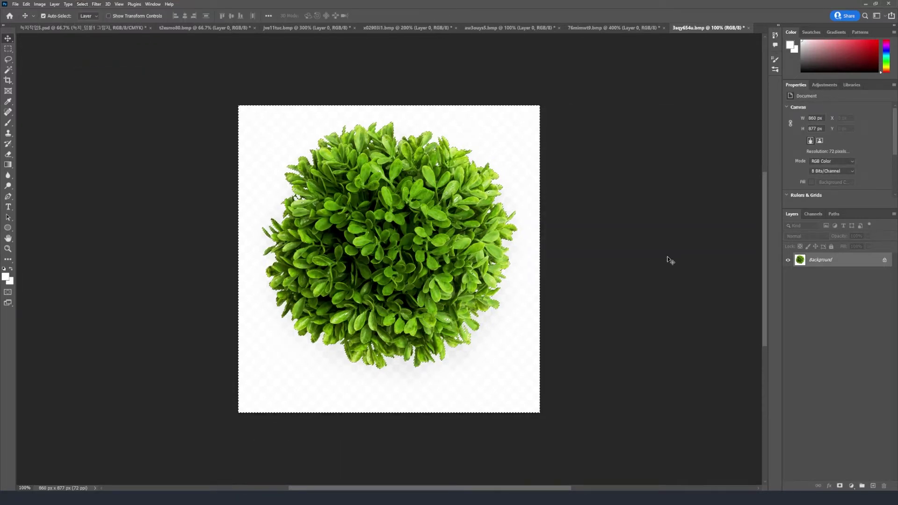
Unlock the bush image's Background layer, delete the selected white area and clear the selection
click(884, 260)
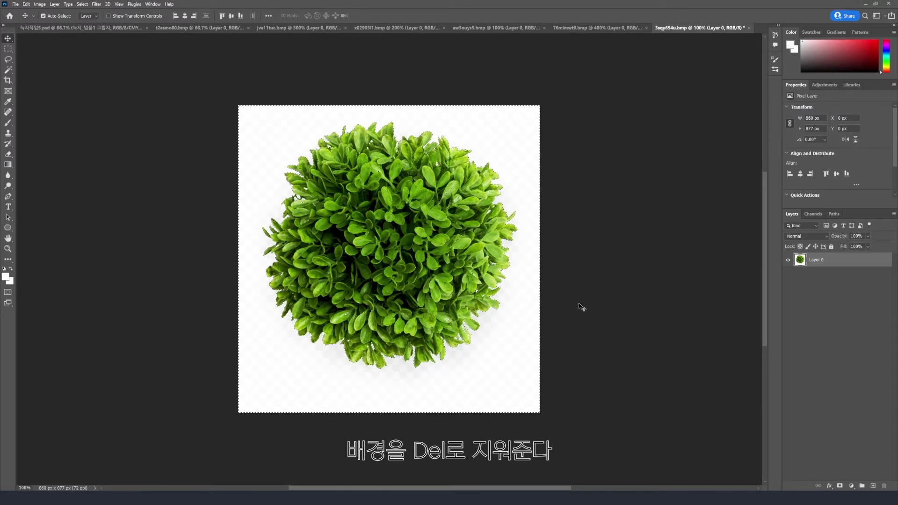
key(Delete)
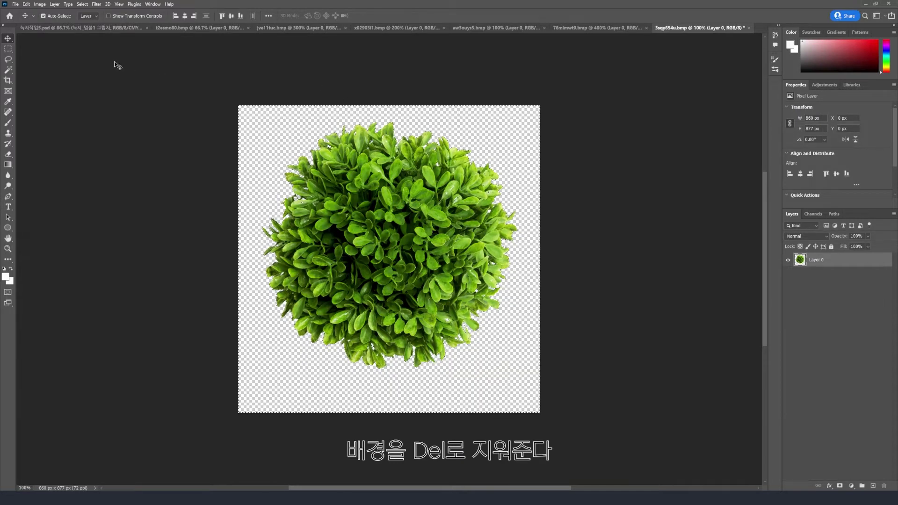
click(16, 47)
click(349, 225)
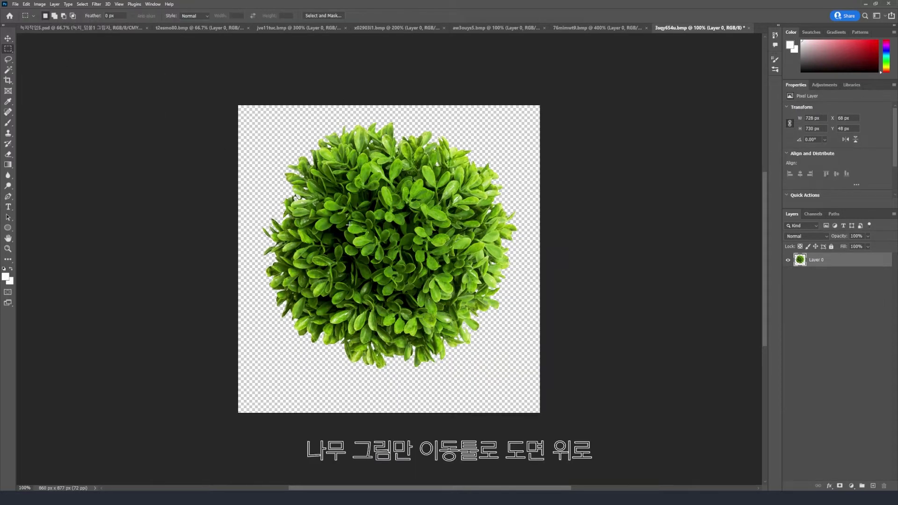
Bring the cut-out bush into the site plan document beside the small lawn and scale it down to 9.38%
click(8, 38)
drag(393, 278, 202, 312)
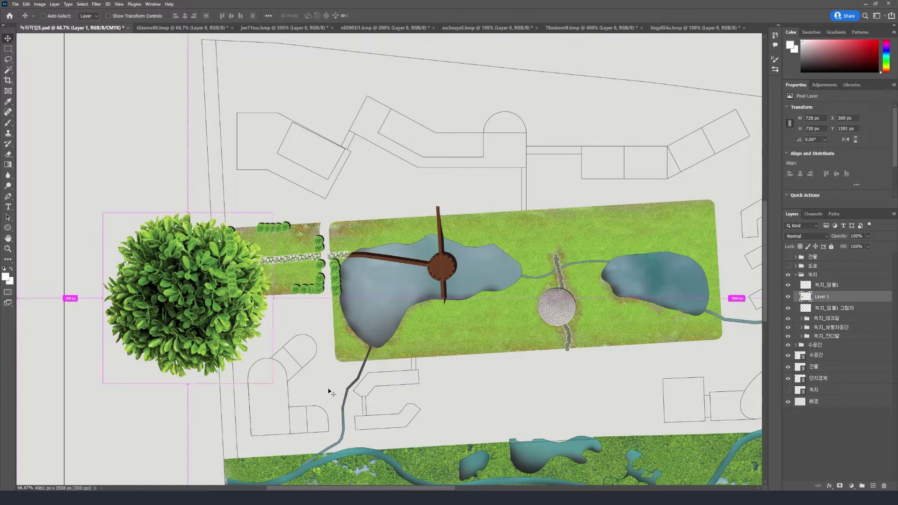
key(ctrl+t)
drag(272, 384, 208, 318)
key(ctrl+plus)
key(ctrl+plus)
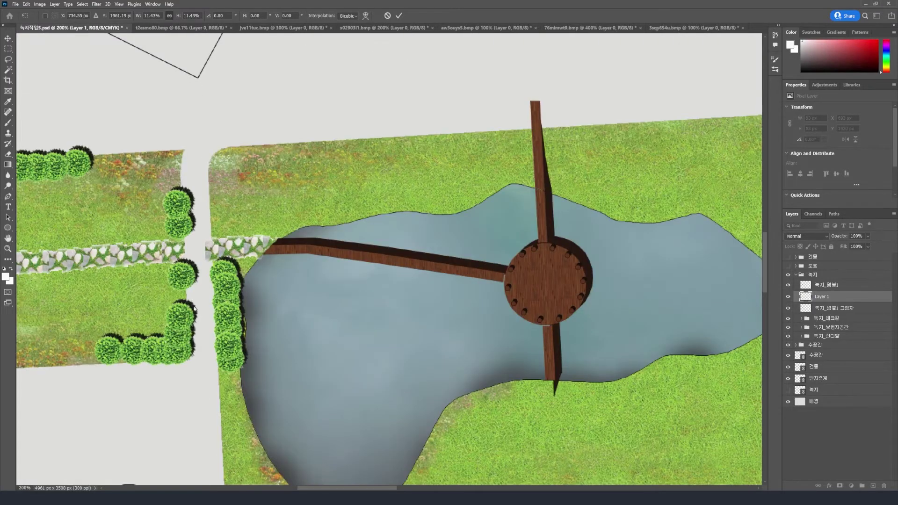
drag(347, 488, 285, 489)
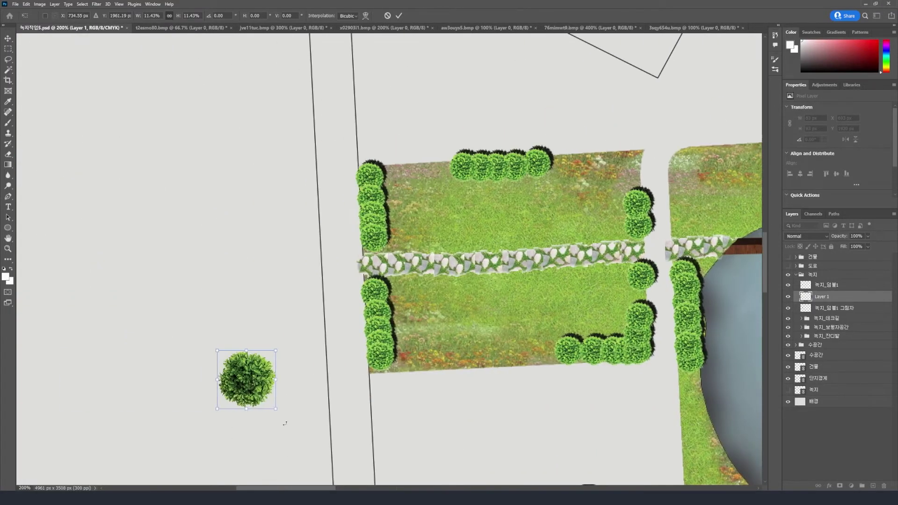
mouse_move(274, 407)
mouse_down()
mouse_move(245, 381)
mouse_move(275, 405)
mouse_move(266, 398)
mouse_up()
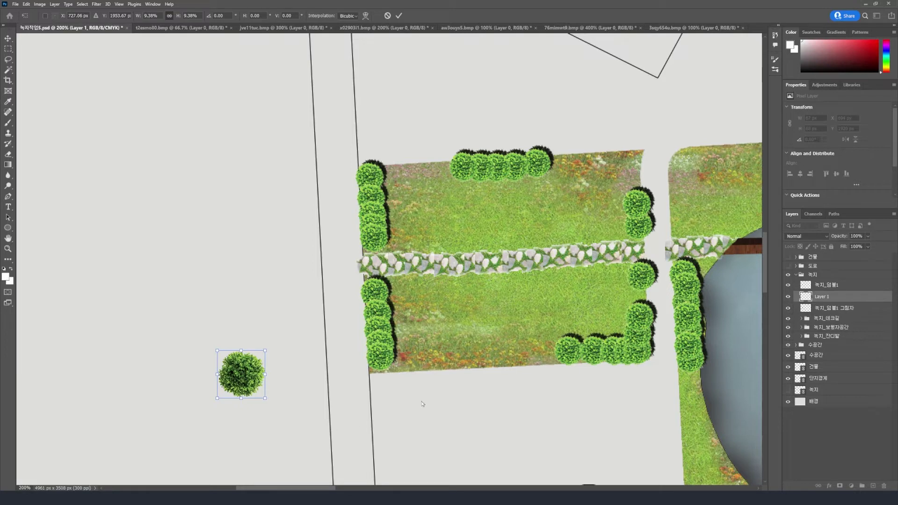
key(Return)
Move the new bush closer to the lawn, to X 777 px and Y 1933 px, and hide the 녹지_덤불1 그림자 layer
click(788, 286)
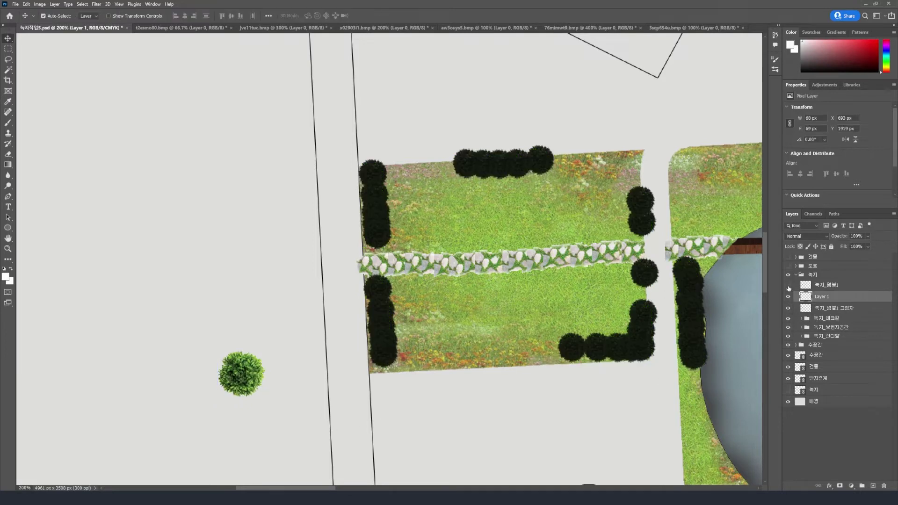
click(788, 285)
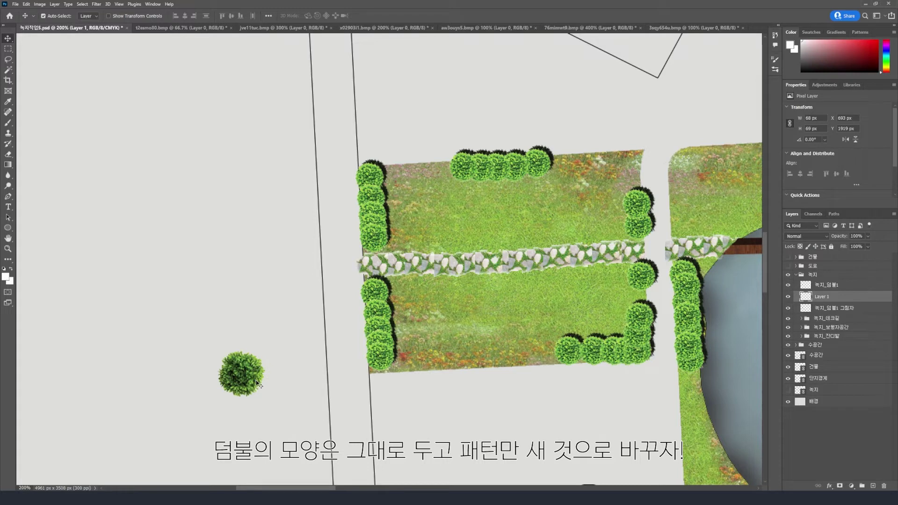
click(816, 286)
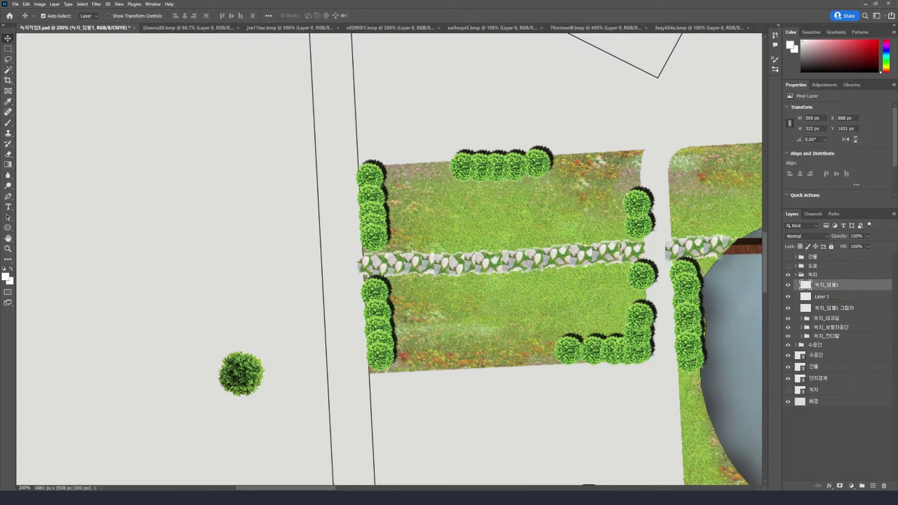
drag(328, 489, 332, 489)
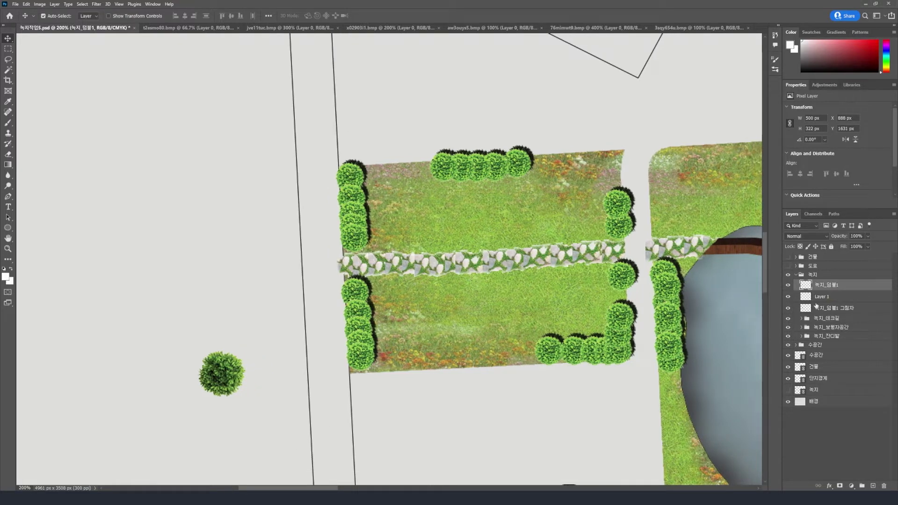
click(810, 298)
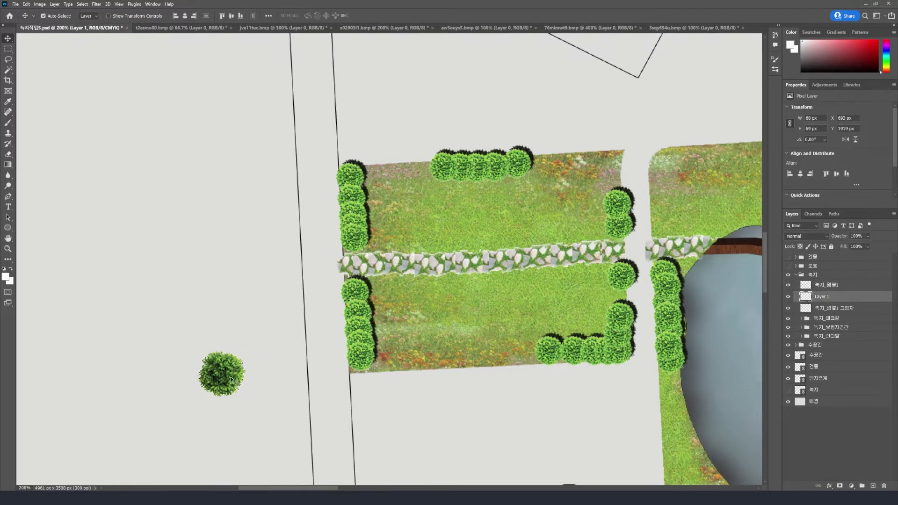
drag(231, 379, 291, 389)
click(824, 285)
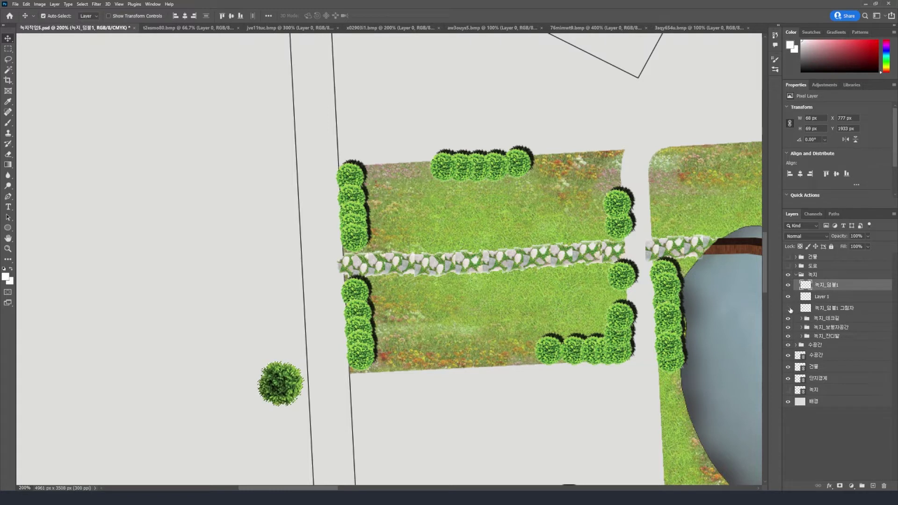
click(788, 308)
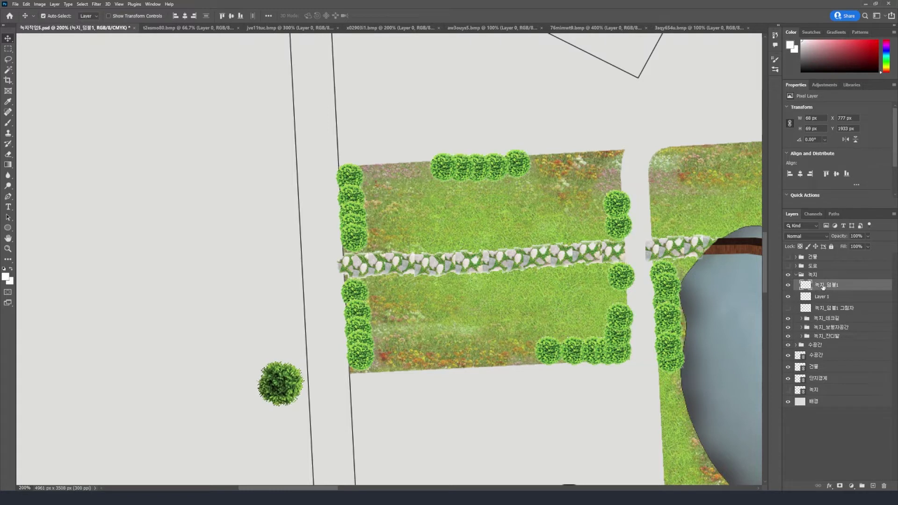
Create a layer mask on 녹지_덤불1 from its own shrub outlines and transfer that mask to Layer 1
ctrl+click(806, 284)
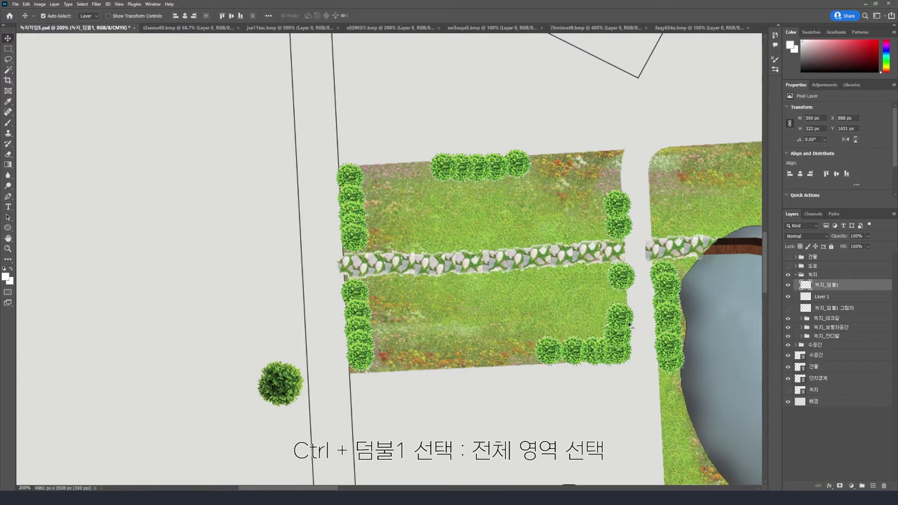
click(840, 486)
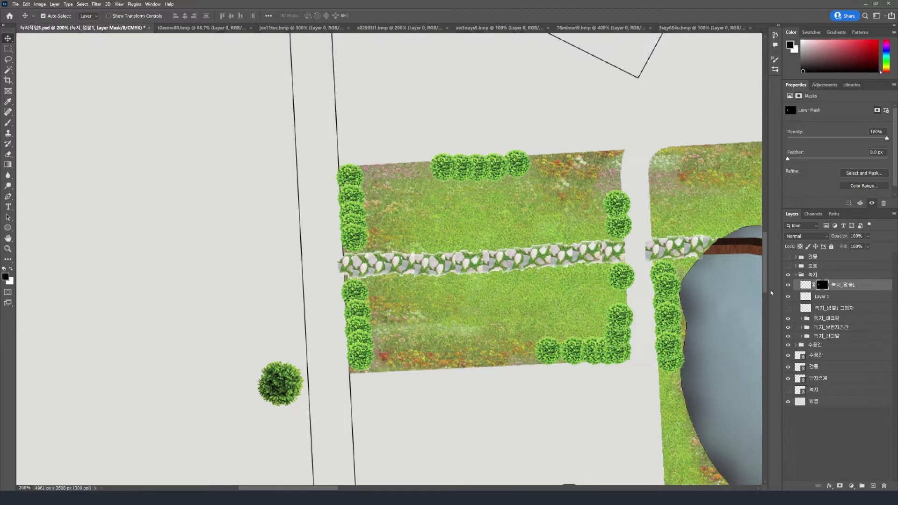
click(823, 299)
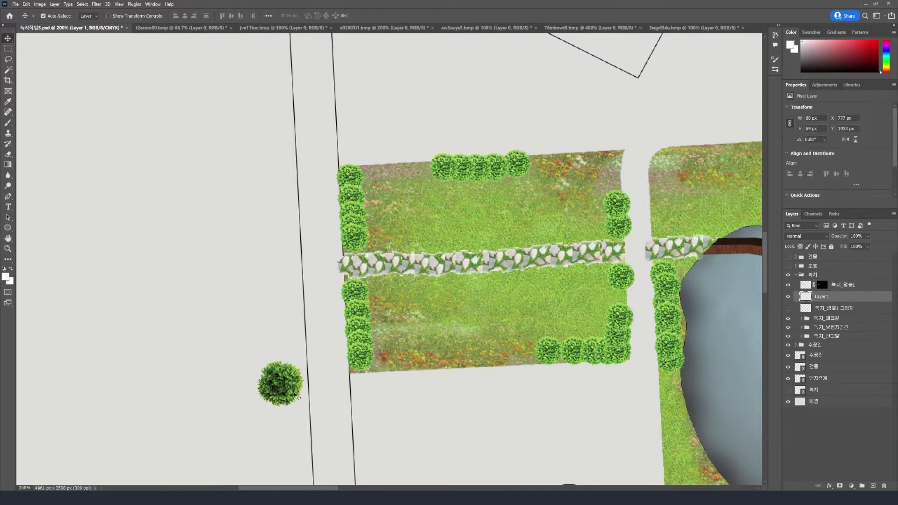
drag(821, 279, 821, 298)
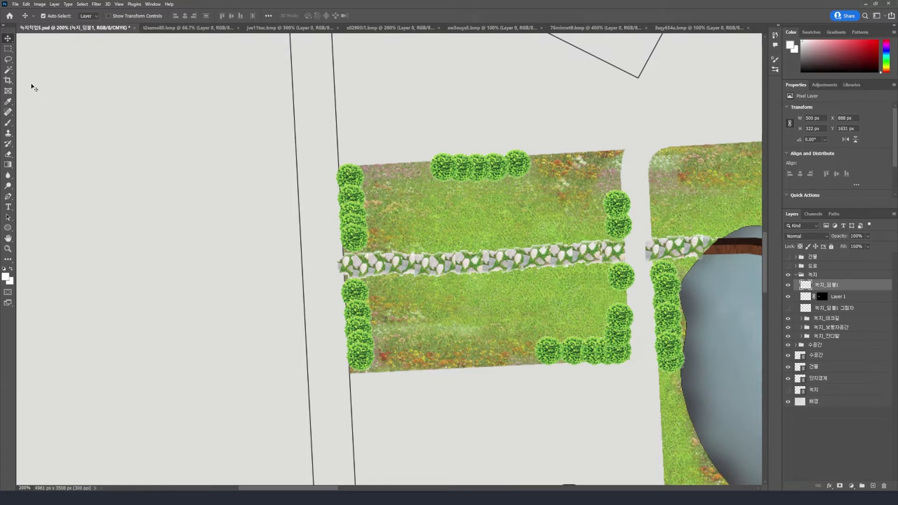
Select the bush's outline on Layer 1 and place copies of it over the shrub row at the lawn's lower-left edge
click(7, 59)
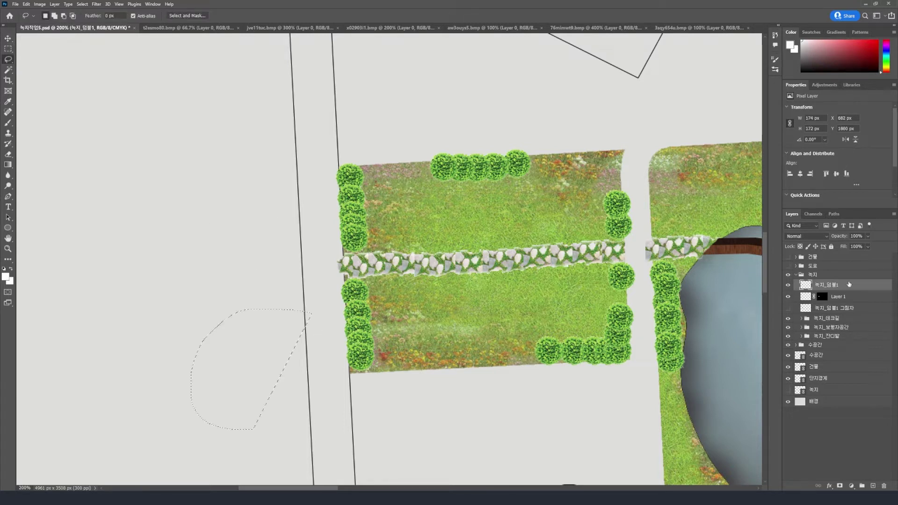
click(839, 300)
mouse_move(317, 326)
mouse_down()
mouse_move(287, 301)
mouse_move(215, 294)
mouse_move(177, 374)
mouse_move(185, 438)
mouse_move(285, 455)
mouse_move(330, 437)
mouse_move(336, 379)
mouse_move(315, 323)
mouse_up()
ctrl+alt+shift+click(806, 296)
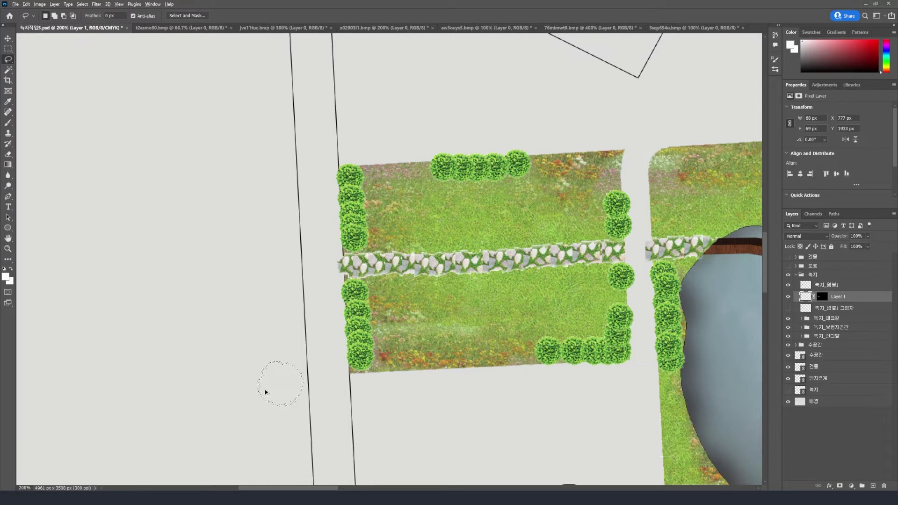
drag(264, 391, 347, 377)
drag(361, 382, 358, 322)
Hide the 녹지_덤불1 layer and cover the remaining masked shrub rows with copies of the bush on Layer 1
click(788, 285)
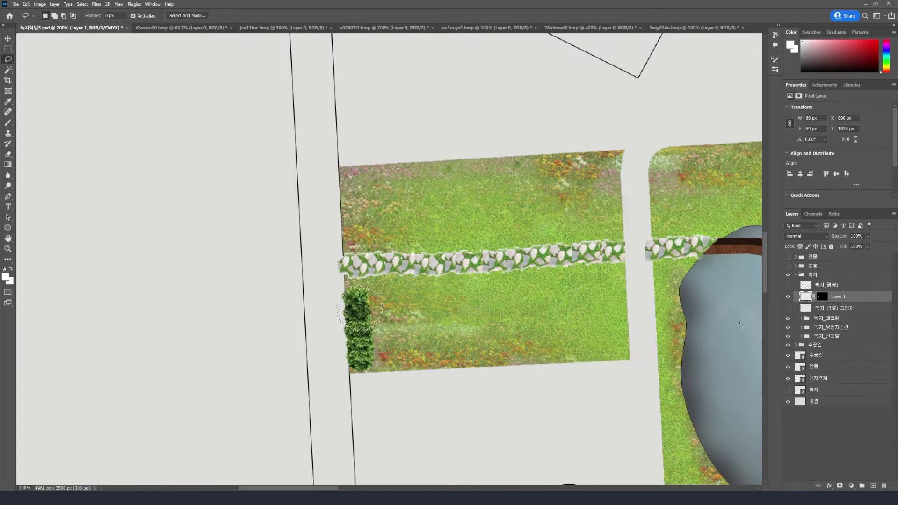
mouse_move(360, 307)
mouse_down()
mouse_move(368, 298)
mouse_move(356, 192)
mouse_move(500, 173)
mouse_up()
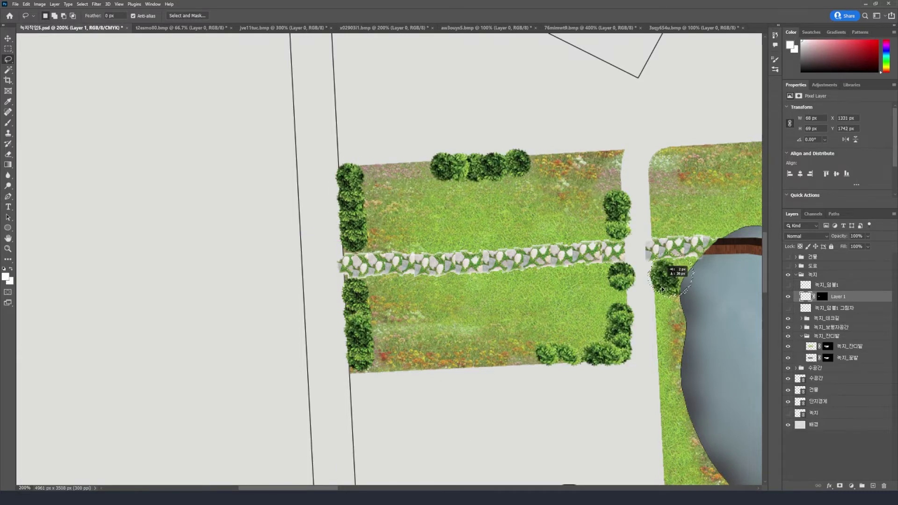
mouse_move(674, 273)
mouse_down()
mouse_move(659, 321)
mouse_move(657, 285)
mouse_move(668, 407)
mouse_move(666, 300)
mouse_move(612, 291)
mouse_up()
key(ctrl+d)
key(m)
scroll(569, 354, down, 1)
scroll(556, 357, up, 1)
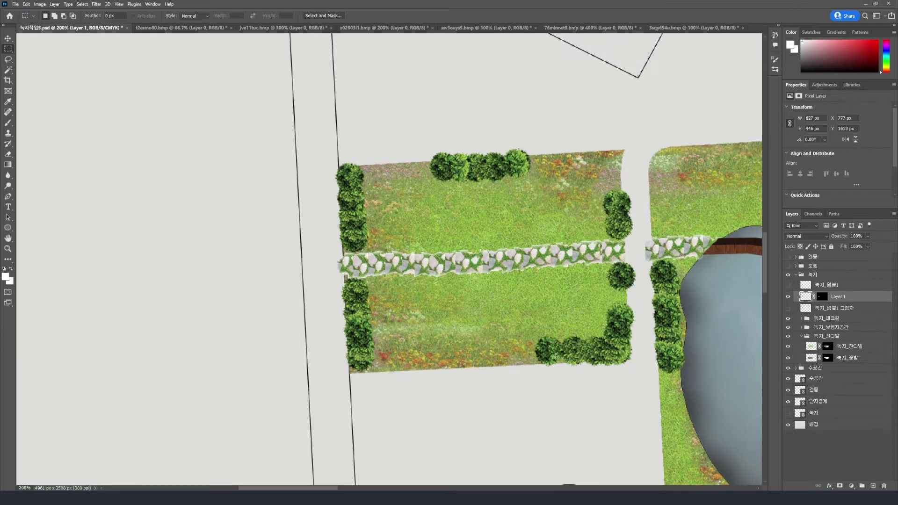
Compare the old shrubs with the new masked bushes, and delete the 녹지_덤불1 layer
click(829, 288)
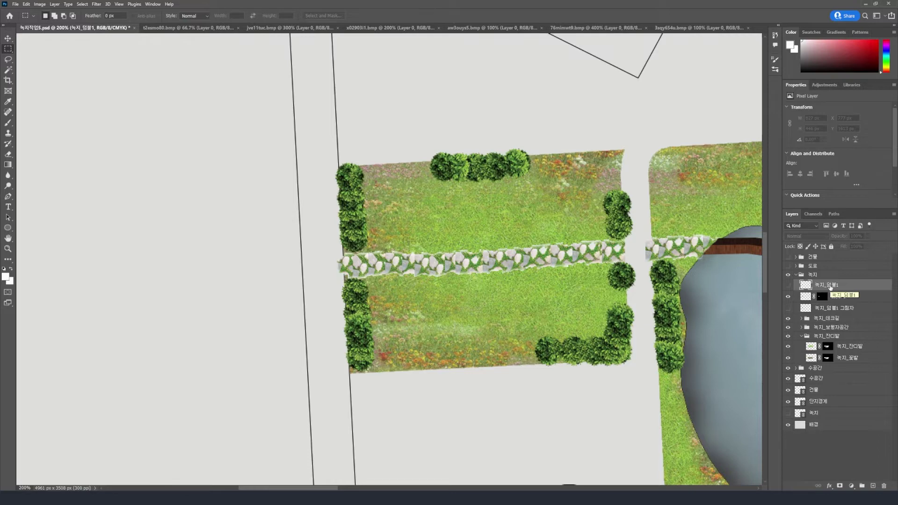
click(788, 285)
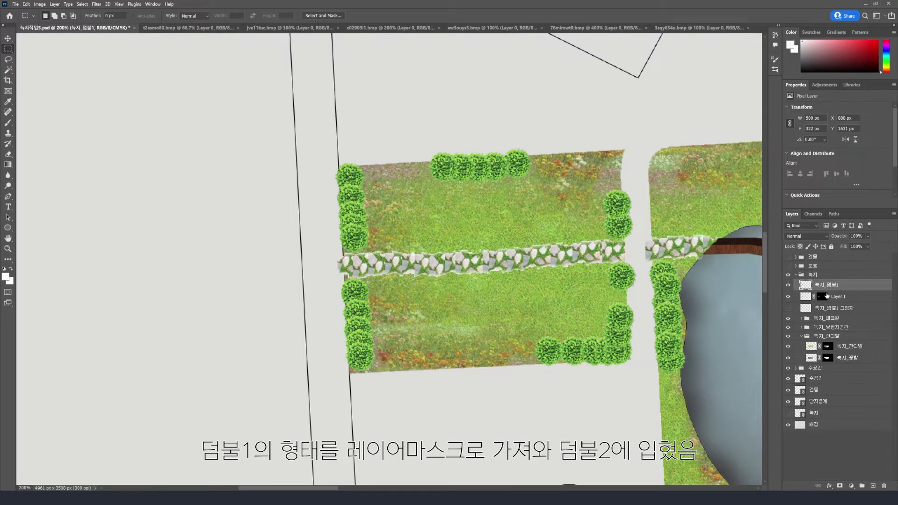
click(838, 298)
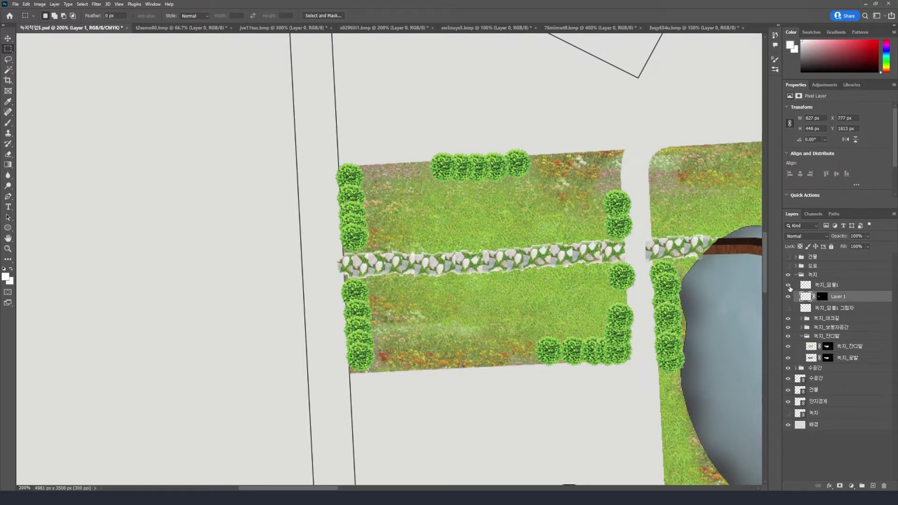
click(789, 286)
click(826, 287)
key(Delete)
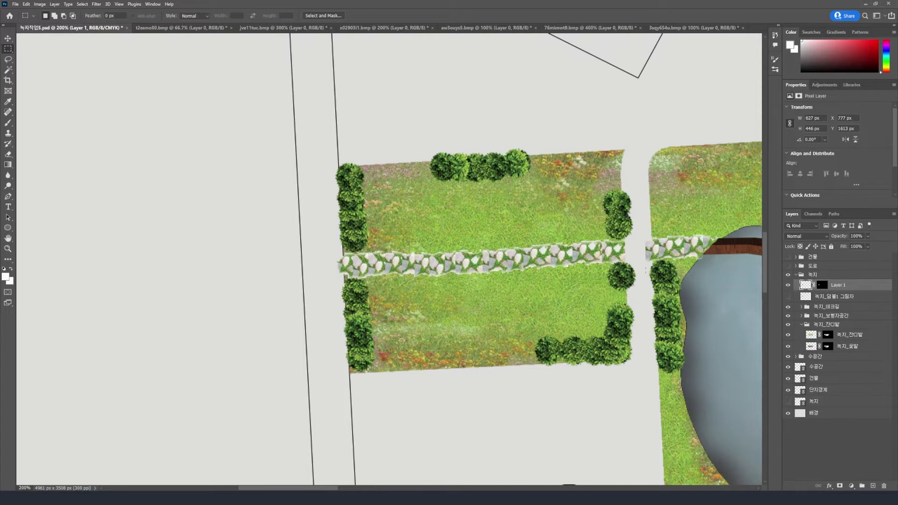
Temporarily disable Layer 1's mask to view the full bush copies, and enable the mask again
click(822, 285)
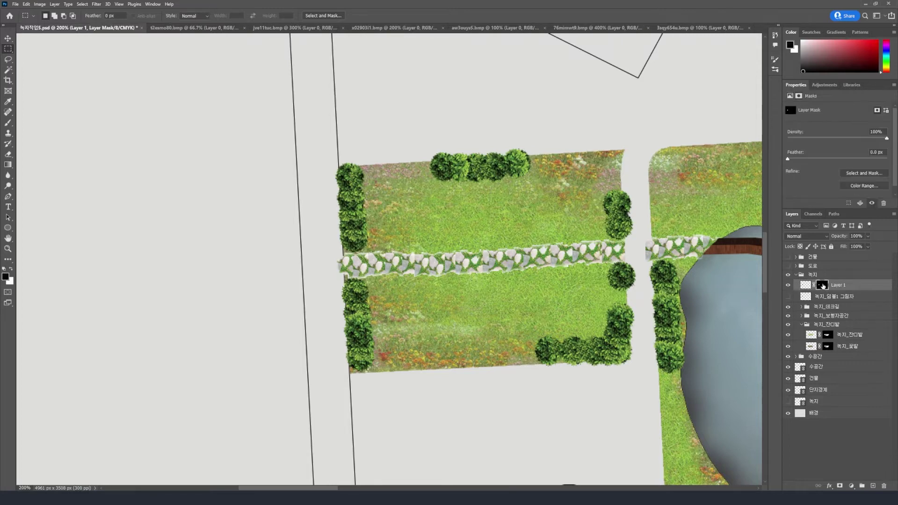
right_click(823, 287)
click(835, 292)
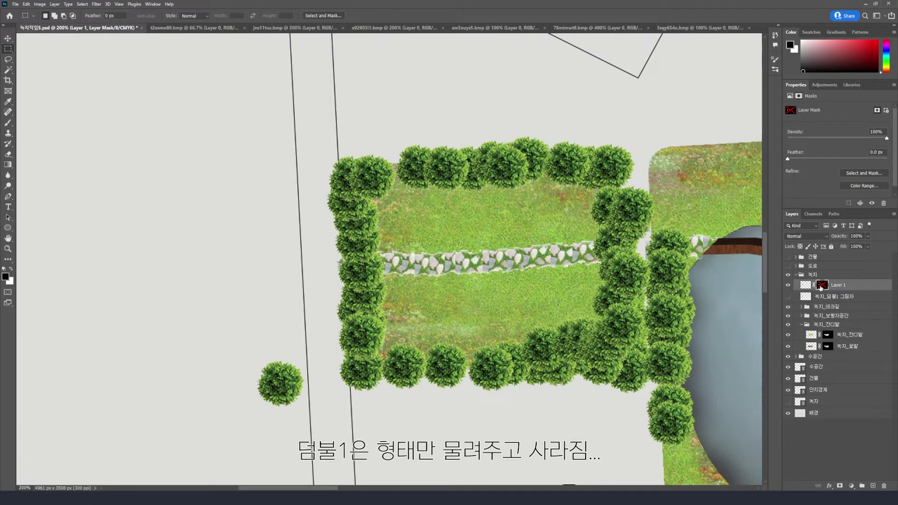
shift+click(823, 287)
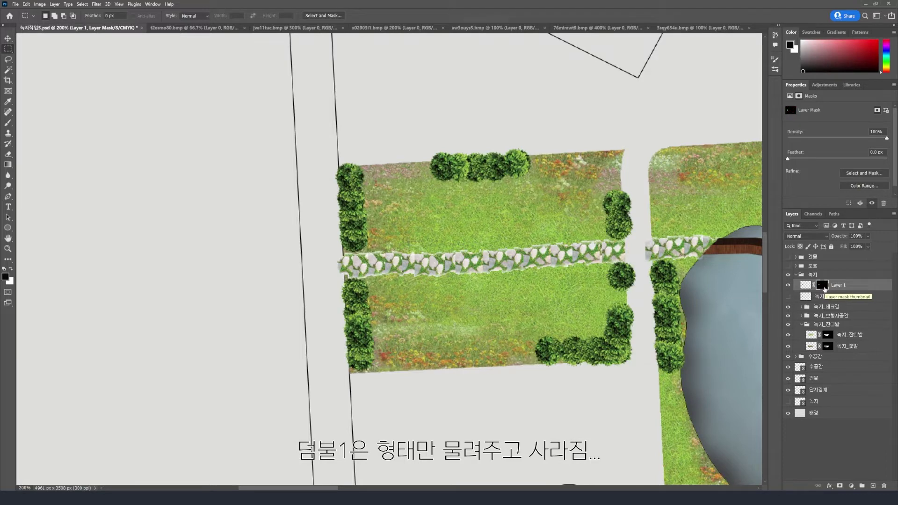
Show the 녹지_덤불1 그림자 layer beneath the new bushes again
click(789, 296)
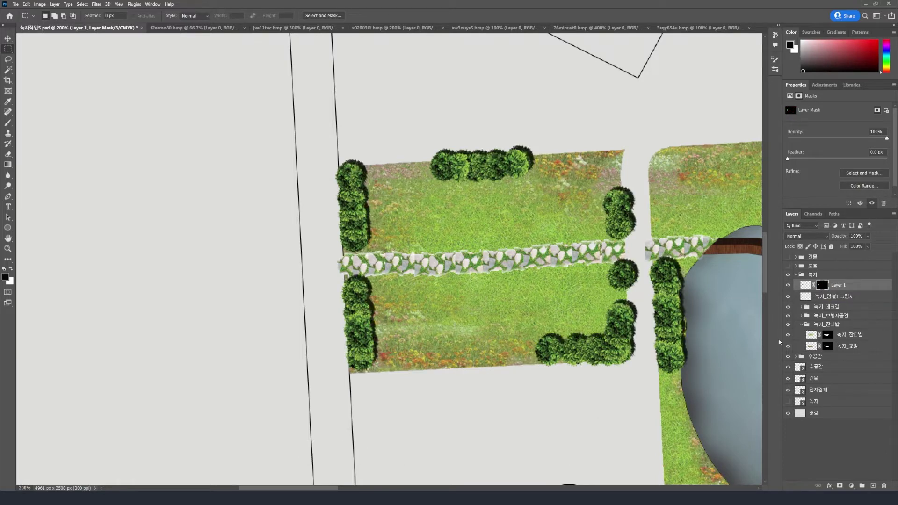
key(ctrl+minus)
key(ctrl+minus)
key(ctrl+minus)
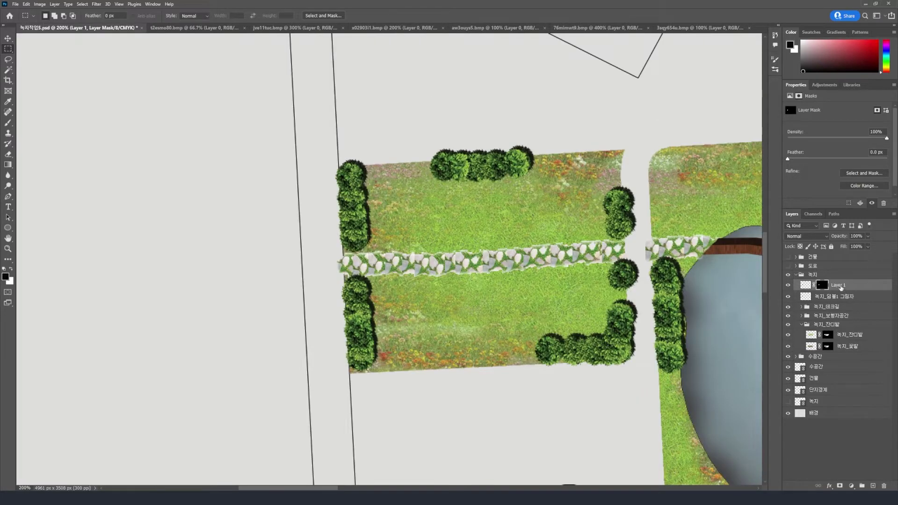
Rename Layer 1, which holds the masked bush copies, to 녹지_덤불1
double_click(839, 285)
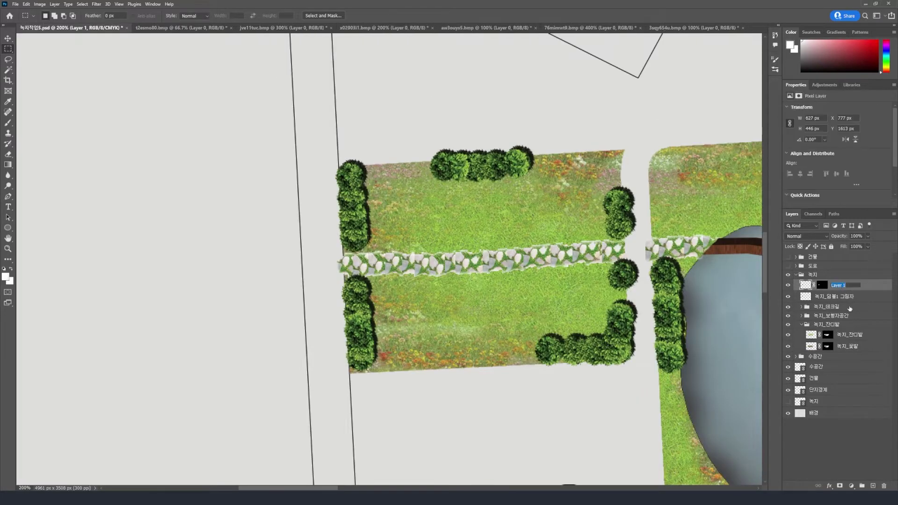
text(녹지_덤불1)
click(738, 408)
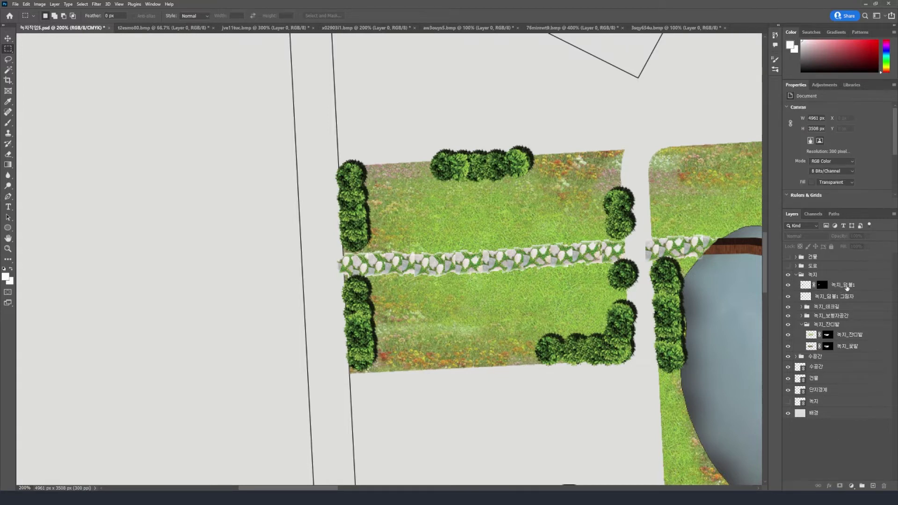
Brush faint white highlights onto the bush columns along the small lawn's left edge of 녹지_덤불1, using a 12 px brush at 6% hardness
click(812, 287)
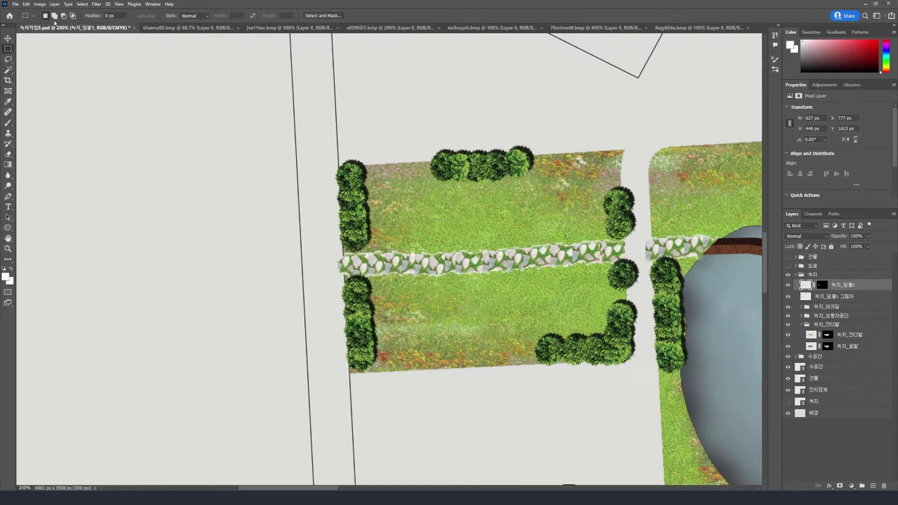
click(7, 122)
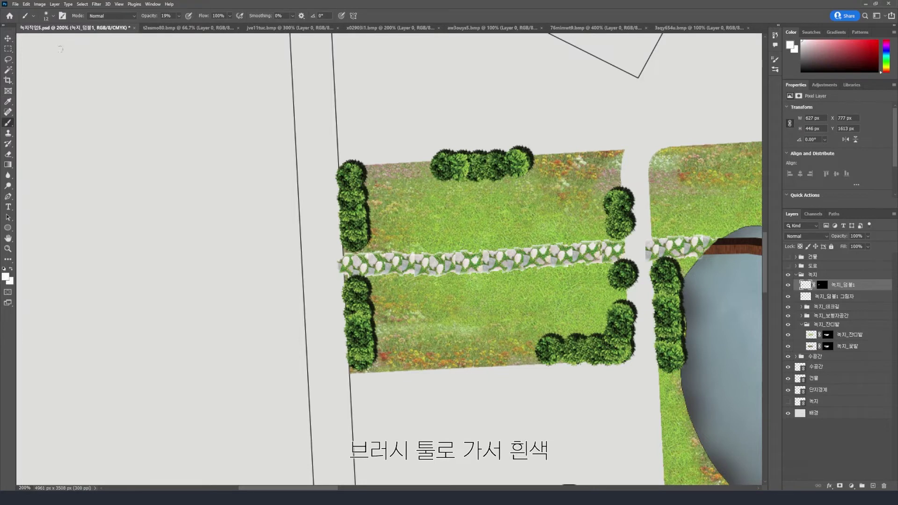
click(52, 16)
drag(46, 50, 44, 50)
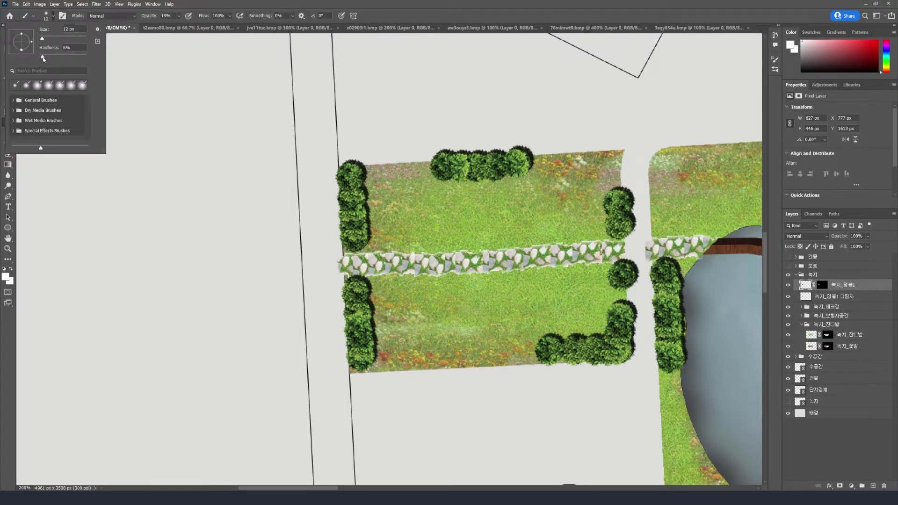
key(shift+Tab)
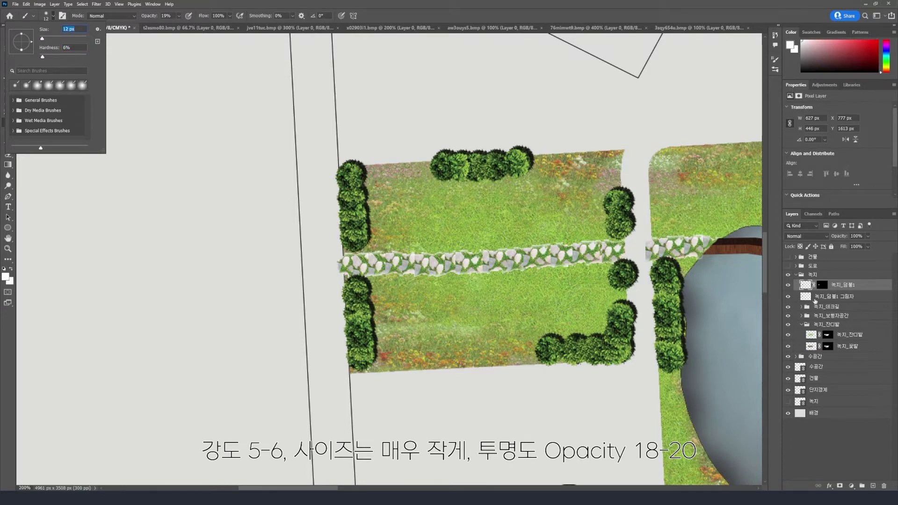
key(Return)
key(ctrl+plus)
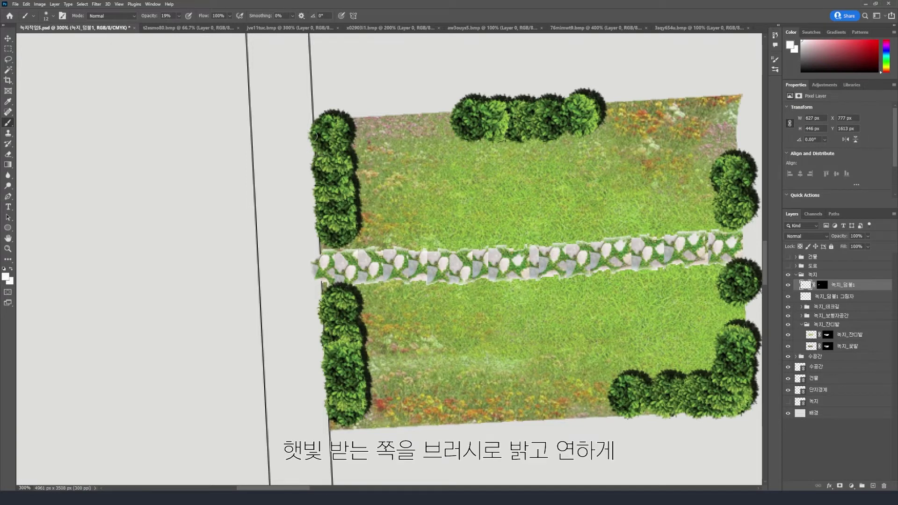
mouse_move(315, 168)
mouse_down()
mouse_move(331, 182)
mouse_move(314, 201)
mouse_move(319, 233)
mouse_move(349, 243)
mouse_up()
mouse_move(324, 304)
mouse_down()
mouse_move(329, 325)
mouse_move(319, 345)
mouse_move(337, 356)
mouse_move(329, 378)
mouse_move(343, 385)
mouse_move(331, 398)
mouse_move(333, 416)
mouse_move(363, 417)
mouse_up()
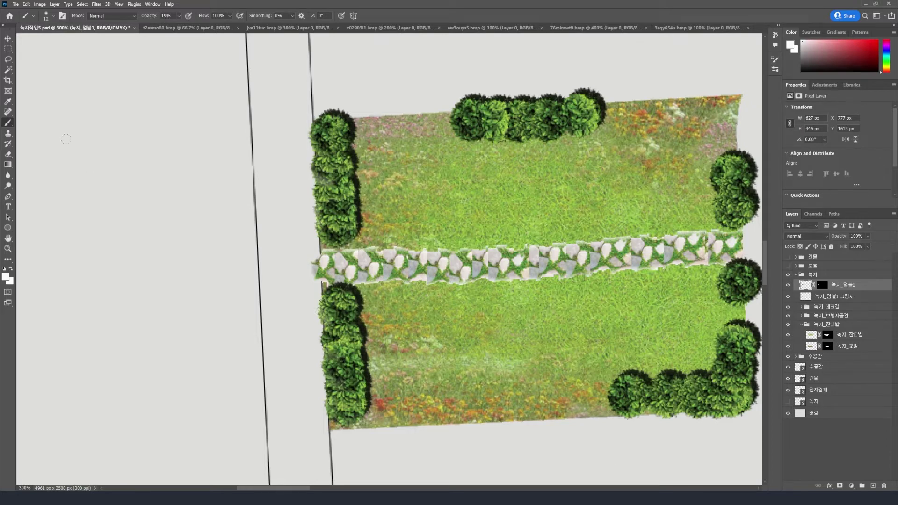
Darken the shaded sides of the bushes along the small lawn's top, right and bottom edges with a near-black brush at 23% opacity
click(6, 277)
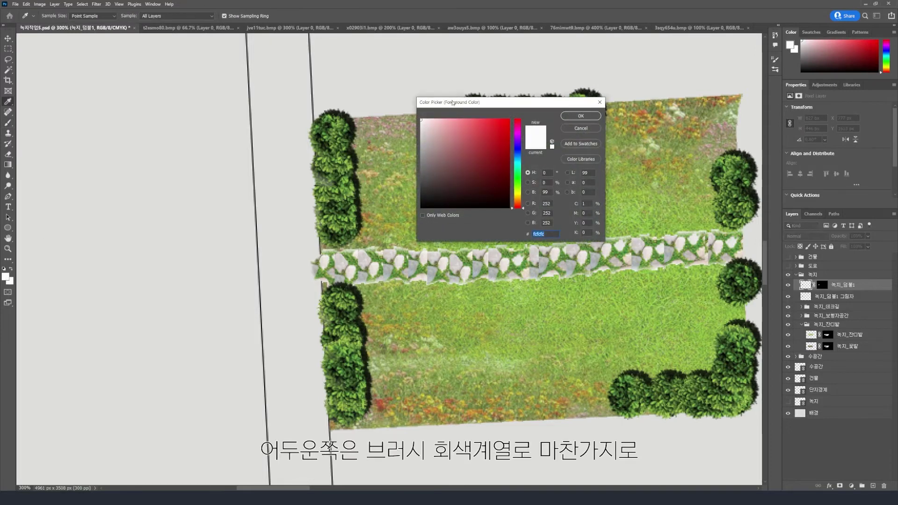
click(422, 187)
click(580, 116)
click(179, 16)
drag(178, 24, 179, 24)
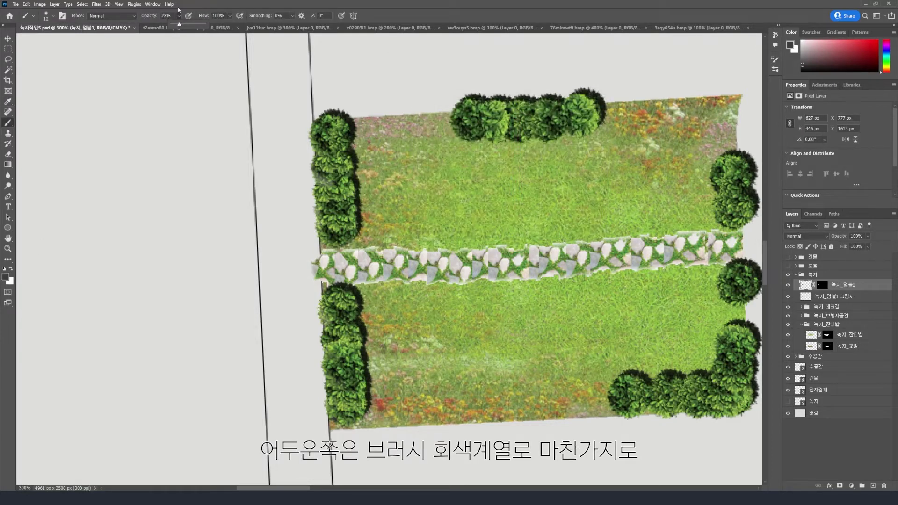
click(197, 4)
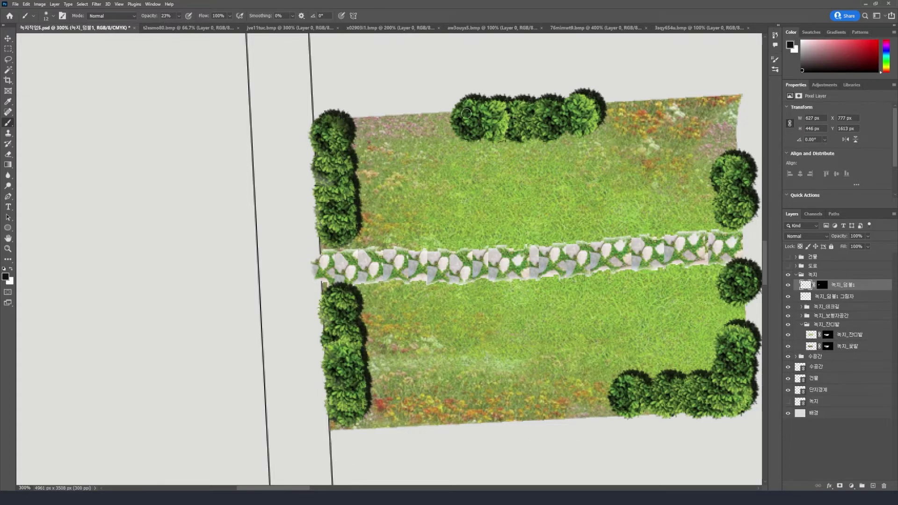
mouse_move(465, 114)
mouse_down()
mouse_move(470, 105)
mouse_move(589, 102)
mouse_move(591, 117)
mouse_move(584, 105)
mouse_up()
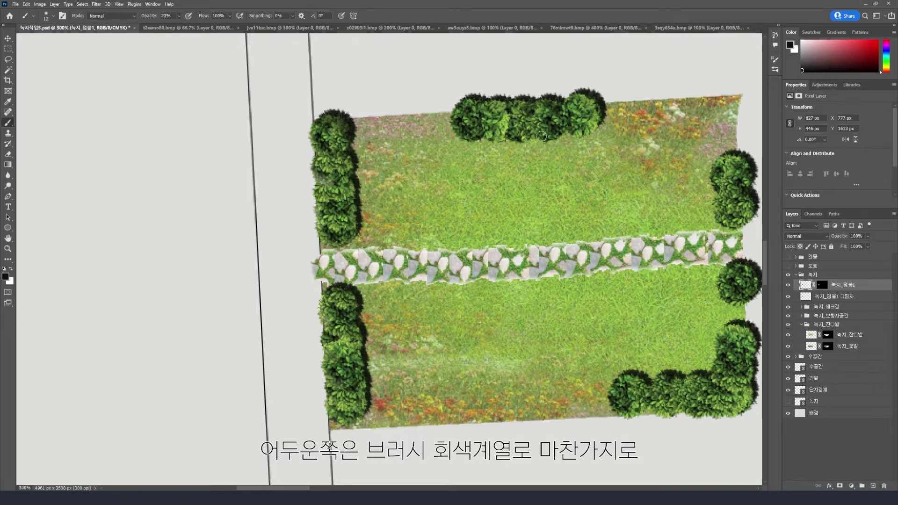
mouse_move(729, 159)
mouse_down()
mouse_move(744, 174)
mouse_move(741, 263)
mouse_move(751, 280)
mouse_up()
mouse_move(747, 331)
mouse_down()
mouse_move(750, 399)
mouse_move(728, 380)
mouse_move(641, 383)
mouse_up()
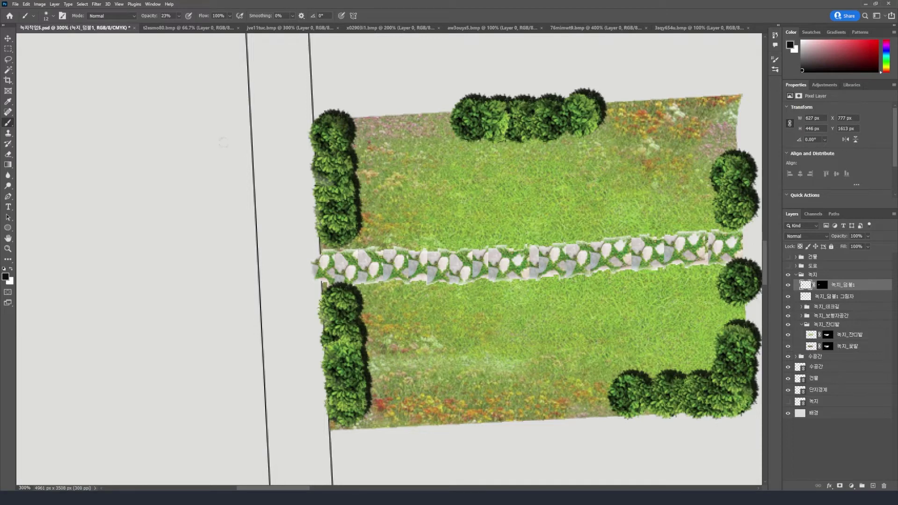
Set the foreground color to #f6f0f0 and brush highlights onto the sunlit sides of the bushes all around the small lawn
click(5, 276)
click(424, 121)
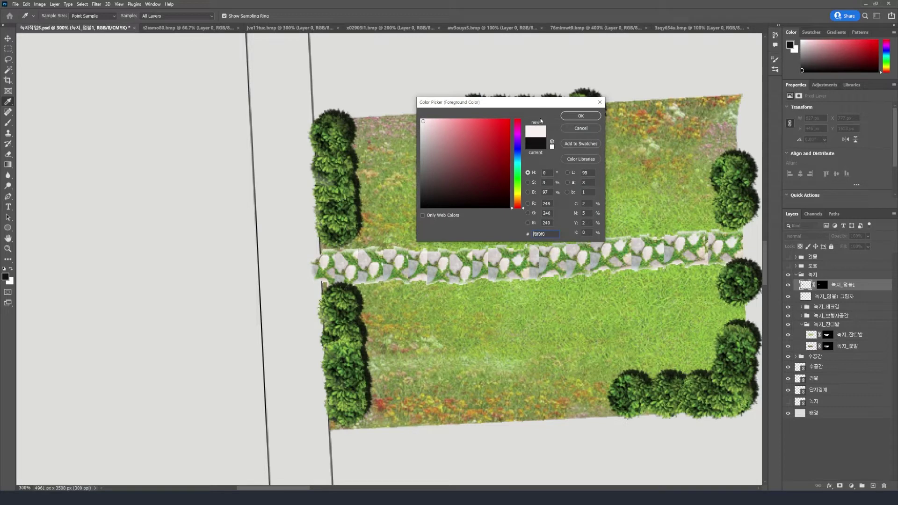
key(Return)
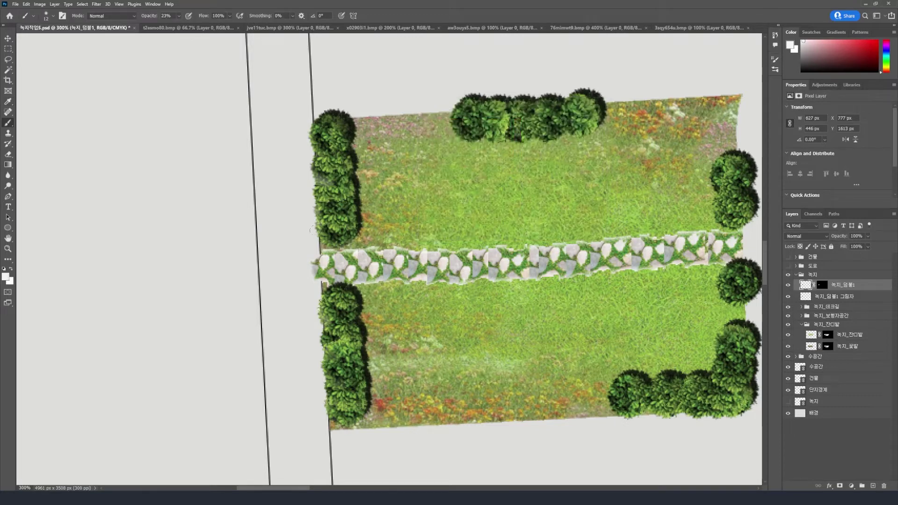
drag(323, 312, 345, 322)
mouse_move(332, 359)
mouse_down()
mouse_move(346, 374)
mouse_move(330, 373)
mouse_move(340, 386)
mouse_move(351, 424)
mouse_up()
mouse_move(613, 395)
mouse_down()
mouse_move(617, 410)
mouse_move(744, 408)
mouse_up()
mouse_move(473, 124)
mouse_down()
mouse_move(482, 136)
mouse_move(522, 140)
mouse_move(585, 131)
mouse_move(476, 137)
mouse_up()
mouse_move(717, 182)
mouse_down()
mouse_move(731, 187)
mouse_move(743, 224)
mouse_up()
mouse_move(721, 283)
mouse_down()
mouse_move(743, 298)
mouse_move(726, 285)
mouse_up()
mouse_move(733, 332)
mouse_down()
mouse_move(709, 393)
mouse_move(692, 407)
mouse_up()
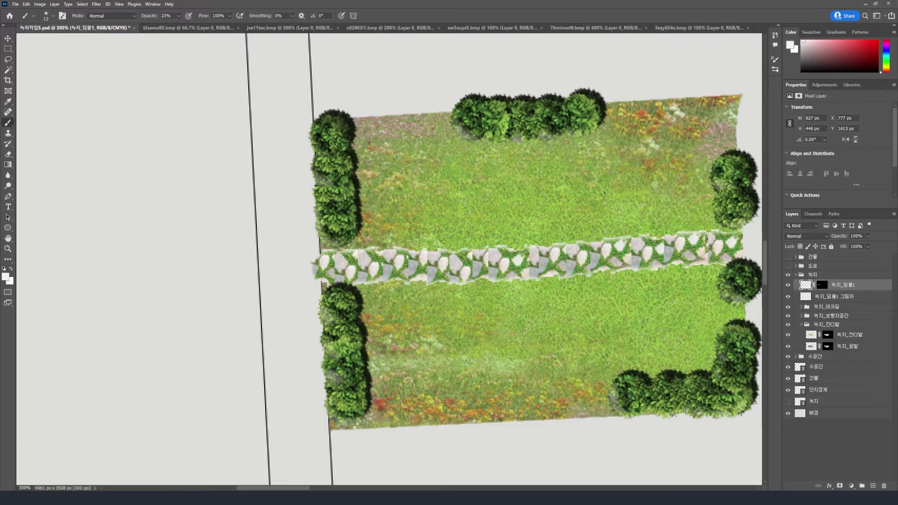
Brush the same light highlights along the bush column between the path and the pond
scroll(395, 261, down, 3)
scroll(532, 266, up, 3)
mouse_move(361, 309)
mouse_down()
mouse_move(358, 330)
mouse_move(373, 339)
mouse_move(366, 347)
mouse_move(374, 385)
mouse_move(363, 401)
mouse_move(385, 425)
mouse_up()
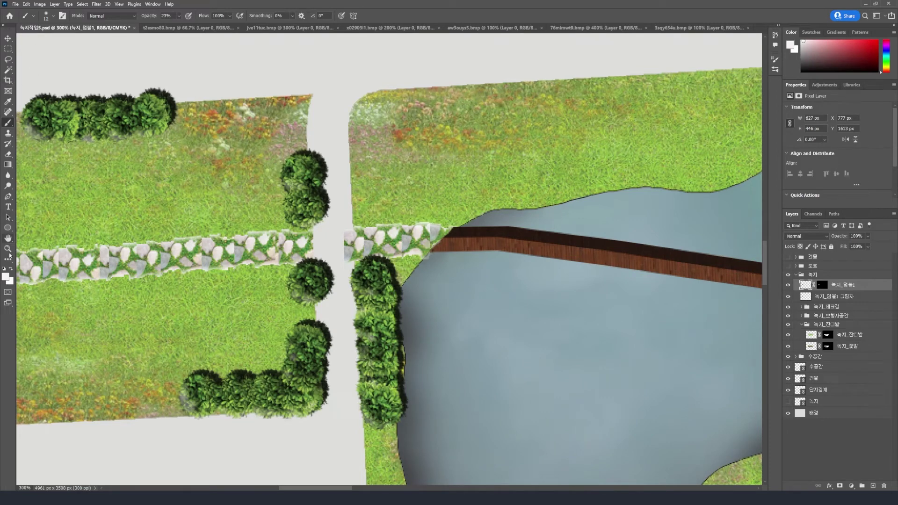
Set the foreground color to #232222 and darken the shaded side of the bush column beside the pond
click(6, 277)
click(419, 196)
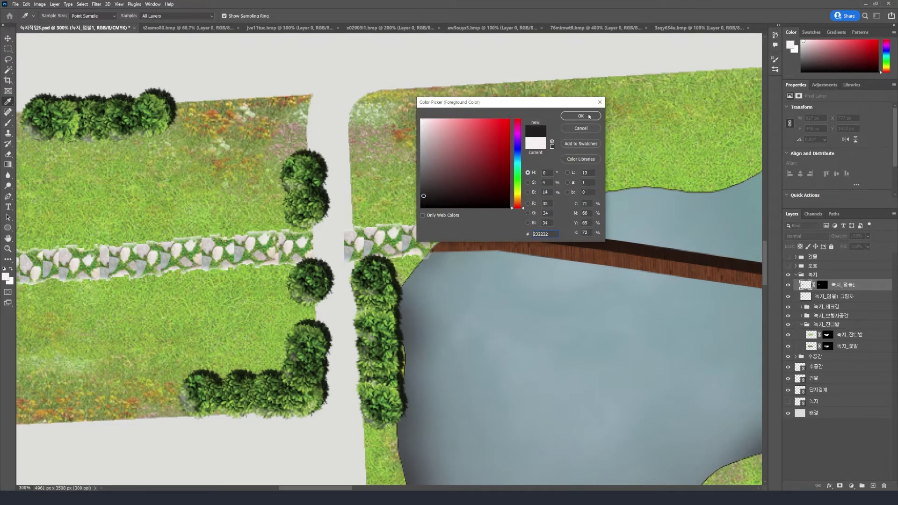
key(Return)
mouse_move(384, 275)
mouse_down()
mouse_move(377, 311)
mouse_move(390, 330)
mouse_move(374, 315)
mouse_move(387, 347)
mouse_move(377, 359)
mouse_move(385, 389)
mouse_up()
Turn on the 도로 and 건물 groups to show the roads and buildings with the finished bushes
key(ctrl+minus)
key(ctrl+minus)
key(ctrl+minus)
key(ctrl+minus)
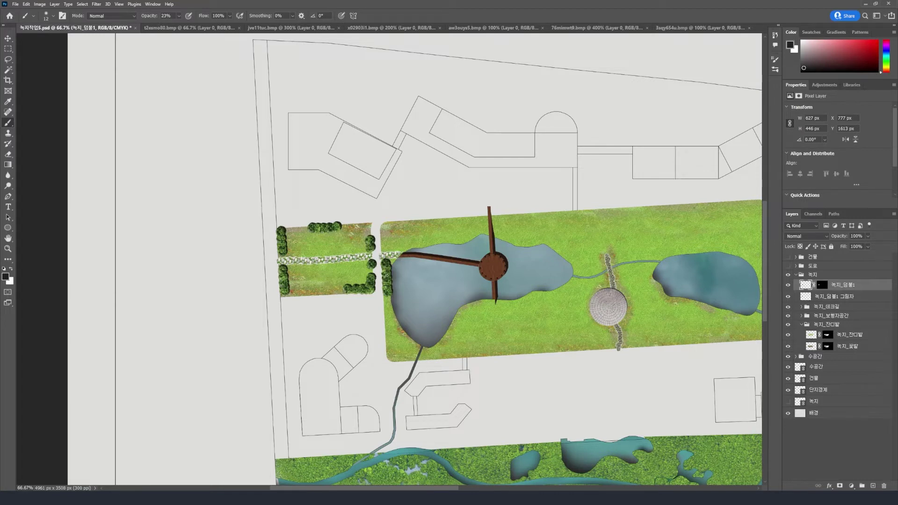
scroll(390, 260, right, 5)
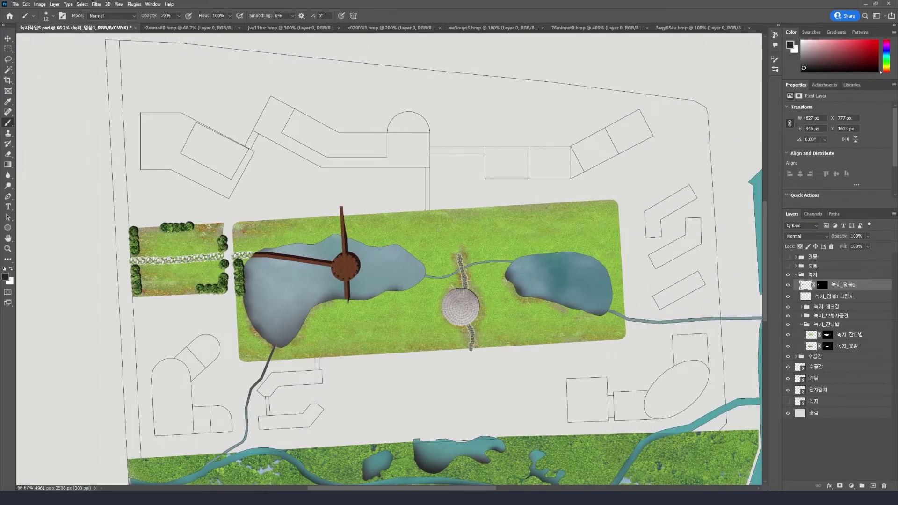
drag(788, 266, 788, 257)
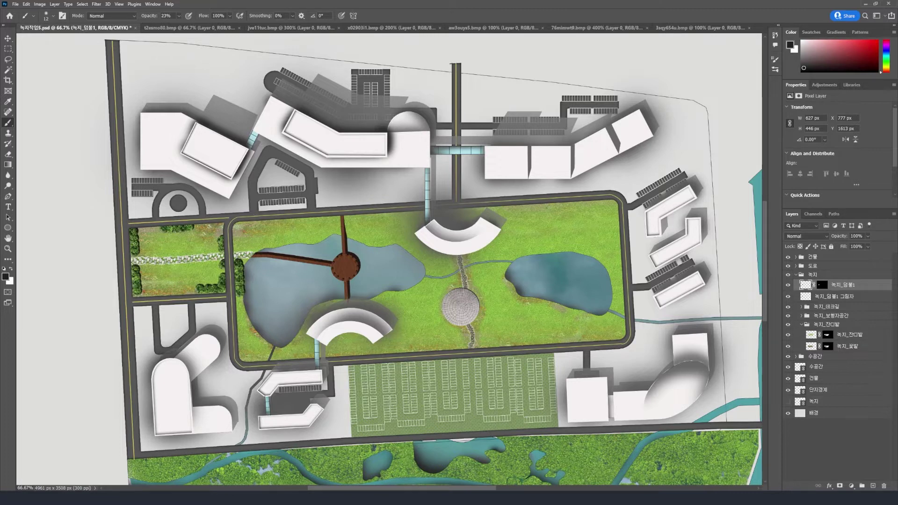
click(823, 275)
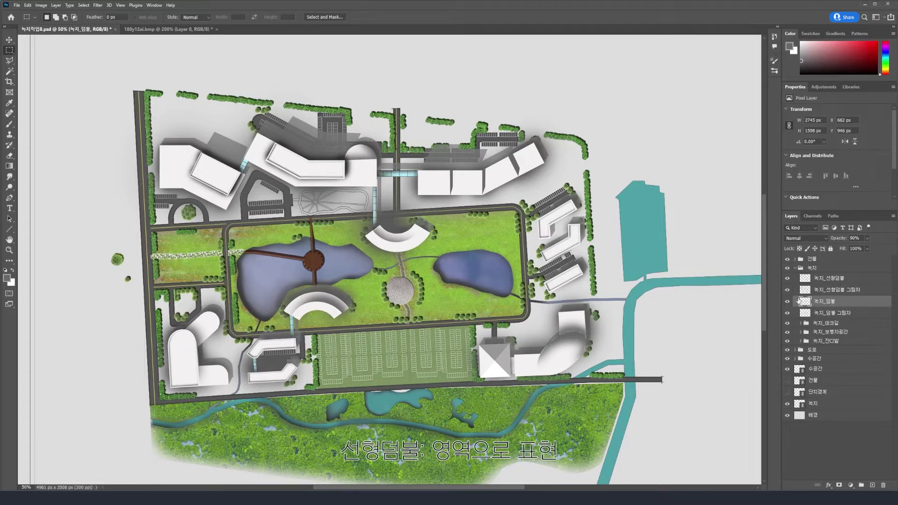
View the 녹지_선형덤불 and 녹지_덤불 layers in isolation one after the other, and show all layers again
alt+click(787, 278)
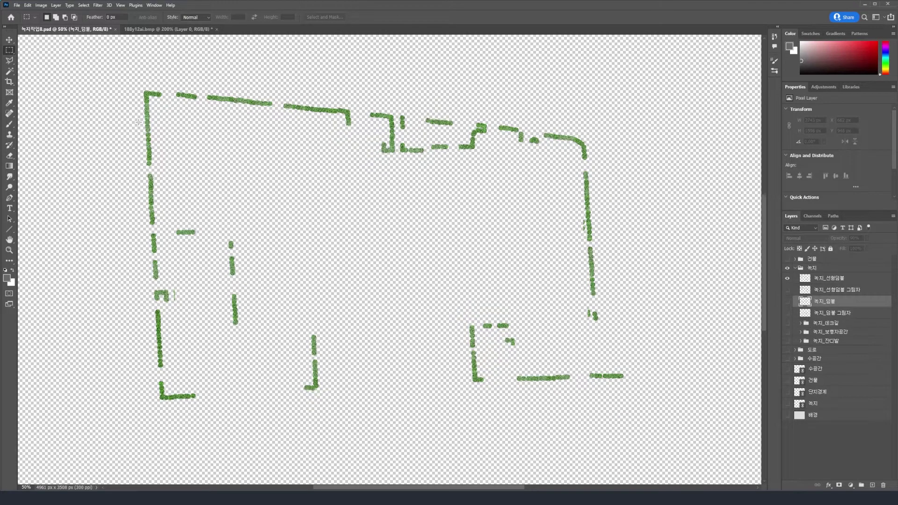
scroll(388, 102, up, 2)
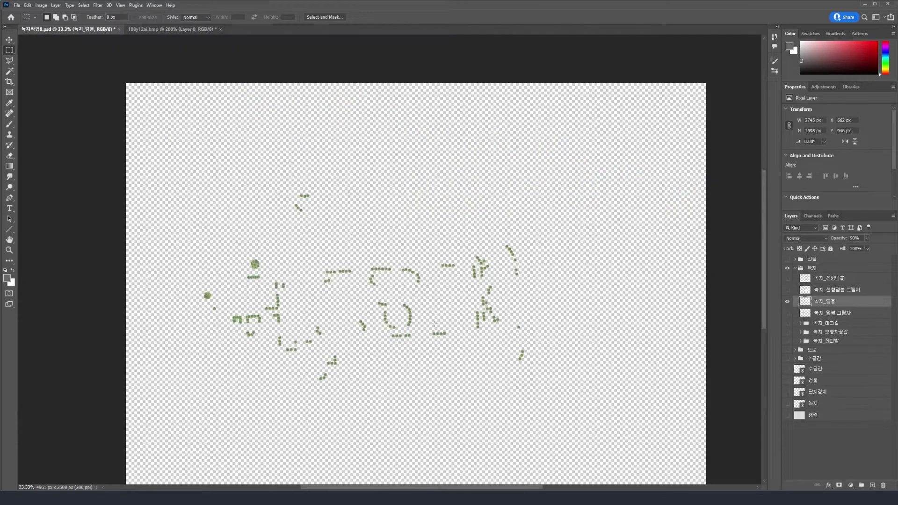
scroll(405, 344, up, 5)
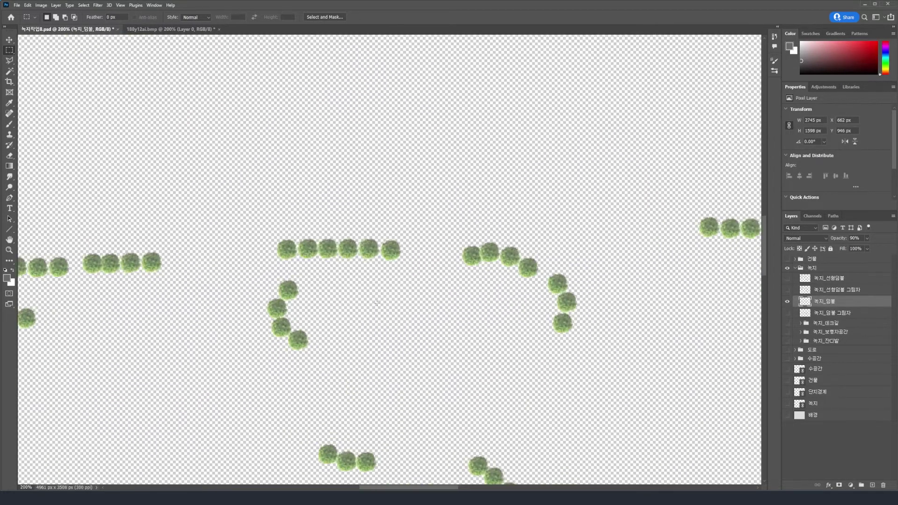
scroll(351, 270, down, 5)
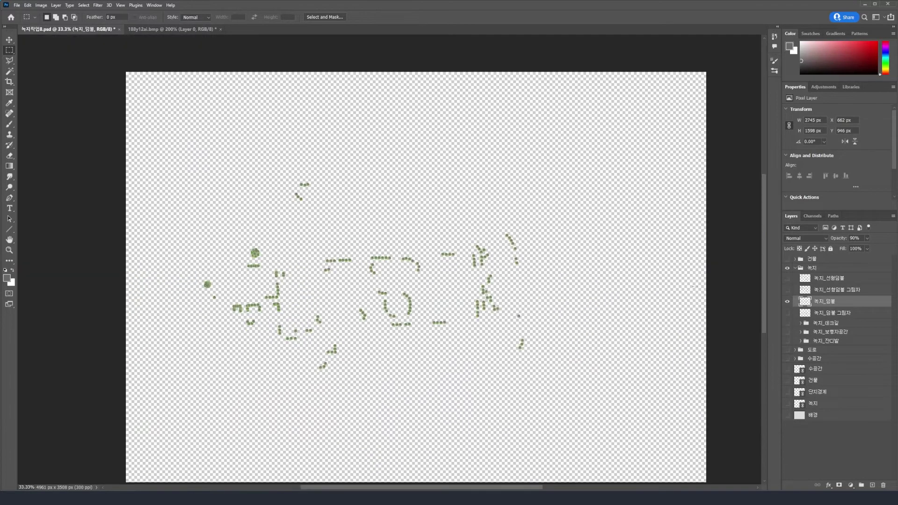
alt+click(787, 301)
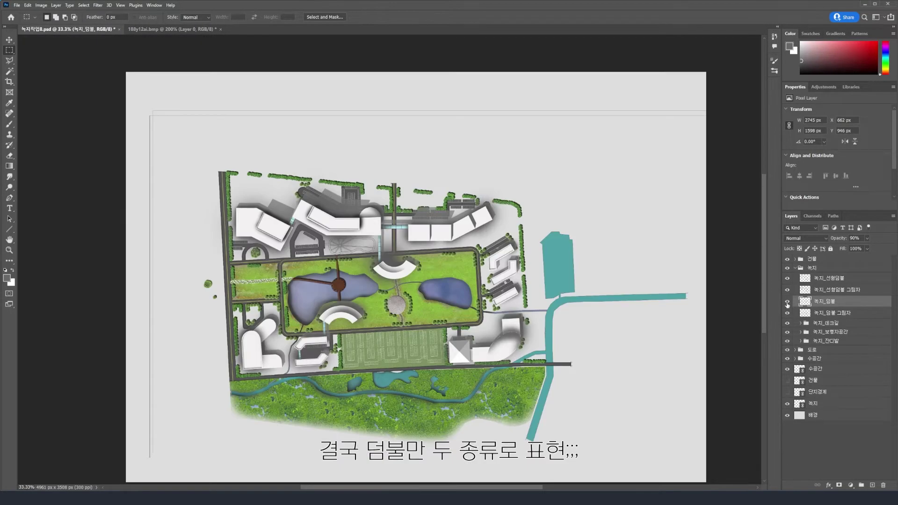
scroll(474, 293, down, 1)
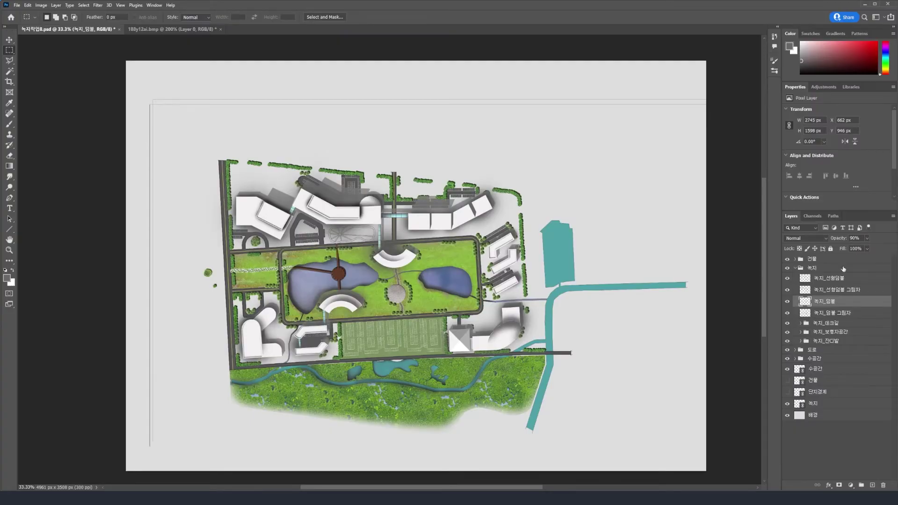
Add a new layer above 녹지_선형덤불 in the 녹지 group and name it 녹지_숲
click(829, 278)
scroll(415, 263, down, 1)
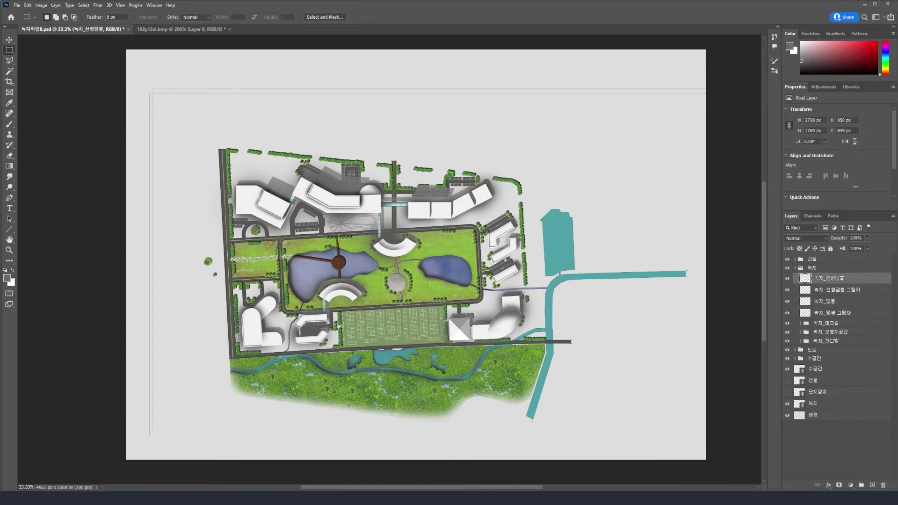
key(ctrl+plus)
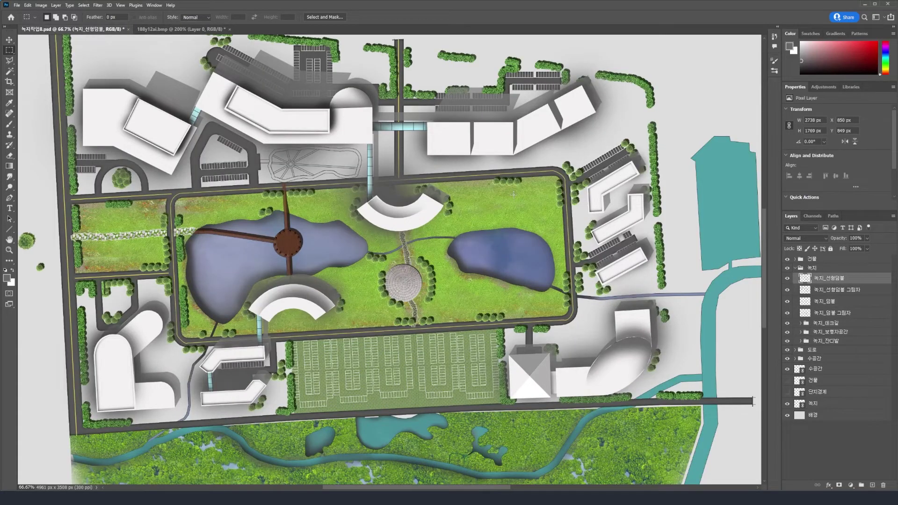
scroll(310, 163, up, 3)
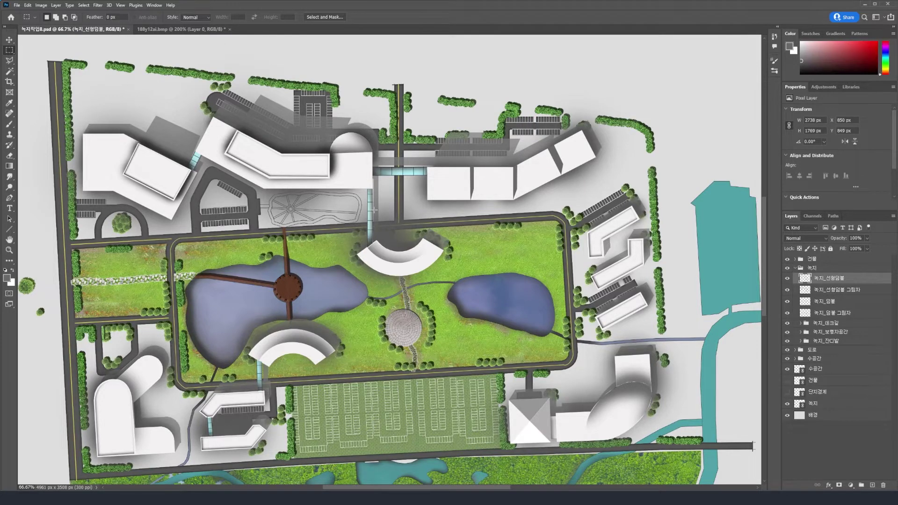
scroll(462, 235, down, 1)
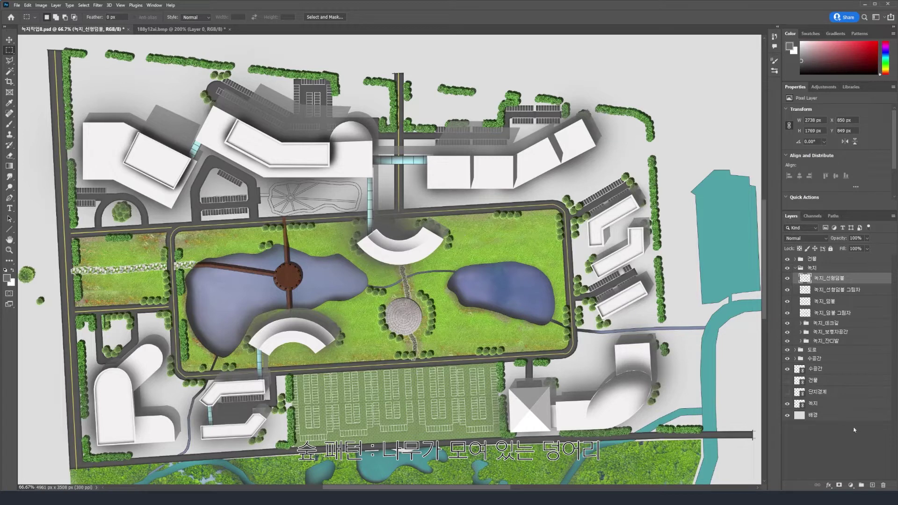
click(872, 485)
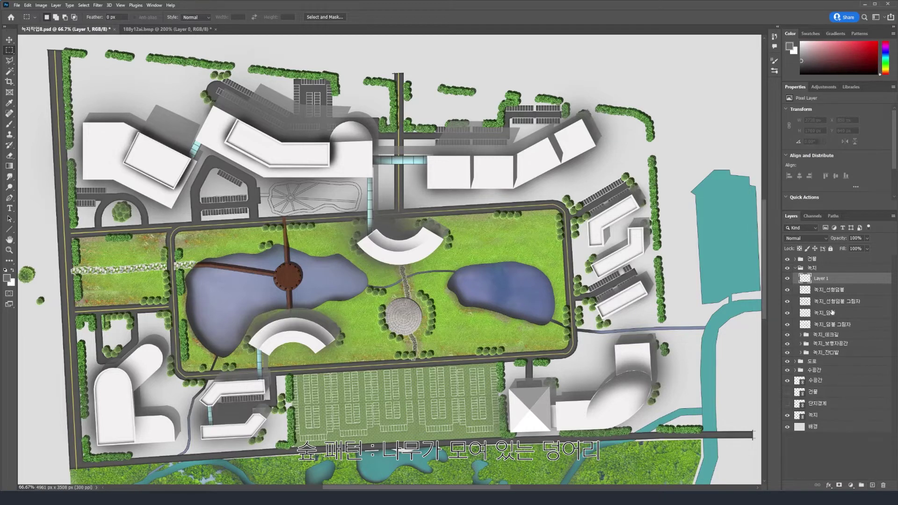
double_click(822, 279)
text(녹지_숲)
key(Return)
scroll(464, 489, left, 3)
drag(464, 489, 426, 490)
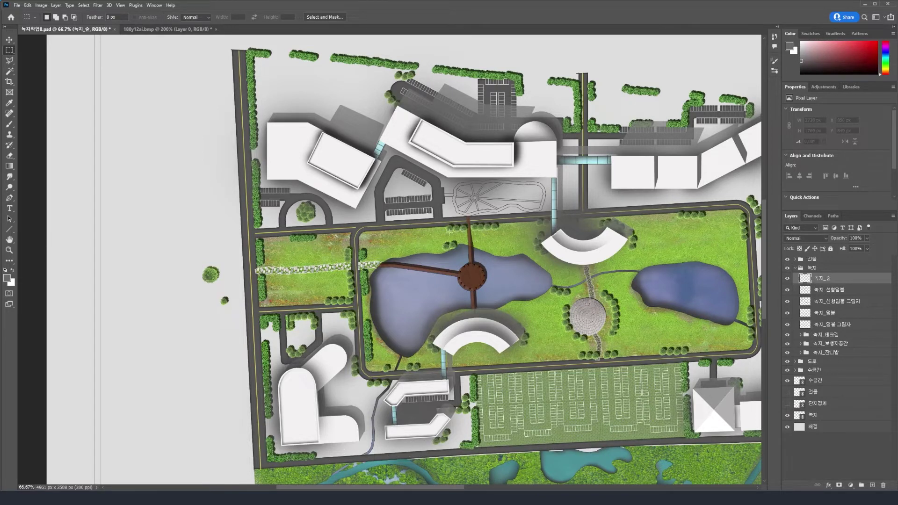
scroll(453, 231, up, 4)
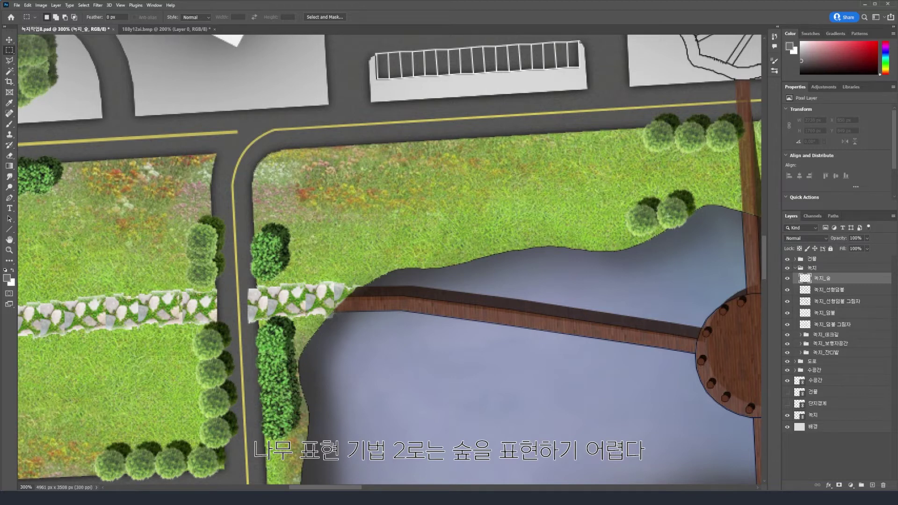
key(ctrl+minus)
key(ctrl+minus)
key(ctrl+minus)
key(ctrl+minus)
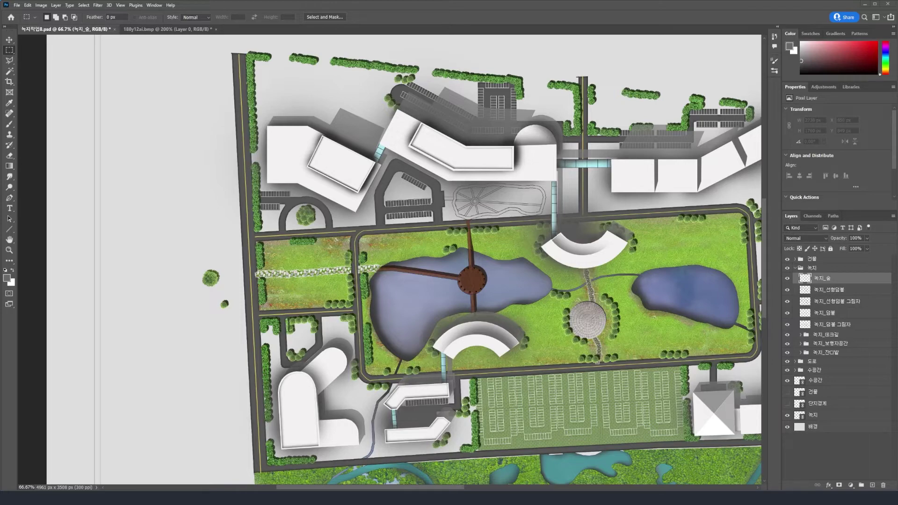
Switch to the browser and open the green top-view tree image as a new document in Photoshop
key(alt+Tab)
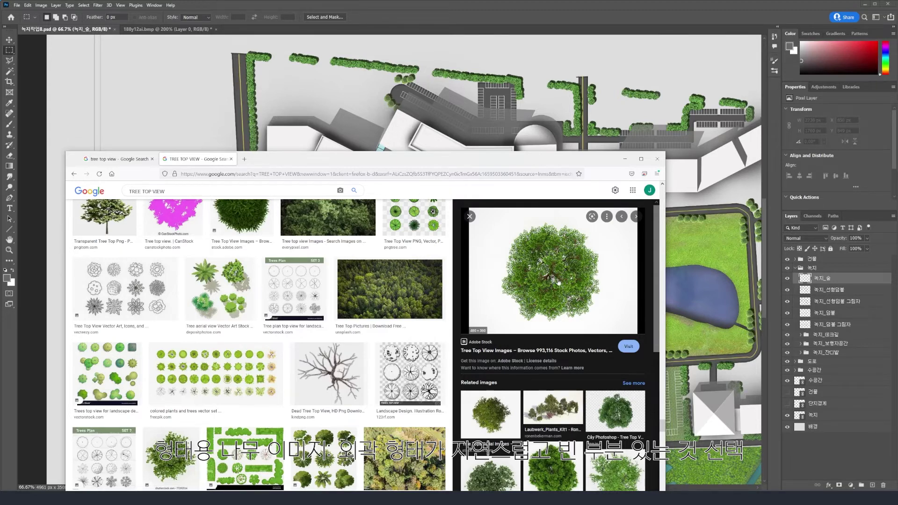
drag(558, 282, 338, 89)
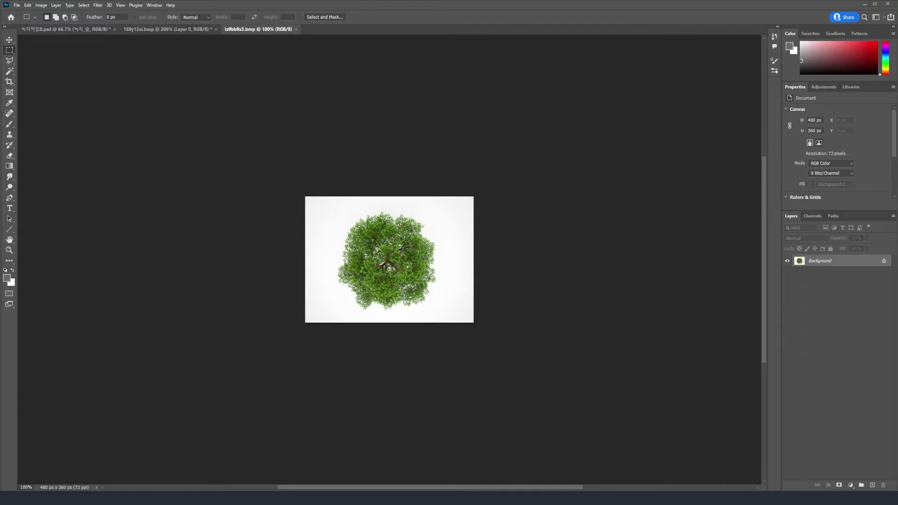
Return to the browser's tree top view results and open the red oak tree image as another Photoshop document
key(alt+Tab)
scroll(623, 352, down, 1)
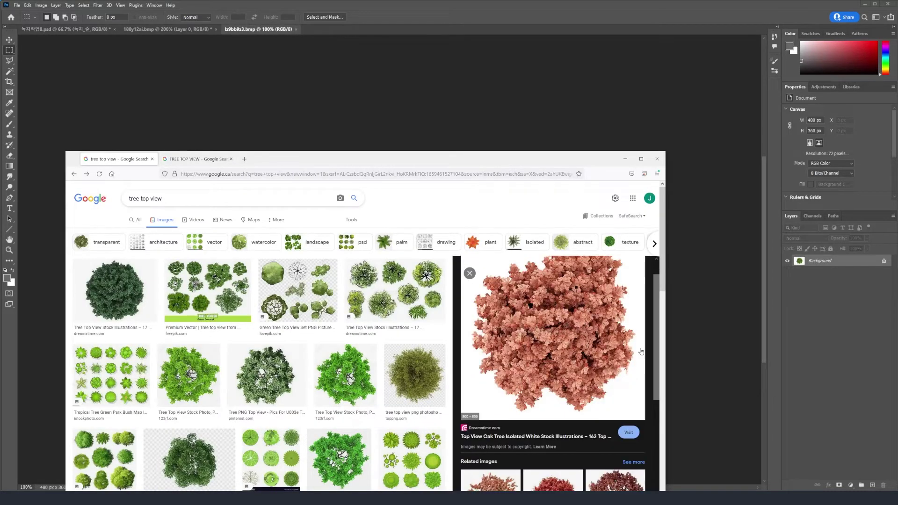
scroll(613, 355, up, 1)
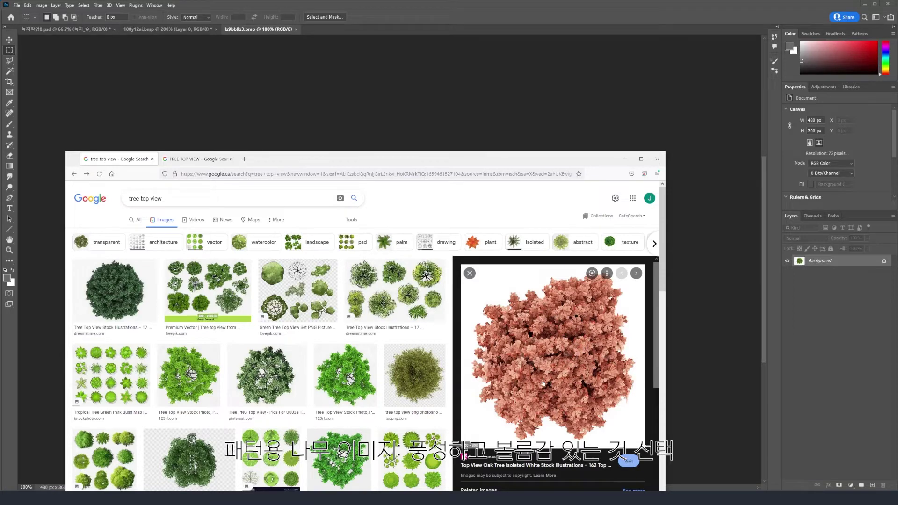
mouse_move(377, 168)
mouse_down()
mouse_move(392, 353)
mouse_move(365, 154)
mouse_up()
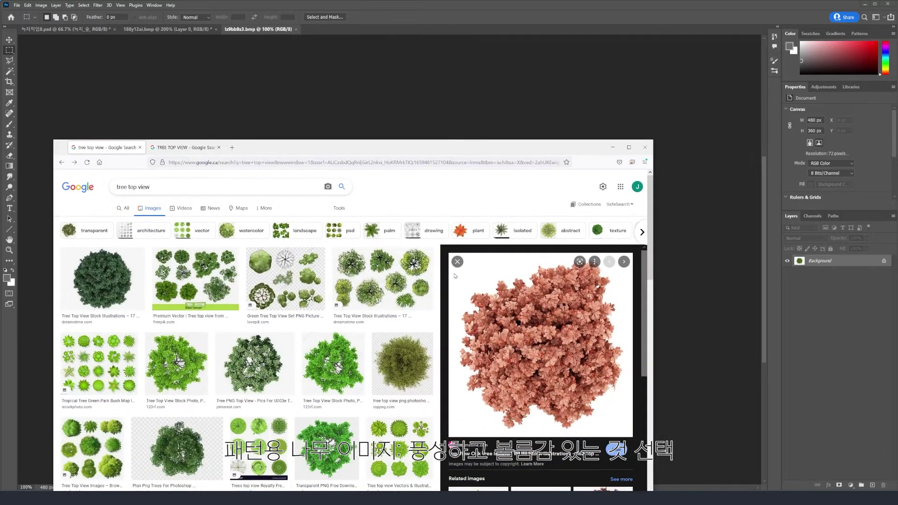
drag(443, 149, 461, 339)
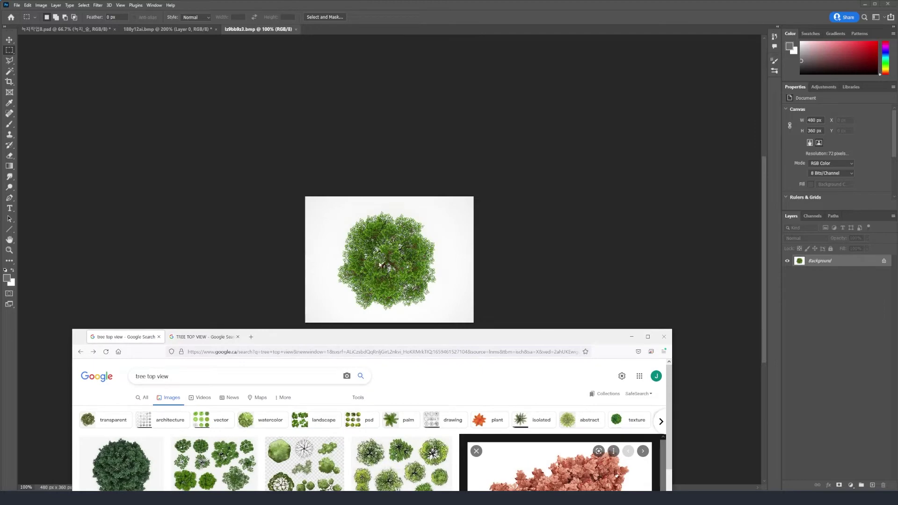
drag(438, 344, 407, 155)
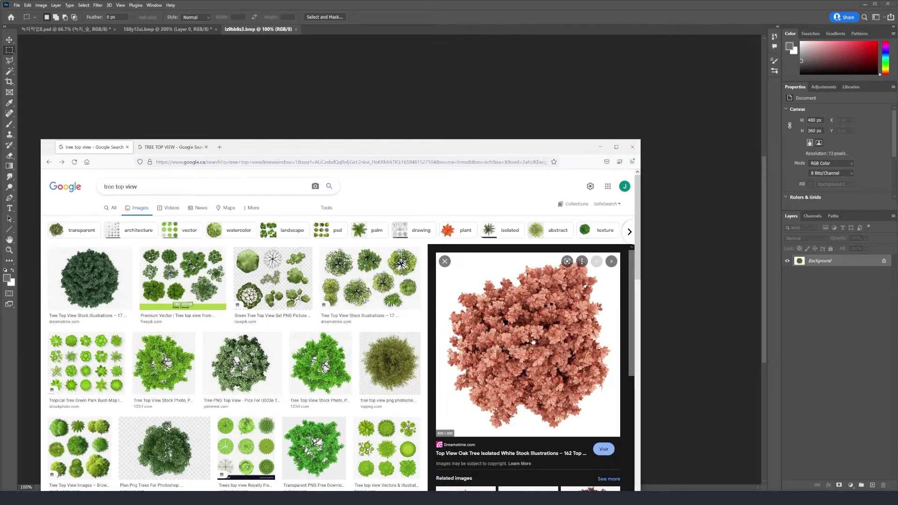
drag(398, 147, 420, 331)
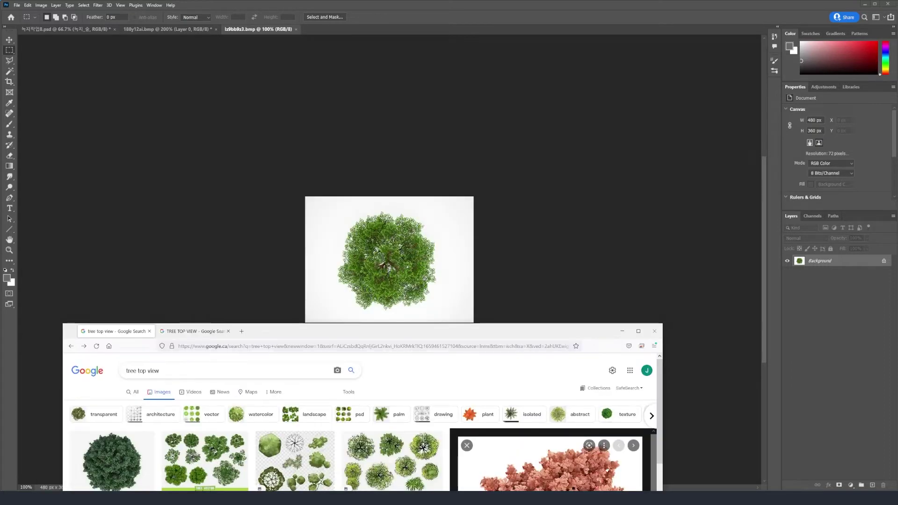
drag(429, 336, 406, 160)
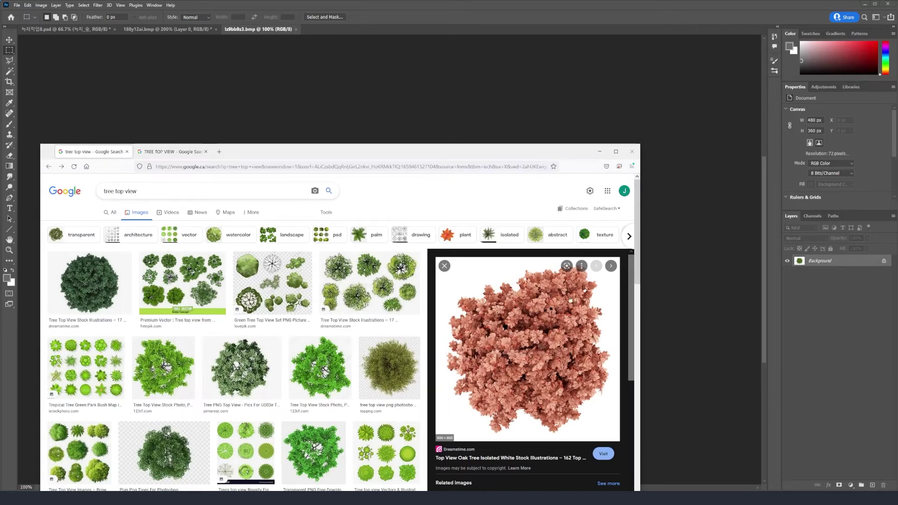
drag(542, 338, 321, 31)
In the green tree document, select the white background with Color Range, using sampled white and a fuzziness of 127
click(280, 29)
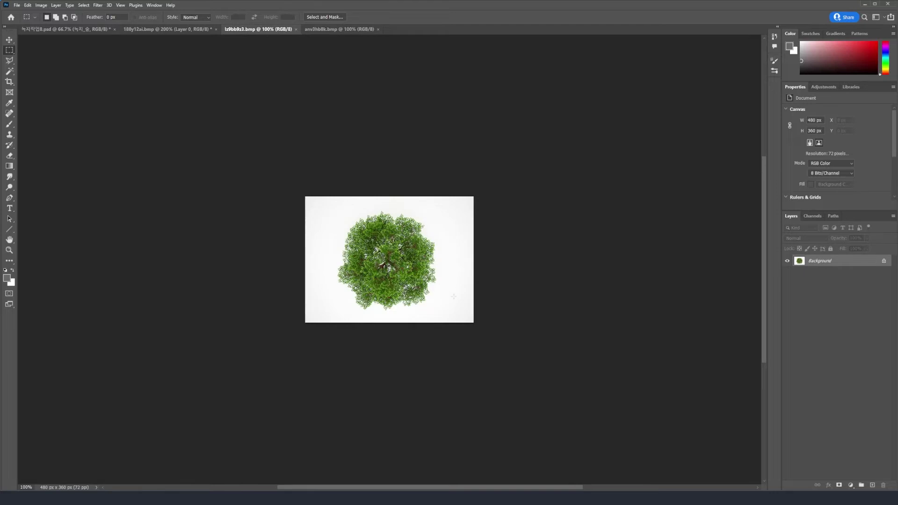
key(ctrl+plus)
key(ctrl+plus)
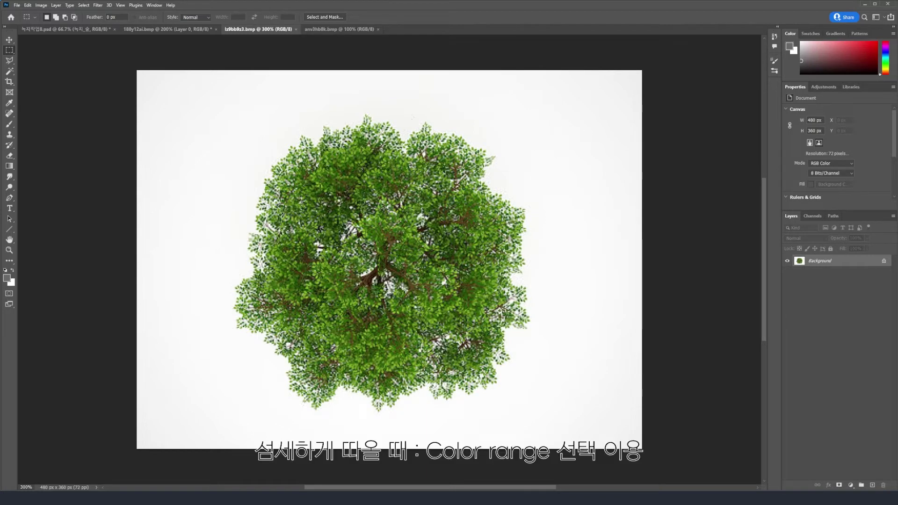
click(83, 5)
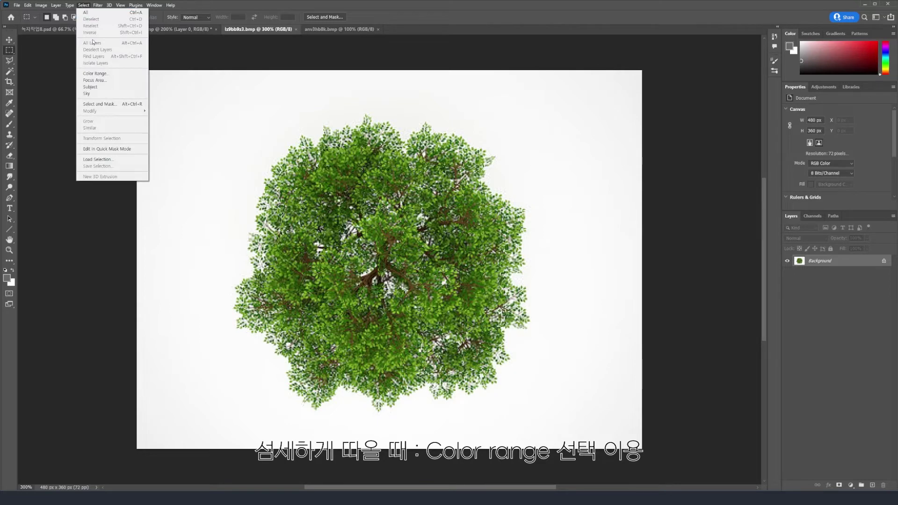
click(97, 73)
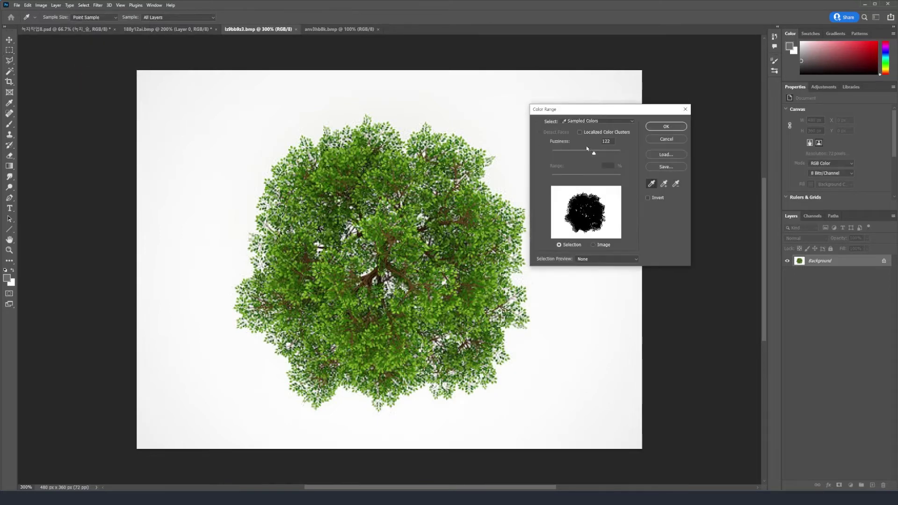
click(581, 124)
click(238, 133)
click(228, 135)
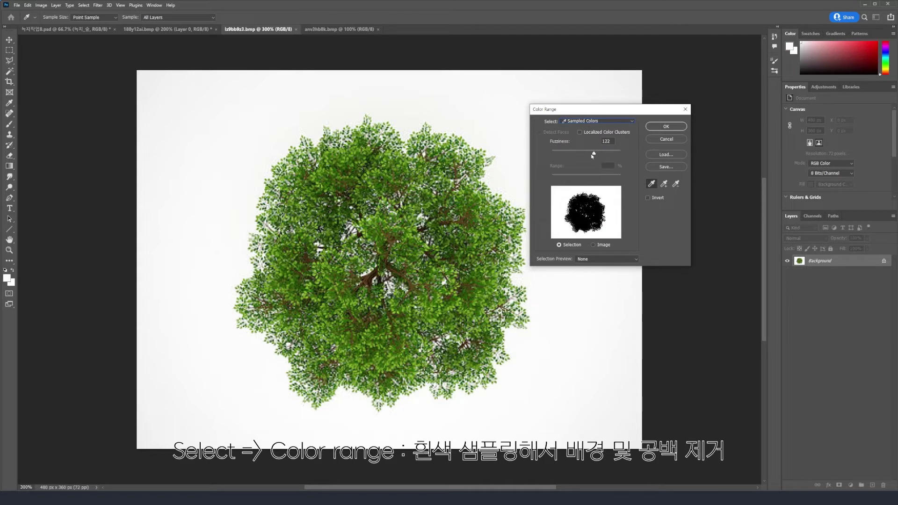
drag(592, 155, 617, 158)
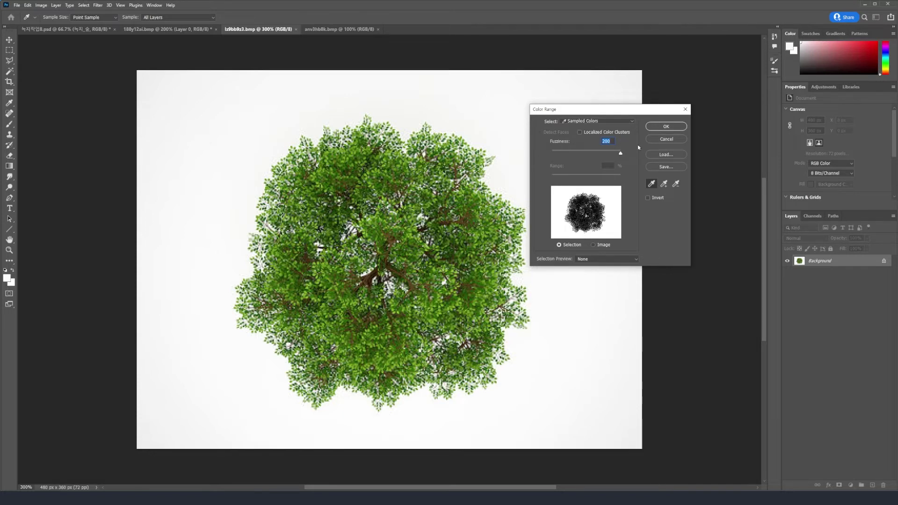
drag(621, 153, 594, 154)
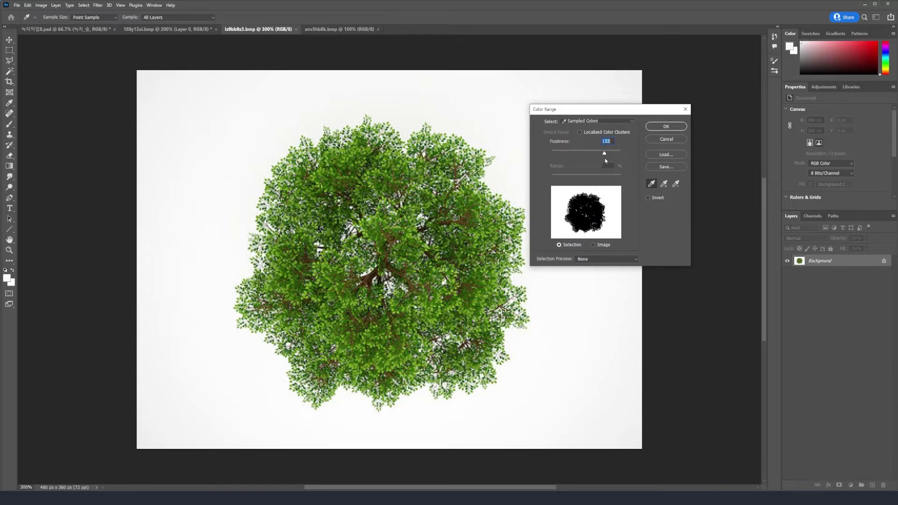
drag(594, 156, 596, 159)
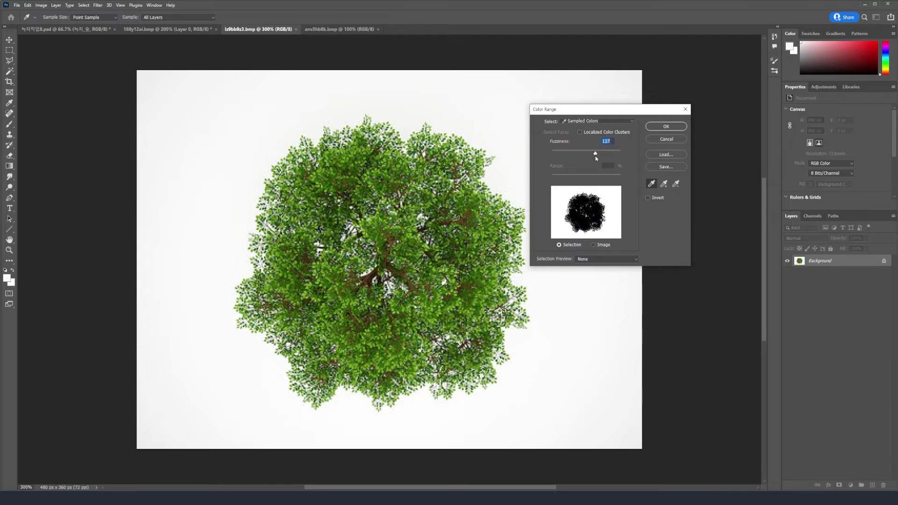
click(661, 127)
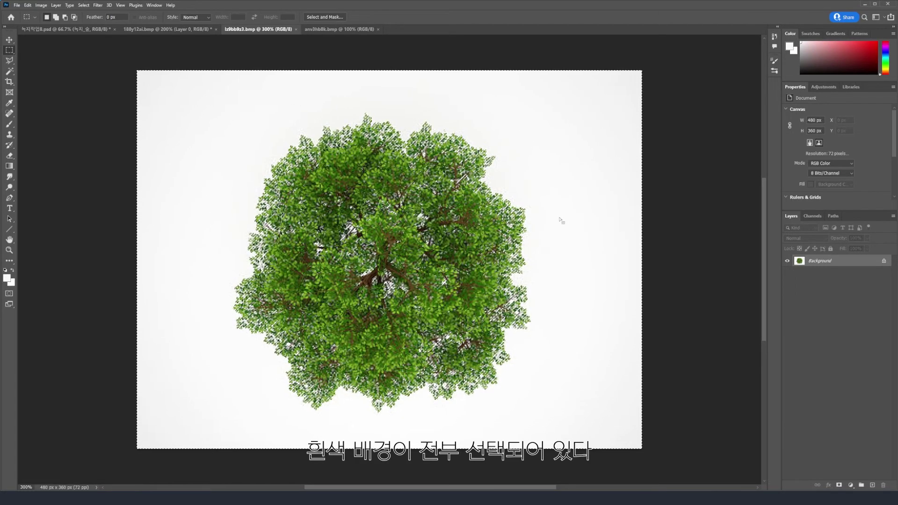
Unlock the green tree's background layer, delete the selected white areas and clear the selection
click(884, 260)
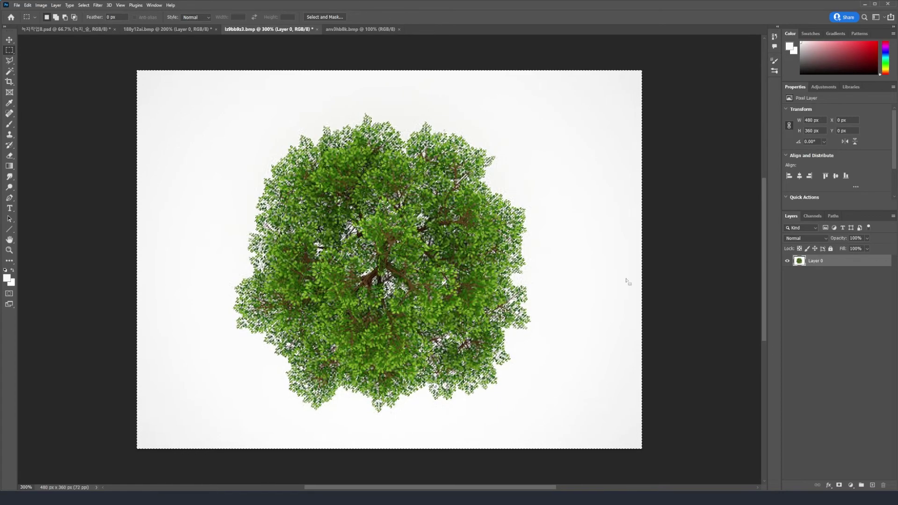
key(Delete)
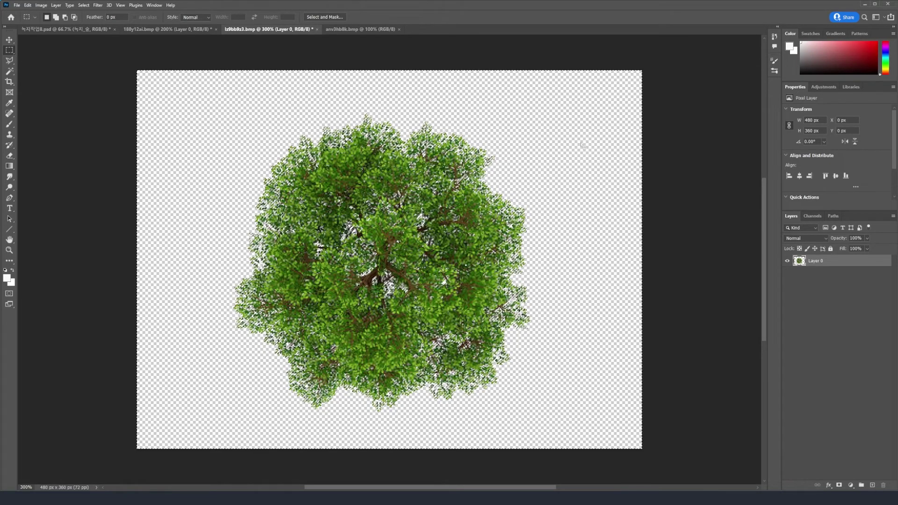
key(ctrl+d)
key(v)
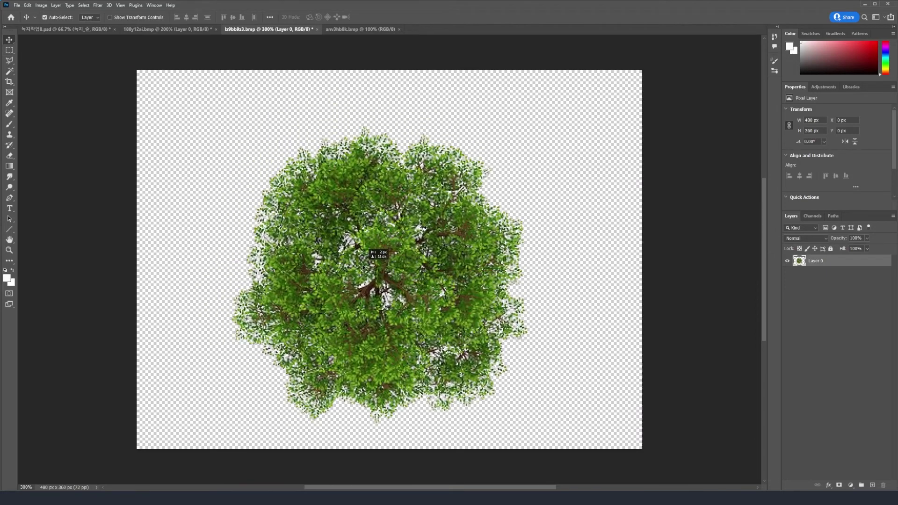
click(409, 328)
Turn the cut-out tree solid black by setting its Hue/Saturation lightness to -100
key(m)
key(ctrl+u)
drag(583, 165, 543, 168)
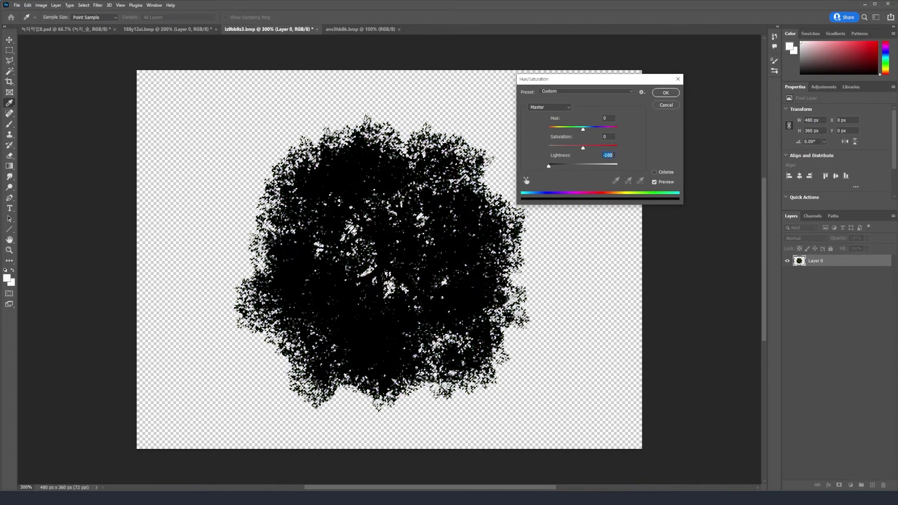
key(Return)
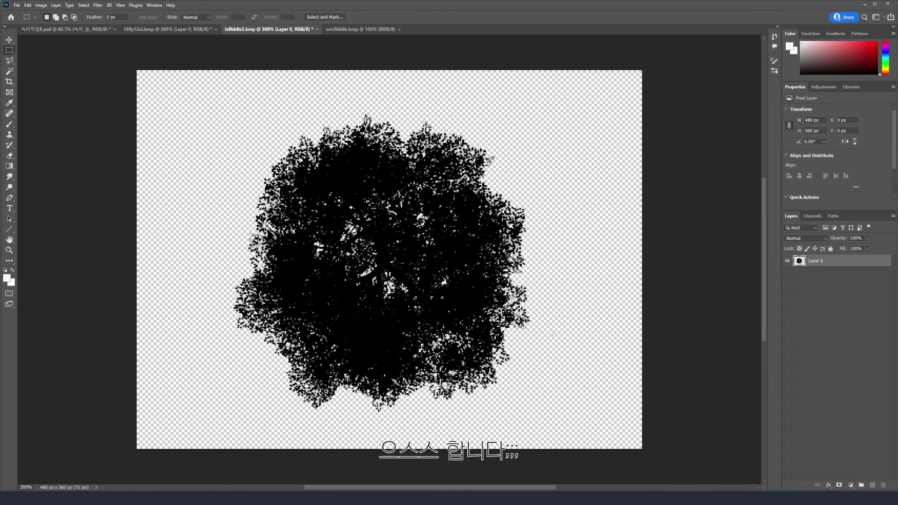
Move the black tree silhouette into the site plan document beside the drawing and rename its layer 나무형태
key(v)
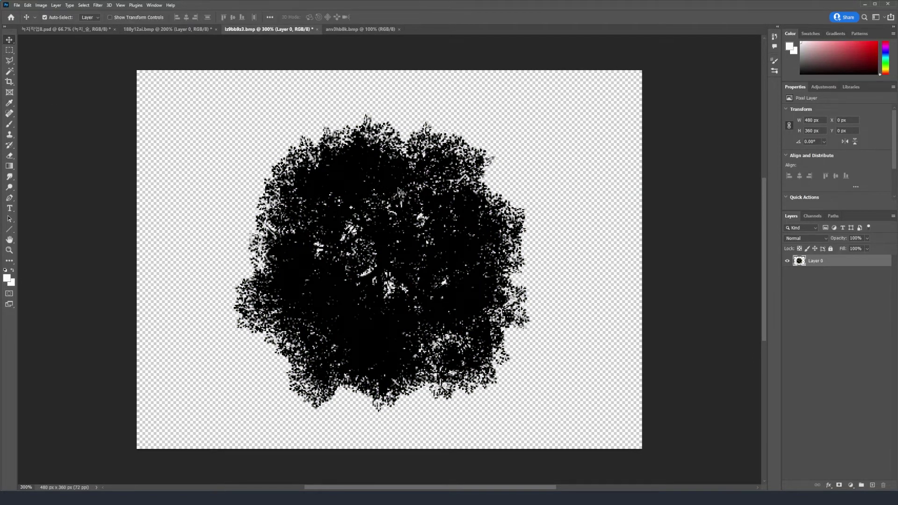
drag(400, 217, 148, 199)
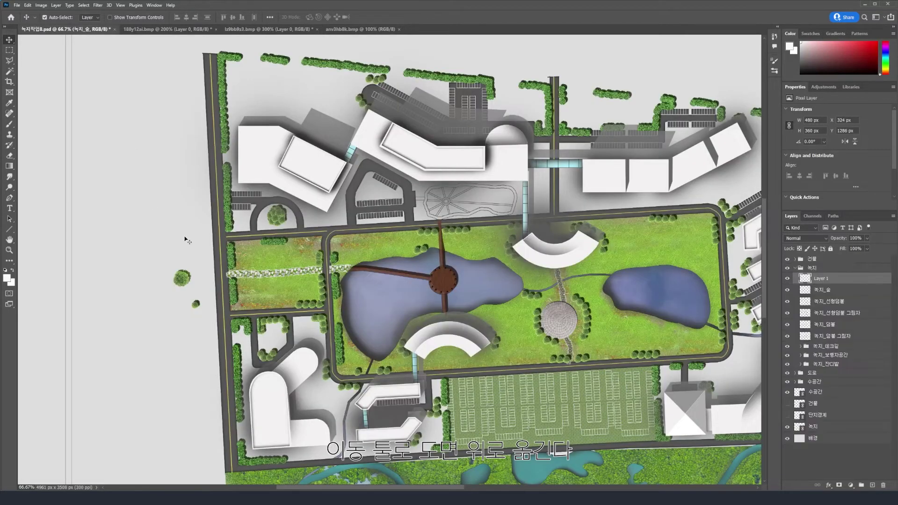
double_click(825, 282)
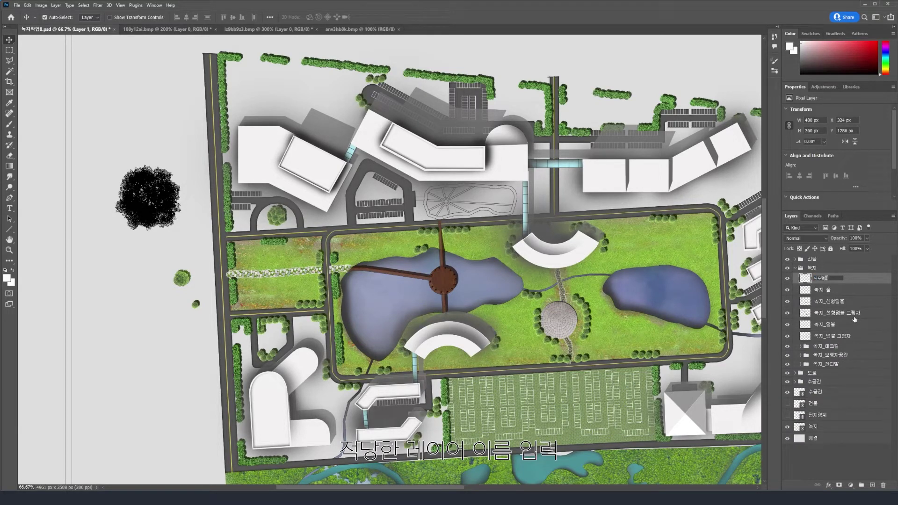
click(854, 319)
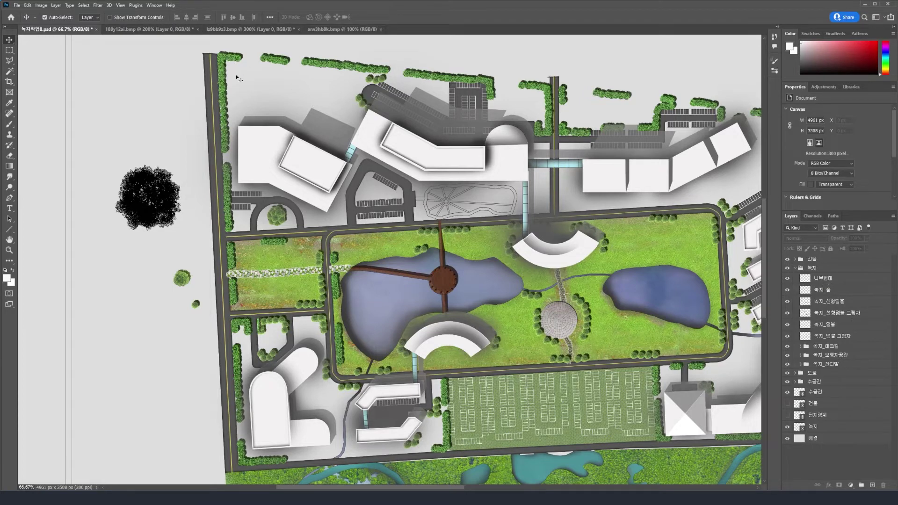
Load the 나무형태 layer's outline as a selection and scale the silhouette down to 32.36%
click(821, 279)
ctrl+click(804, 279)
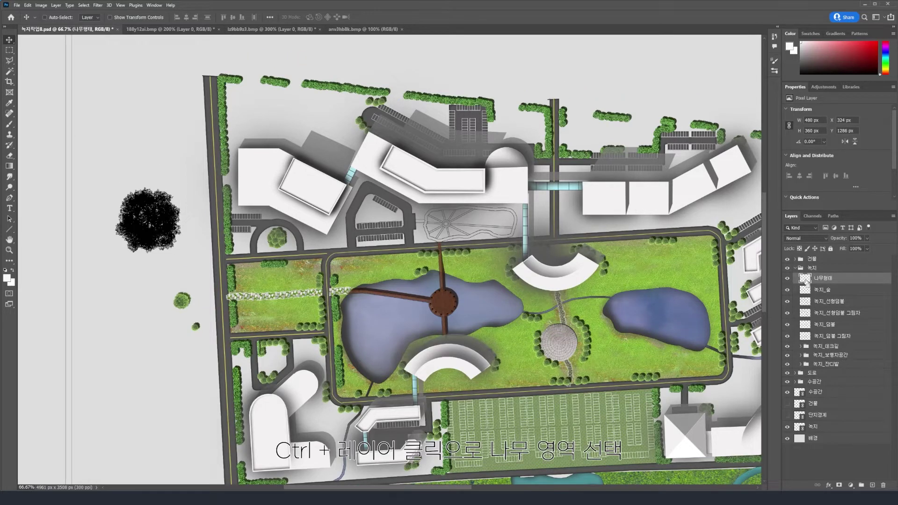
key(ctrl)
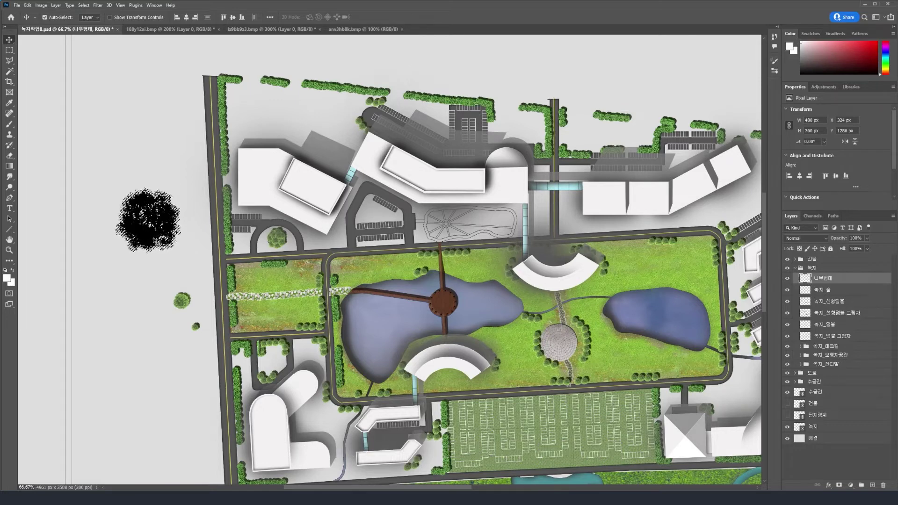
key(ctrl+t)
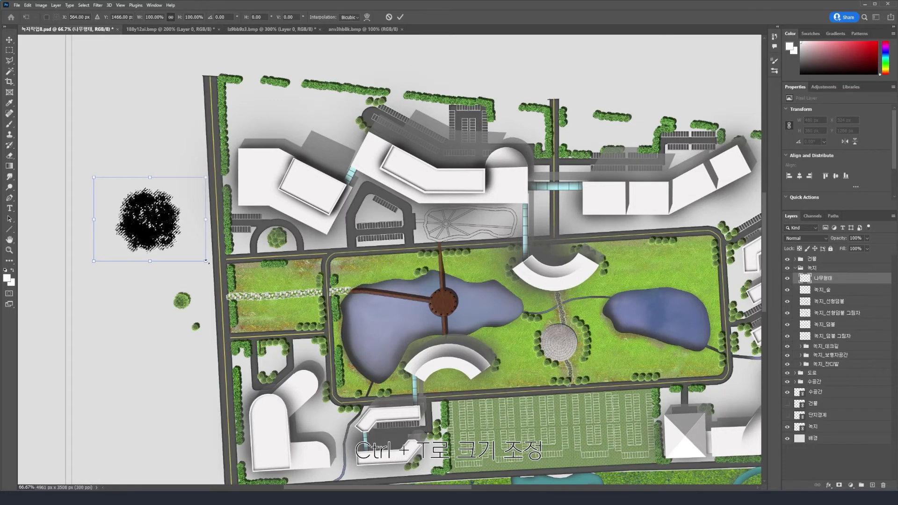
drag(205, 261, 128, 202)
drag(117, 194, 691, 261)
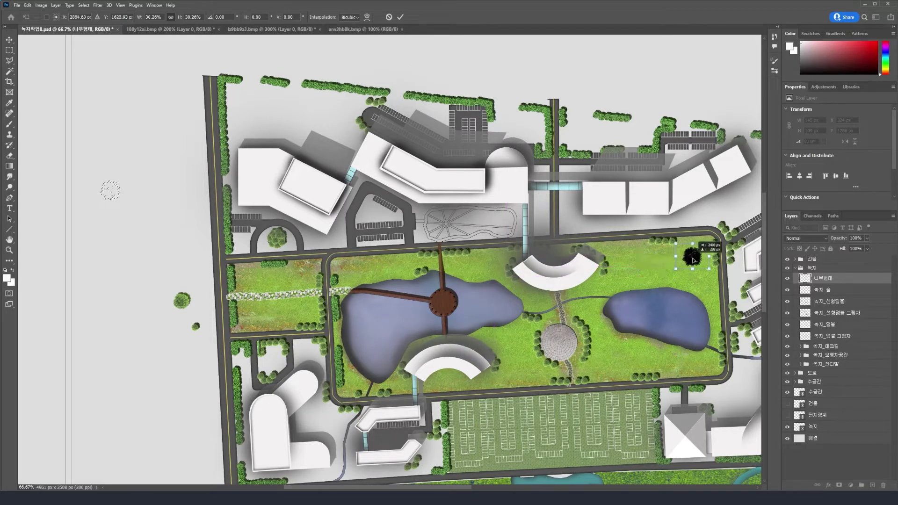
key(ctrl+z)
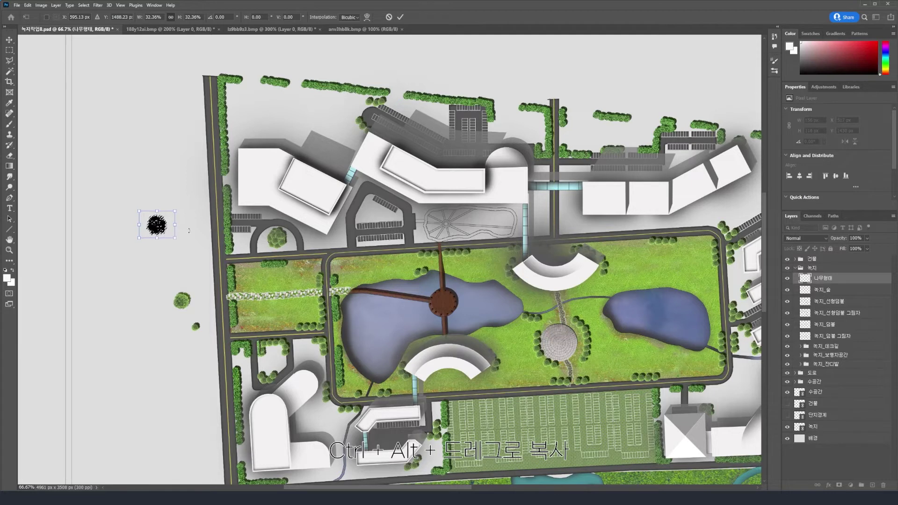
key(Return)
Duplicate the black tree silhouette into a vertical row of three and scale the middle tree down slightly
drag(159, 227, 156, 173)
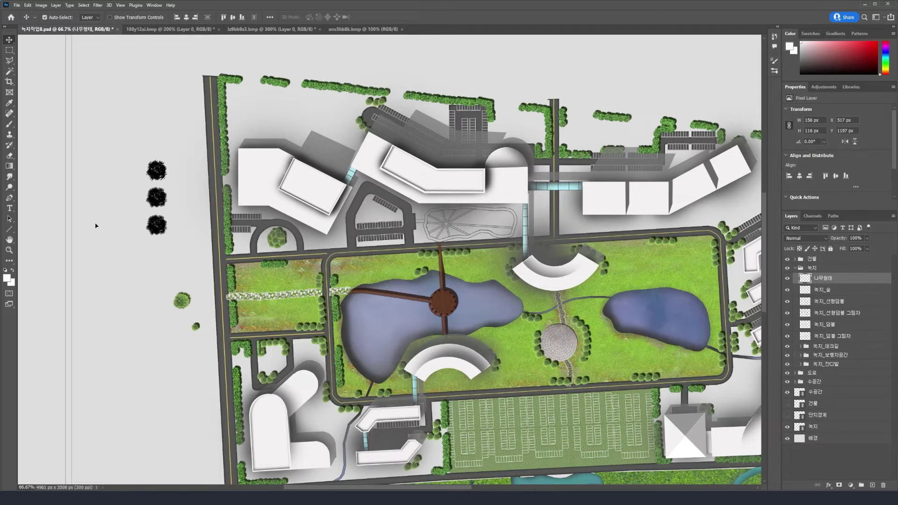
click(10, 60)
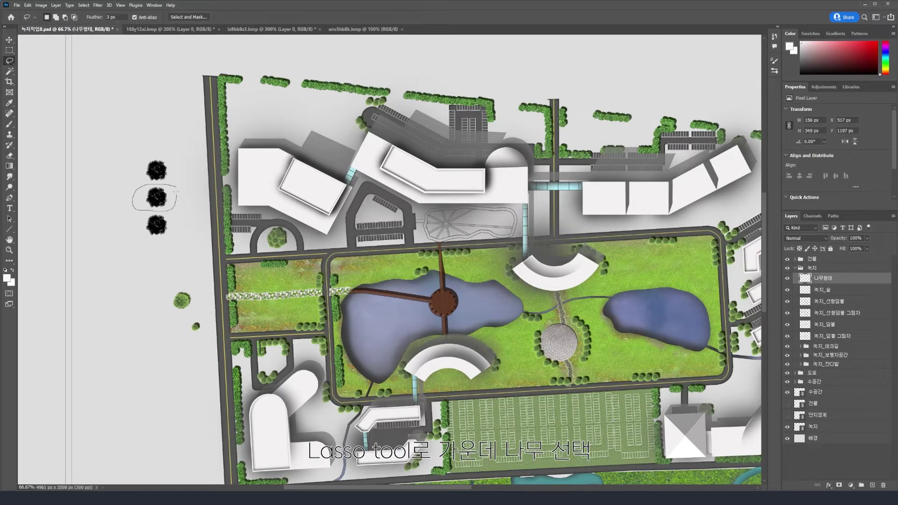
drag(176, 192, 176, 206)
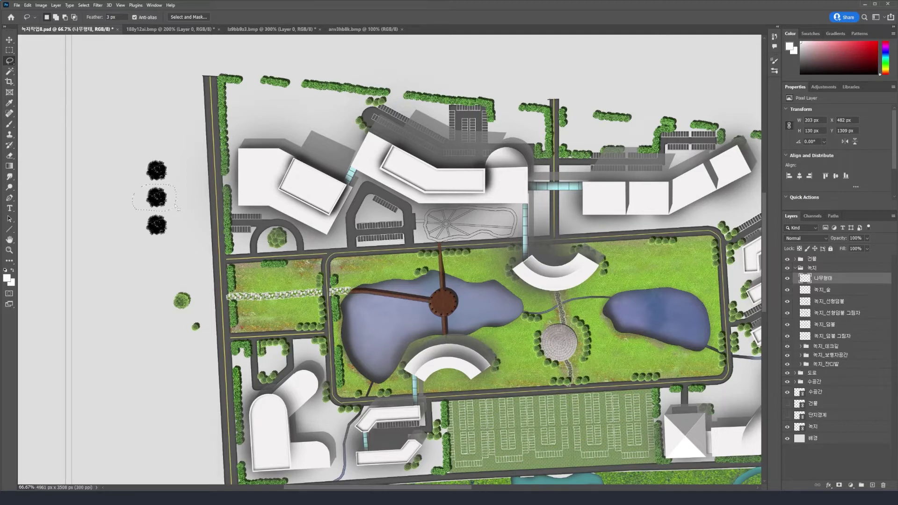
key(ctrl+t)
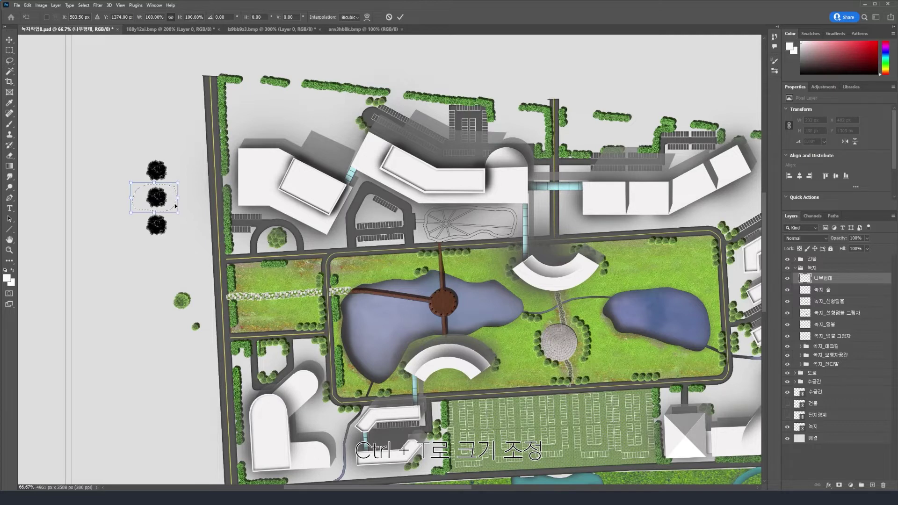
drag(180, 214, 171, 209)
key(Return)
Select the uppermost tree silhouette with the Lasso, scale it down to the smallest of the three and clear the selection
key(l)
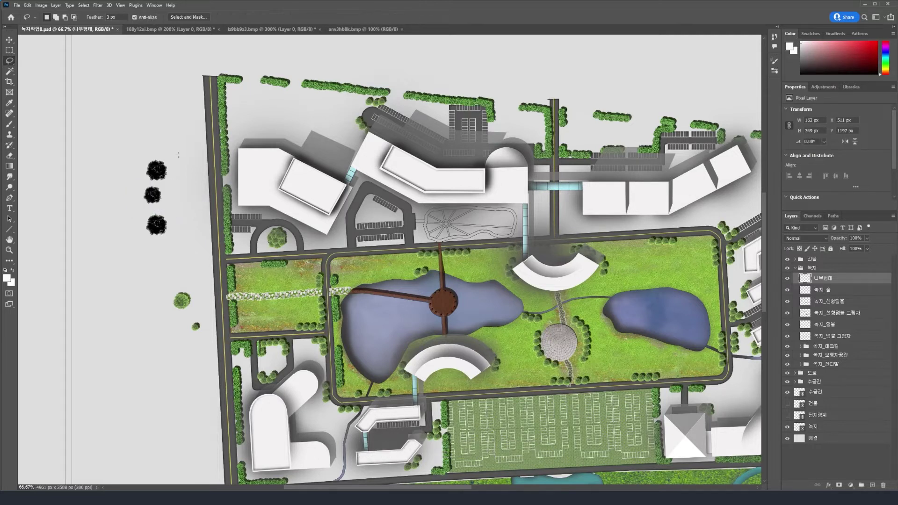
mouse_move(180, 169)
mouse_down()
mouse_move(179, 156)
mouse_move(165, 171)
mouse_up()
key(ctrl+t)
key(Return)
key(ctrl+d)
key(m)
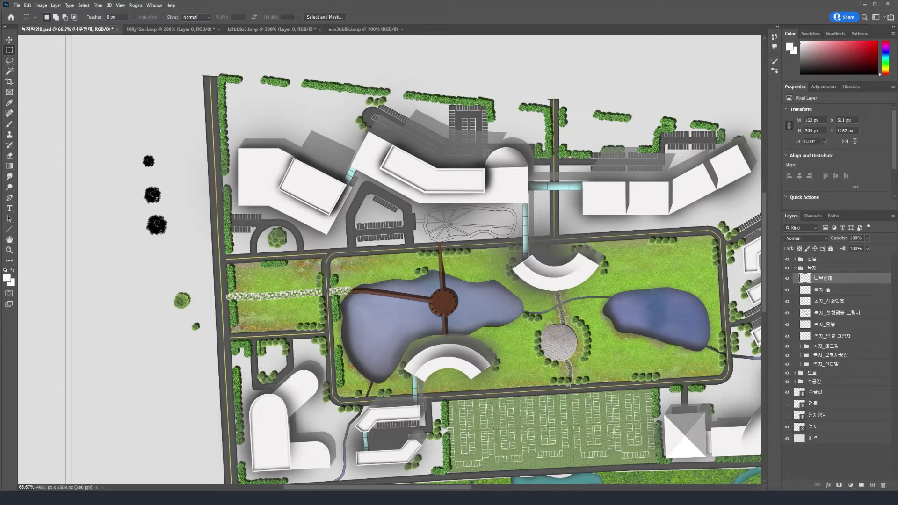
Lasso the largest tree silhouette and place copies of it on the northern plots, the west lawns and around the eastern pond
scroll(166, 203, down, 3)
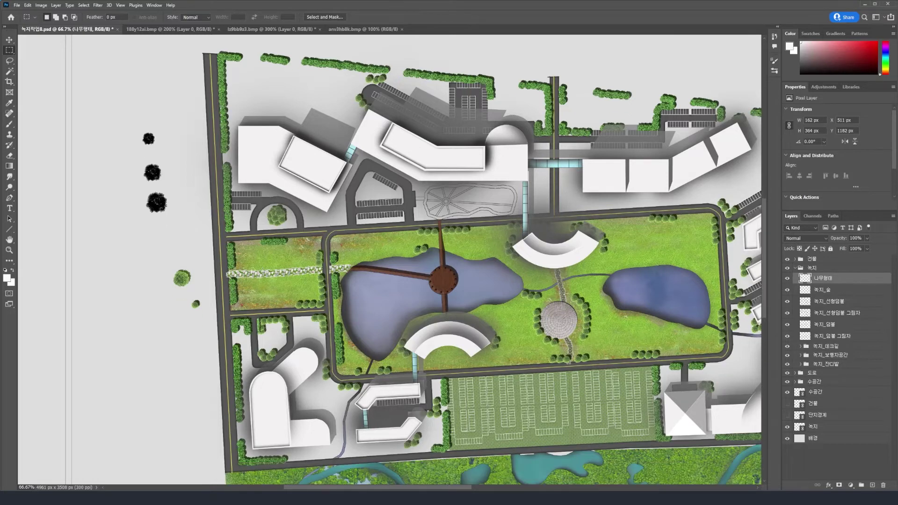
key(l)
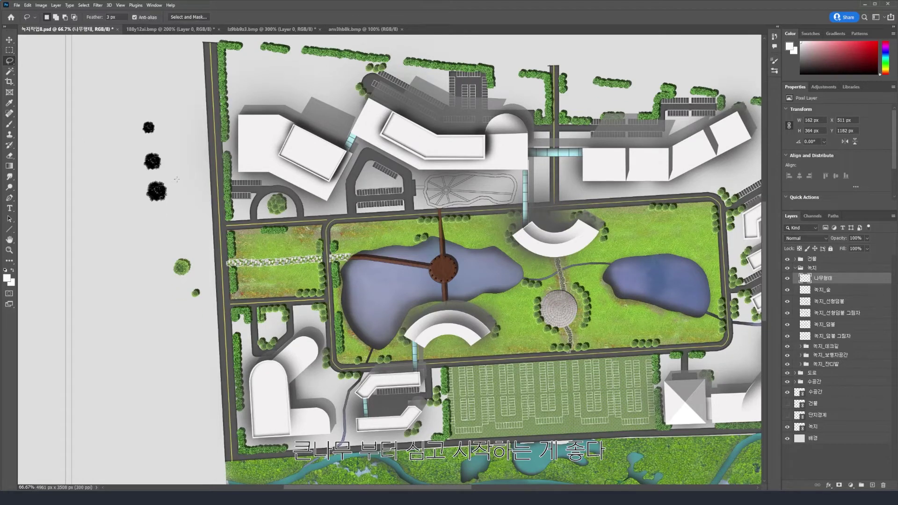
drag(178, 180, 178, 182)
scroll(427, 351, right, 5)
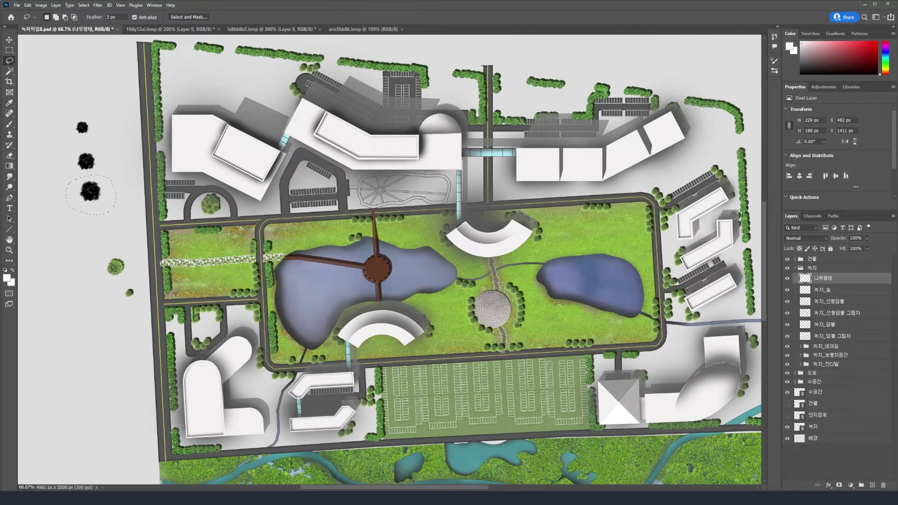
scroll(389, 283, down, 5)
scroll(98, 183, up, 4)
mouse_move(97, 179)
ctrl+alt+mouse_down()
mouse_move(174, 111)
mouse_move(190, 65)
mouse_move(283, 70)
mouse_move(287, 131)
mouse_move(244, 219)
mouse_move(207, 236)
mouse_move(238, 271)
mouse_move(552, 318)
mouse_move(629, 224)
mouse_move(612, 224)
ctrl+alt+mouse_up()
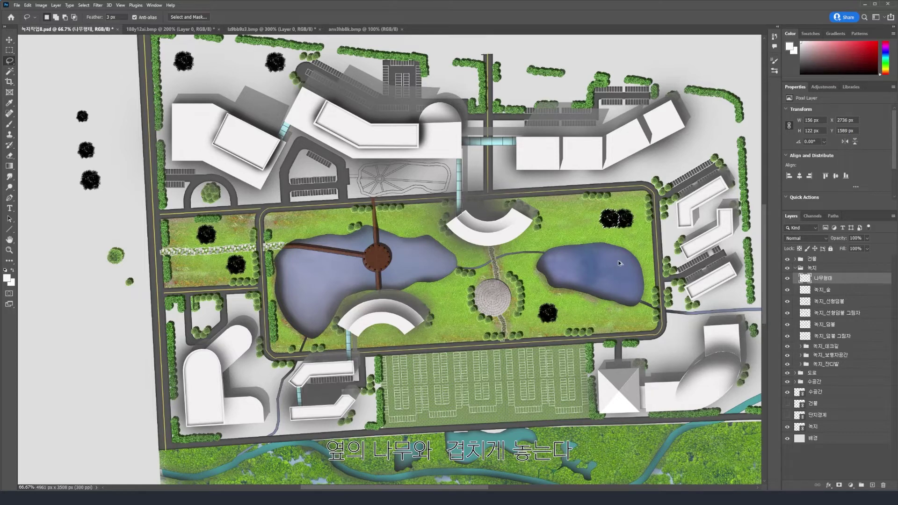
ctrl+alt+drag(610, 232, 714, 113)
Place more copies of the large tree silhouette along the southern forest strip by the river, then clear the selection
scroll(714, 112, down, 1)
scroll(724, 121, down, 1)
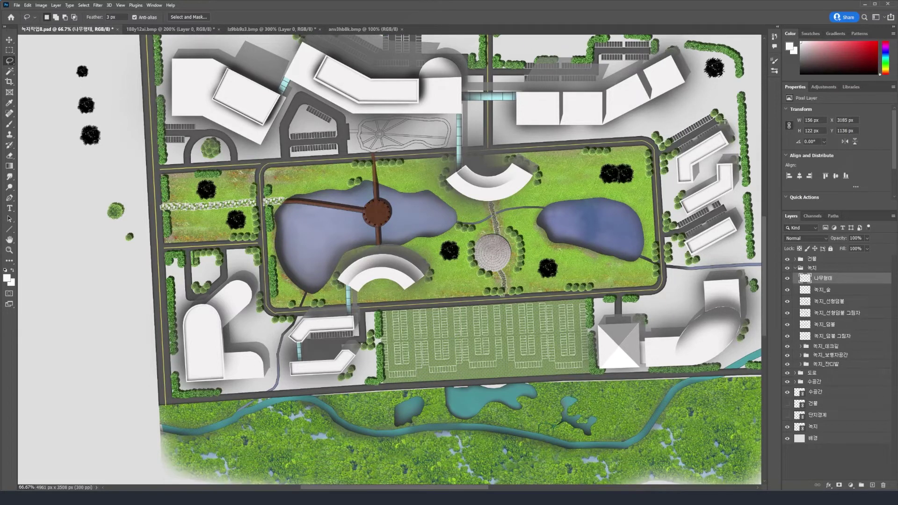
ctrl+alt+drag(718, 73, 618, 398)
ctrl+alt+drag(619, 397, 620, 397)
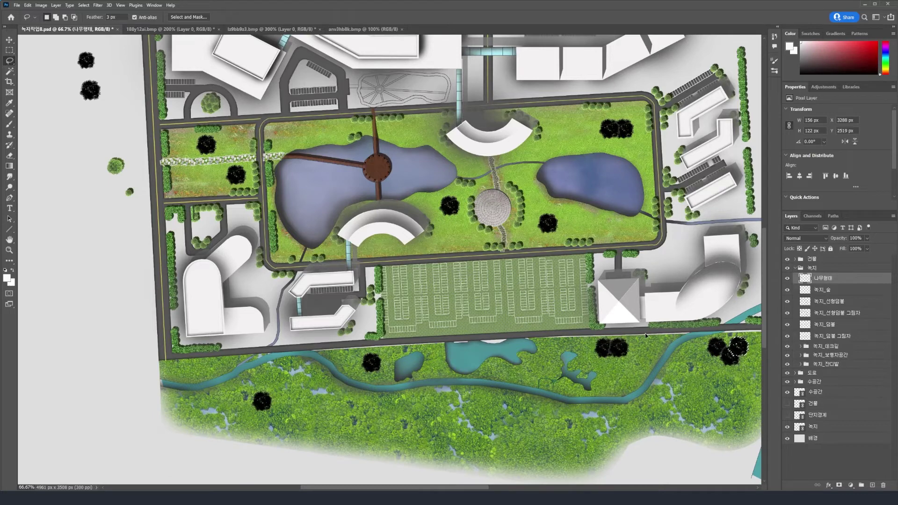
key(ctrl+minus)
key(ctrl+d)
key(m)
Lasso the medium tree silhouette and place overlapping copies beside the large trees across the plan, then clear the selection
scroll(157, 205, up, 1)
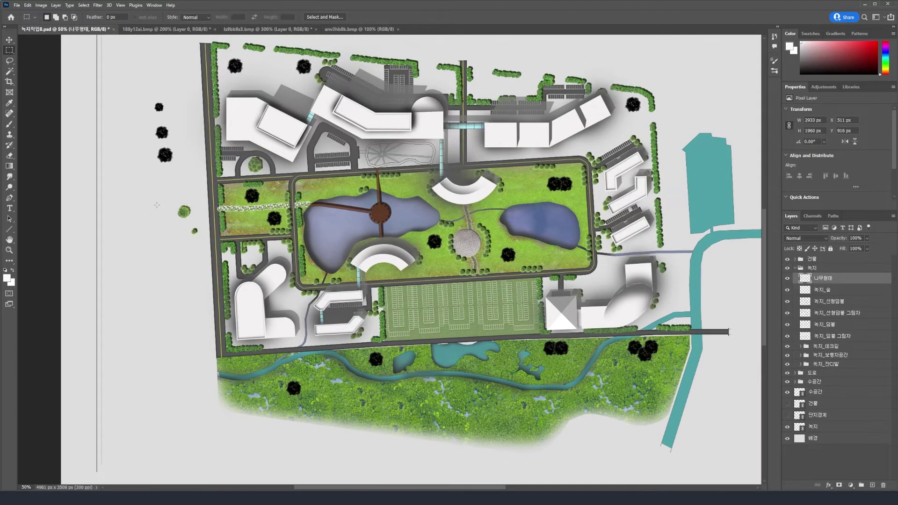
scroll(157, 205, up, 2)
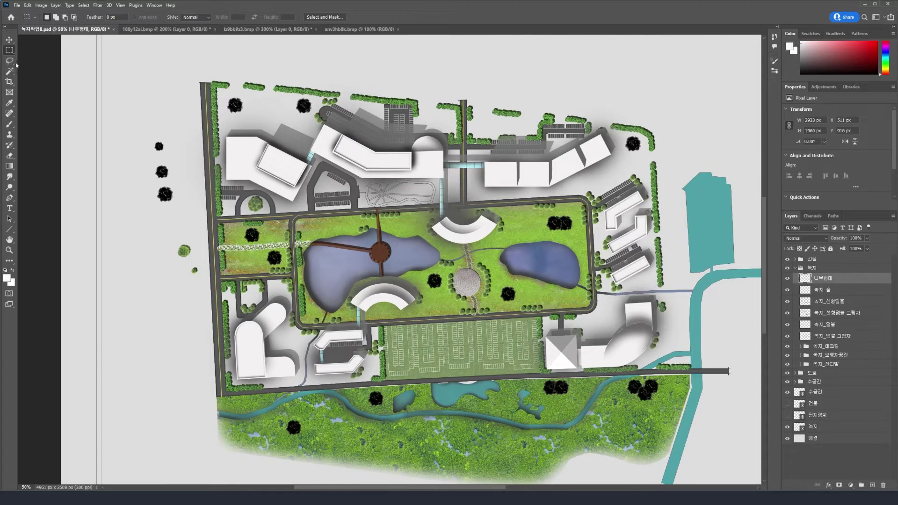
click(10, 61)
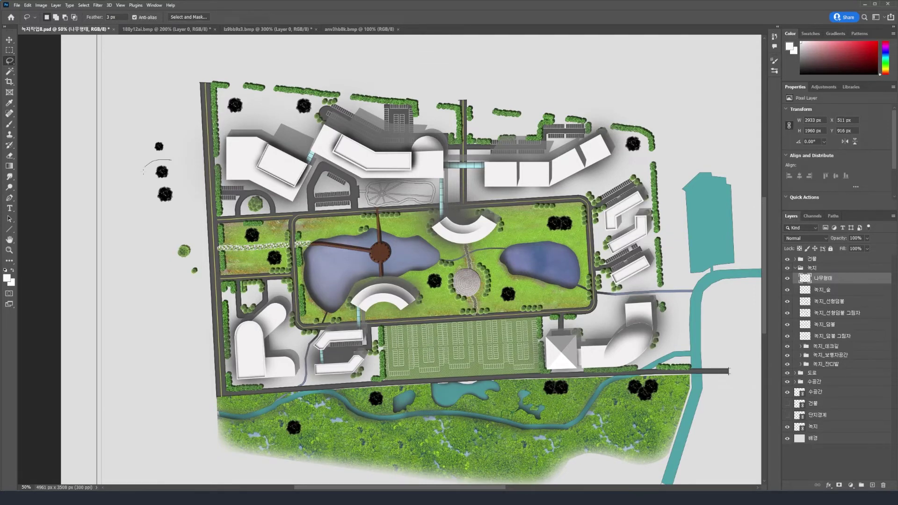
drag(175, 164, 171, 174)
mouse_move(164, 175)
mouse_down()
mouse_move(245, 112)
mouse_move(576, 145)
mouse_move(559, 224)
mouse_move(541, 226)
mouse_move(522, 300)
mouse_move(440, 294)
mouse_move(262, 237)
mouse_move(309, 431)
mouse_up()
key(ctrl+d)
drag(309, 432, 319, 437)
drag(318, 437, 363, 397)
drag(364, 397, 568, 394)
drag(579, 392, 535, 302)
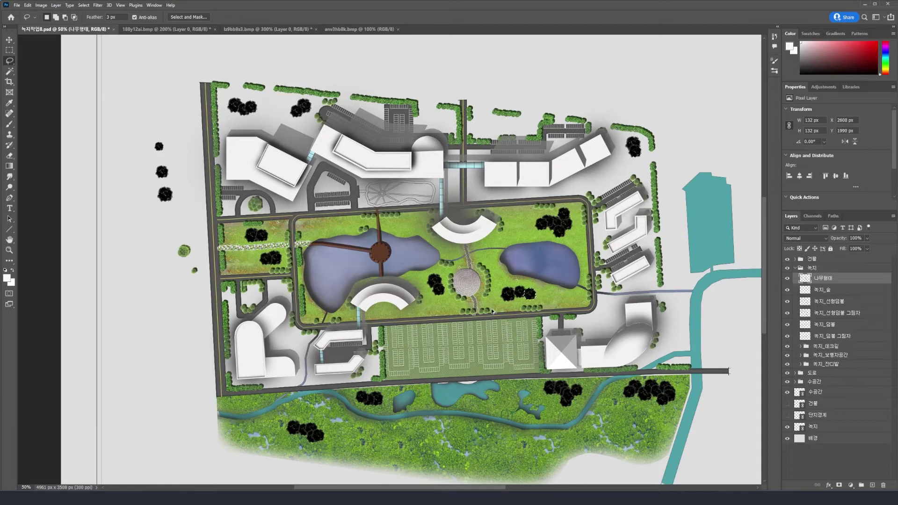
drag(481, 292, 633, 154)
key(ctrl+d)
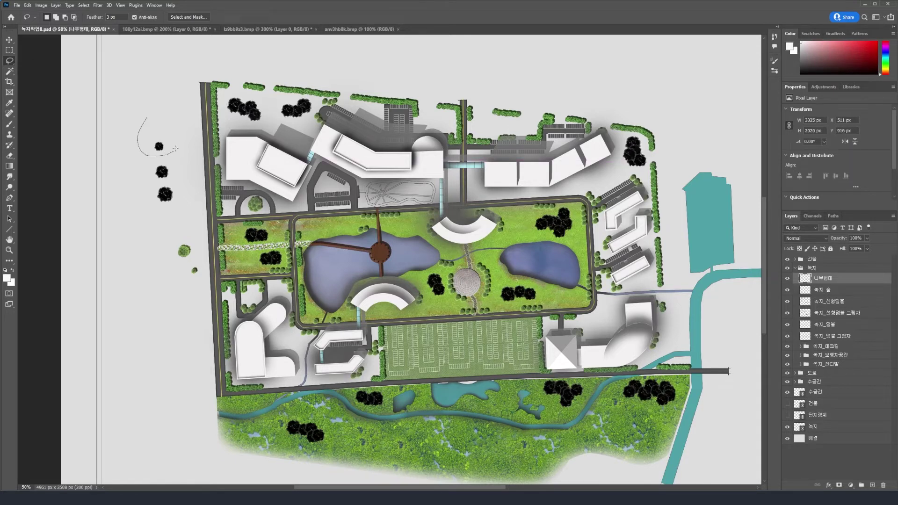
Lasso the smallest tree silhouette and add copies of it to the tree clusters and the lawns north of the western pond
mouse_move(150, 126)
mouse_down()
mouse_move(277, 112)
mouse_move(254, 110)
mouse_move(290, 96)
mouse_move(287, 234)
mouse_move(261, 267)
mouse_move(444, 265)
mouse_move(431, 278)
mouse_move(444, 280)
mouse_move(438, 302)
mouse_move(504, 291)
mouse_move(534, 229)
mouse_move(321, 228)
mouse_move(333, 232)
mouse_up()
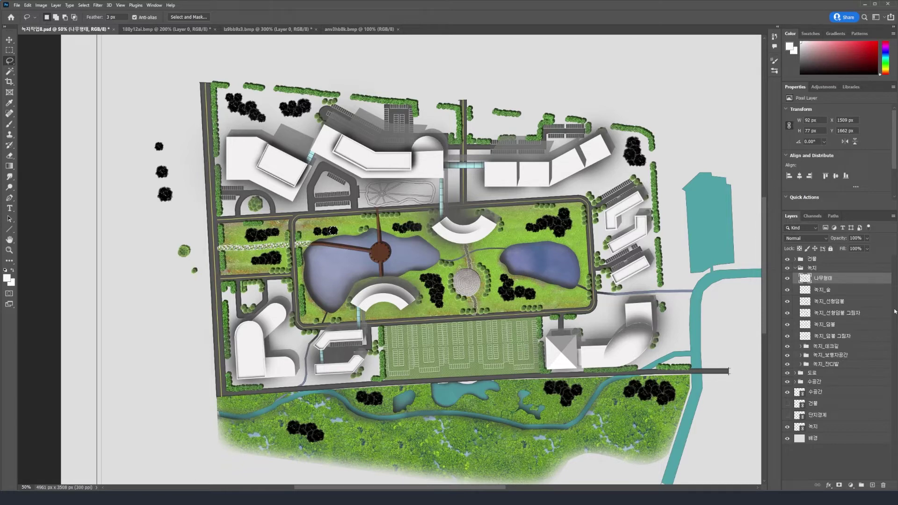
Load the outlines of all trees on the 나무형태 layer as a selection, try deleting their black fill and undo the deletion
ctrl+click(805, 279)
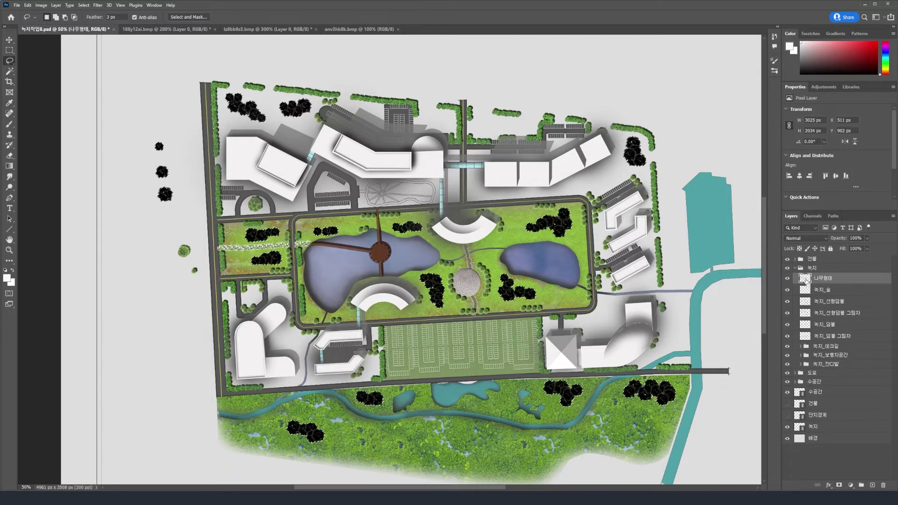
key(Delete)
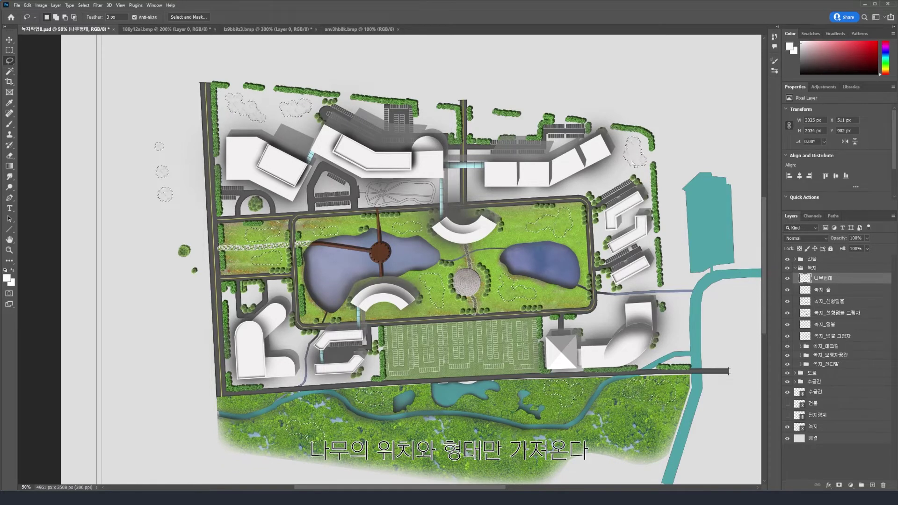
key(ctrl+z)
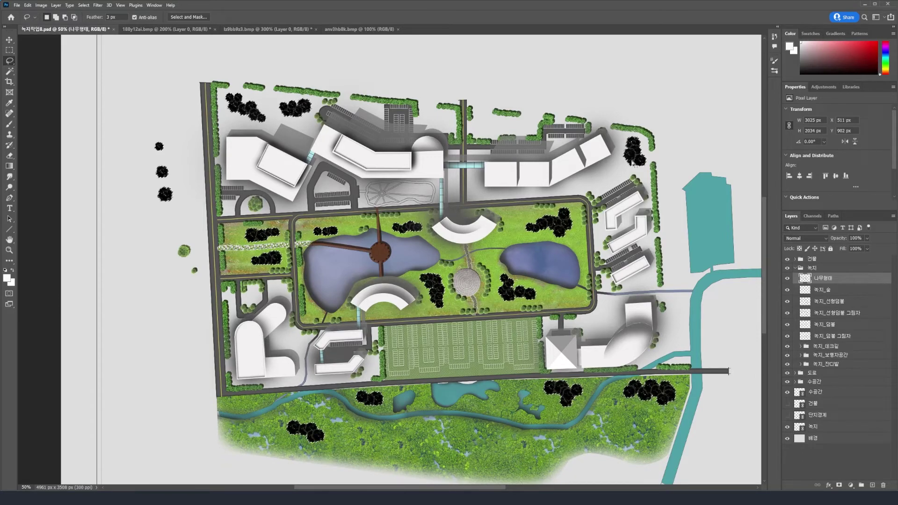
In anv3hb8k.bmp, unlock the background layer and delete the white around the tree using the Magic Wand at tolerance 12
click(357, 29)
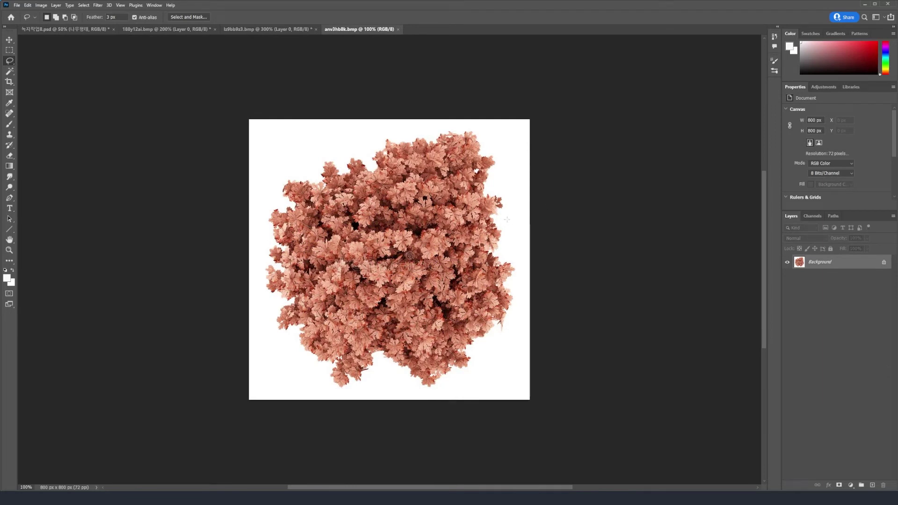
click(884, 264)
right_click(9, 71)
click(33, 76)
click(286, 156)
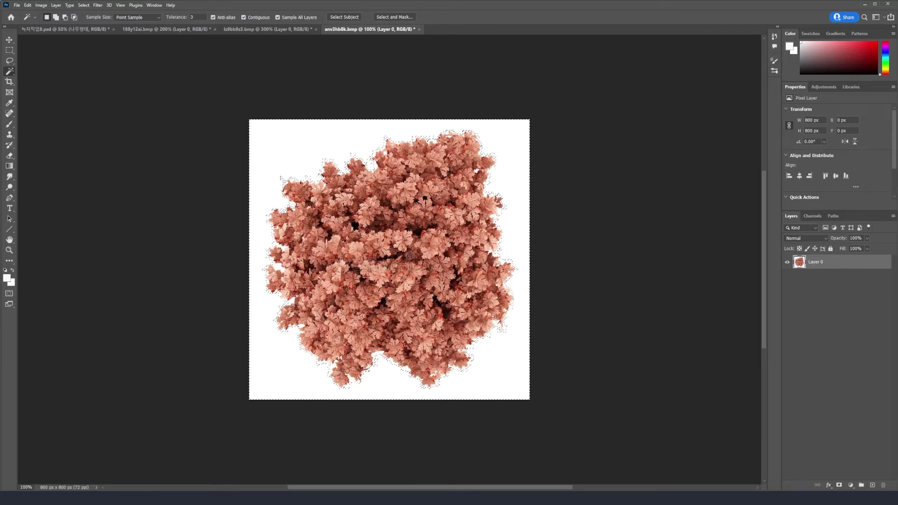
text(12)
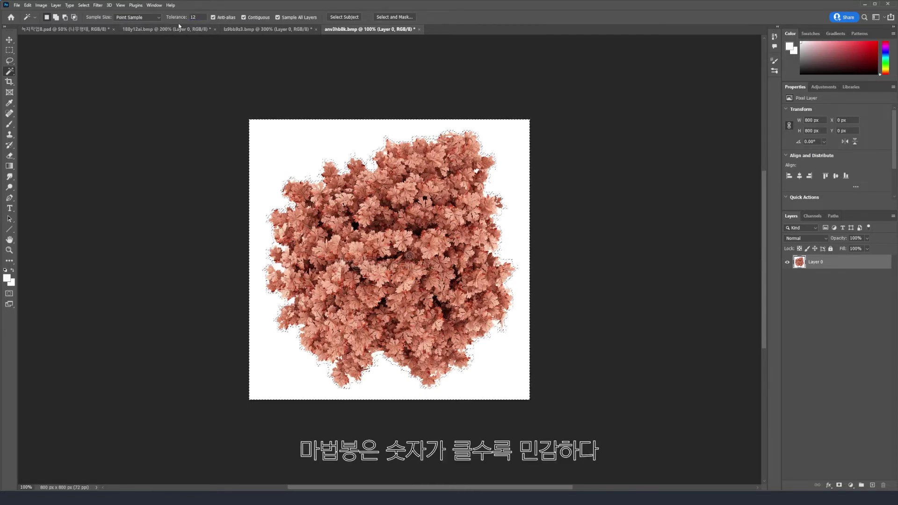
click(282, 159)
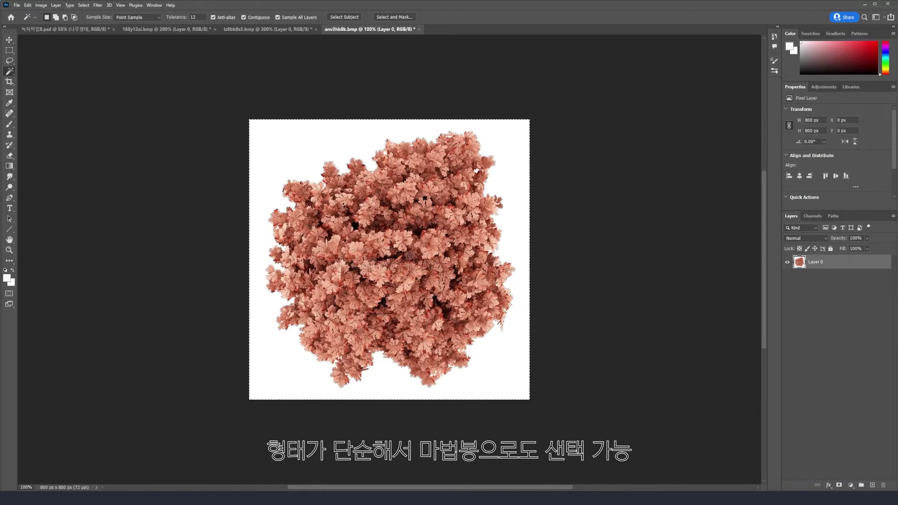
key(m)
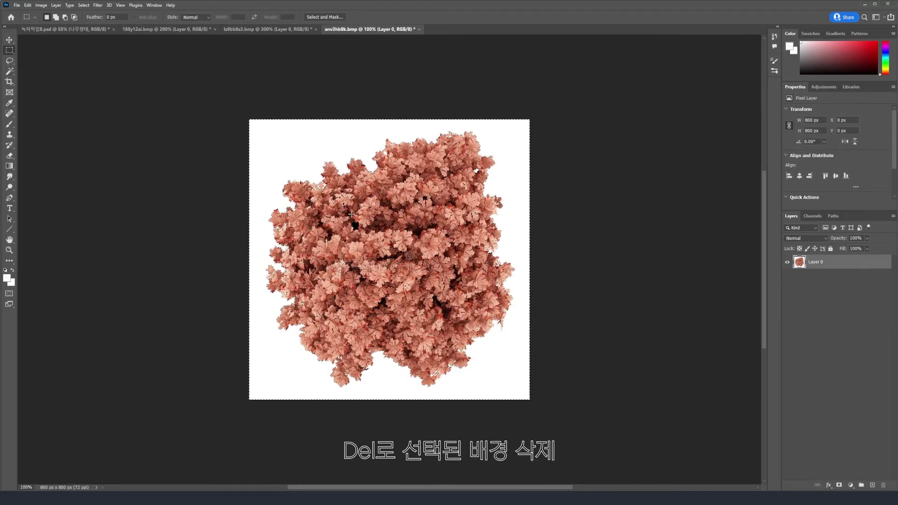
key(Delete)
key(ctrl+d)
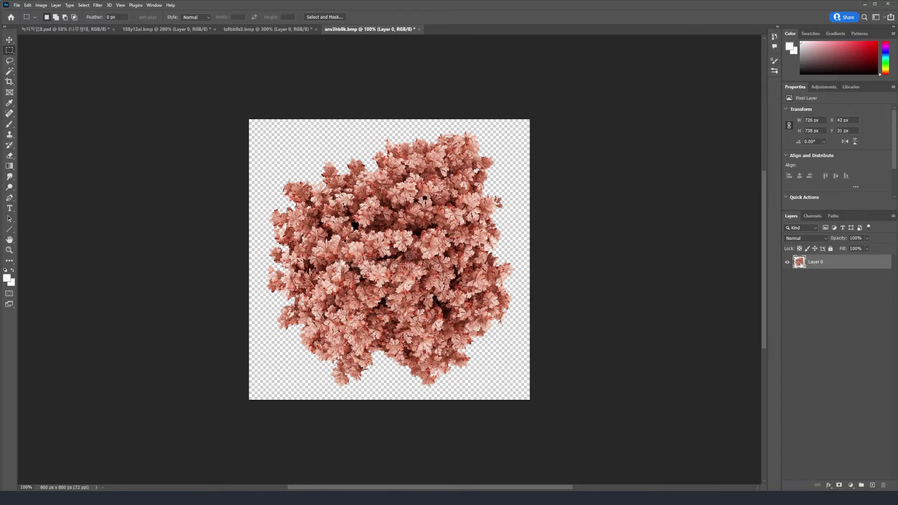
Recolor the pink tree green with Hue/Saturation: hue +122, saturation +13 and lightness -18
key(ctrl+u)
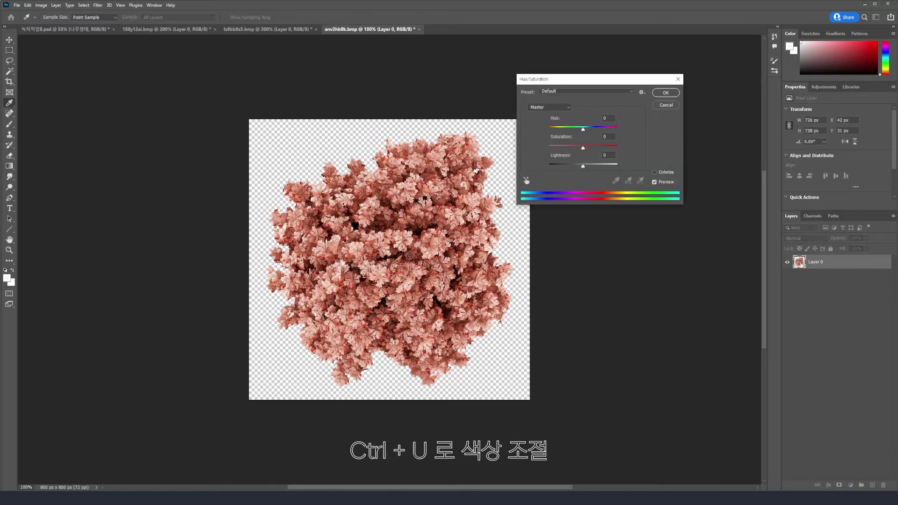
drag(582, 129, 609, 132)
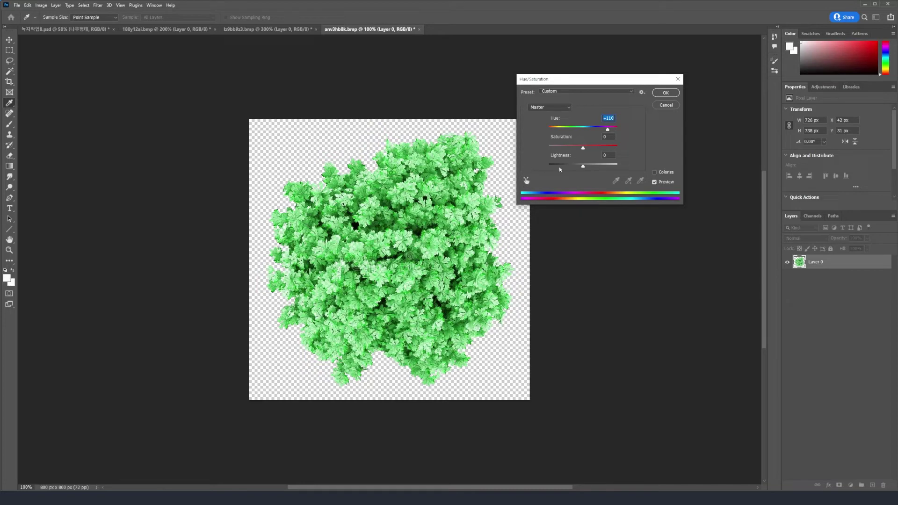
drag(607, 132, 609, 131)
click(606, 148)
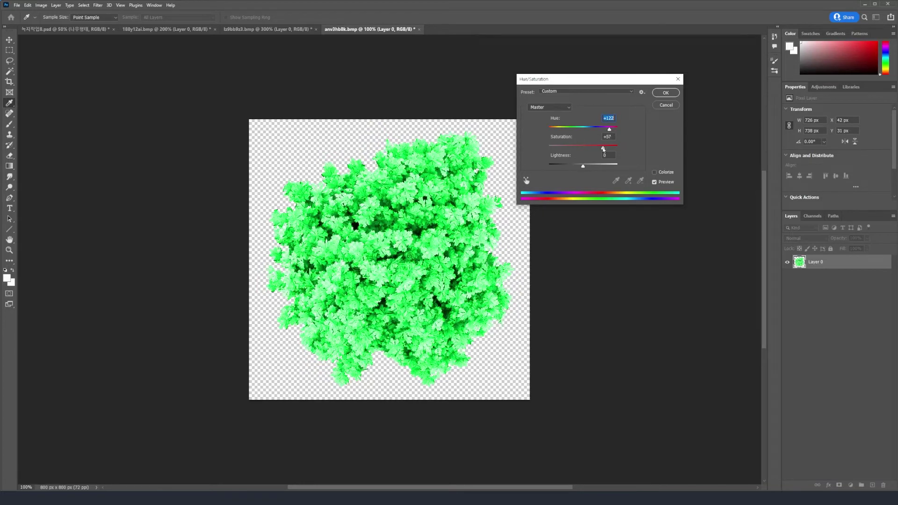
drag(595, 148, 582, 148)
mouse_move(583, 166)
mouse_down()
mouse_move(630, 167)
mouse_move(579, 168)
mouse_up()
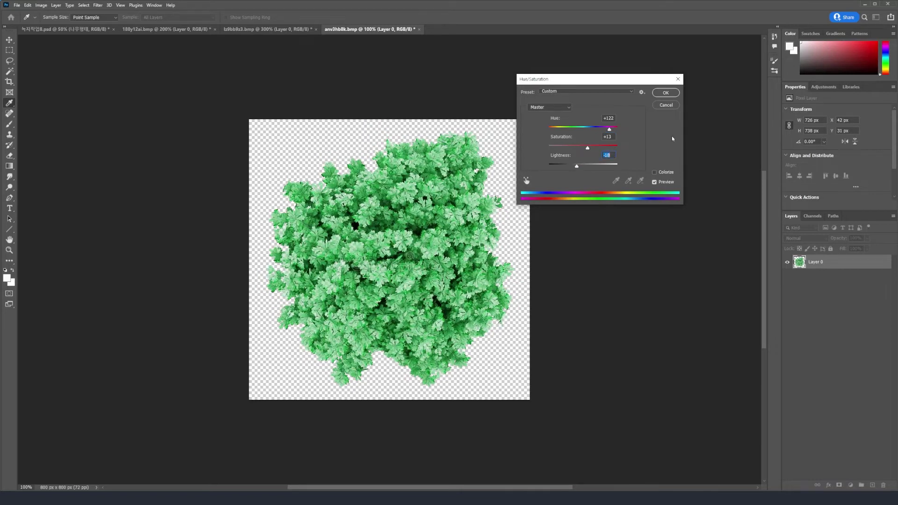
click(666, 93)
Move the green tree into the site plan document at the drawing's southwest corner and rename its layer 나무내용
key(v)
drag(608, 152, 93, 103)
drag(132, 306, 132, 306)
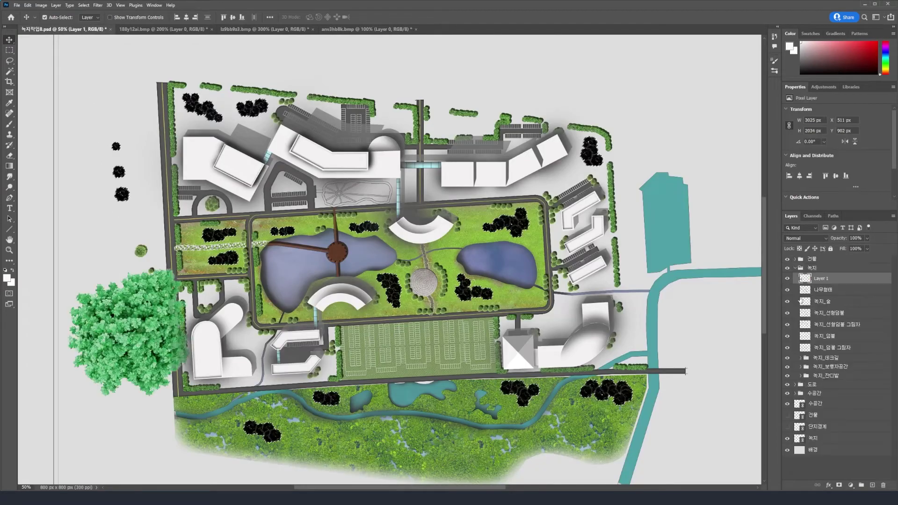
double_click(821, 278)
text(나무내)
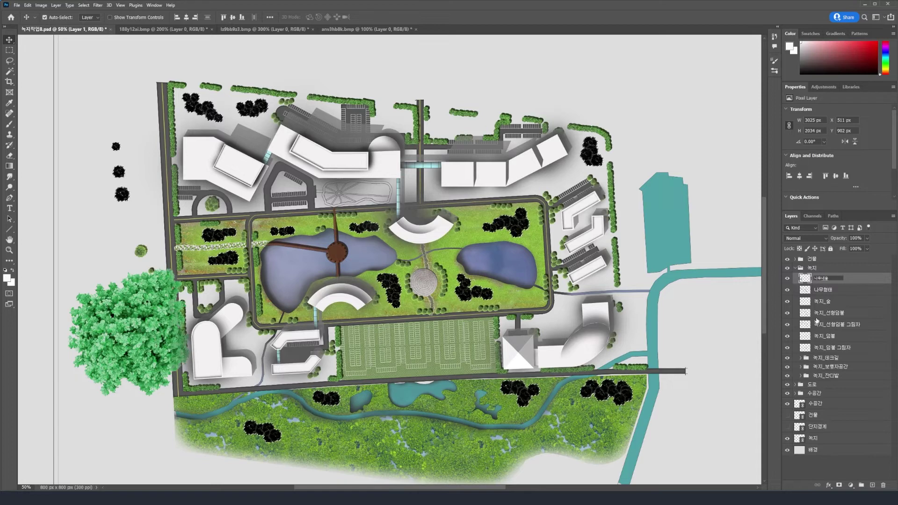
text(용)
key(Return)
Scale the green tree on 나무내용 down to about 166 px wide and place it below the black sample trees west of the site
key(ctrl)
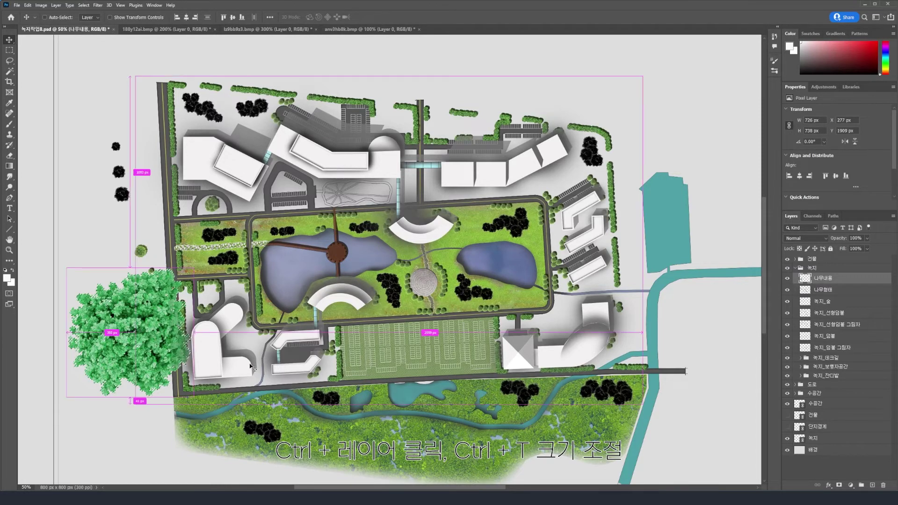
key(ctrl+t)
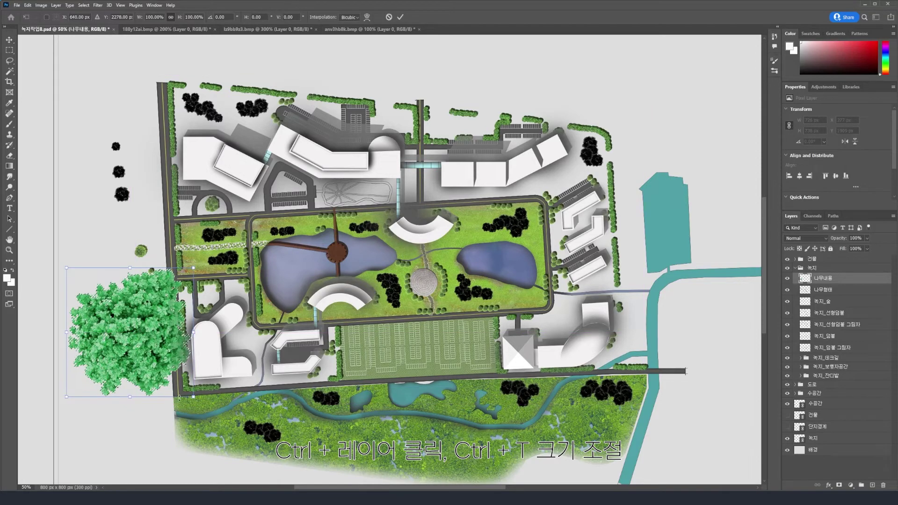
drag(192, 397, 119, 323)
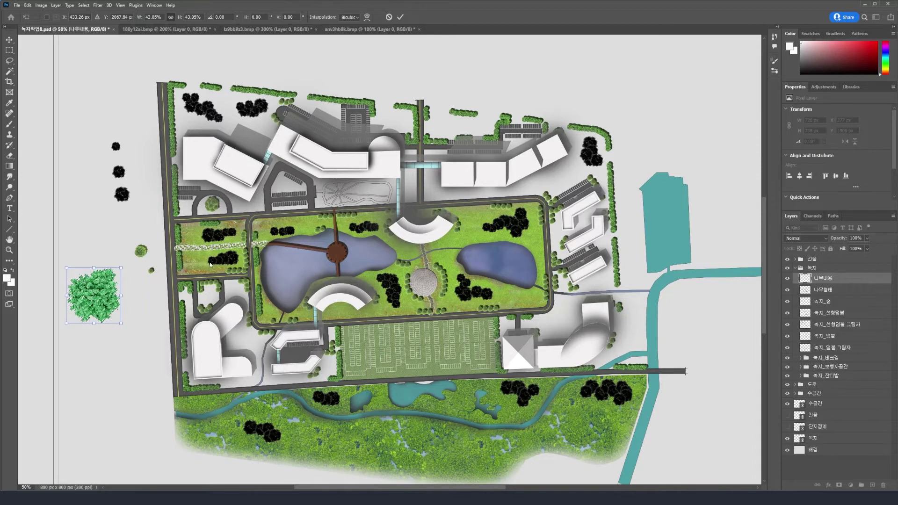
drag(121, 322, 107, 309)
drag(99, 271, 142, 225)
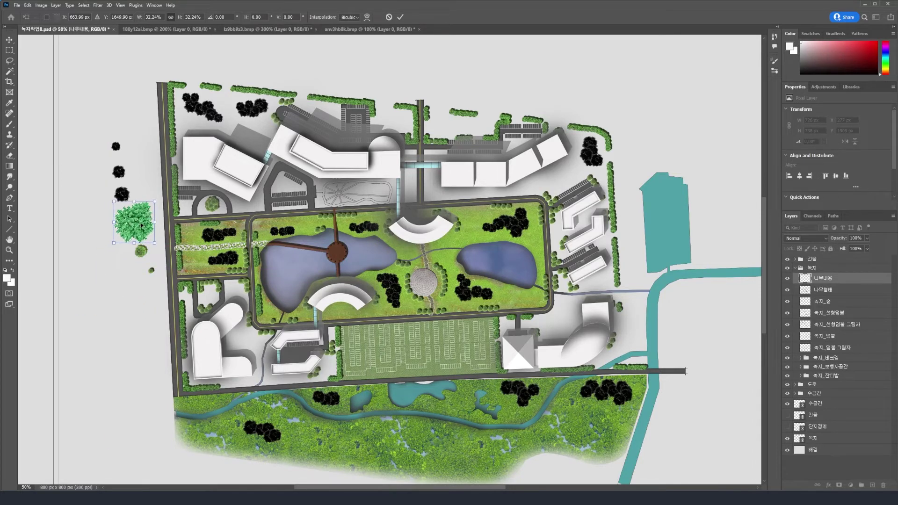
scroll(142, 225, up, 1)
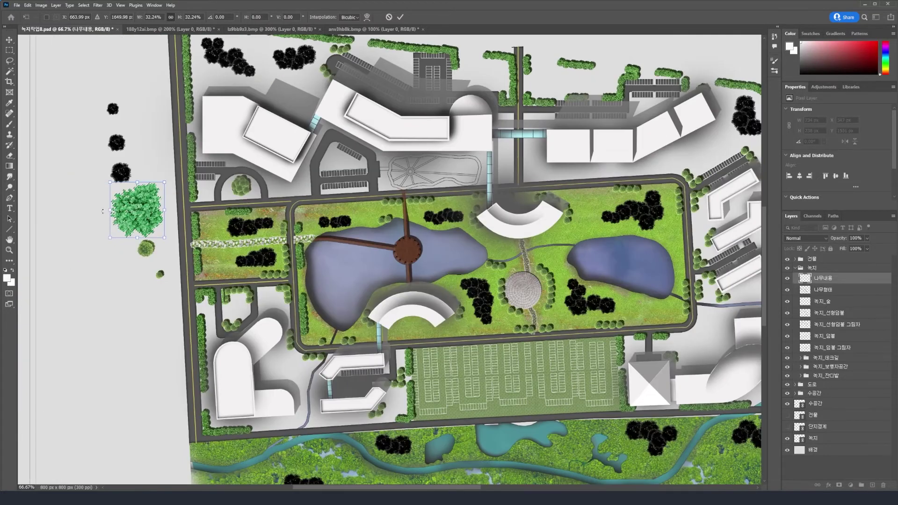
mouse_move(155, 239)
mouse_down()
mouse_move(168, 215)
mouse_move(149, 222)
mouse_up()
Load the green tree on 나무내용 as a selection and scale it down to about 143 by 145 px
click(841, 294)
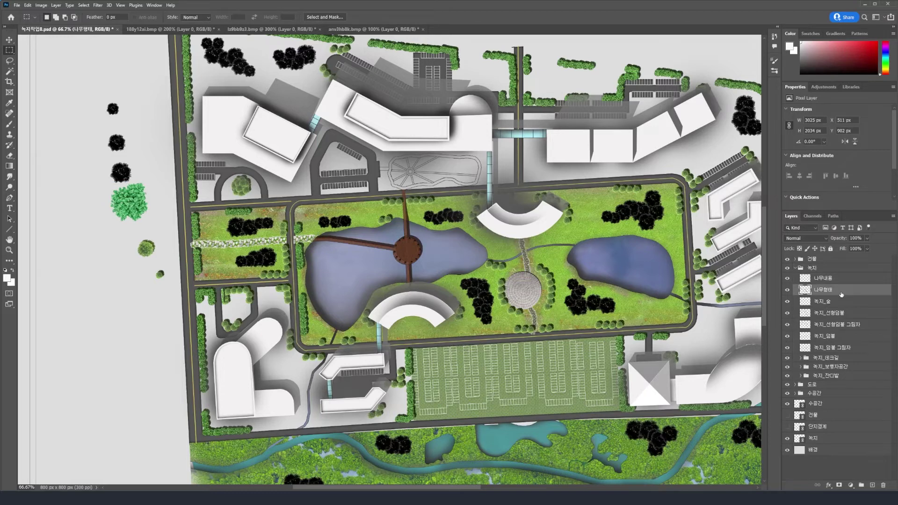
click(807, 279)
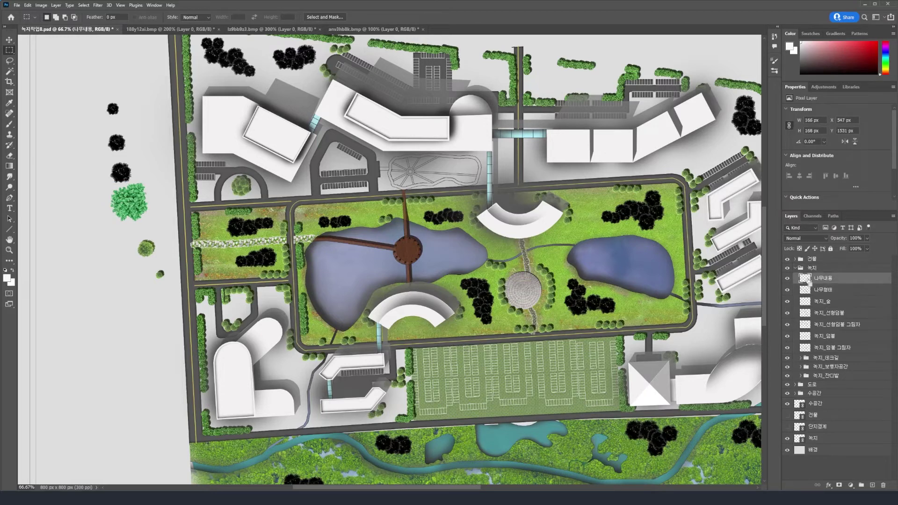
ctrl+click(806, 278)
key(ctrl+shift+t)
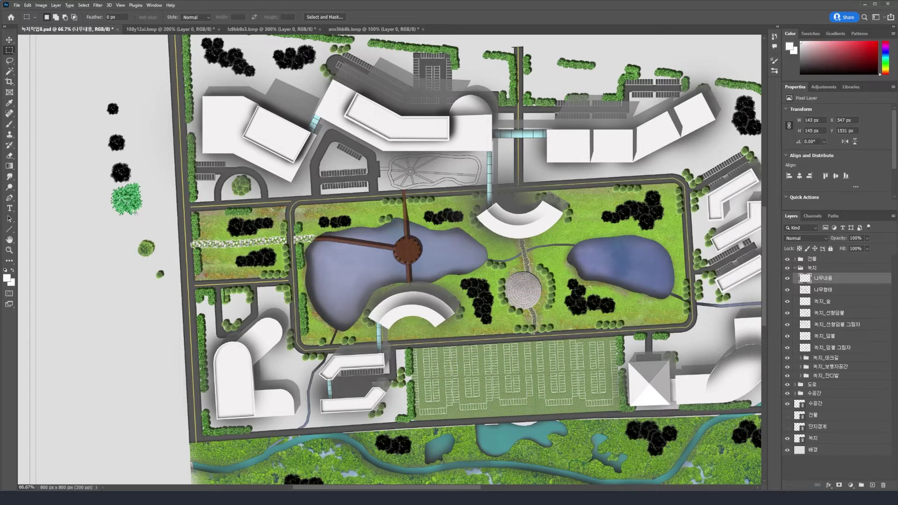
Copy the green tree onto the westernmost lawn's black trees and mask 나무내용 with the tree outlines from 나무형태
drag(126, 206, 236, 233)
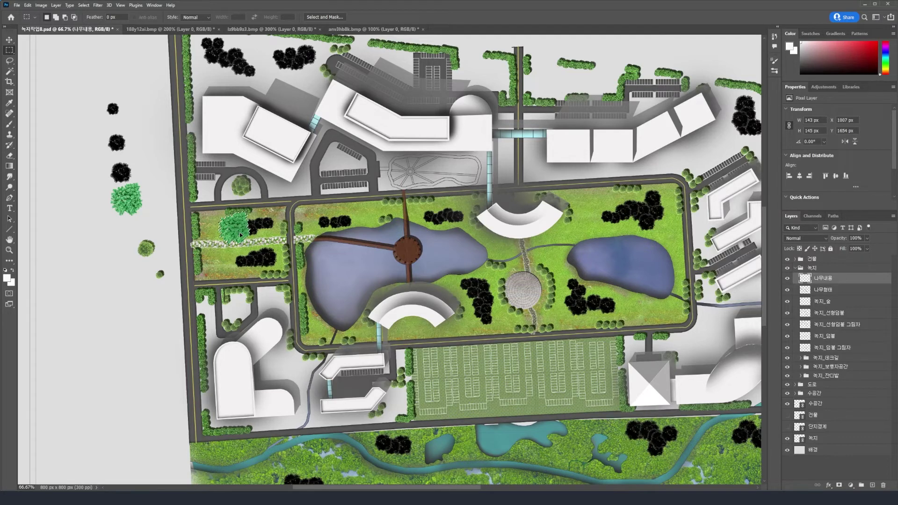
click(820, 292)
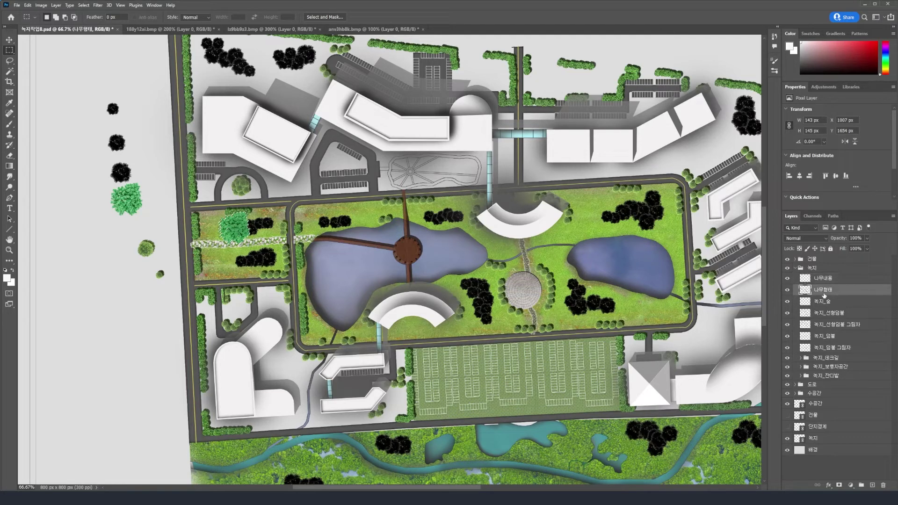
ctrl+click(805, 290)
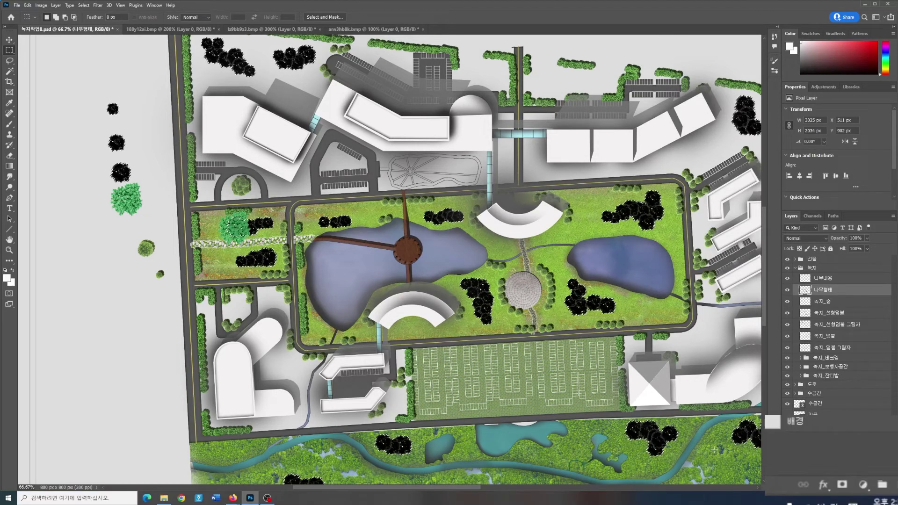
click(842, 485)
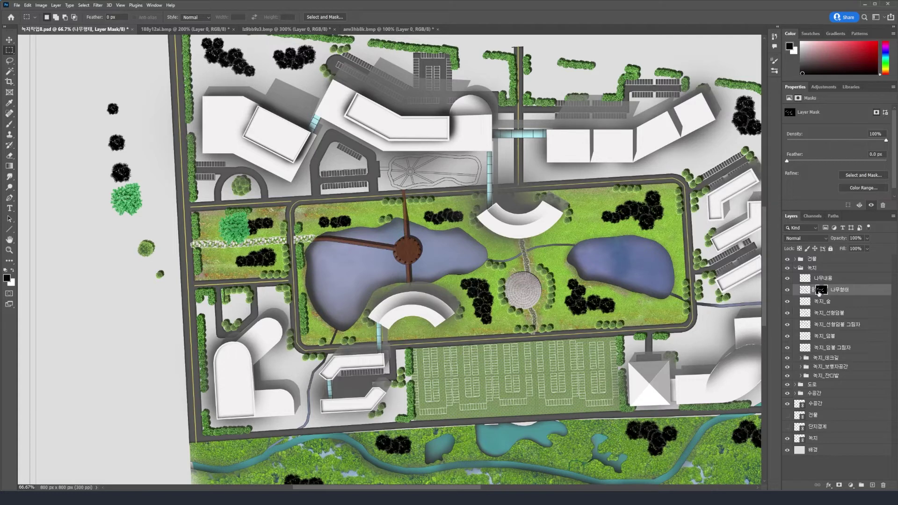
drag(818, 293, 820, 267)
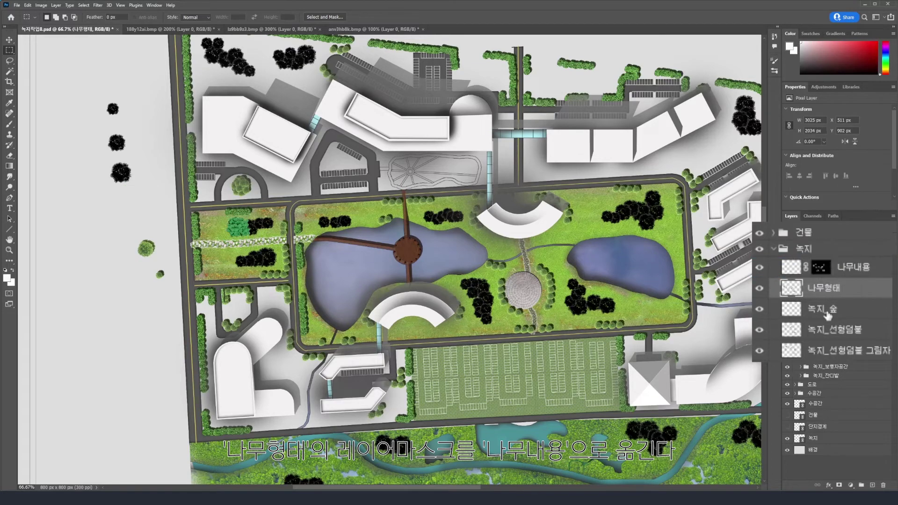
Lasso the masked green tree on 나무내용 and try duplicating it over the nearby black tree clusters
key(ctrl+plus)
key(ctrl+plus)
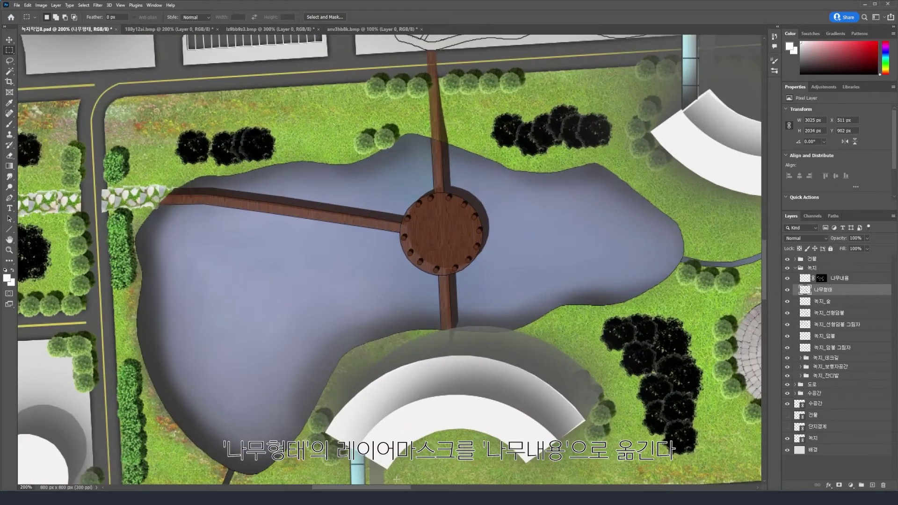
drag(201, 217, 565, 290)
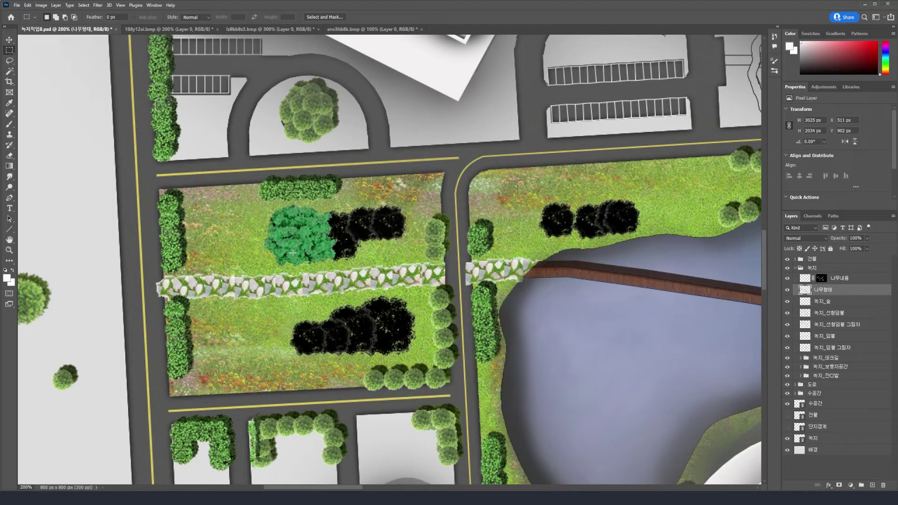
click(805, 278)
ctrl+click(805, 278)
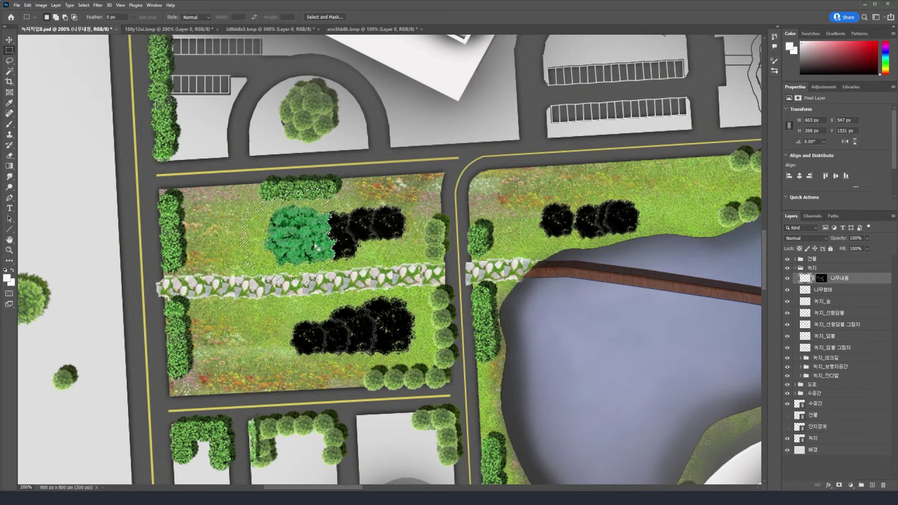
key(ctrl+d)
key(l)
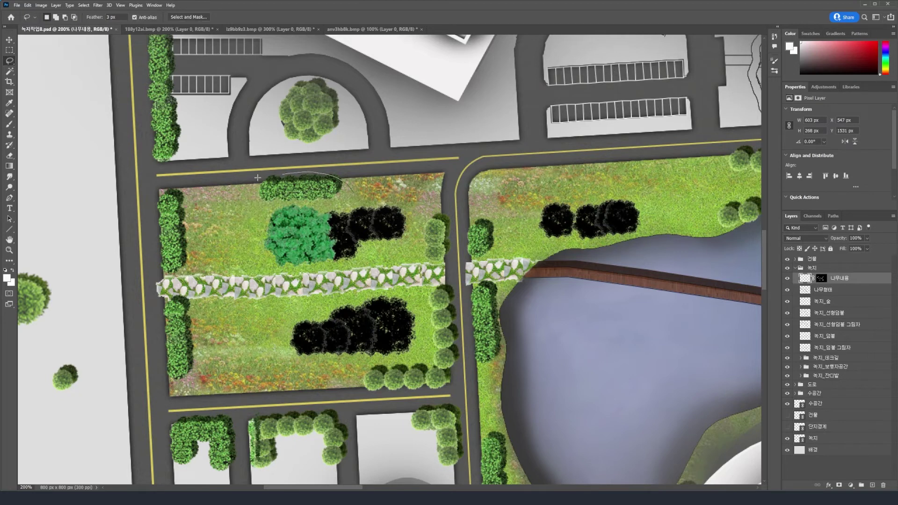
drag(229, 265, 331, 307)
drag(347, 206, 349, 199)
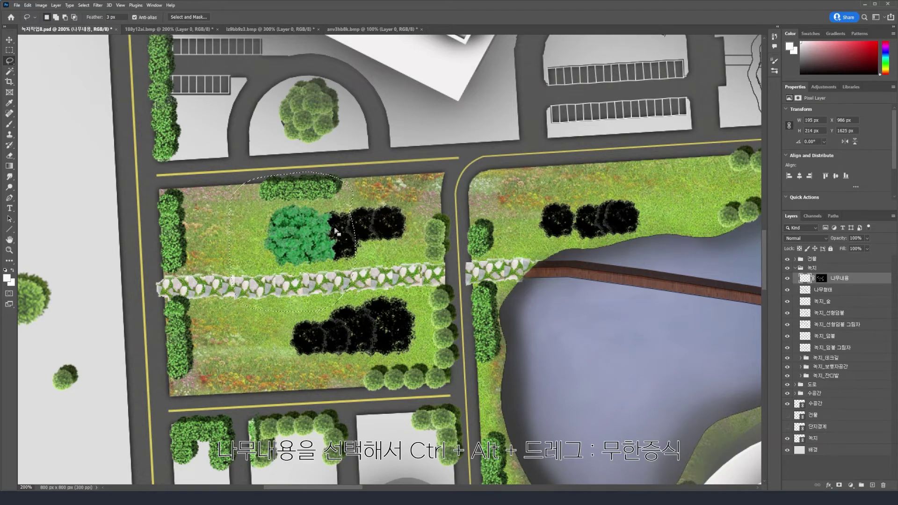
drag(303, 238, 637, 200)
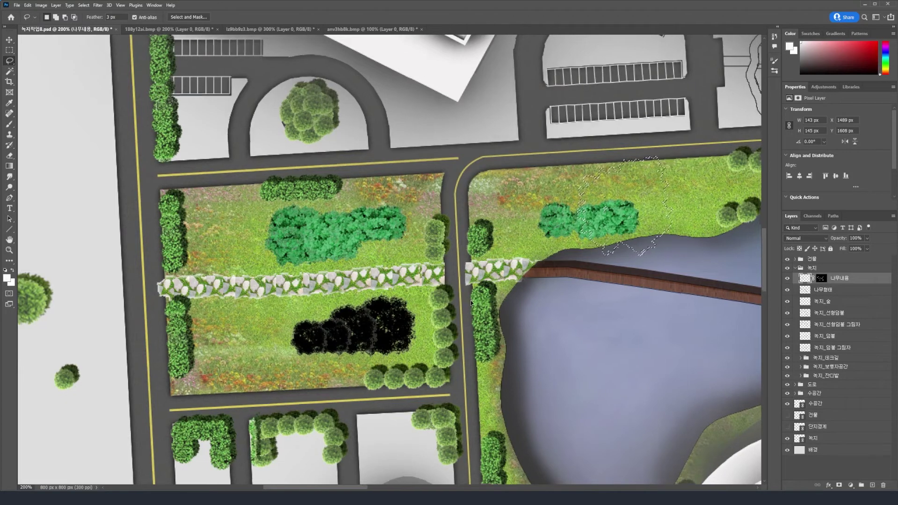
Undo the green tree copies and the layer mask, back to the single green tree beside the site
key(ctrl+minus)
key(ctrl+minus)
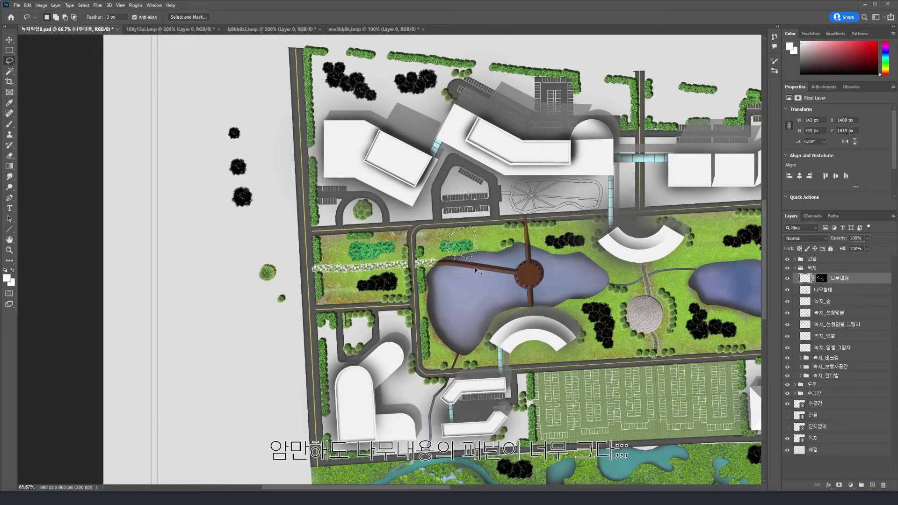
key(ctrl+z)
key(ctrl+z)
key(ctrl+z)
key(ctrl+z)
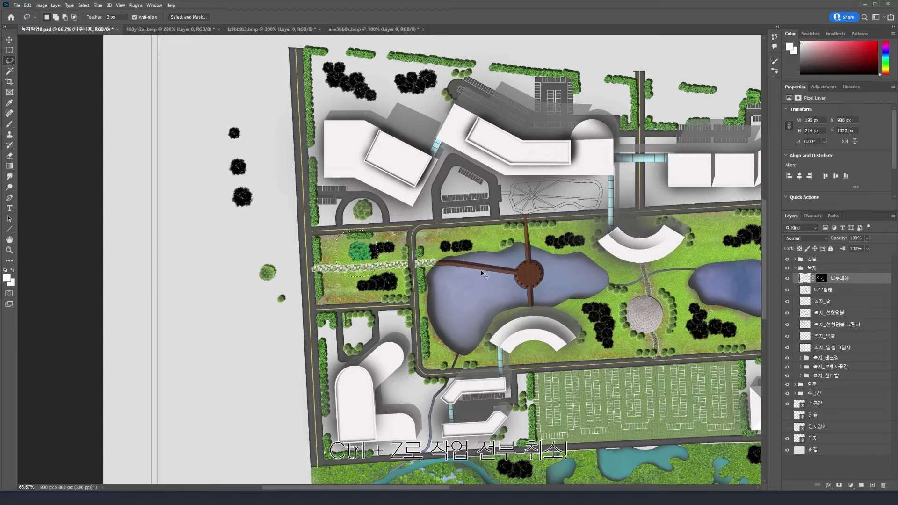
key(ctrl+z)
key(ctrl+z)
key(ctrl+z)
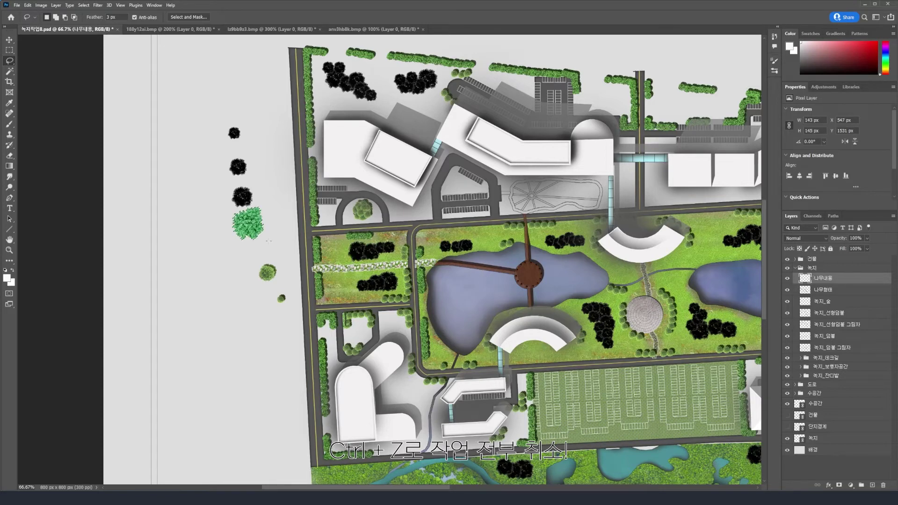
Scale the green tree down to about 104 by 105 px and copy it onto the upper black cluster in the westernmost lawn
key(ctrl+t)
mouse_move(266, 240)
mouse_down()
mouse_move(260, 233)
mouse_move(265, 245)
mouse_up()
key(Return)
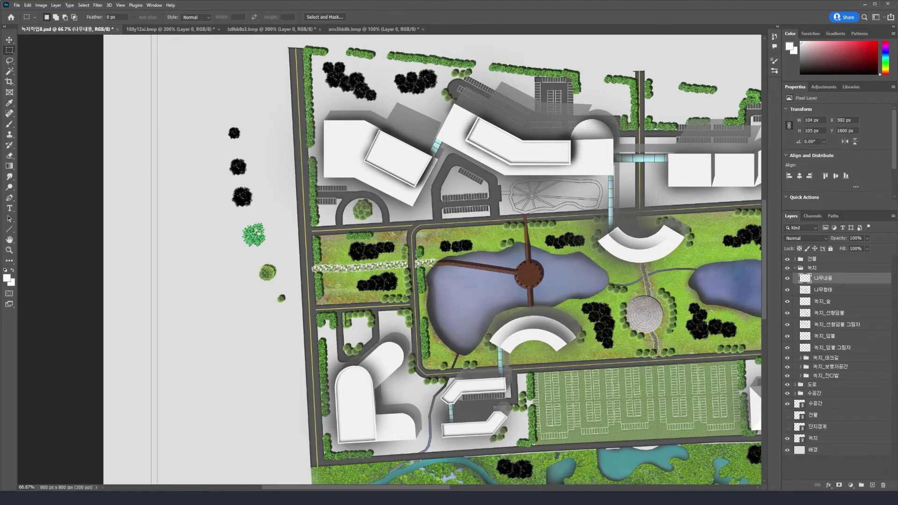
drag(255, 237, 357, 254)
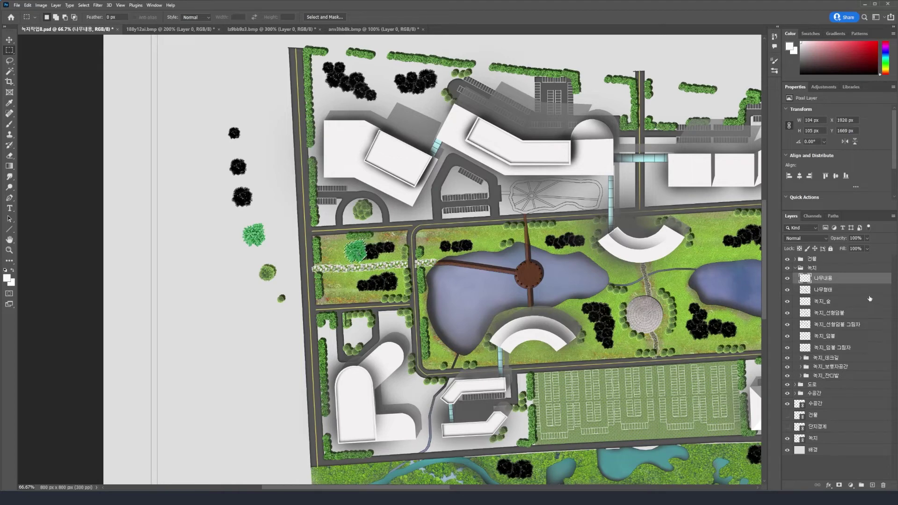
Create a layer mask from the tree outlines on 나무형태 and move it to the 나무내용 layer
click(811, 293)
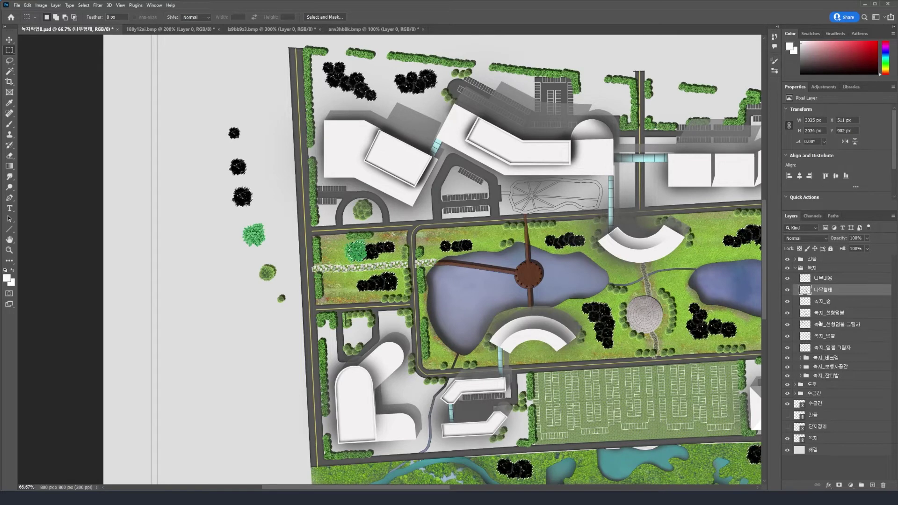
click(839, 485)
click(822, 290)
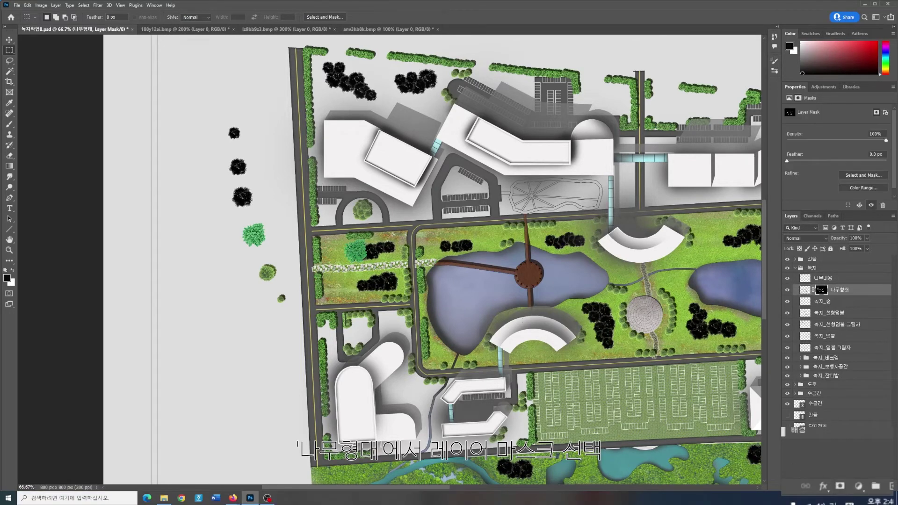
drag(822, 291, 822, 279)
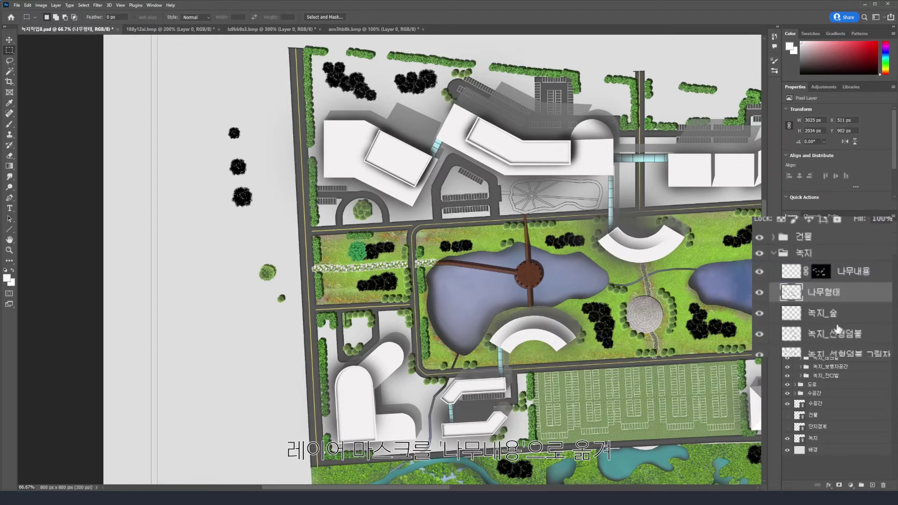
Lasso the green tree on 나무내용 and duplicate it over the black clusters in the westernmost lawn and northwest of the large pond
scroll(366, 262, up, 3)
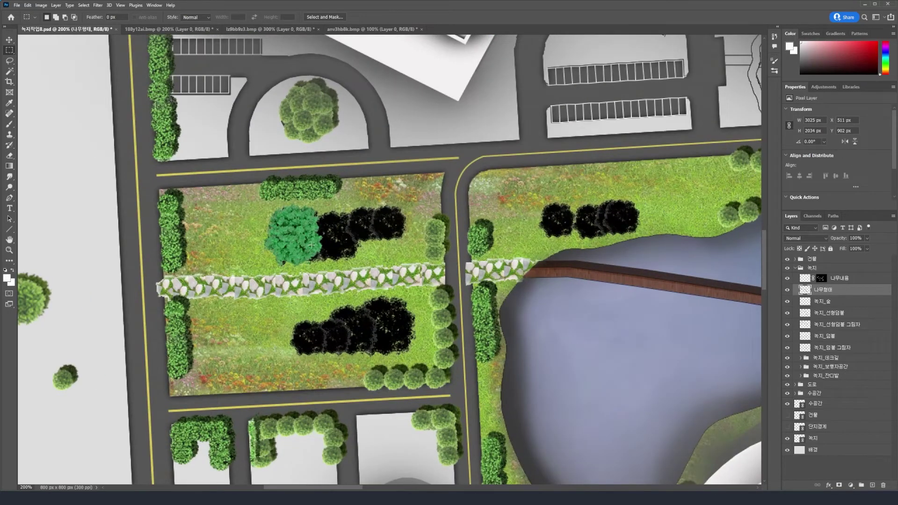
click(806, 279)
key(l)
mouse_move(318, 206)
mouse_down()
mouse_move(300, 267)
mouse_move(281, 204)
mouse_up()
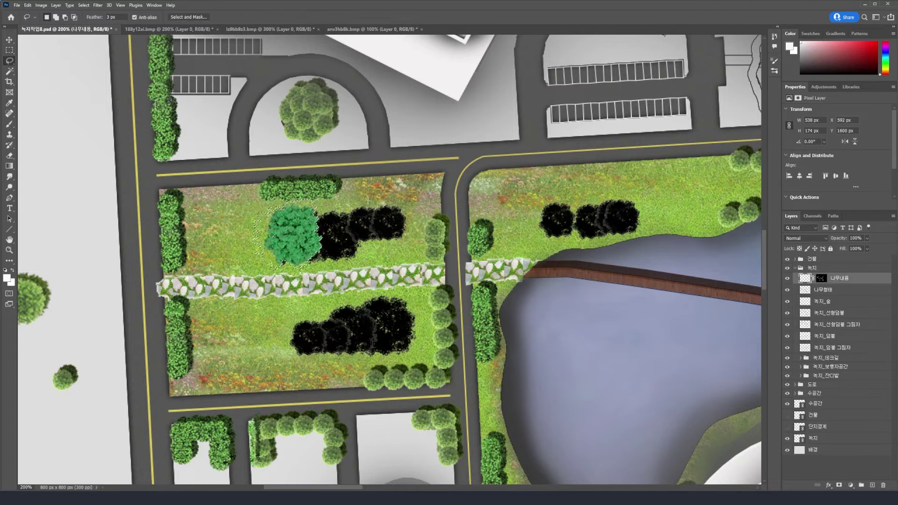
drag(358, 197, 252, 193)
drag(343, 210, 345, 205)
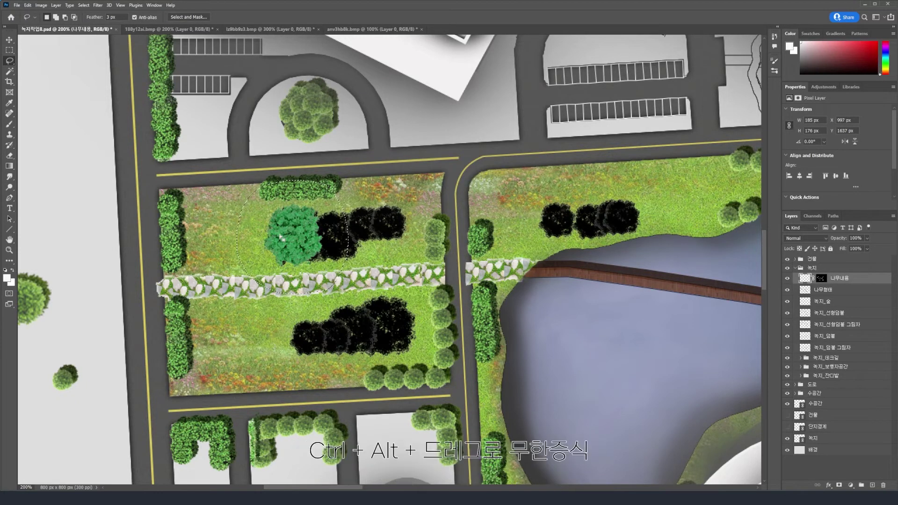
ctrl+alt+drag(291, 240, 637, 219)
scroll(635, 231, down, 2)
ctrl+alt+drag(618, 180, 310, 306)
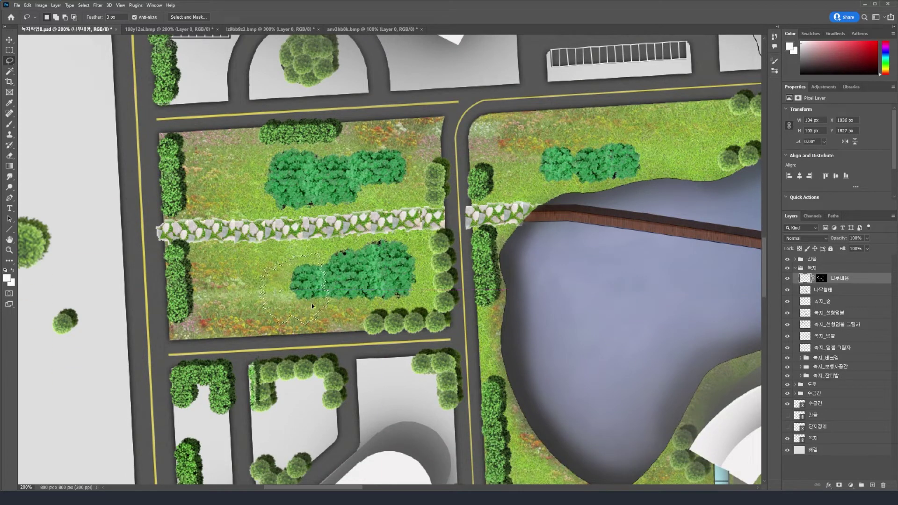
Duplicate the green tree over all remaining black clusters in the central park, northern plots and southern riverside forest
key(ctrl+minus)
key(ctrl+minus)
key(ctrl+minus)
ctrl+alt+drag(365, 266, 672, 231)
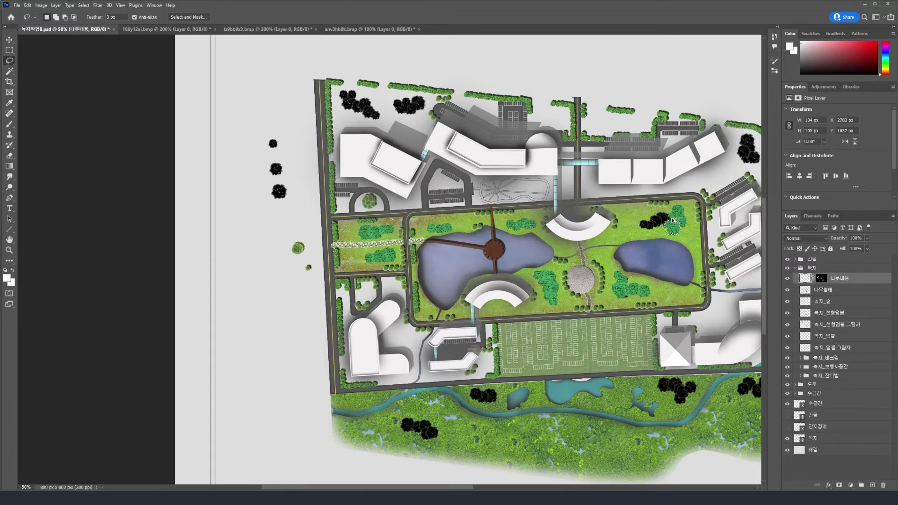
ctrl+alt+drag(681, 224, 417, 107)
ctrl+alt+drag(416, 107, 403, 107)
ctrl+alt+drag(403, 107, 753, 145)
ctrl+alt+drag(752, 145, 423, 276)
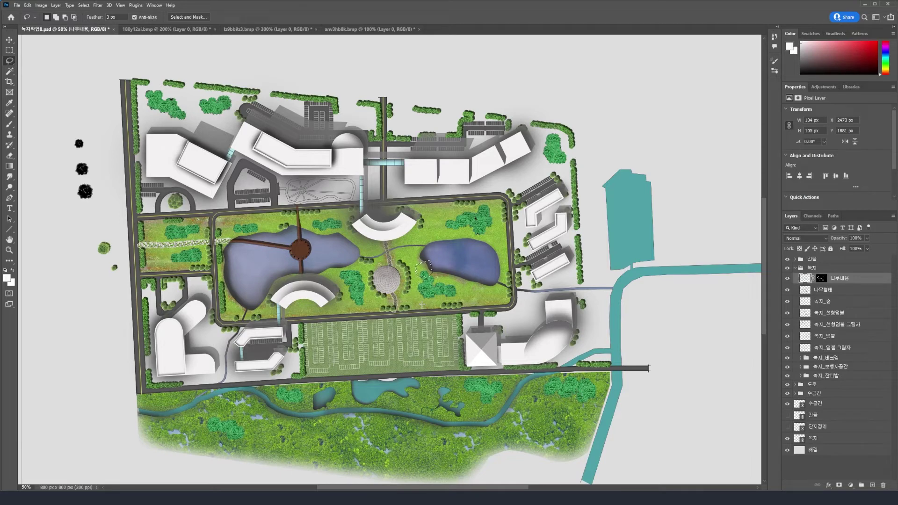
Make 나무형태 the active layer with nothing selected, and hide the 건물 and 도로 groups
click(9, 50)
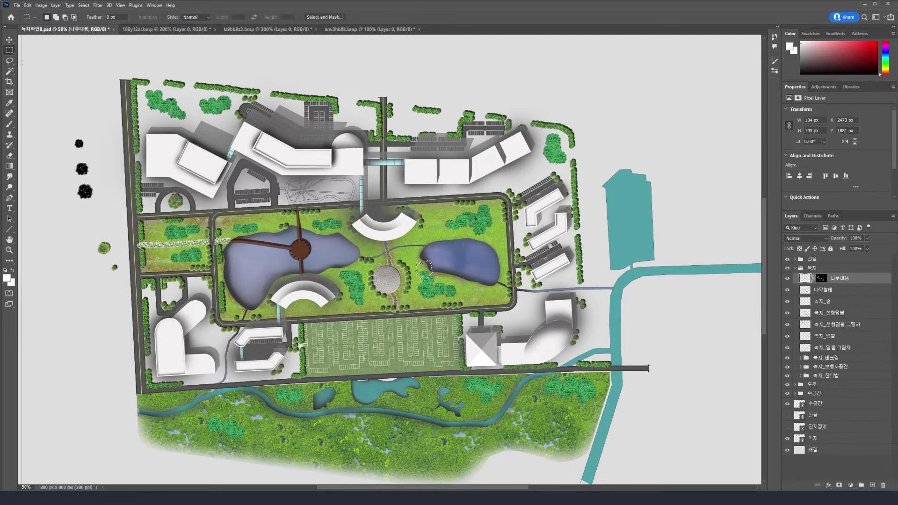
click(832, 291)
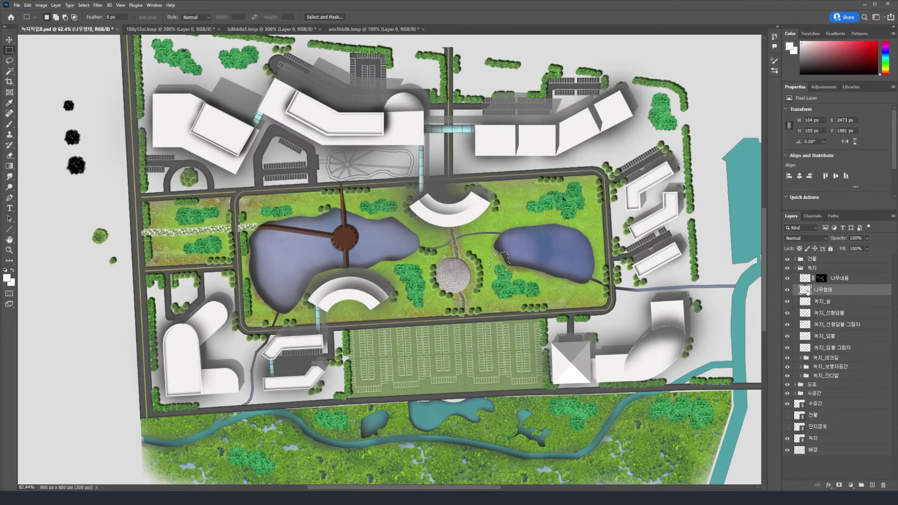
ctrl+click(805, 290)
key(ctrl+minus)
key(ctrl+minus)
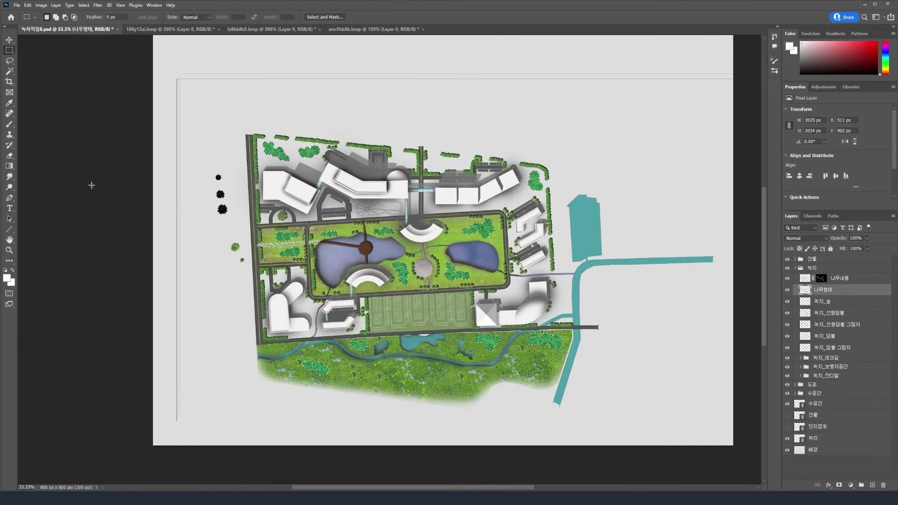
key(ctrl+d)
click(788, 260)
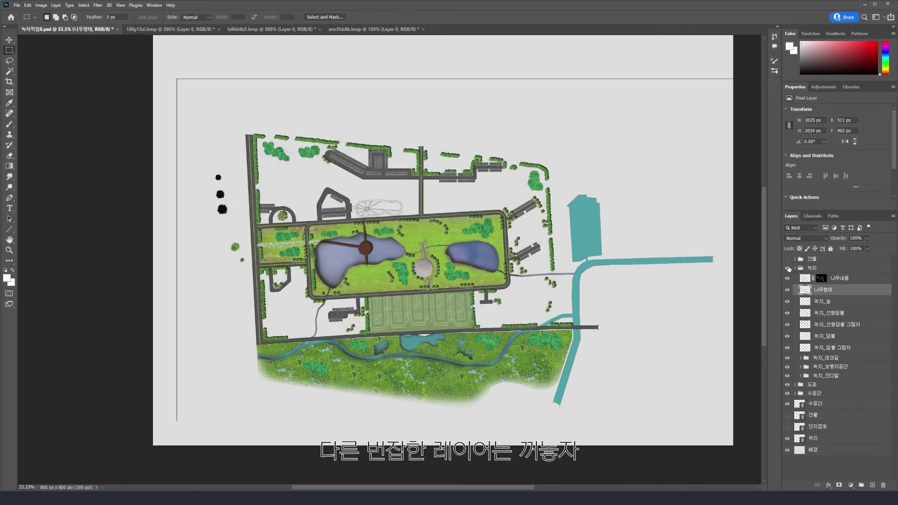
click(788, 384)
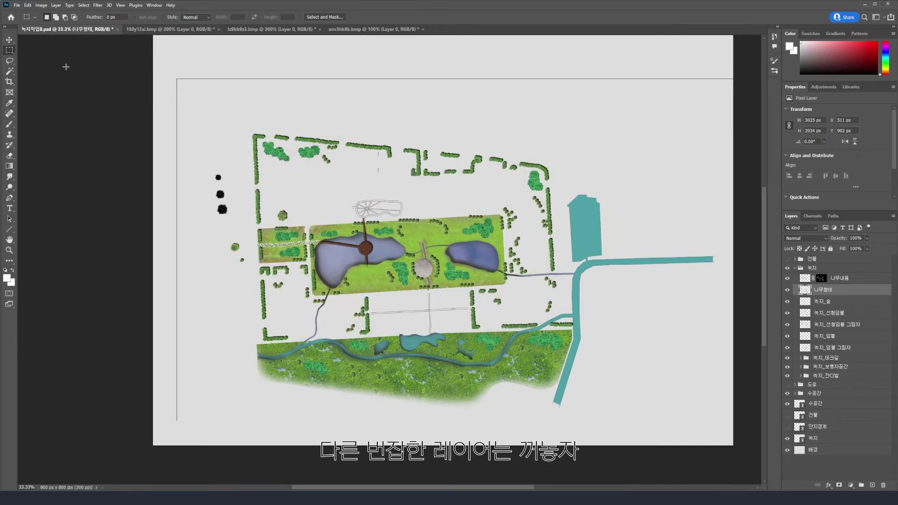
Lasso around the entire site on 나무형태, leaving out the three sample tree silhouettes west of it
click(10, 61)
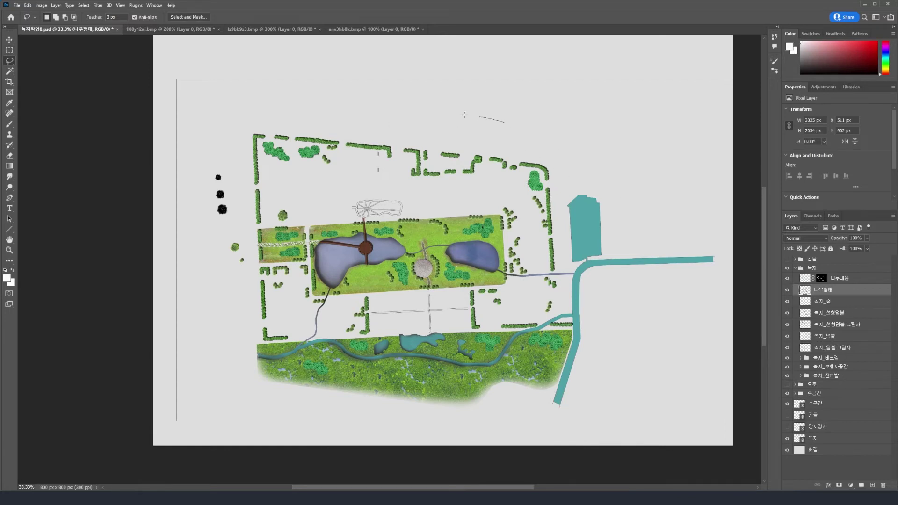
mouse_move(301, 96)
mouse_down()
mouse_move(248, 109)
mouse_move(243, 161)
mouse_up()
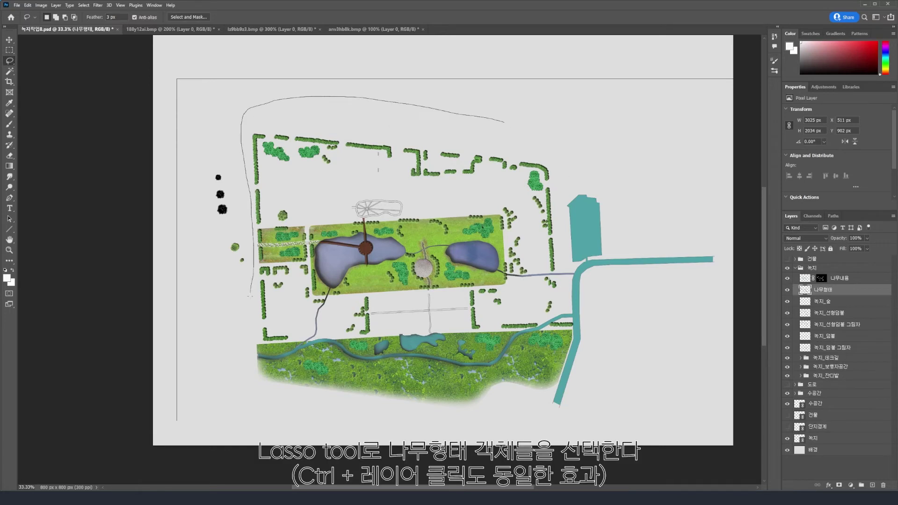
mouse_move(324, 424)
mouse_down()
mouse_move(522, 427)
mouse_move(617, 139)
mouse_move(486, 120)
mouse_move(495, 122)
mouse_up()
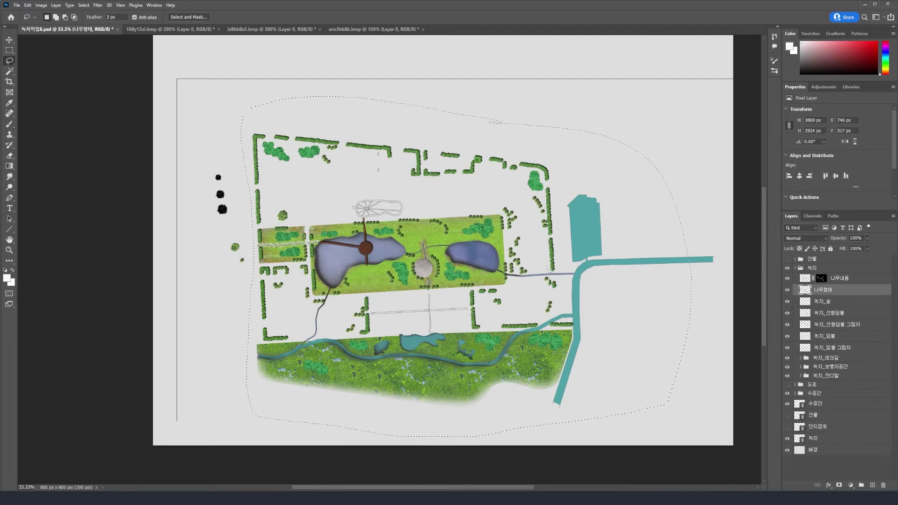
Nudge the selected tree silhouettes a few pixels up and to the right so they form shadows behind the green trees
click(10, 40)
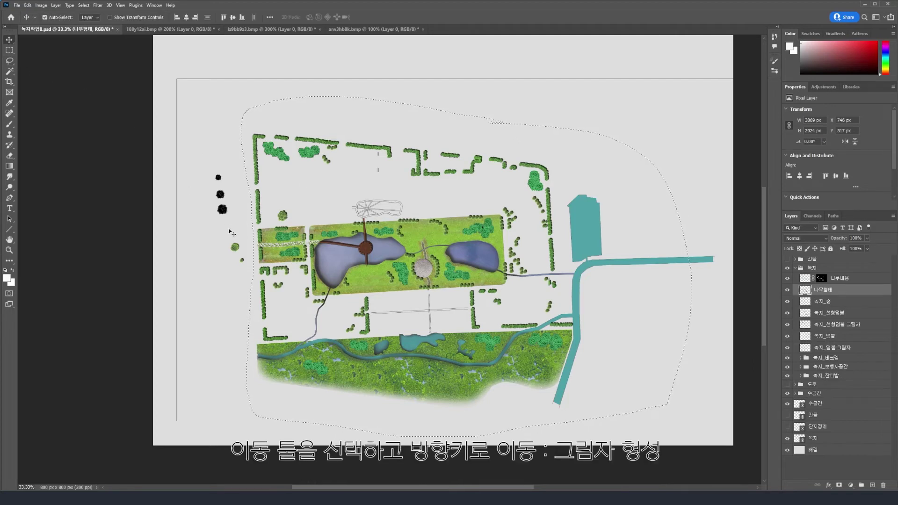
key(Up)
key(Right)
key(Up)
key(Right)
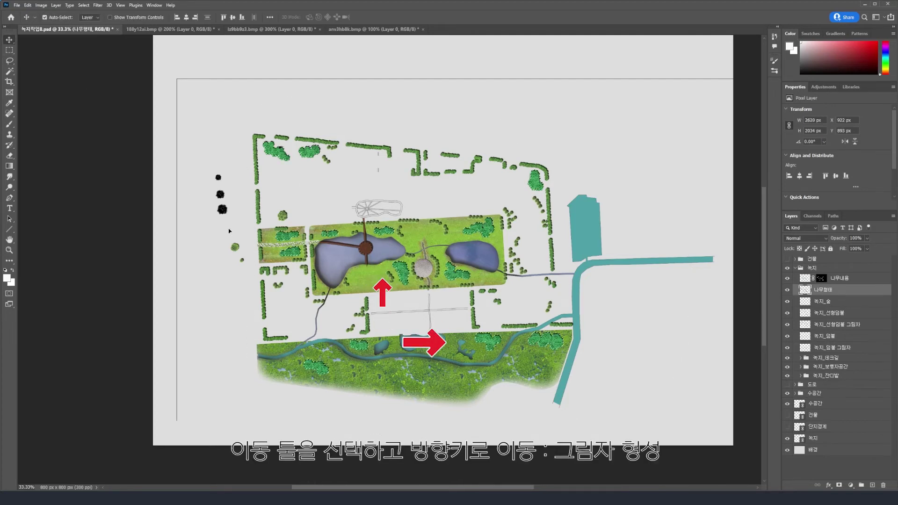
key(Up)
key(Up)
key(Up)
key(Up)
key(Right)
key(Right)
key(Right)
key(Right)
key(Right)
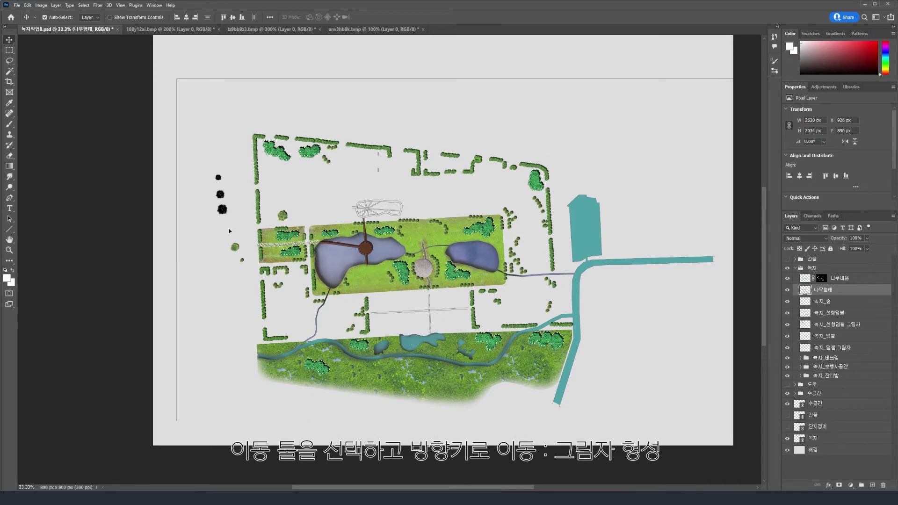
Lower the 나무형태 layer's opacity to 67% and show the 건물 and 도로 groups again
key(ctrl+1)
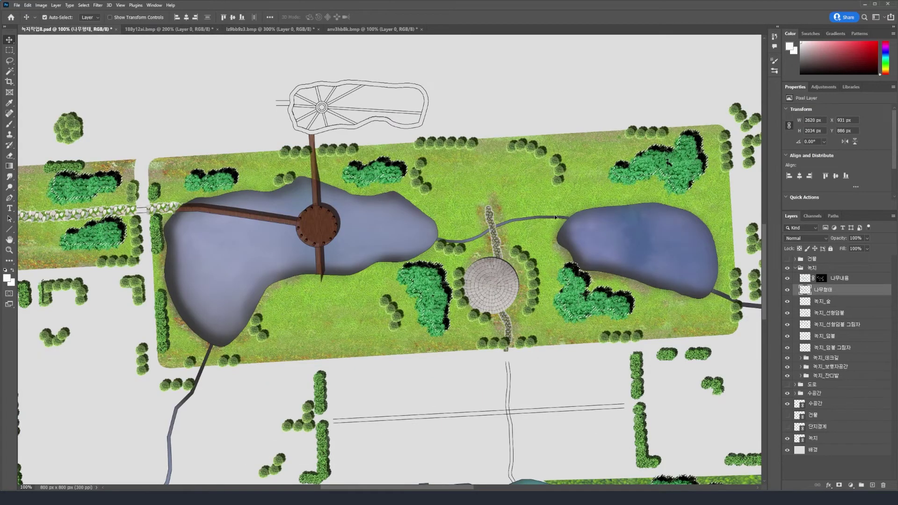
click(867, 238)
drag(868, 246, 862, 253)
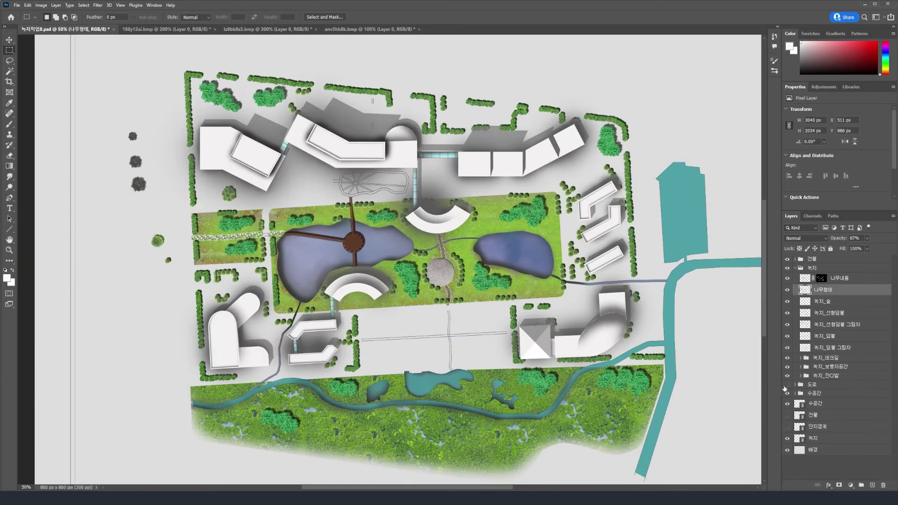
click(787, 384)
Examine the tree shadows up close around the large pond, the westernmost lawn and the sample silhouettes
scroll(561, 294, up, 2)
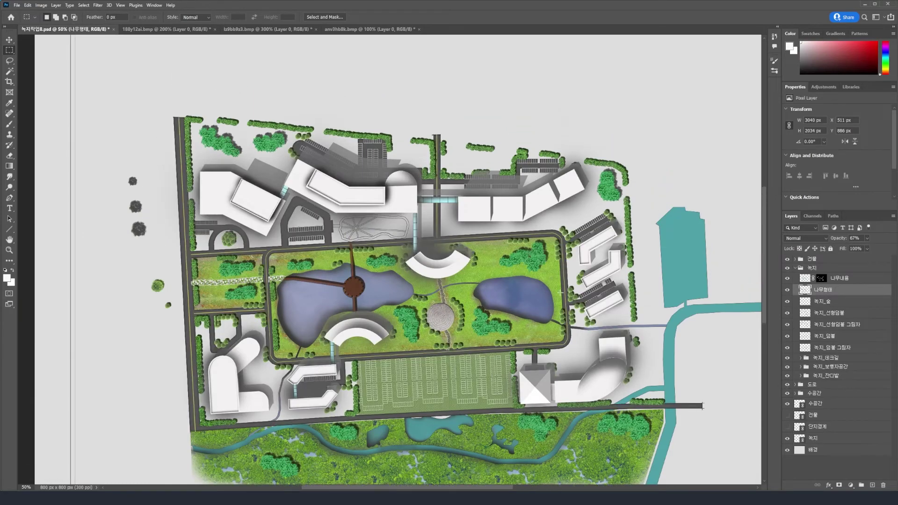
key(ctrl+plus)
key(ctrl+plus)
key(ctrl+plus)
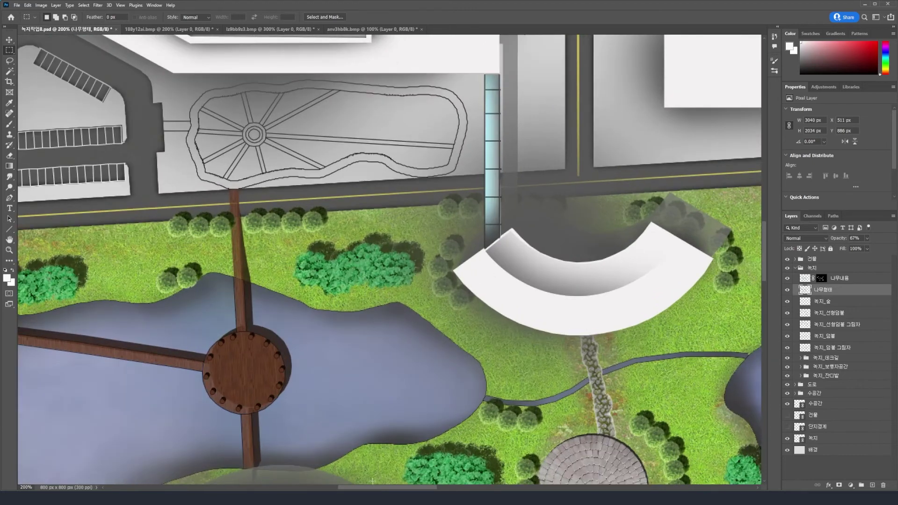
drag(372, 489, 302, 488)
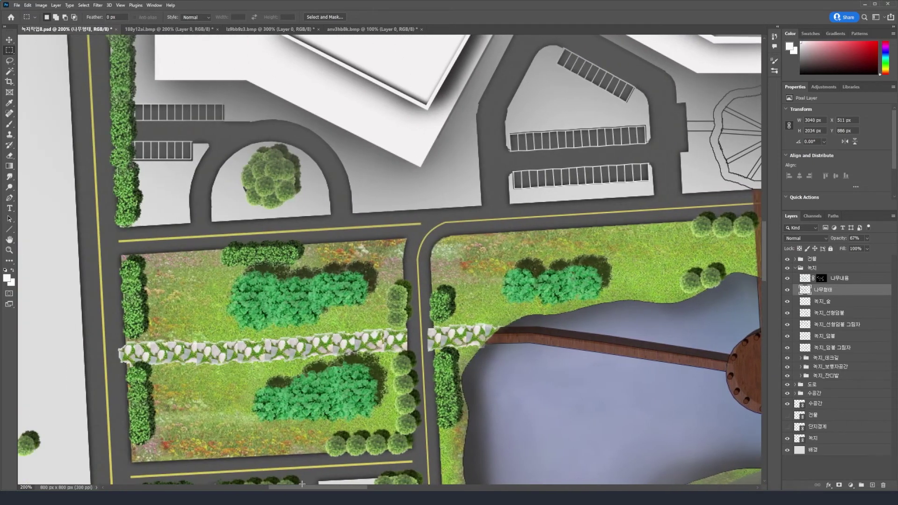
scroll(345, 279, down, 2)
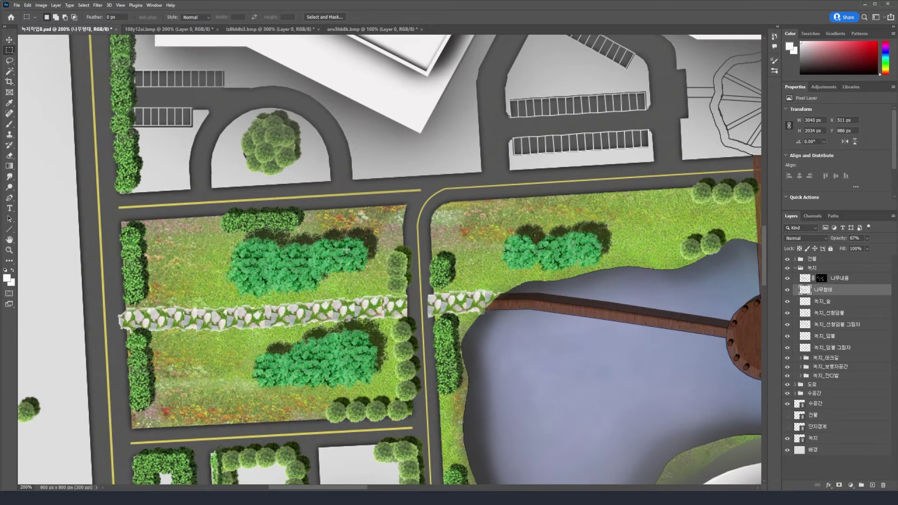
scroll(346, 250, left, 5)
scroll(287, 396, up, 2)
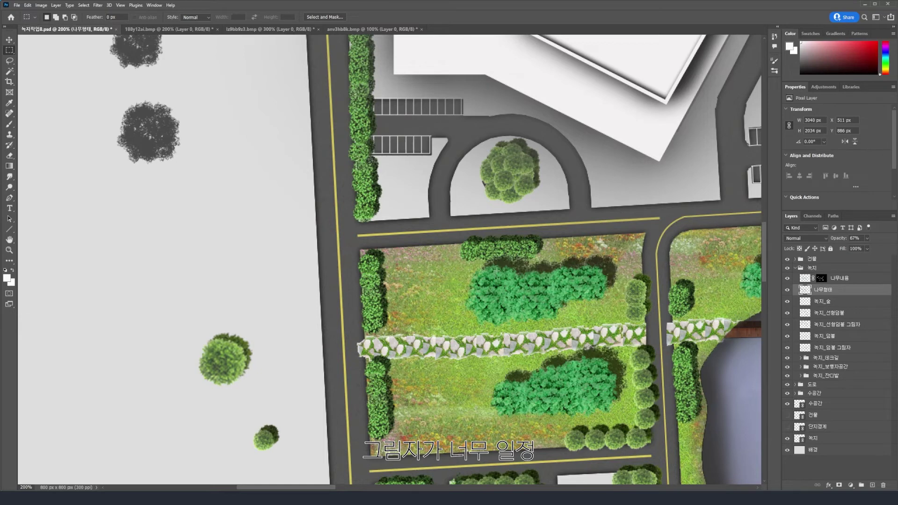
scroll(614, 295, up, 5)
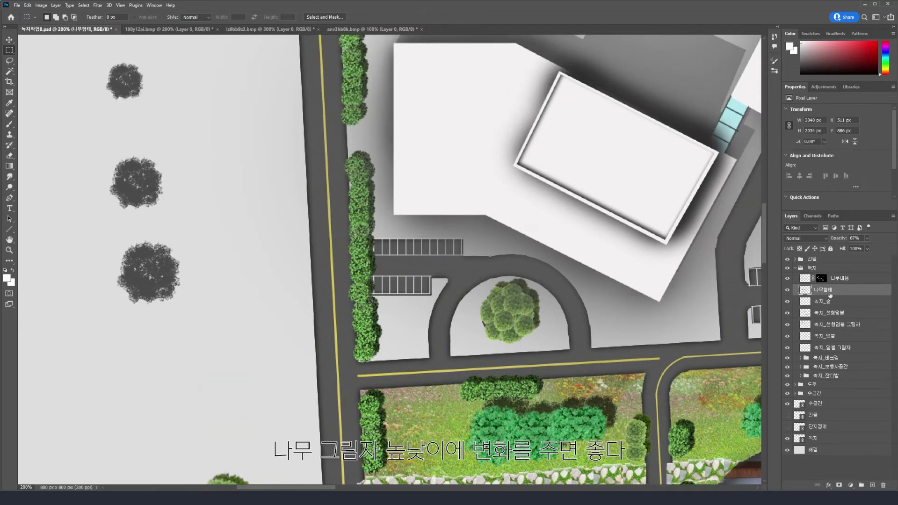
Lasso about half of the largest sample silhouette on 나무형태 and copy it behind the northeast end of the upper westernmost lawn cluster
ctrl+click(806, 291)
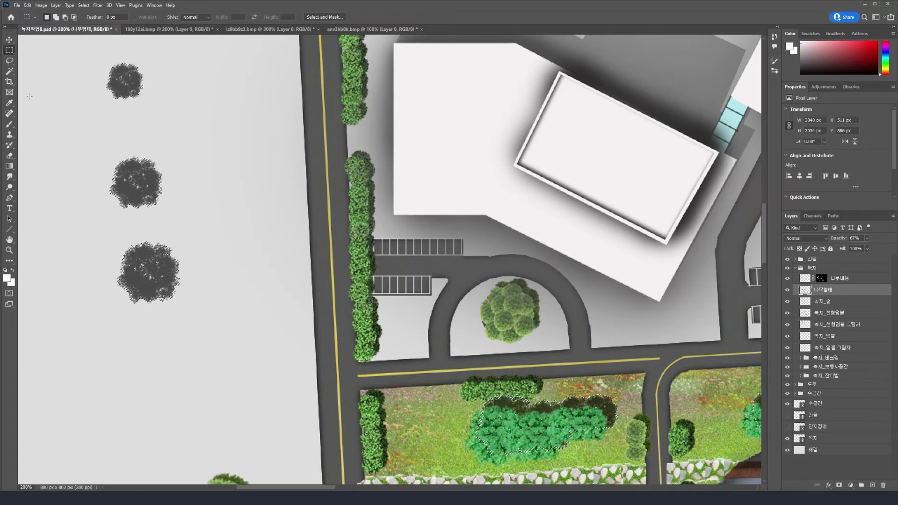
click(10, 61)
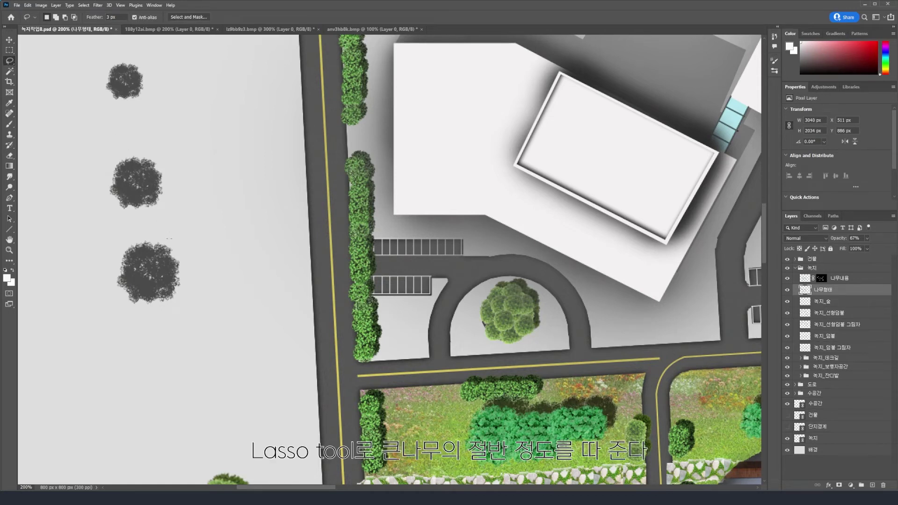
mouse_move(142, 279)
mouse_down()
mouse_move(151, 298)
mouse_move(179, 308)
mouse_move(195, 266)
mouse_move(185, 244)
mouse_up()
scroll(176, 240, down, 4)
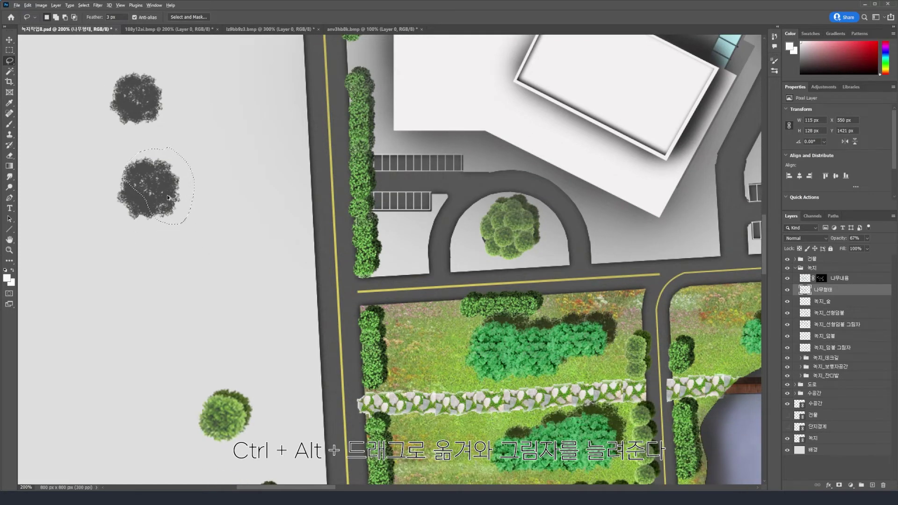
mouse_move(163, 192)
mouse_down()
mouse_move(302, 257)
mouse_move(523, 335)
mouse_move(593, 331)
mouse_up()
scroll(593, 332, down, 3)
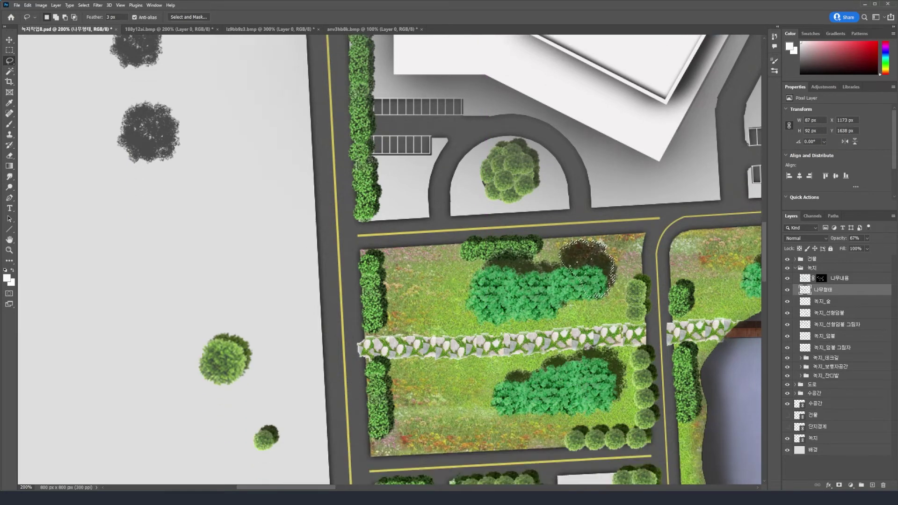
scroll(571, 289, down, 2)
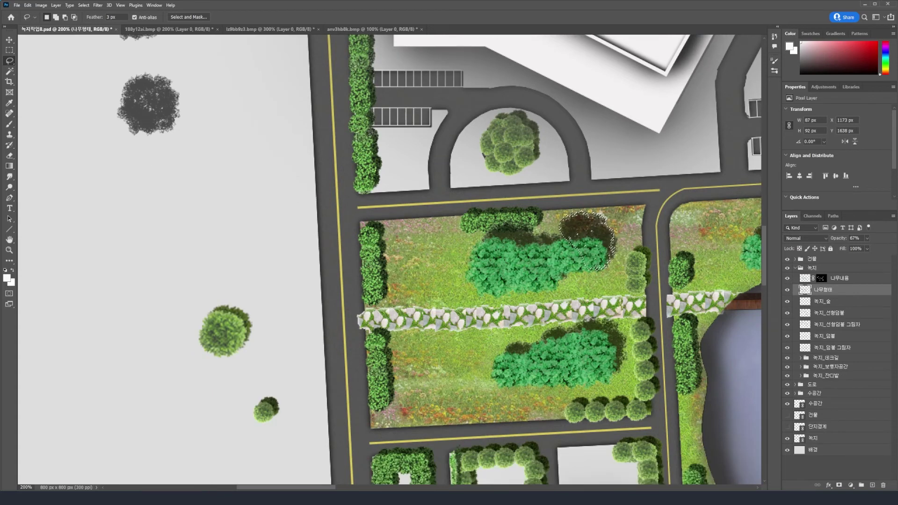
Copy the selected large shadow piece behind tree clusters in the westernmost lawn, the central park and the southern riverside forest
scroll(391, 262, right, 5)
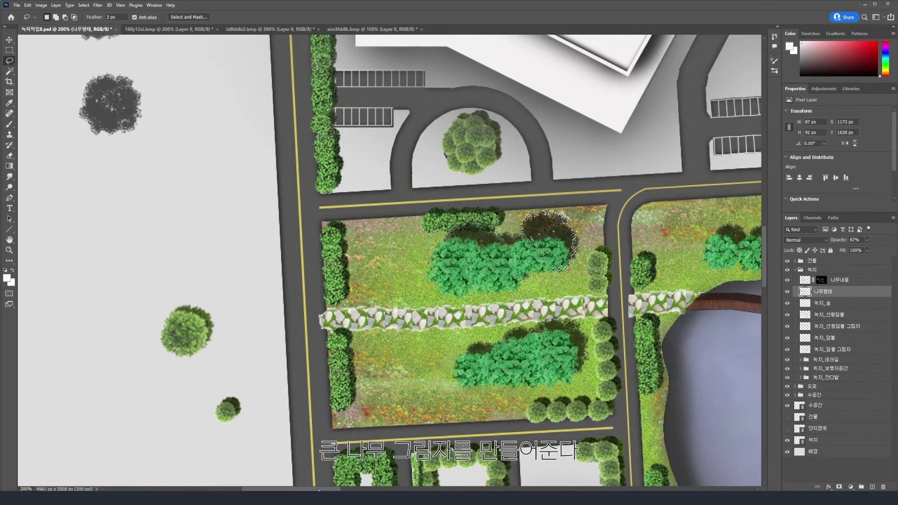
scroll(290, 179, right, 1)
scroll(290, 180, down, 3)
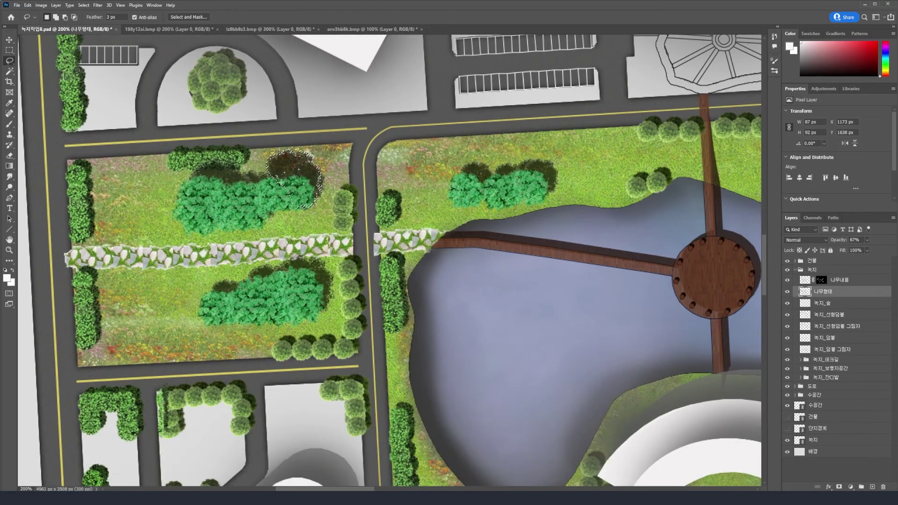
ctrl+alt+drag(290, 179, 406, 287)
key(ctrl+minus)
drag(435, 255, 606, 272)
scroll(623, 111, down, 1)
scroll(294, 419, down, 3)
scroll(150, 369, right, 6)
key(ctrl+minus)
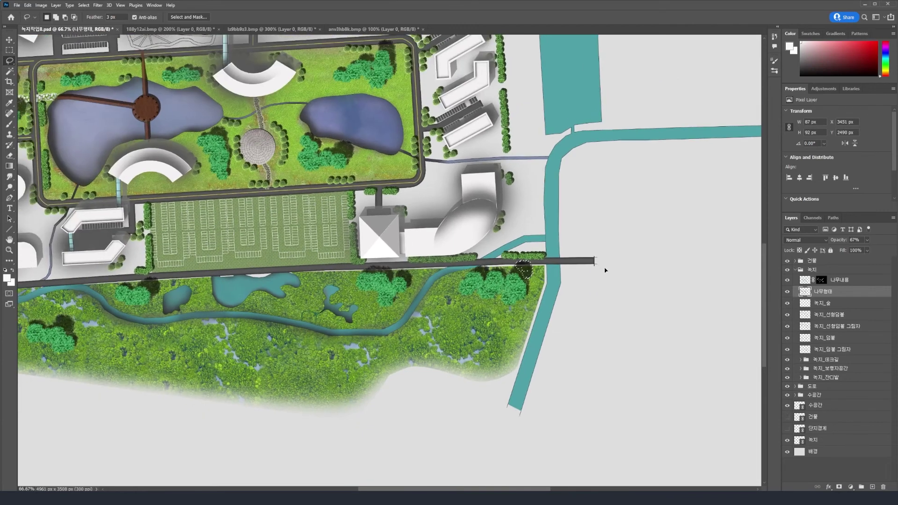
Lasso a 79 by 73 px piece of a sample silhouette and copy it behind the northwest clusters and the southwestern riverside cluster
scroll(389, 260, up, 2)
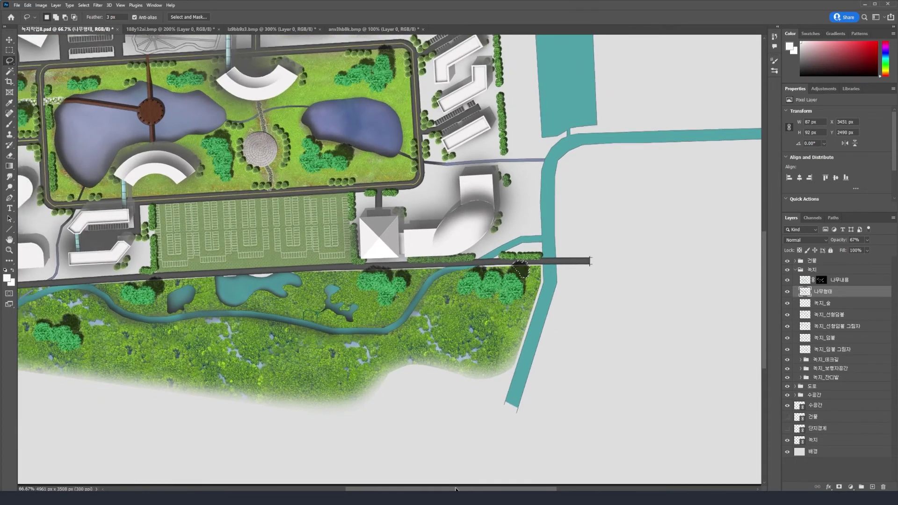
scroll(389, 260, left, 4)
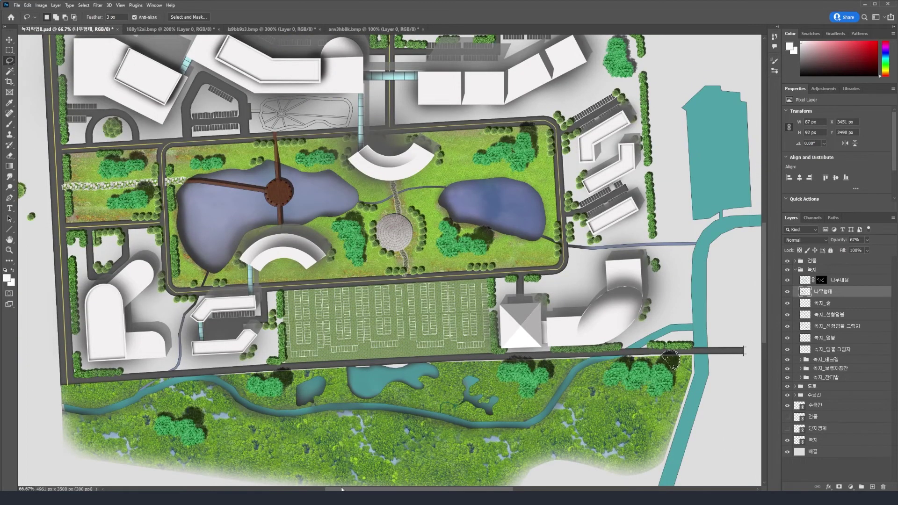
scroll(116, 212, left, 4)
scroll(116, 211, up, 2)
scroll(116, 211, up, 1)
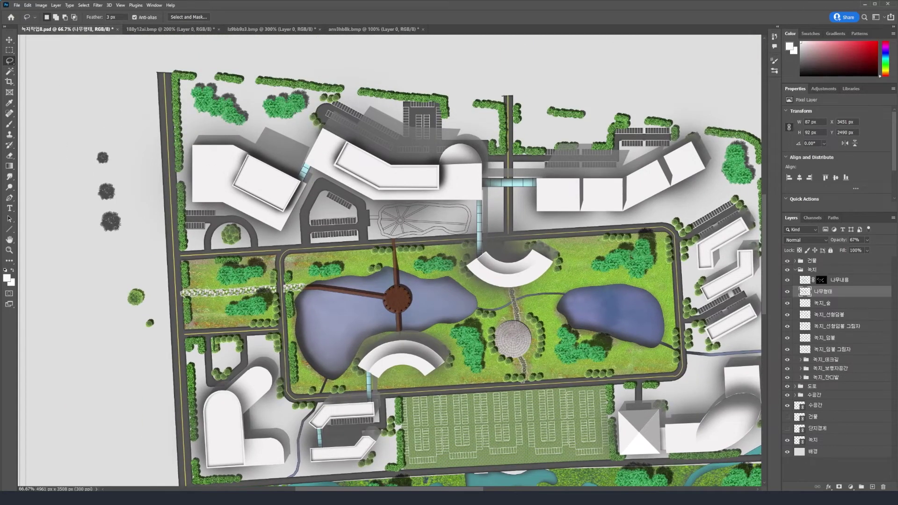
key(ctrl+d)
mouse_move(116, 151)
mouse_down()
mouse_move(109, 153)
mouse_move(251, 234)
mouse_move(271, 276)
mouse_move(234, 303)
mouse_move(244, 310)
mouse_move(334, 256)
mouse_move(319, 270)
mouse_move(447, 256)
mouse_move(502, 348)
mouse_move(584, 335)
mouse_move(613, 255)
mouse_move(767, 164)
mouse_move(252, 93)
mouse_move(286, 97)
mouse_move(306, 472)
mouse_up()
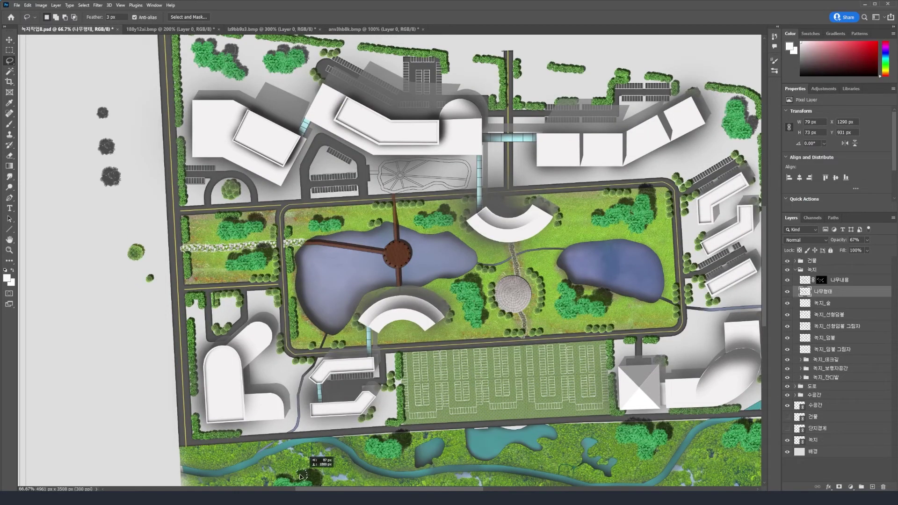
scroll(390, 354, down, 2)
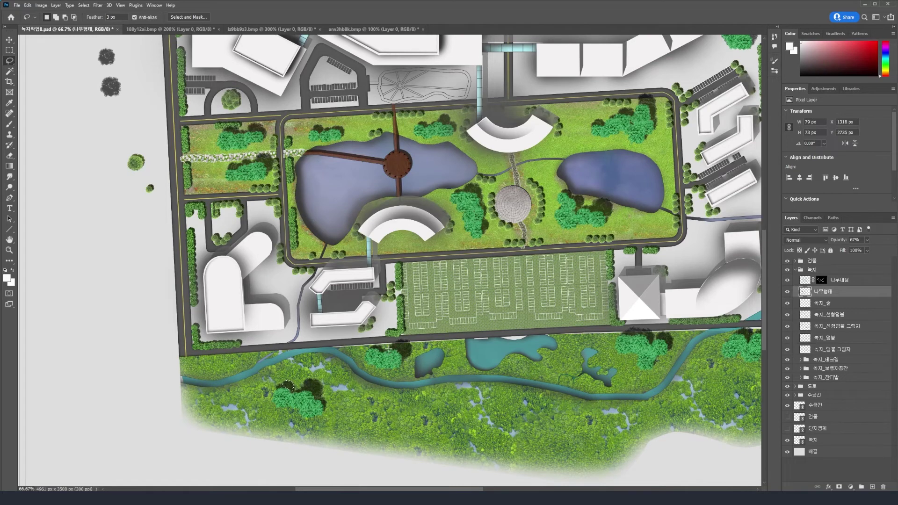
Copy the selected shadow piece behind the eastern riverside clusters and the northeastern tree cluster
drag(304, 389, 659, 341)
drag(400, 489, 461, 490)
drag(411, 340, 544, 348)
scroll(432, 360, up, 1)
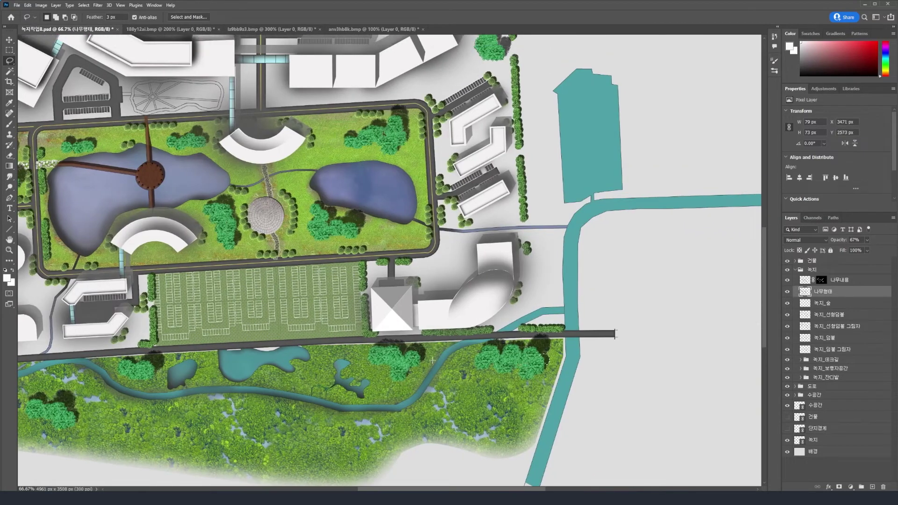
scroll(542, 358, up, 3)
drag(542, 418, 482, 94)
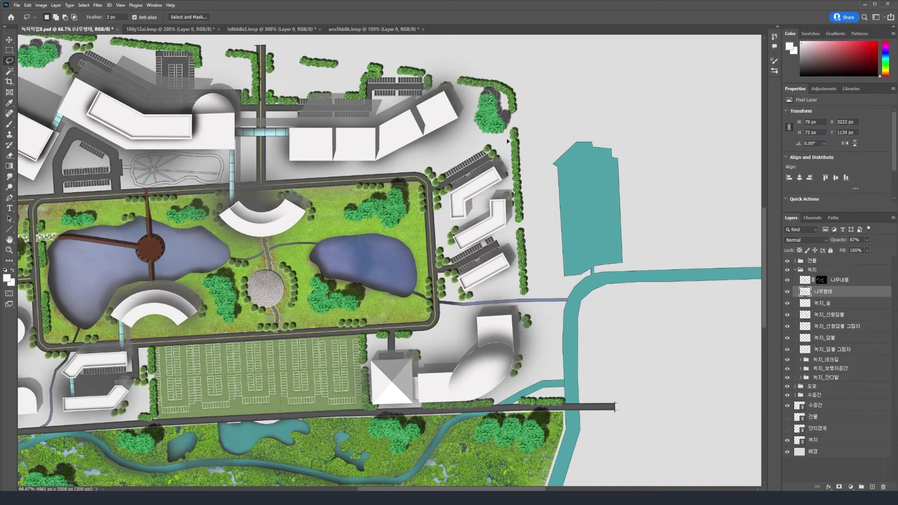
key(ctrl+minus)
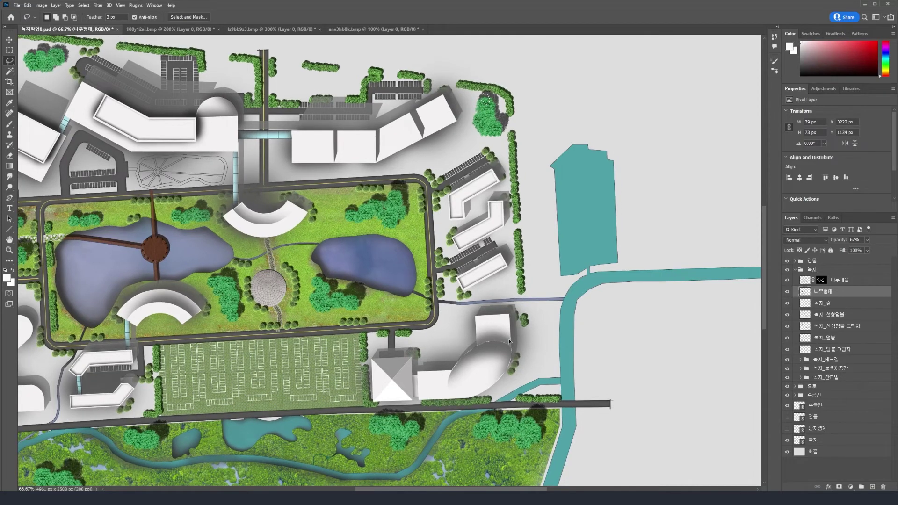
Switch to the Brush tool and choose a near-black foreground colour
key(ctrl+minus)
key(ctrl+minus)
key(ctrl+minus)
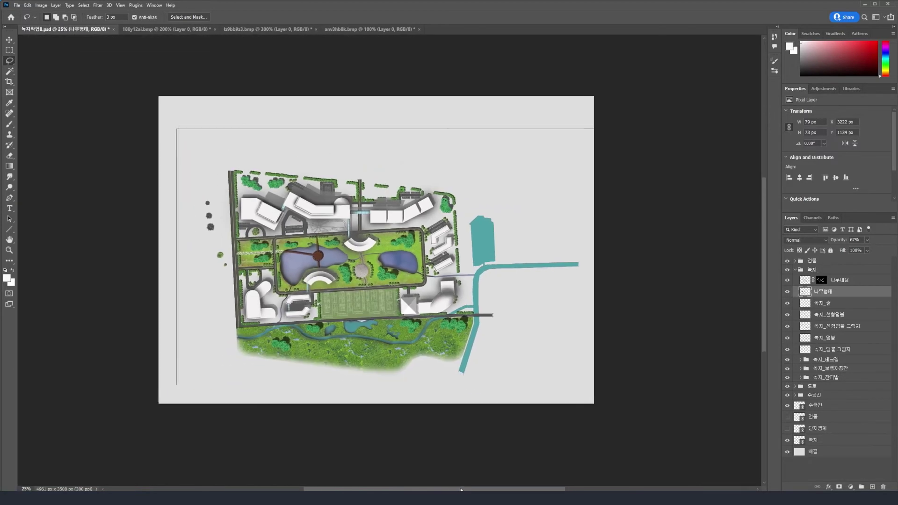
key(ctrl+plus)
key(ctrl+plus)
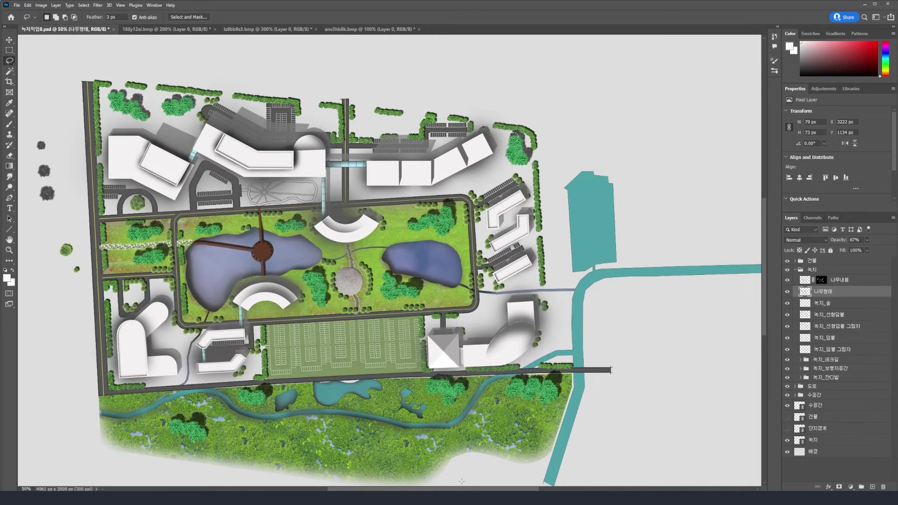
scroll(413, 257, up, 2)
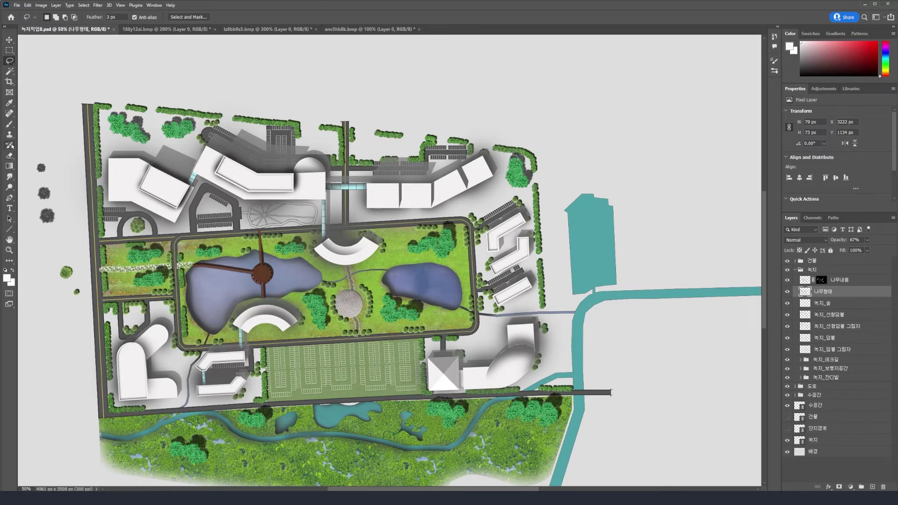
key(shift+b)
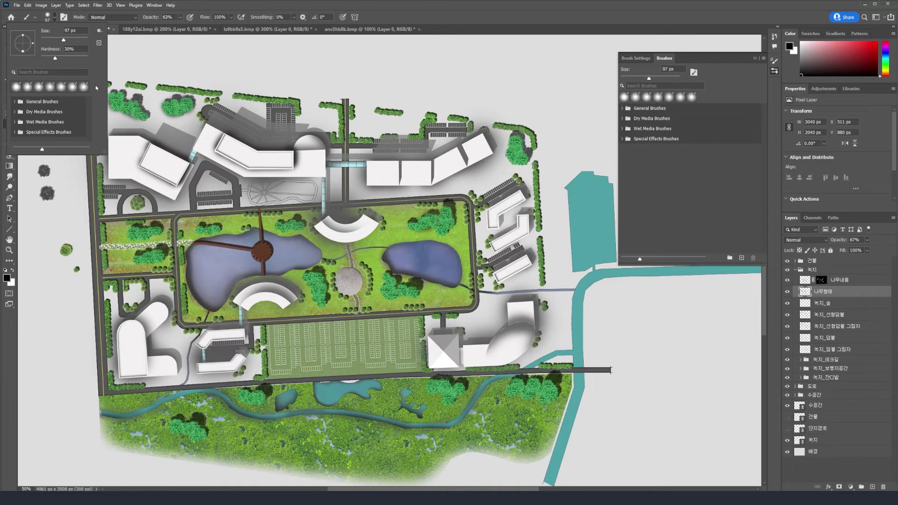
click(186, 6)
click(7, 279)
drag(421, 191, 422, 203)
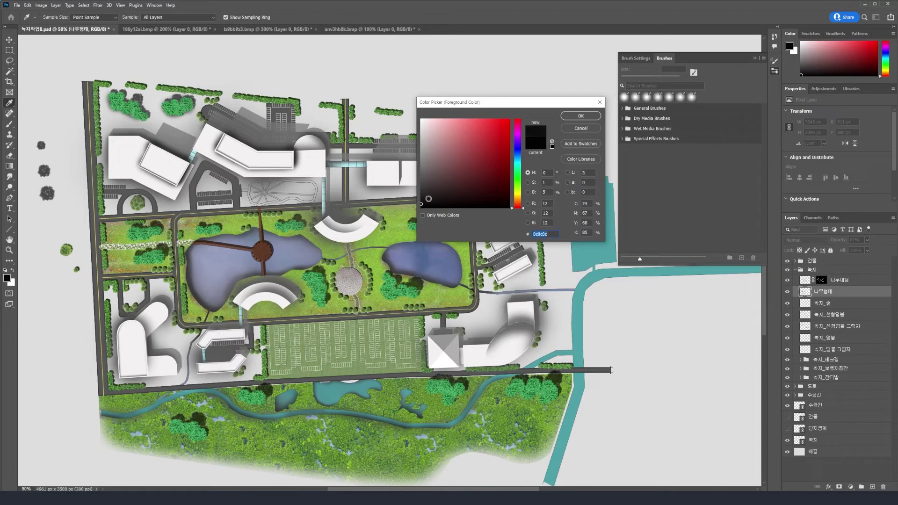
click(568, 116)
Set the brush to 88 px size, 32% hardness and 68% opacity
click(54, 17)
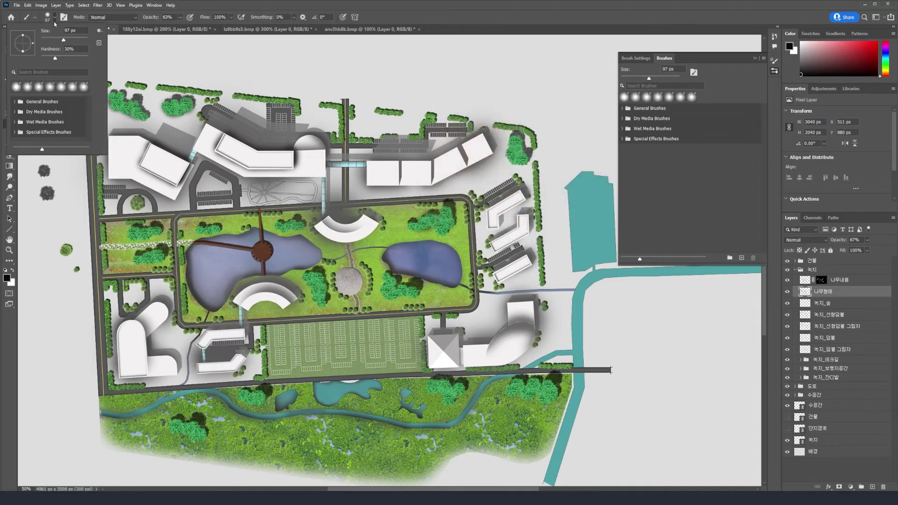
drag(61, 41, 62, 41)
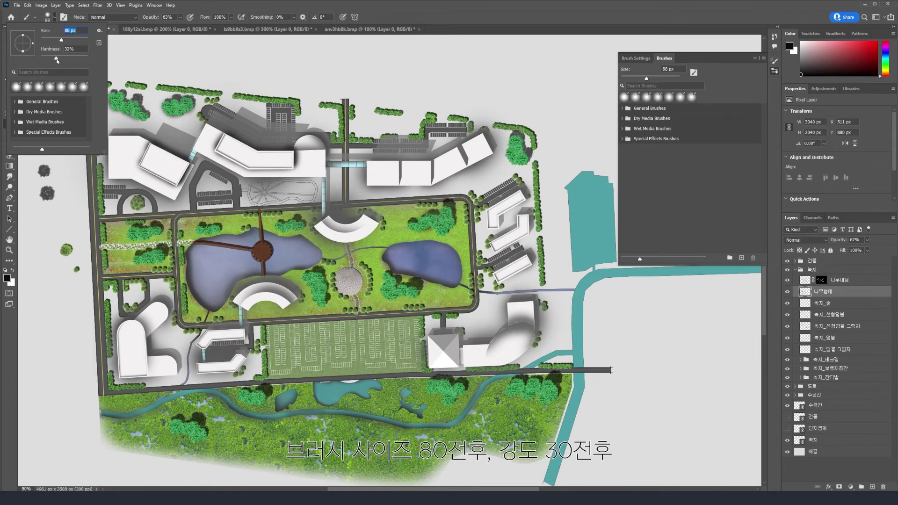
click(181, 16)
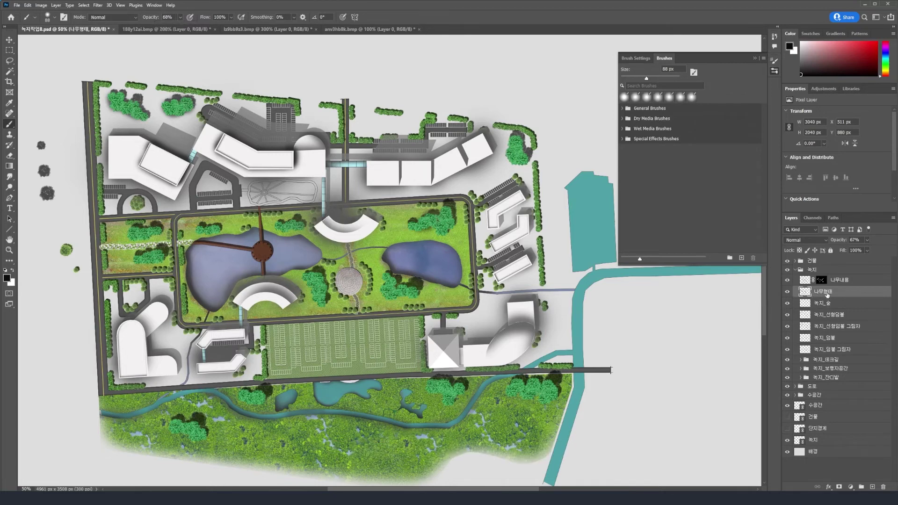
Rename the 나무형태 layer to 나무그림자
double_click(824, 291)
click(824, 292)
text(그림)
key(Delete)
key(Delete)
key(Return)
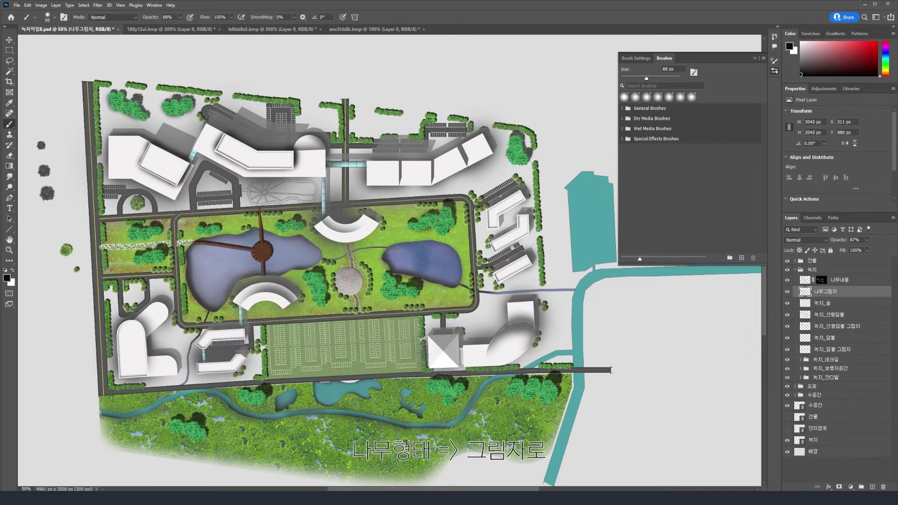
Dab soft dark shading on 나무그림자 around the edges of the two northwest tree clusters
key(ctrl+plus)
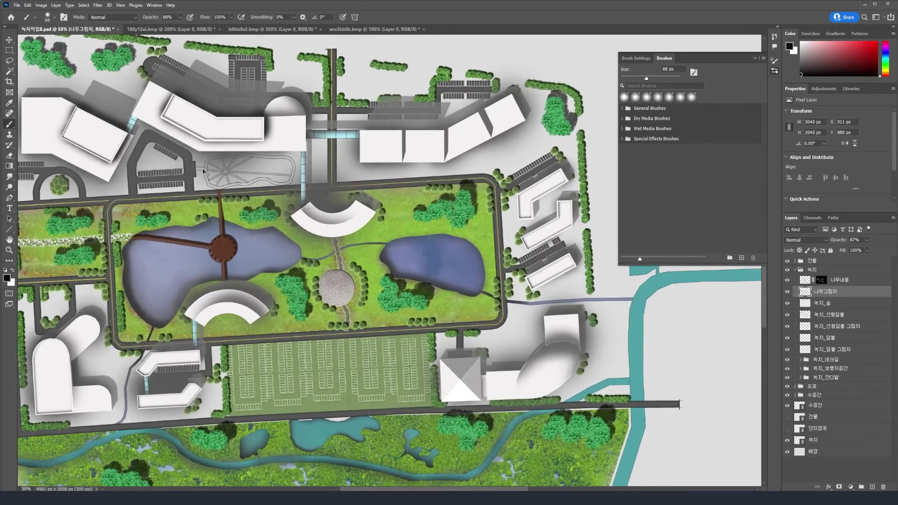
scroll(203, 170, up, 2)
scroll(203, 170, left, 1)
scroll(163, 159, up, 2)
scroll(163, 159, left, 1)
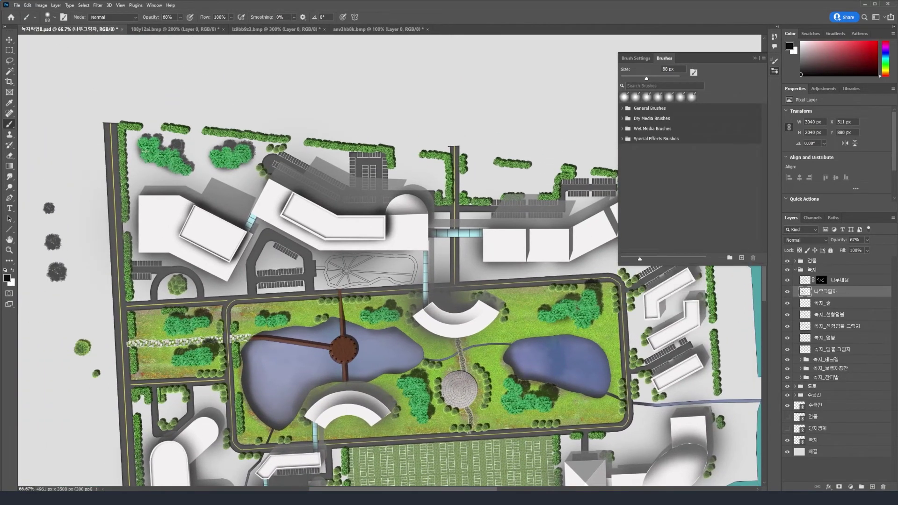
mouse_move(146, 151)
mouse_down()
mouse_move(167, 163)
mouse_move(152, 142)
mouse_up()
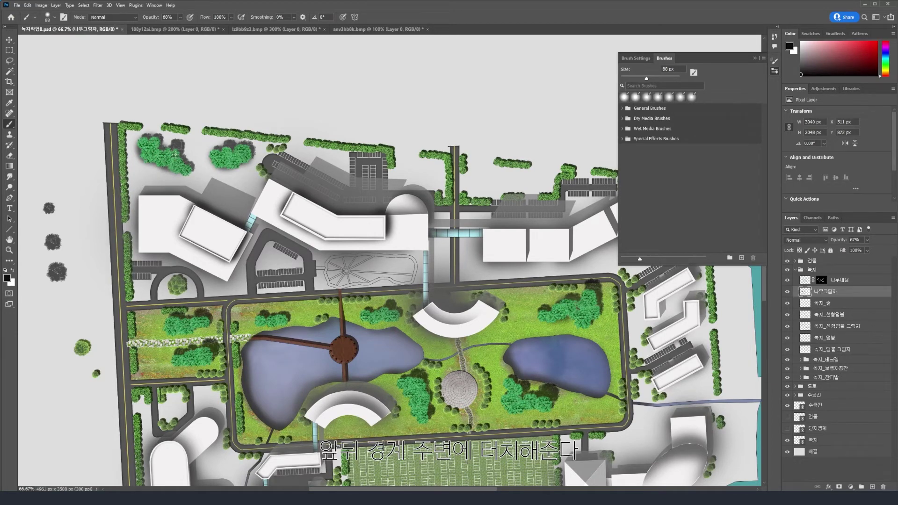
drag(181, 162, 187, 159)
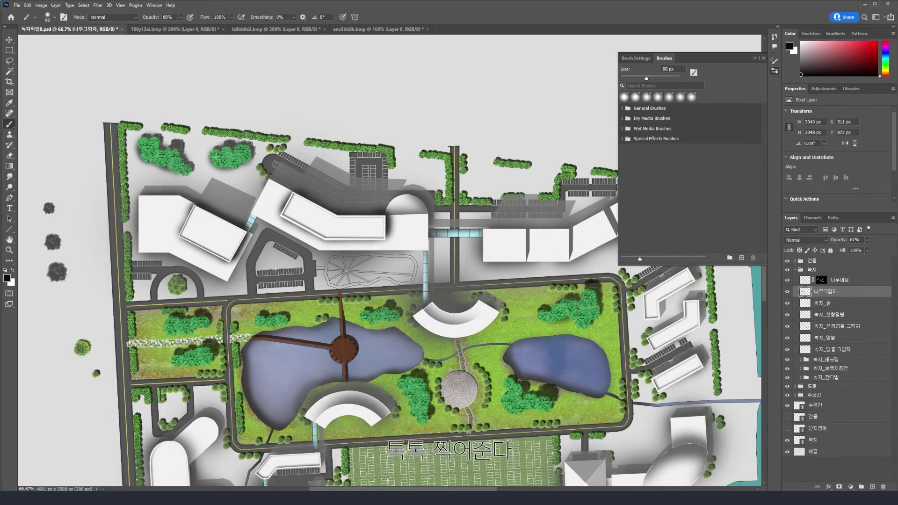
click(243, 157)
Dab soft shadow around the northeastern tree cluster and the easternmost riverside cluster
scroll(235, 193, right, 3)
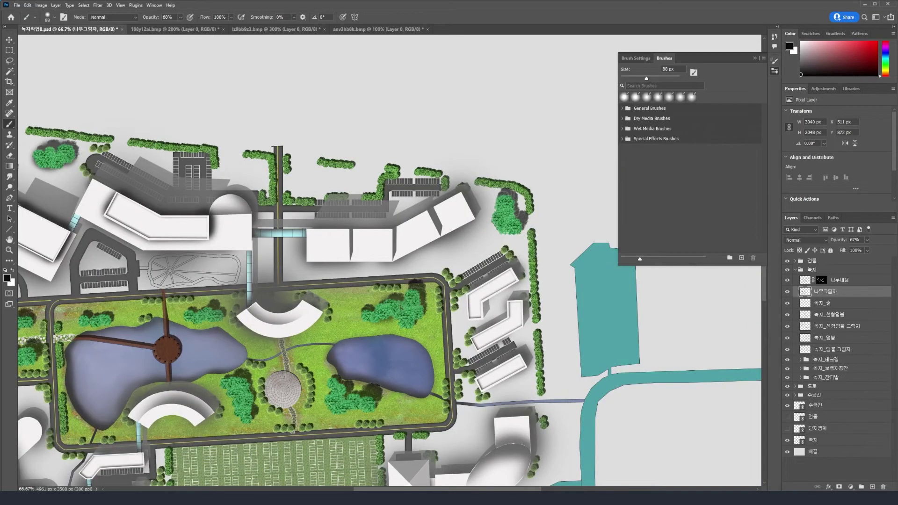
click(499, 209)
mouse_move(502, 207)
mouse_down()
mouse_move(495, 225)
mouse_move(509, 226)
mouse_up()
scroll(512, 261, down, 3)
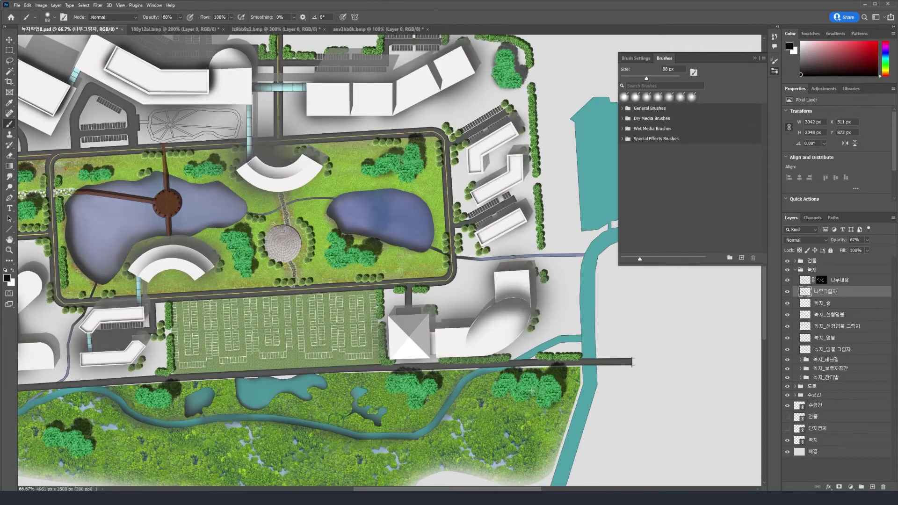
drag(529, 391, 503, 390)
Enlarge the brush to 96 px and dab shadow around the southwestern riverside tree cluster
scroll(502, 396, down, 2)
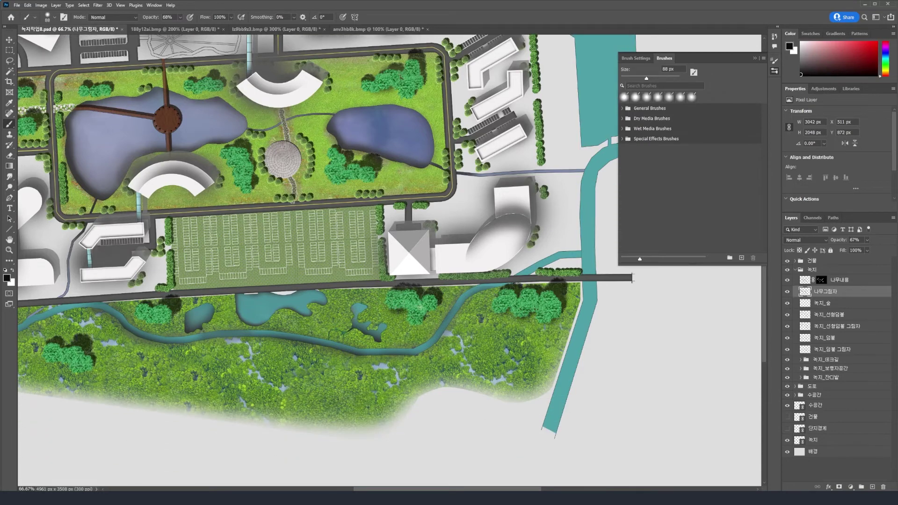
mouse_move(152, 313)
mouse_down()
mouse_move(335, 251)
mouse_move(311, 247)
mouse_up()
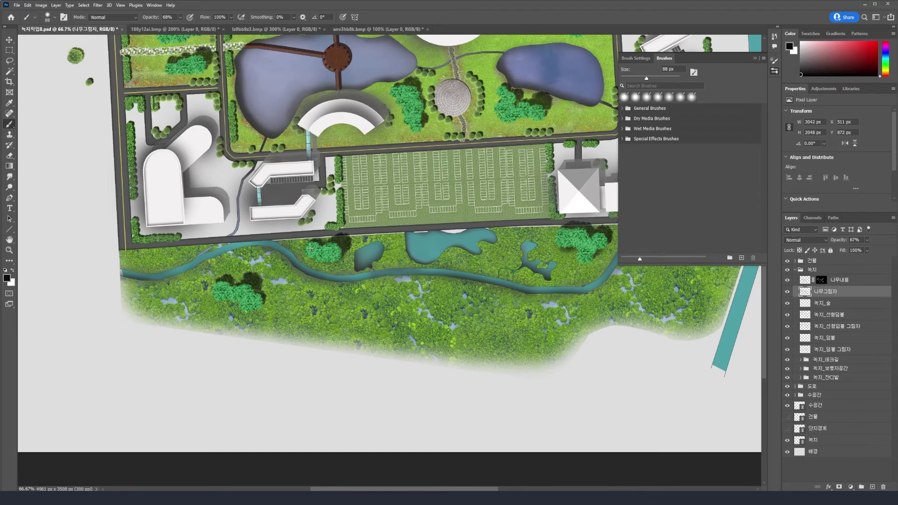
mouse_move(248, 289)
mouse_down()
mouse_move(213, 285)
mouse_move(227, 302)
mouse_move(246, 302)
mouse_up()
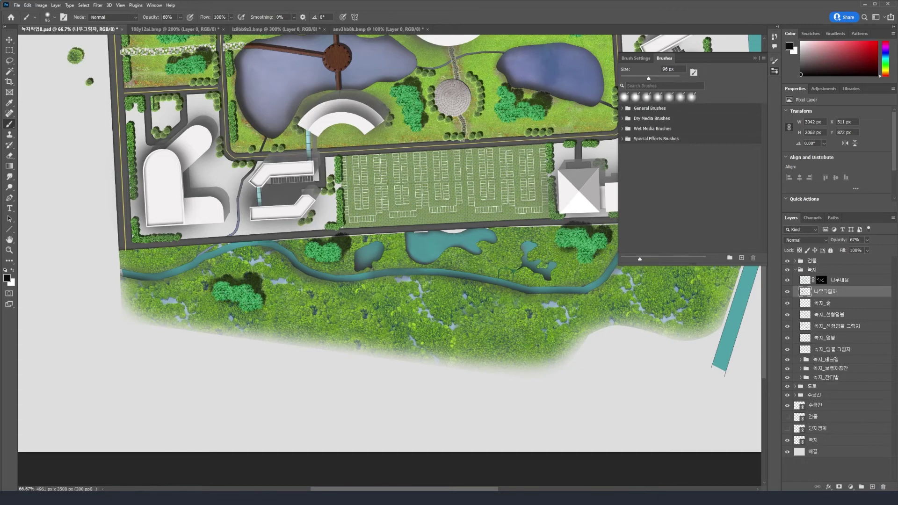
Dab soft shadow around the tree clusters in the westernmost lawn
scroll(320, 271, up, 3)
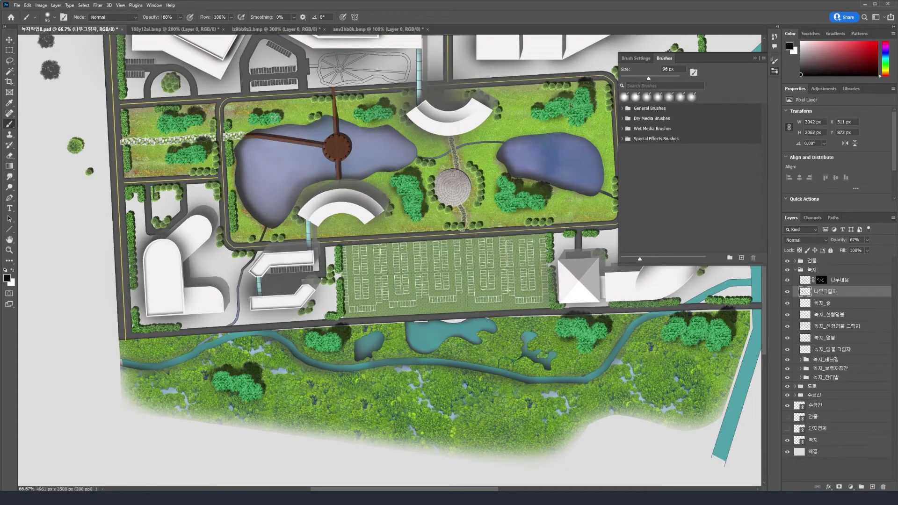
click(180, 116)
click(178, 127)
drag(168, 127, 192, 128)
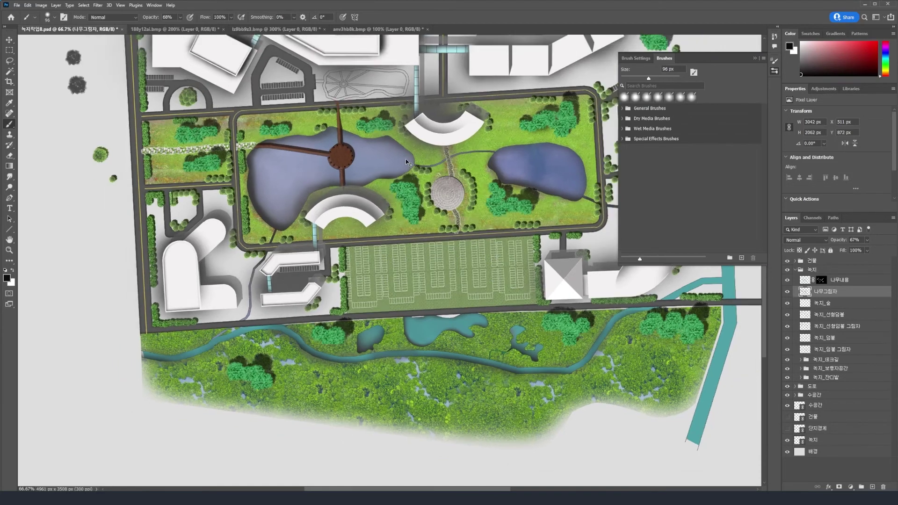
Lower the 나무그림자 layer opacity to 60%, switch to the rectangular marquee and hide the brush presets
key(ctrl+minus)
key(ctrl+minus)
click(866, 239)
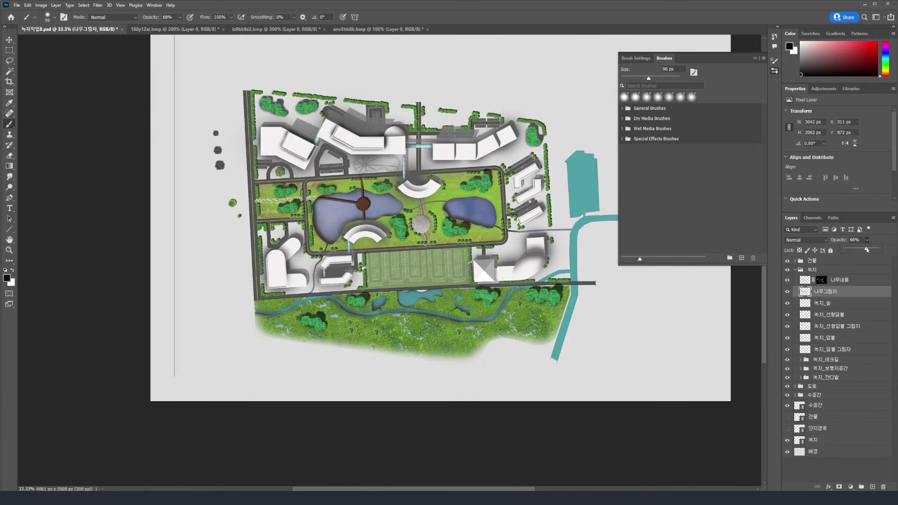
mouse_move(865, 250)
mouse_down()
mouse_move(854, 251)
mouse_move(871, 254)
mouse_up()
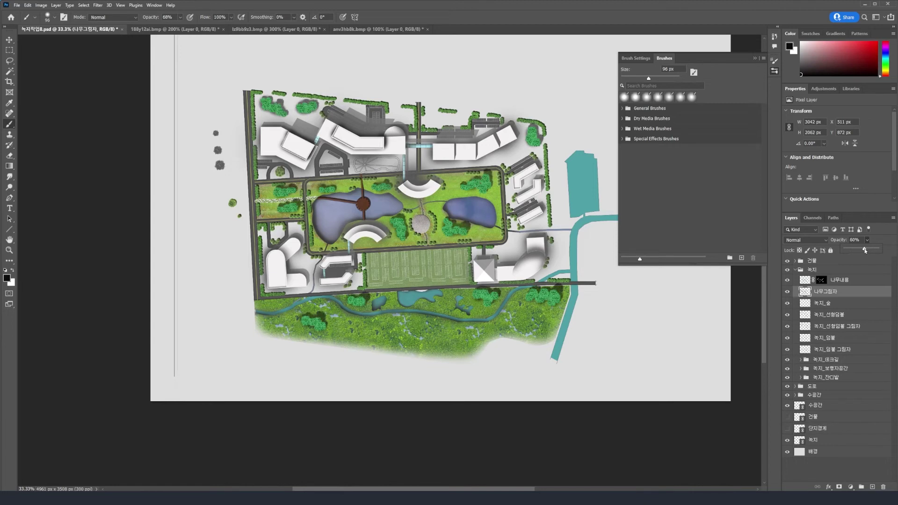
click(13, 56)
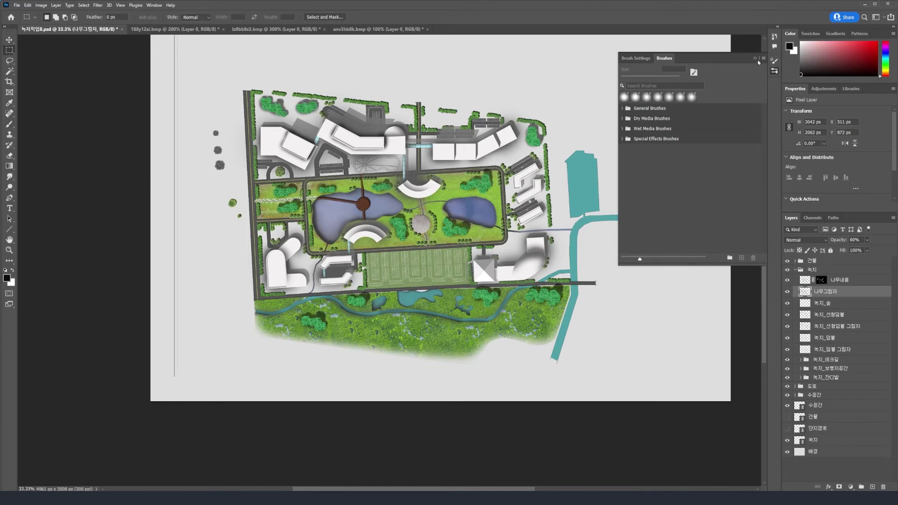
click(774, 71)
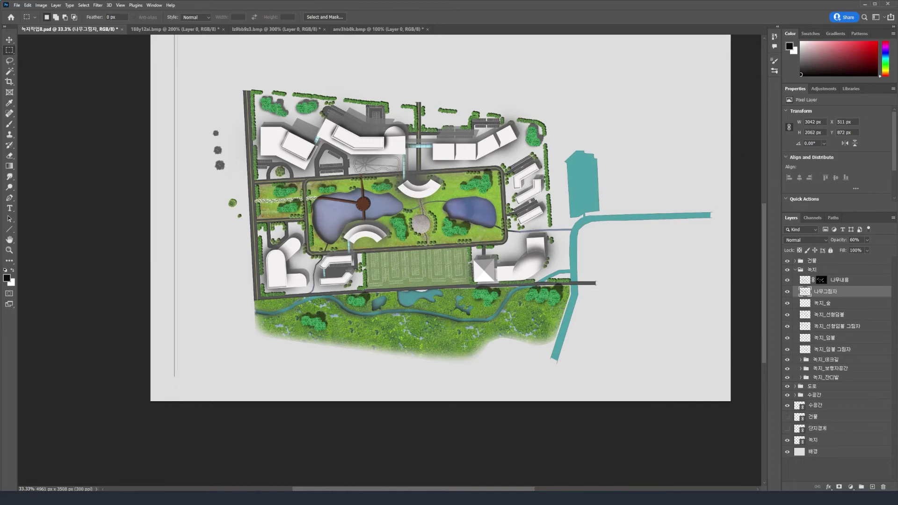
key(ctrl+plus)
key(ctrl+plus)
scroll(205, 172, up, 5)
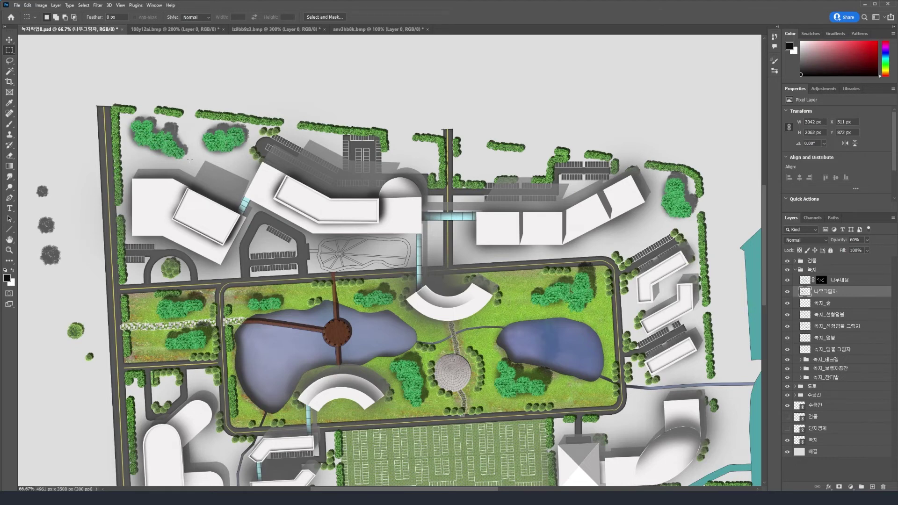
key(b)
scroll(43, 124, up, 2)
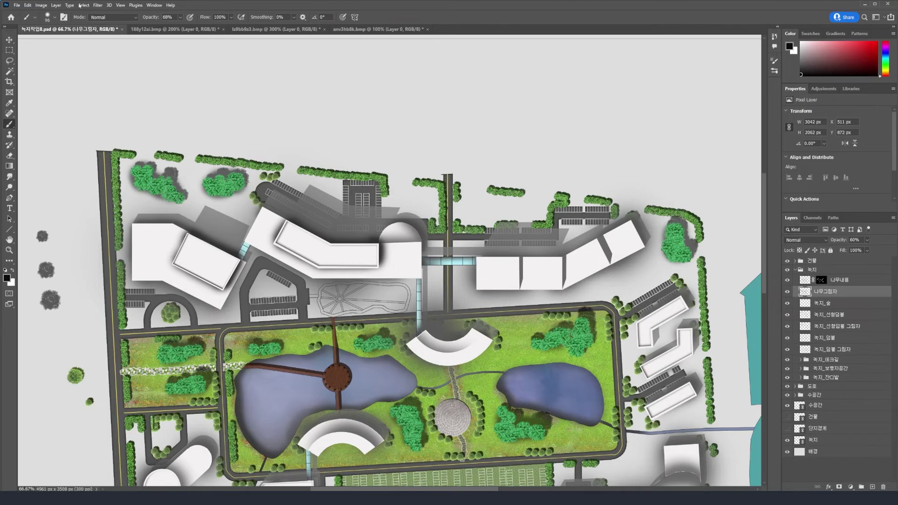
key(m)
scroll(49, 60, down, 2)
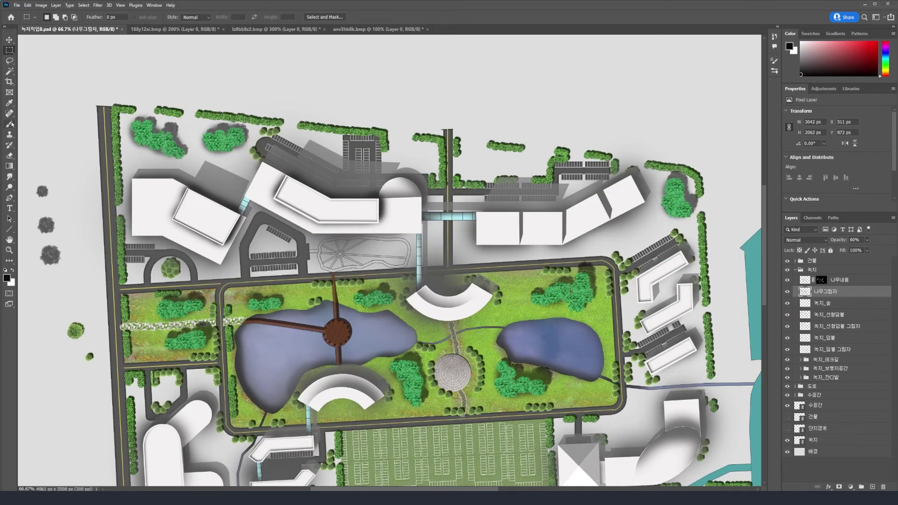
Activate the Brush tool and set a brush smaller than the trees, 33 px with 29% hardness
key(b)
scroll(49, 167, up, 2)
click(50, 17)
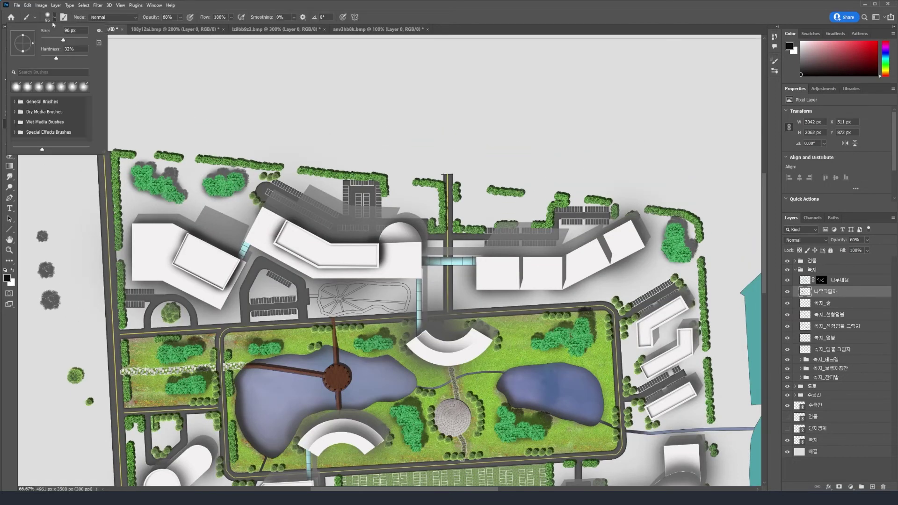
click(63, 46)
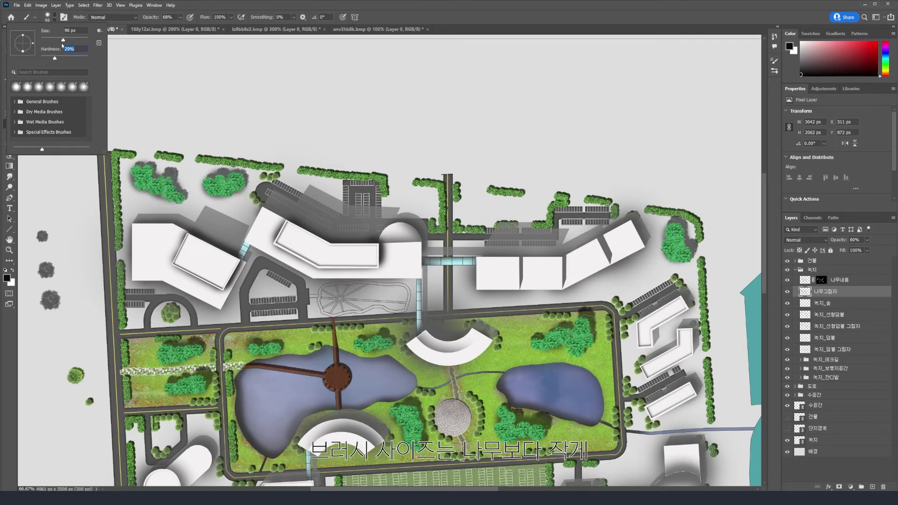
drag(55, 40, 48, 40)
click(180, 18)
drag(176, 28, 167, 28)
key(Escape)
Make the pixel content of the 나무내용 layer the painting target and set the brush opacity to 17%
click(807, 290)
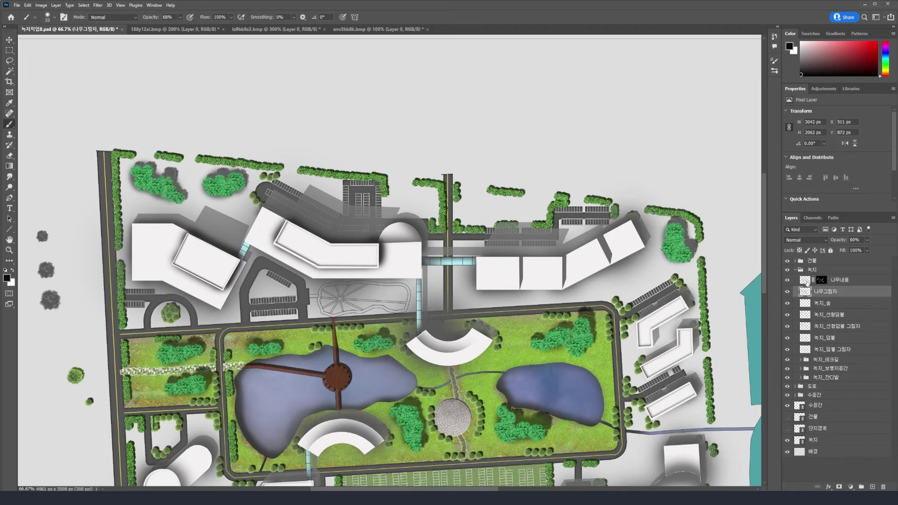
click(807, 282)
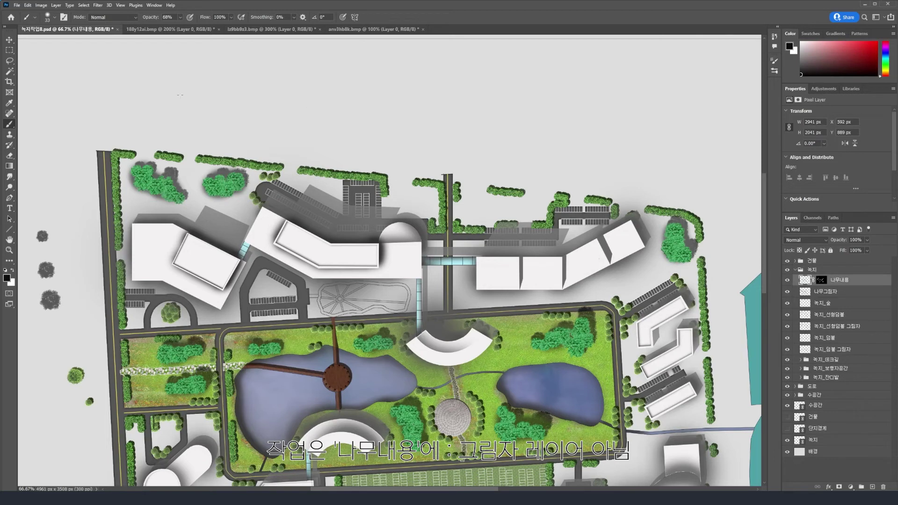
key(1)
key(7)
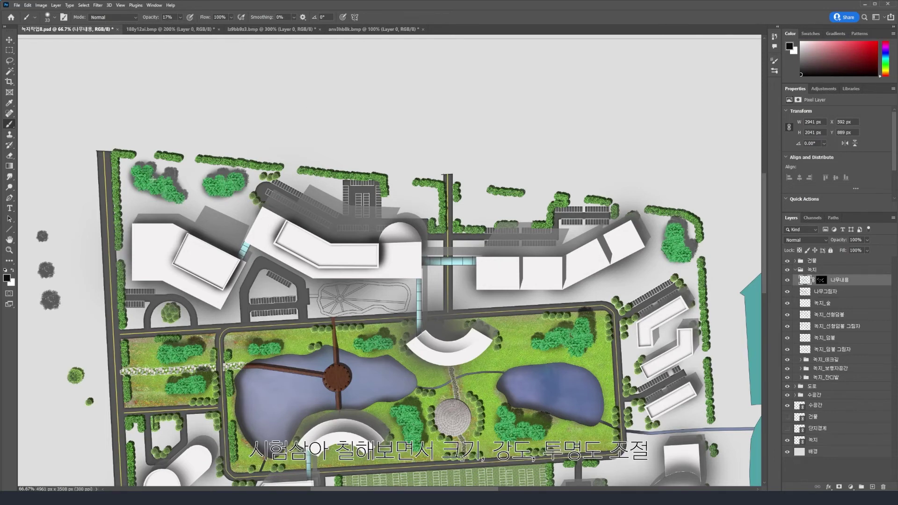
Reduce the brush to 18 px with 26% hardness for fine shading of the tree canopies
click(54, 16)
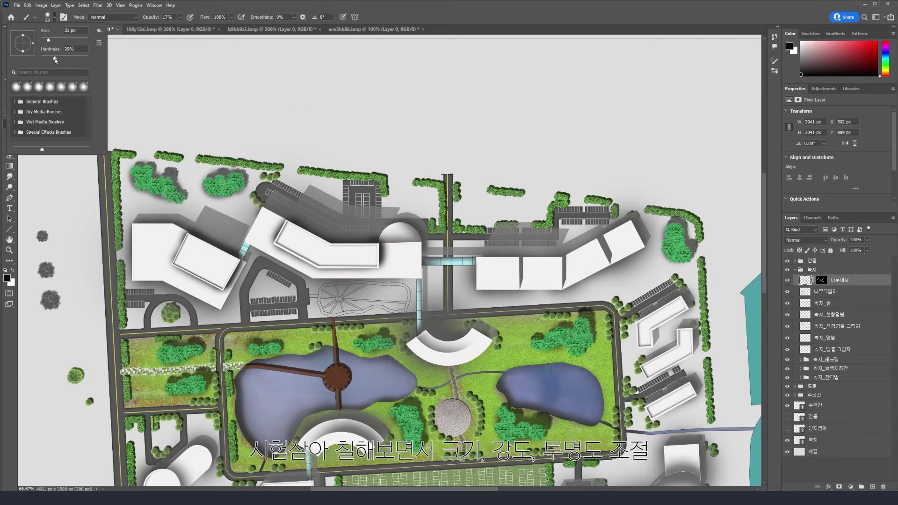
click(54, 59)
drag(47, 40, 45, 41)
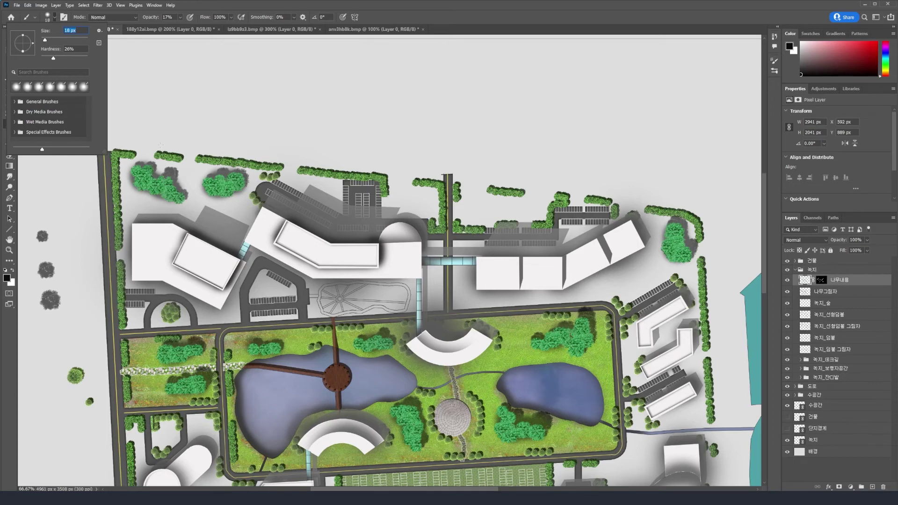
key(ctrl+plus)
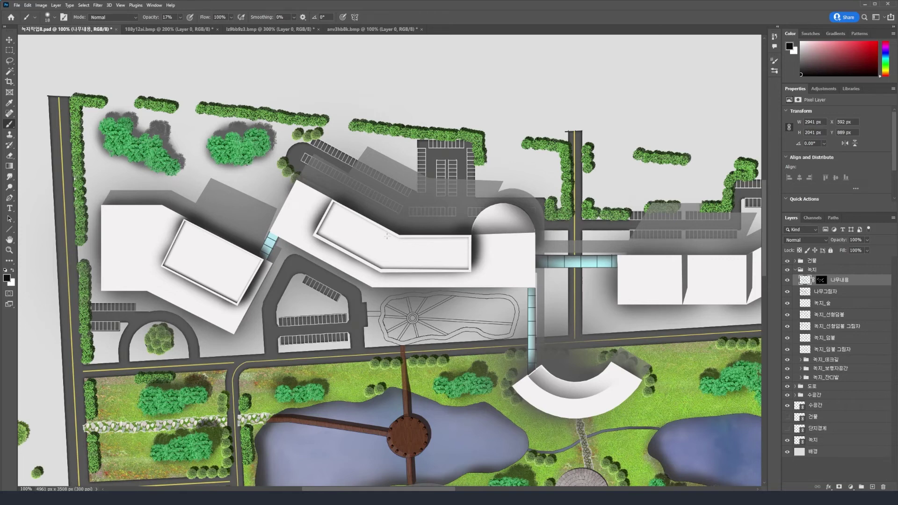
Paint dark shading over the tree canopies along the plan's northern edge, lowering the brush opacity to 15%
mouse_move(107, 116)
mouse_down()
mouse_move(131, 119)
mouse_move(125, 147)
mouse_move(126, 136)
mouse_move(143, 145)
mouse_move(158, 140)
mouse_move(174, 163)
mouse_move(156, 148)
mouse_move(227, 132)
mouse_move(243, 145)
mouse_move(239, 135)
mouse_move(264, 134)
mouse_move(265, 153)
mouse_up()
click(180, 16)
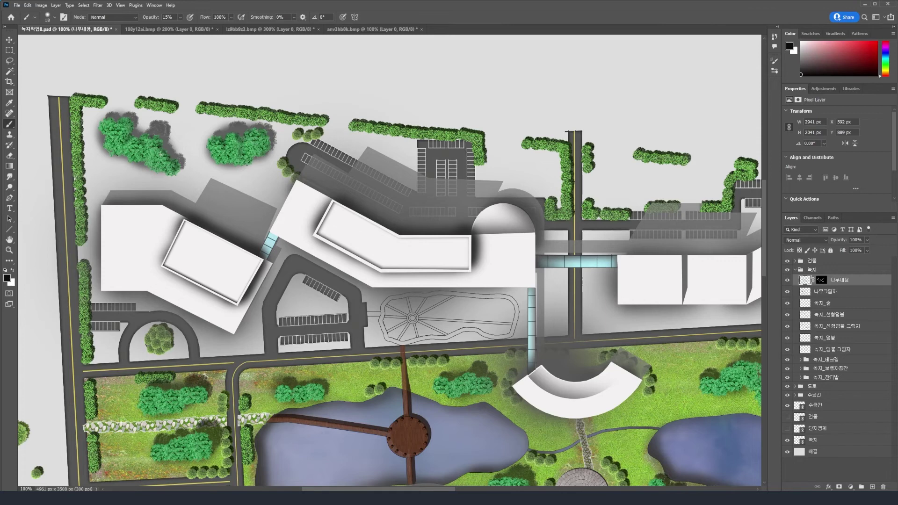
mouse_move(142, 148)
mouse_down()
mouse_move(126, 121)
mouse_move(129, 138)
mouse_move(144, 136)
mouse_move(174, 163)
mouse_up()
scroll(430, 345, right, 5)
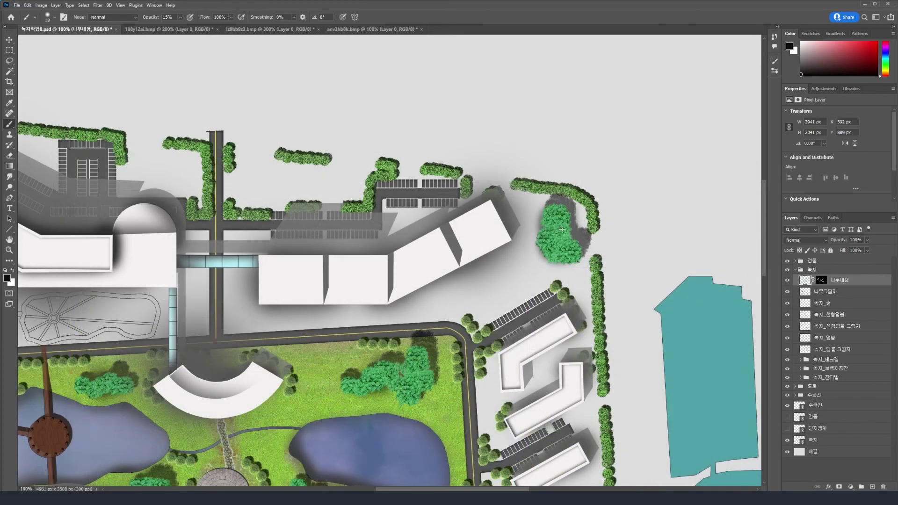
mouse_move(565, 243)
mouse_down()
mouse_move(549, 226)
mouse_move(563, 239)
mouse_move(558, 260)
mouse_move(560, 206)
mouse_move(572, 242)
mouse_move(554, 257)
mouse_up()
Paint the same dark canopy shading on the tree clusters in the central park and the southern riverside forest
scroll(389, 208, down, 3)
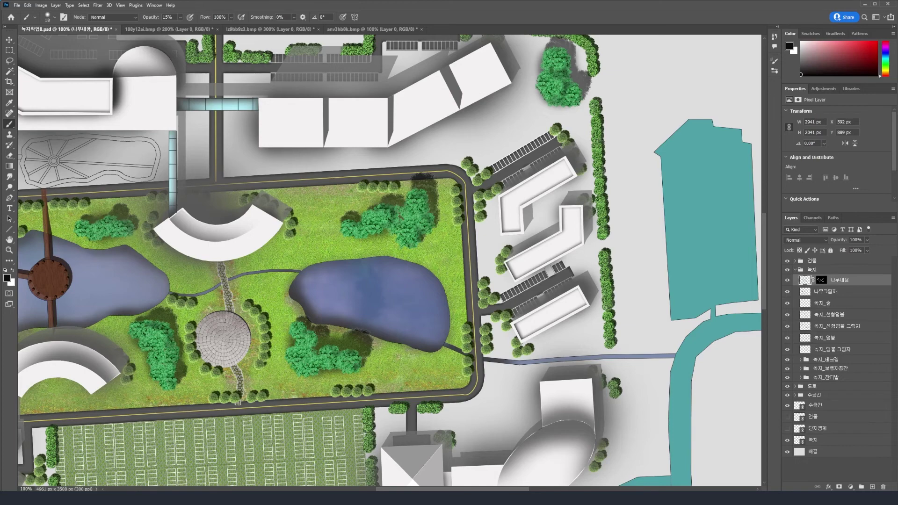
scroll(268, 231, left, 10)
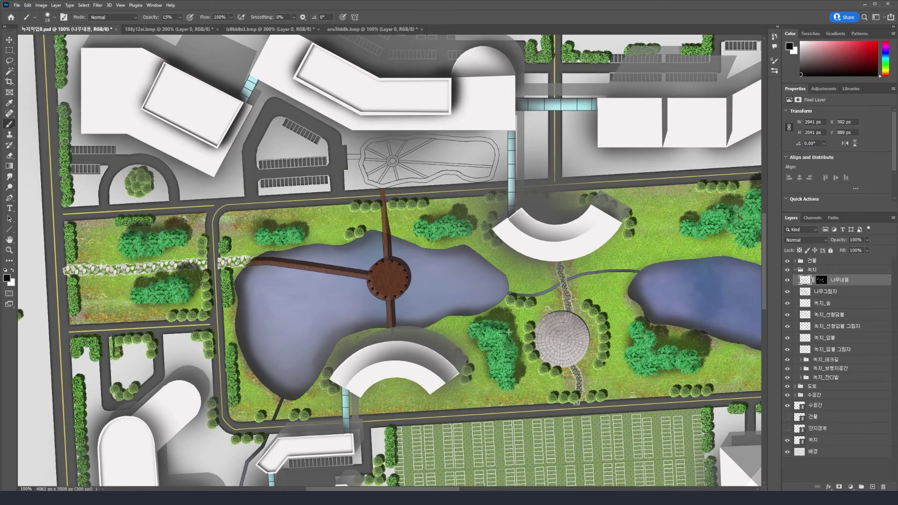
scroll(507, 332, down, 5)
drag(259, 463, 273, 469)
drag(348, 378, 390, 400)
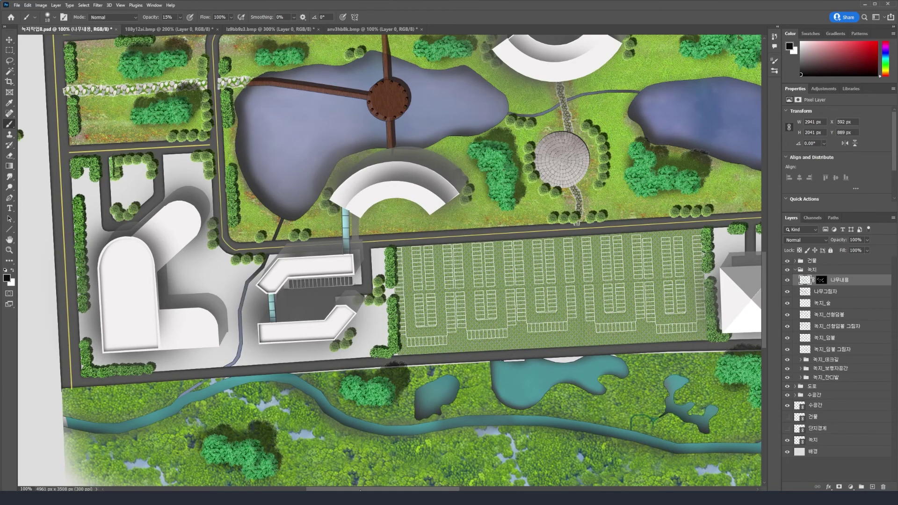
scroll(233, 445, right, 10)
mouse_move(312, 358)
mouse_down()
mouse_move(347, 376)
mouse_move(310, 361)
mouse_move(346, 366)
mouse_move(331, 397)
mouse_up()
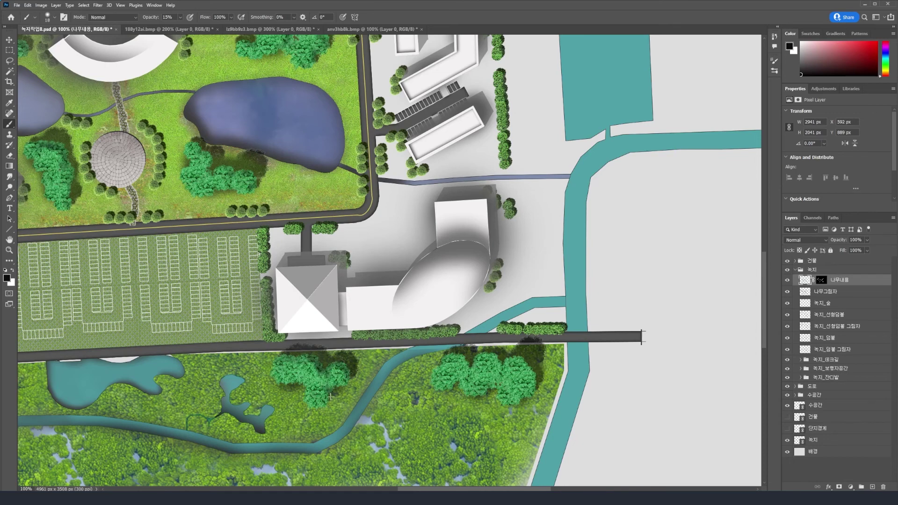
mouse_move(418, 399)
mouse_down()
mouse_move(461, 360)
mouse_move(462, 369)
mouse_move(515, 362)
mouse_move(526, 370)
mouse_move(523, 393)
mouse_move(525, 368)
mouse_up()
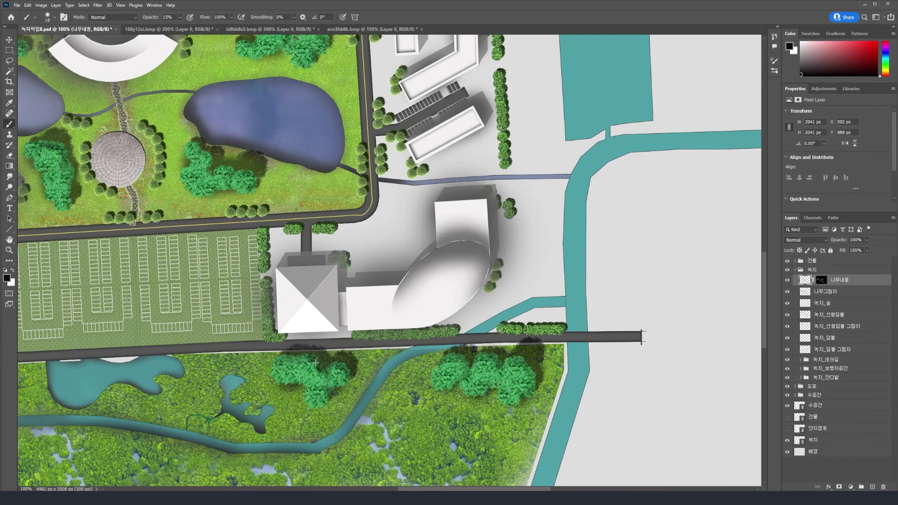
Set the foreground colour to the near-white #f0eded for brushing highlights on the northwestern trees
key(ctrl+minus)
key(ctrl+minus)
key(ctrl+minus)
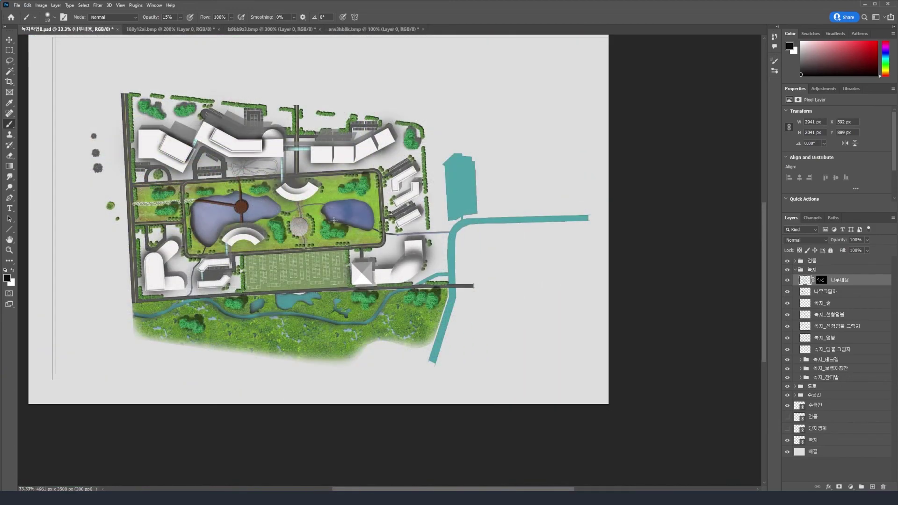
scroll(176, 231, up, 2)
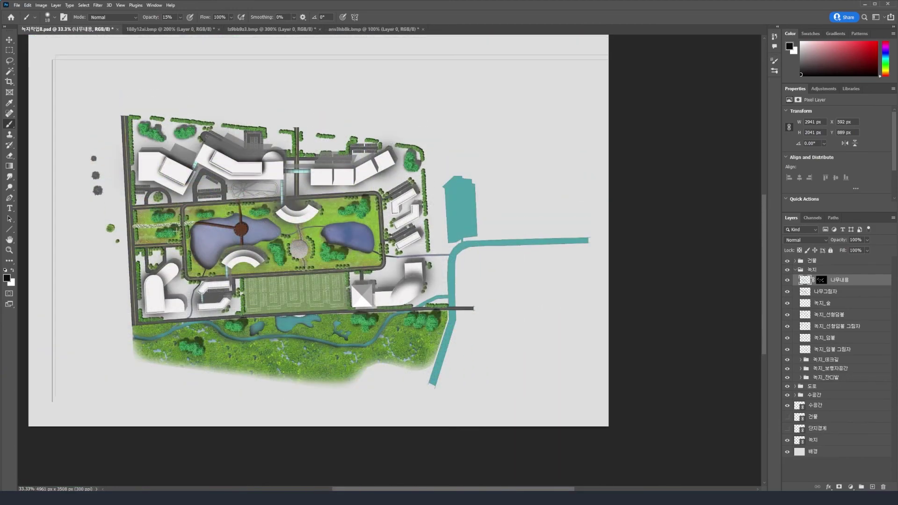
scroll(176, 231, up, 2)
scroll(141, 135, up, 5)
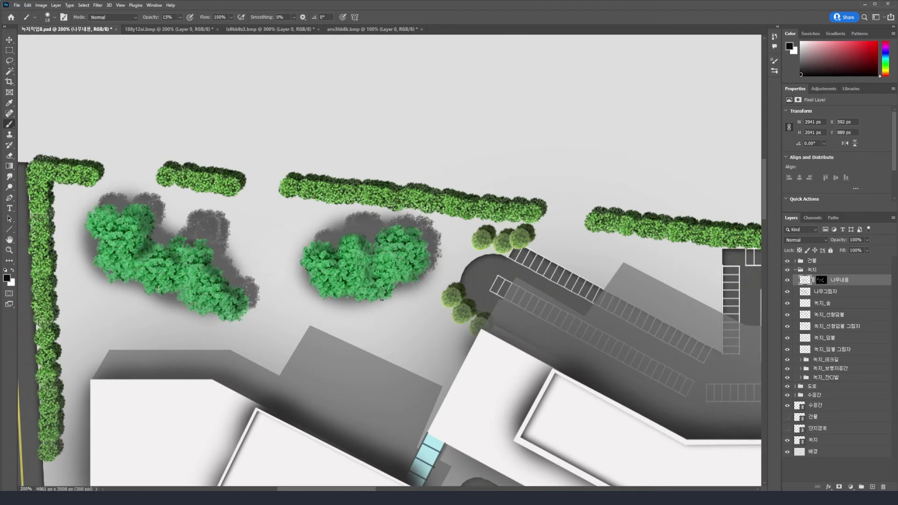
click(6, 278)
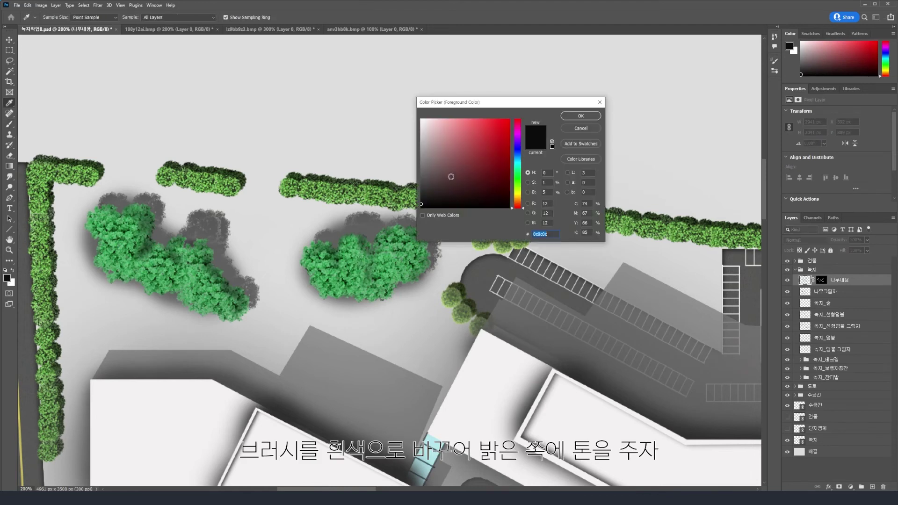
click(421, 124)
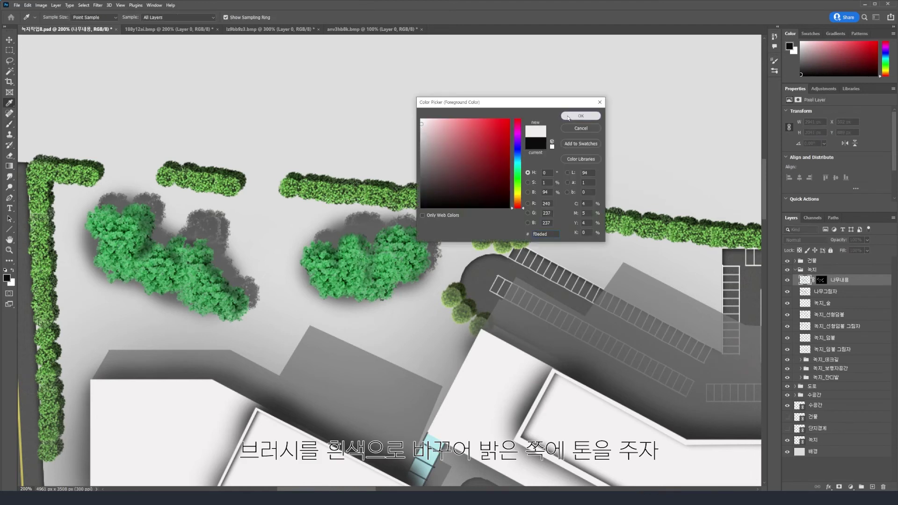
click(565, 116)
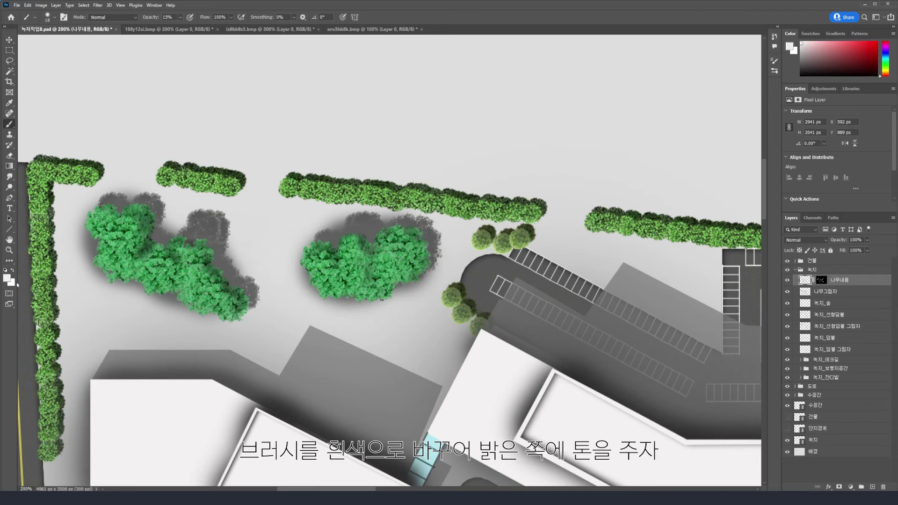
Brush pale highlights along the lower edges of the two northwestern tree clusters, reducing the brush opacity to 9%
mouse_move(89, 236)
mouse_down()
mouse_move(101, 233)
mouse_move(107, 272)
mouse_up()
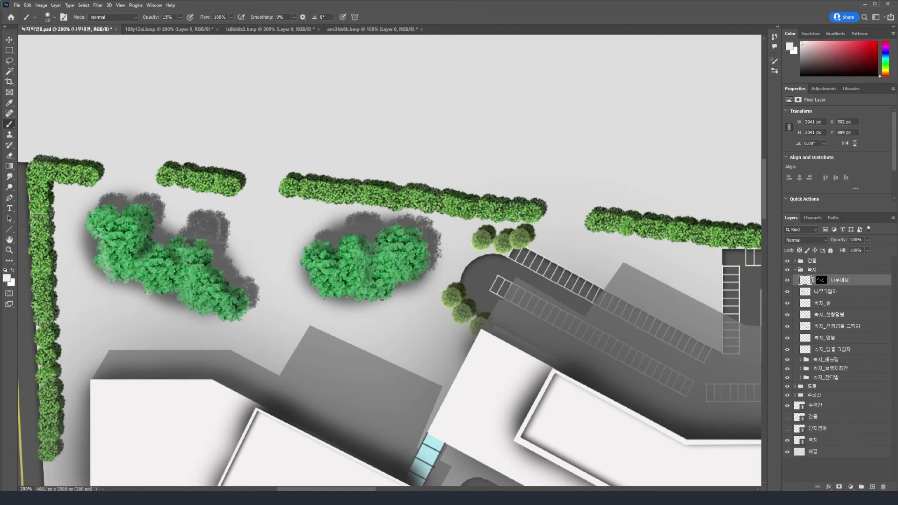
mouse_move(162, 293)
mouse_down()
mouse_move(212, 310)
mouse_move(186, 287)
mouse_up()
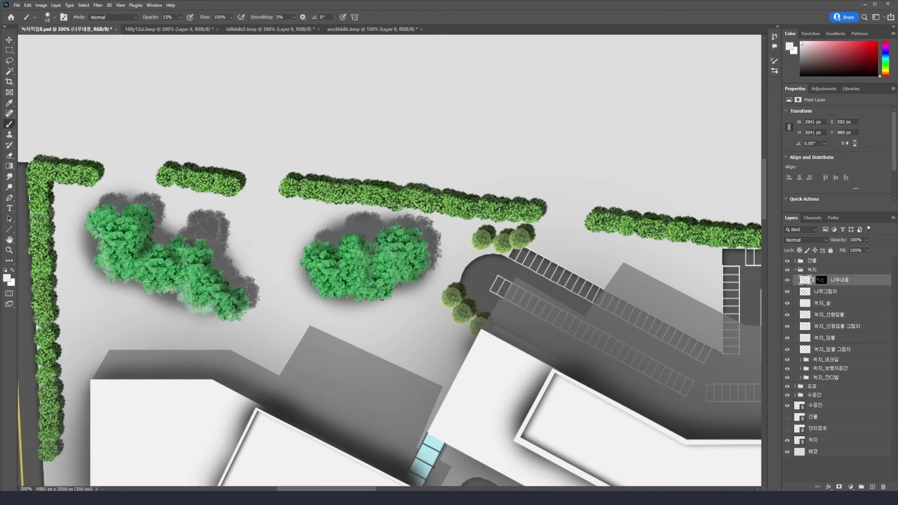
click(180, 17)
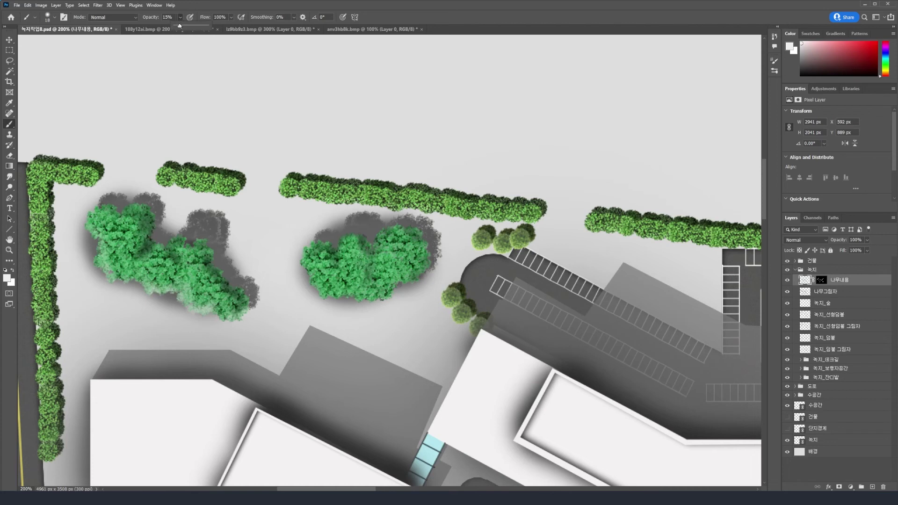
drag(177, 28, 173, 28)
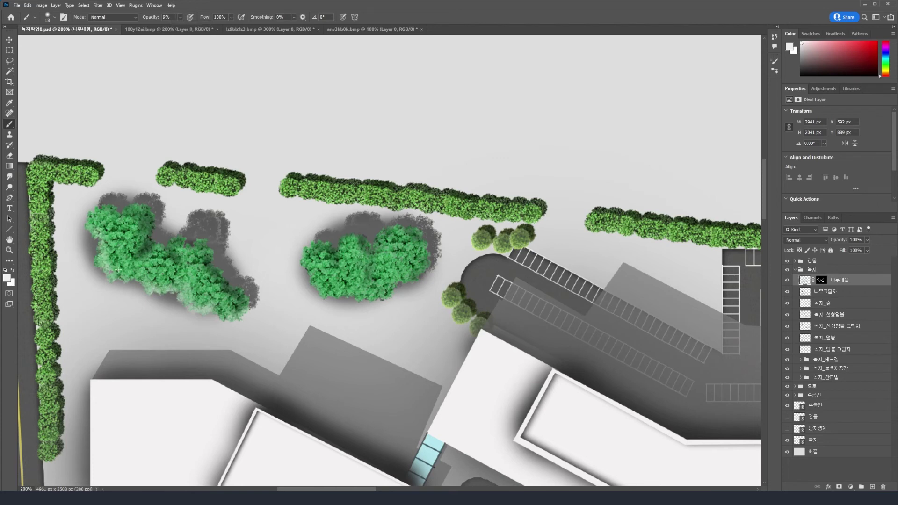
drag(318, 281, 395, 282)
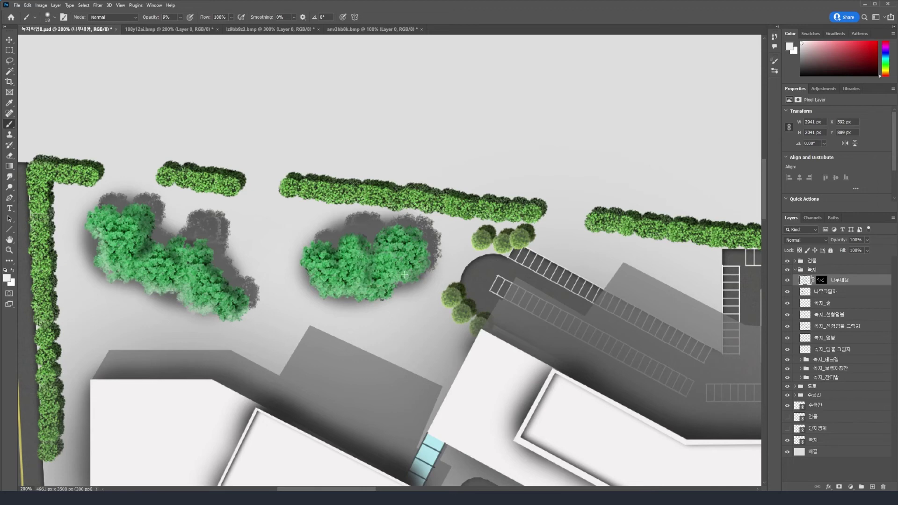
Set the brush opacity to 13% and paint pale highlights on the northeastern tree cluster
click(180, 18)
drag(177, 28, 182, 29)
scroll(389, 281, right, 10)
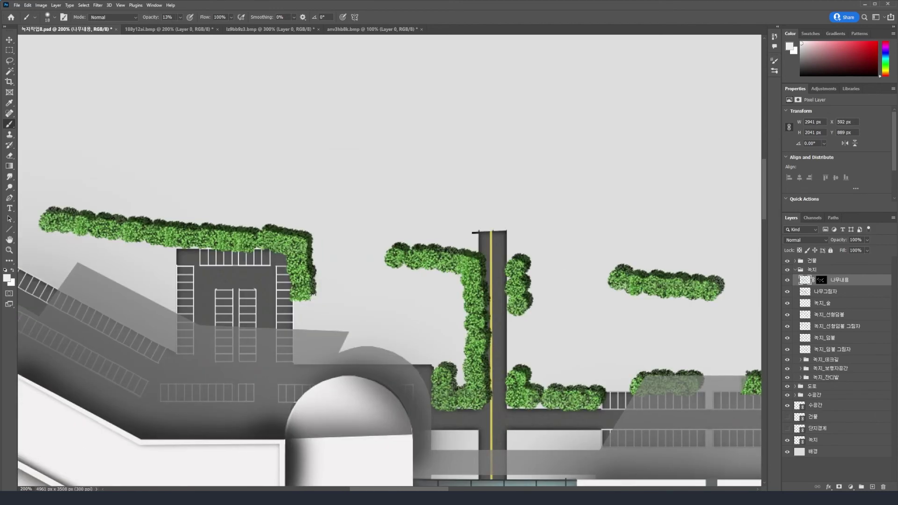
scroll(501, 440, right, 10)
scroll(500, 440, down, 3)
scroll(500, 440, down, 2)
mouse_move(436, 302)
mouse_down()
mouse_move(474, 317)
mouse_move(452, 310)
mouse_move(456, 391)
mouse_move(485, 395)
mouse_move(451, 381)
mouse_move(475, 394)
mouse_move(497, 392)
mouse_move(513, 373)
mouse_move(501, 390)
mouse_up()
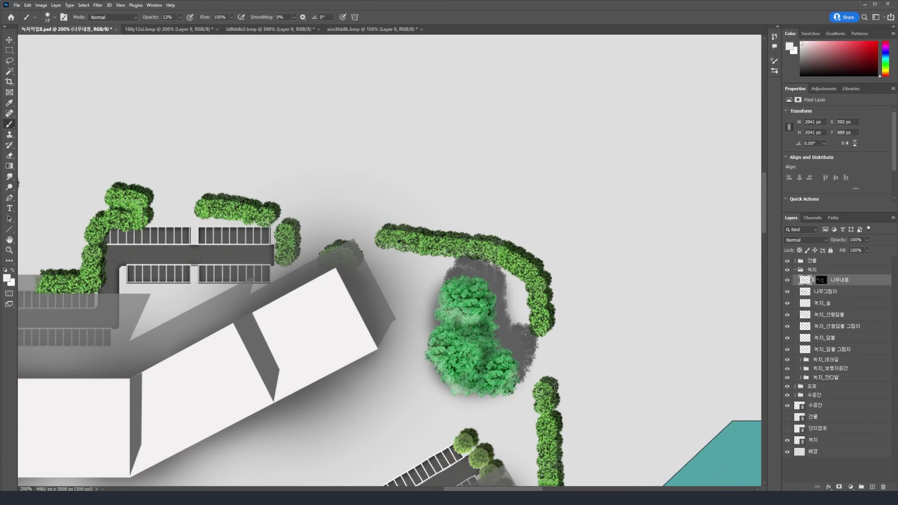
Brush pale highlights onto the tree clusters above and below the eastern pond in the central park
scroll(501, 390, down, 5)
scroll(501, 389, left, 5)
mouse_move(262, 374)
mouse_down()
mouse_move(280, 379)
mouse_move(328, 365)
mouse_move(402, 388)
mouse_move(421, 367)
mouse_move(374, 381)
mouse_move(310, 355)
mouse_move(290, 377)
mouse_up()
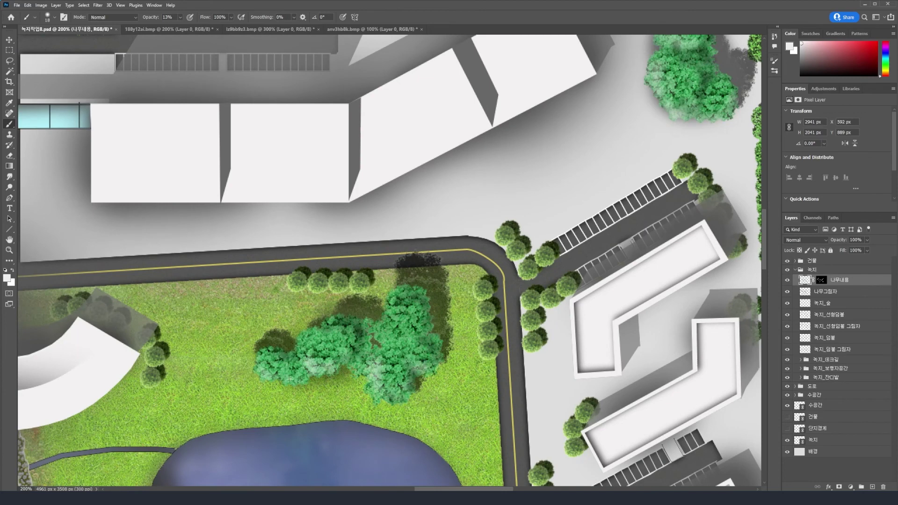
scroll(290, 378, down, 5)
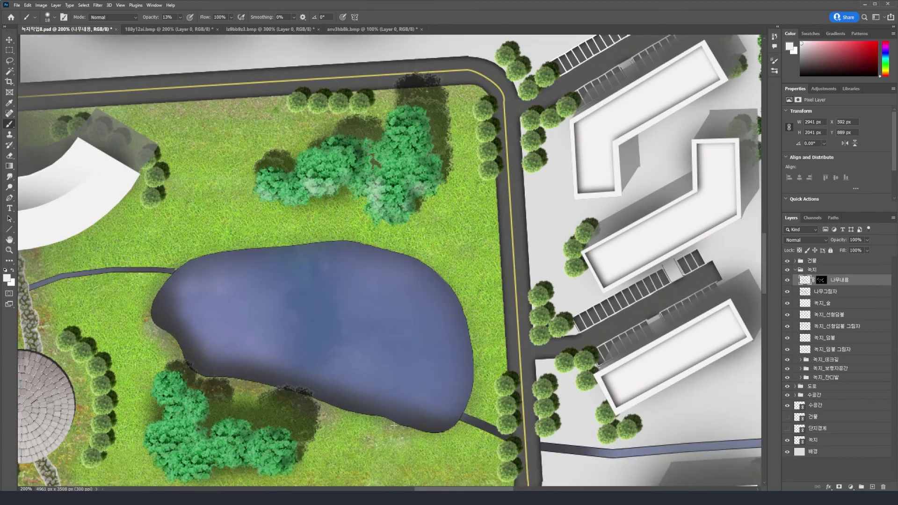
scroll(393, 425, down, 2)
mouse_move(156, 323)
mouse_down()
mouse_move(171, 334)
mouse_move(155, 367)
mouse_move(181, 408)
mouse_move(246, 395)
mouse_up()
drag(246, 395, 273, 398)
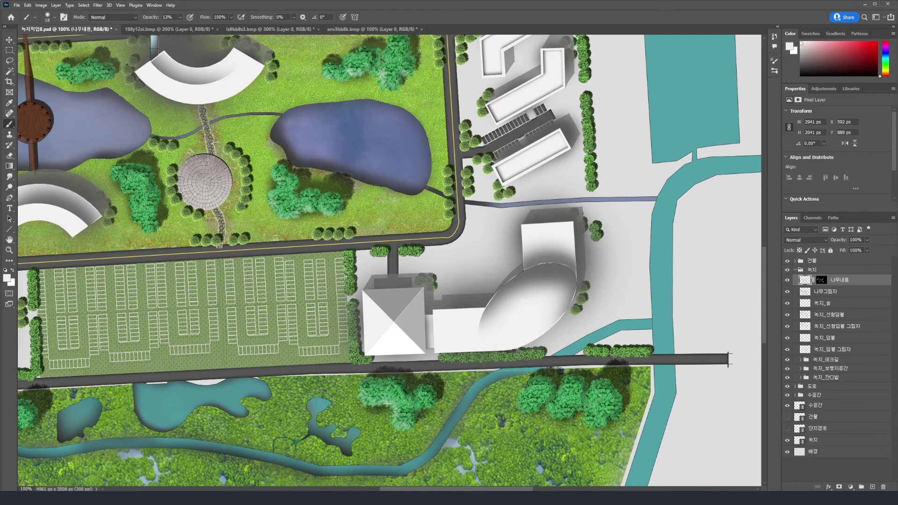
Brush pale highlights onto the tree clusters along the river in the southern forest strip
mouse_move(527, 394)
mouse_down()
mouse_move(594, 425)
mouse_move(614, 411)
mouse_move(591, 399)
mouse_up()
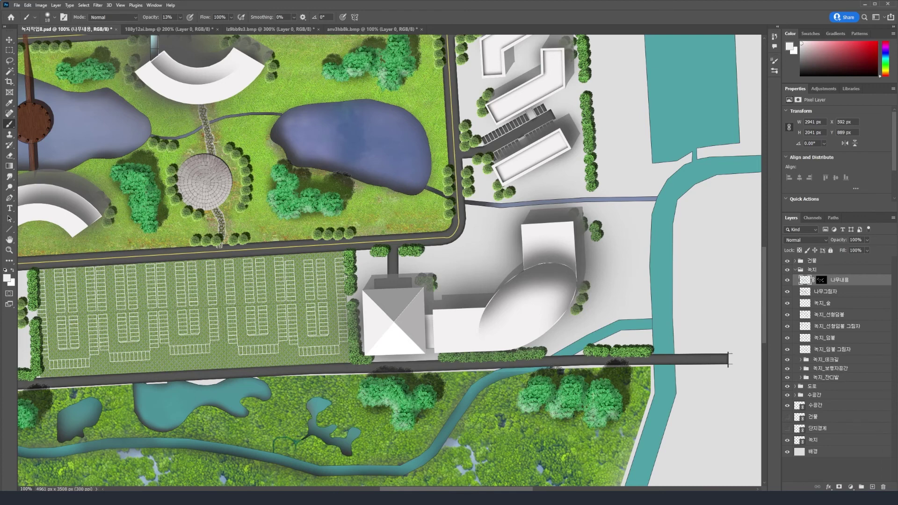
scroll(418, 458, down, 3)
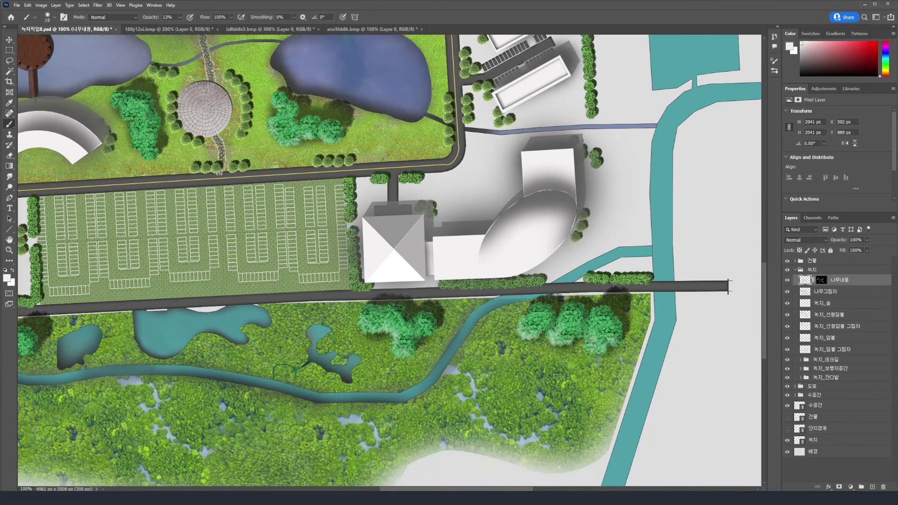
scroll(443, 461, down, 1)
scroll(221, 309, left, 10)
mouse_move(221, 310)
mouse_down()
mouse_move(248, 322)
mouse_move(262, 314)
mouse_move(243, 316)
mouse_up()
mouse_move(82, 367)
mouse_down()
mouse_move(123, 391)
mouse_move(83, 369)
mouse_move(108, 377)
mouse_up()
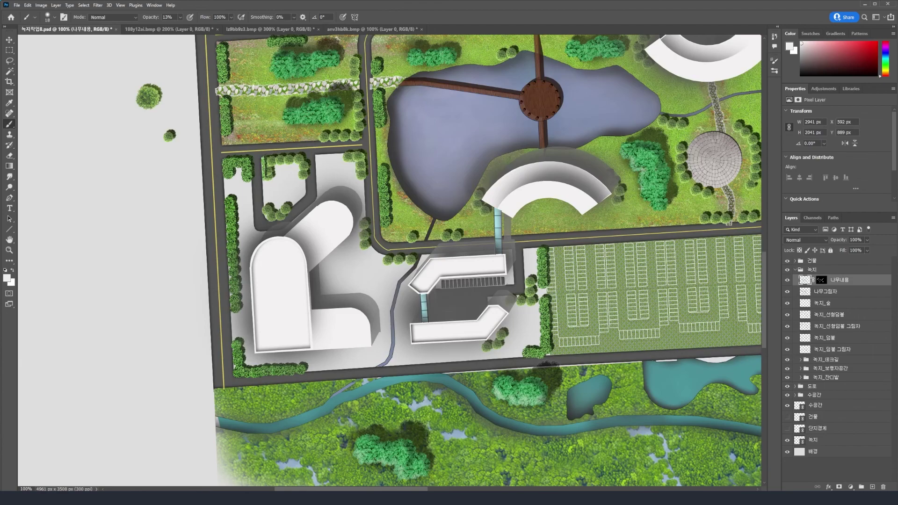
Raise the 나무그림자 layer opacity to 76% and switch to the rectangular marquee
scroll(290, 170, up, 3)
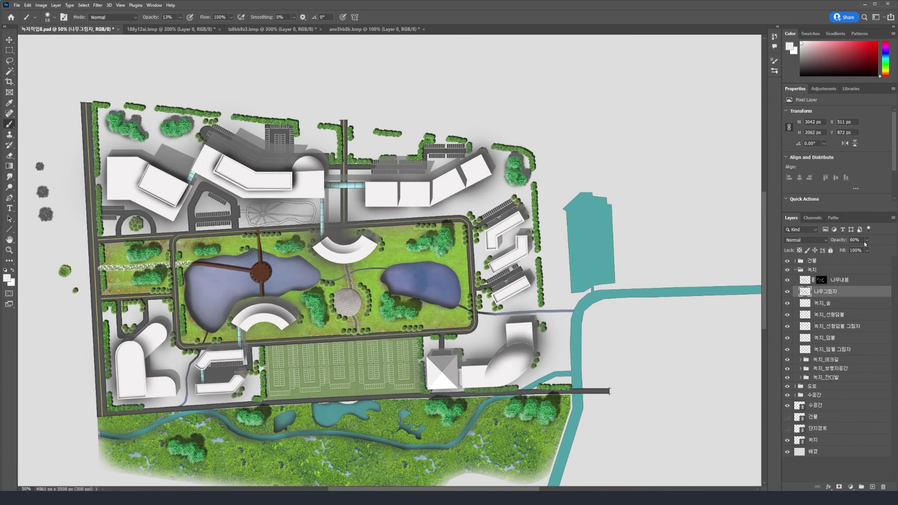
click(867, 250)
drag(869, 251, 874, 252)
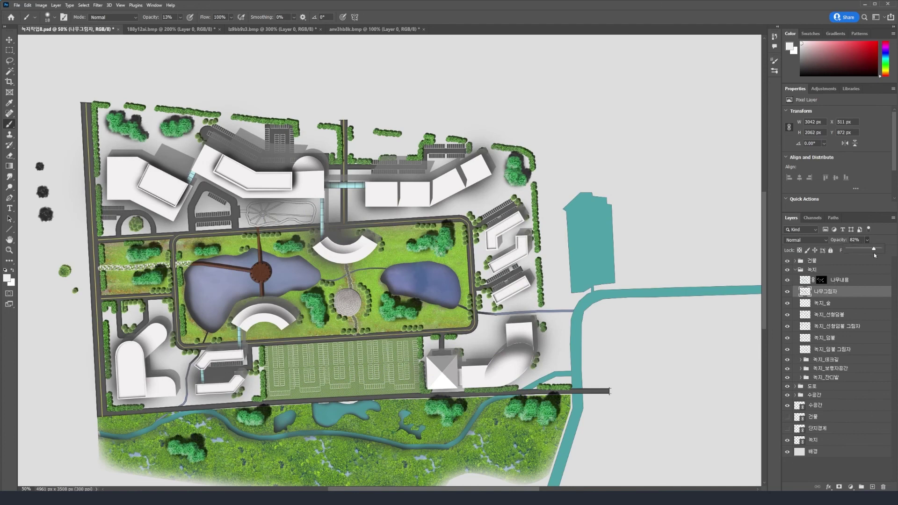
drag(873, 249, 871, 248)
key(m)
scroll(564, 214, down, 1)
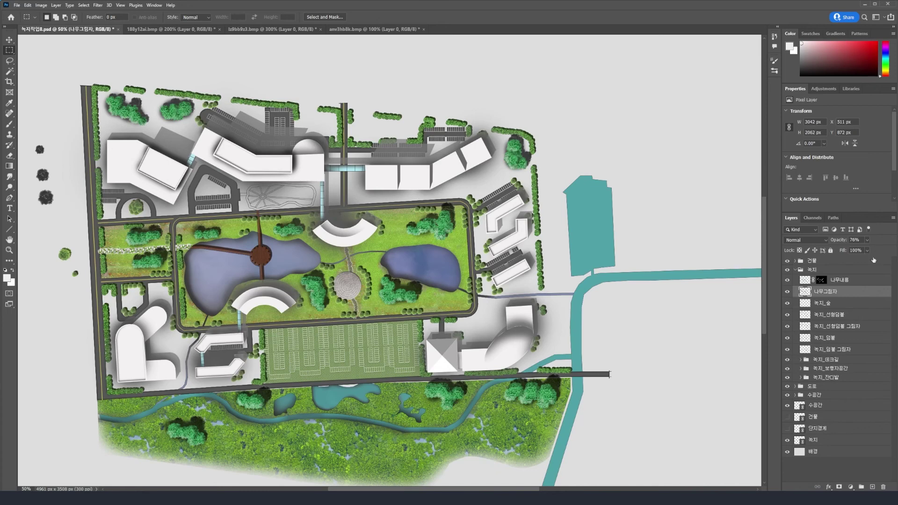
Group the 나무내용 and 나무그림자 layers into a new group named 녹지_나무군집
click(856, 284)
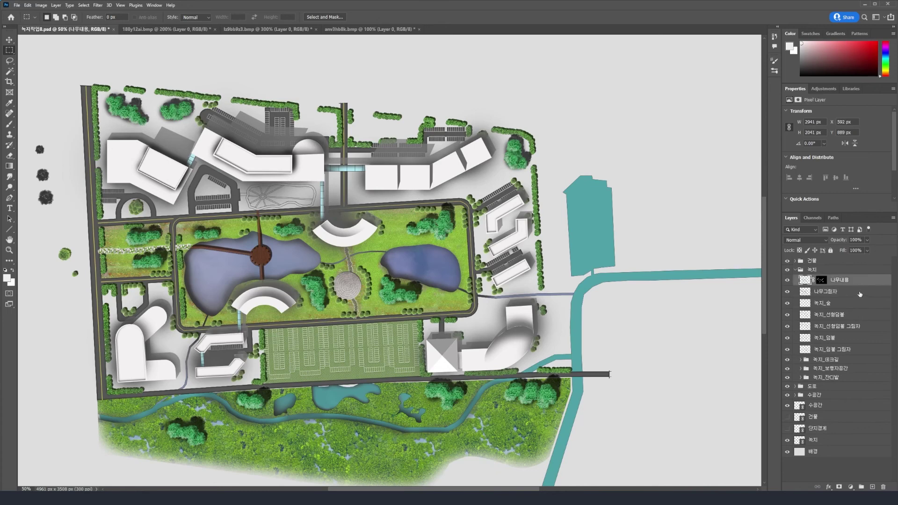
shift+click(844, 294)
right_click(845, 295)
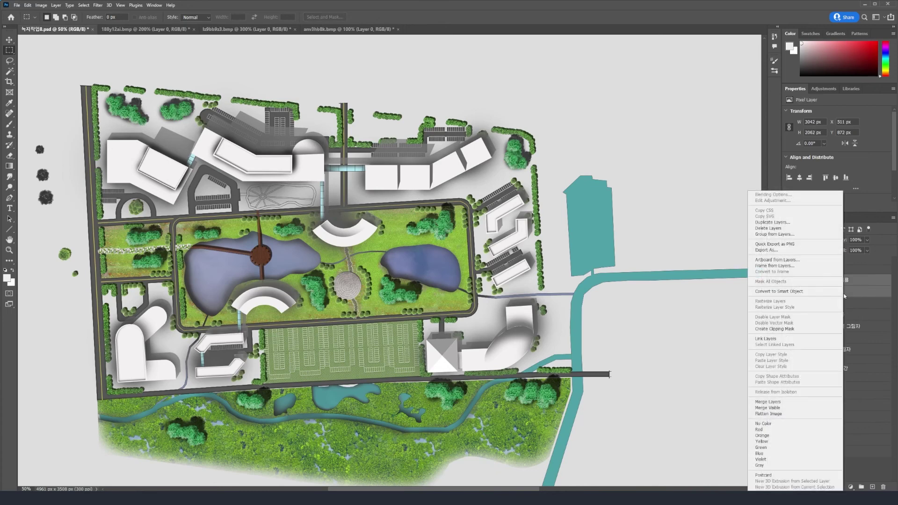
click(773, 234)
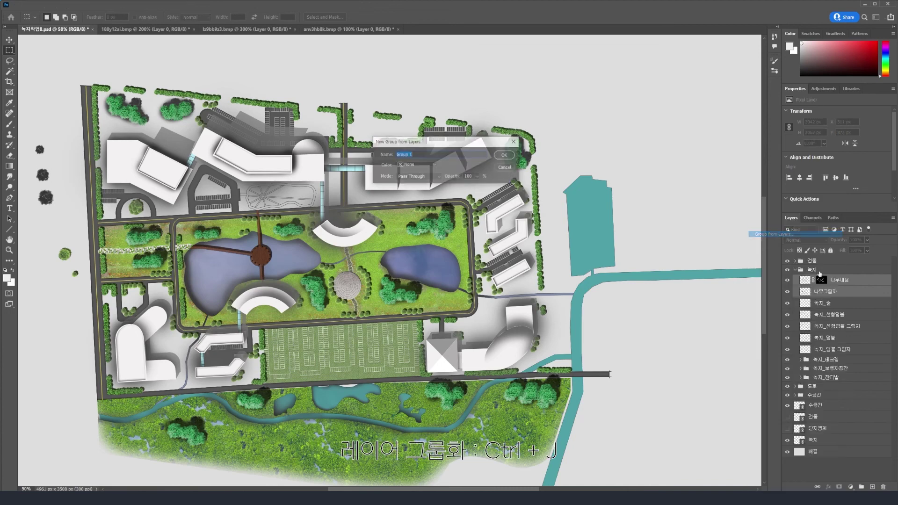
text(나지_)
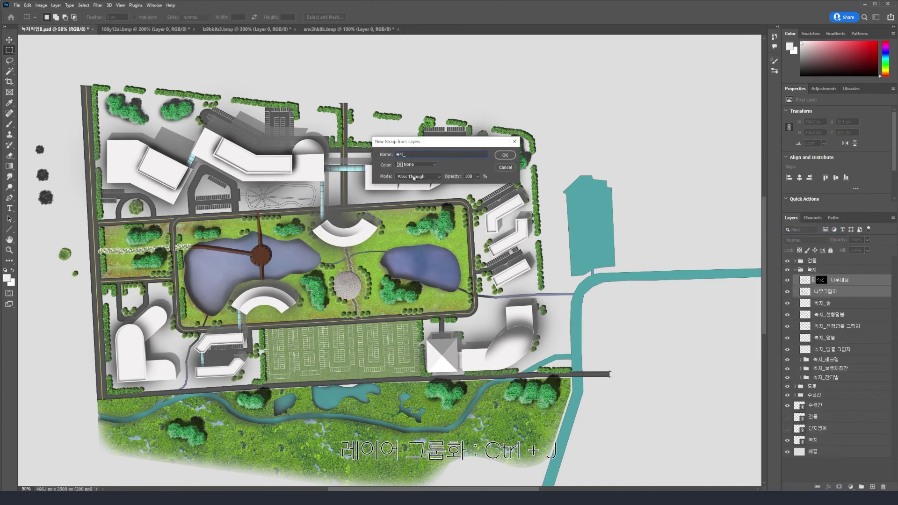
key(BackSpace)
text(나무그림)
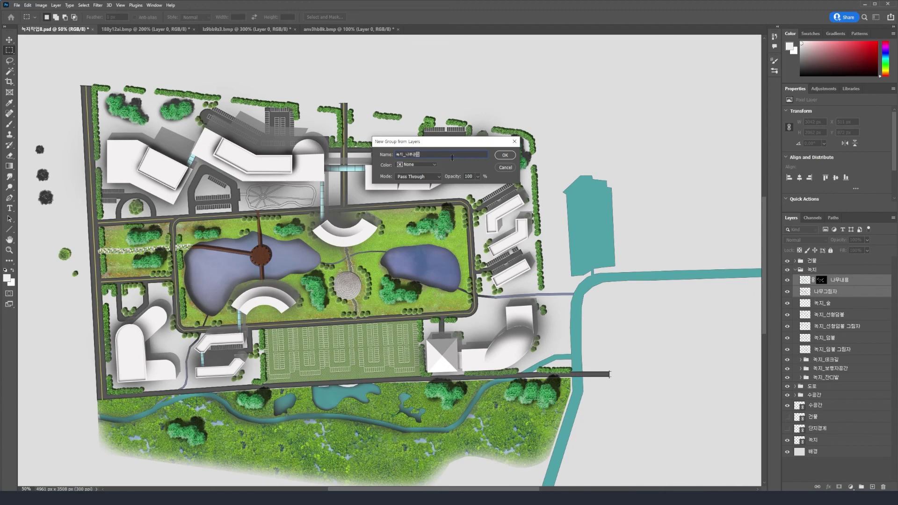
click(496, 156)
Delete the unneeded 녹지_숲 layer from the 녹지 group
click(822, 291)
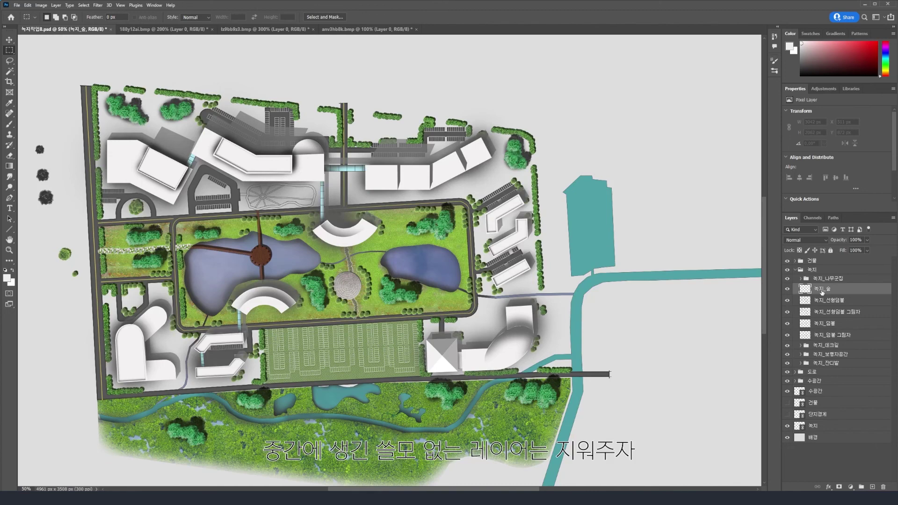
click(826, 300)
click(826, 291)
key(Delete)
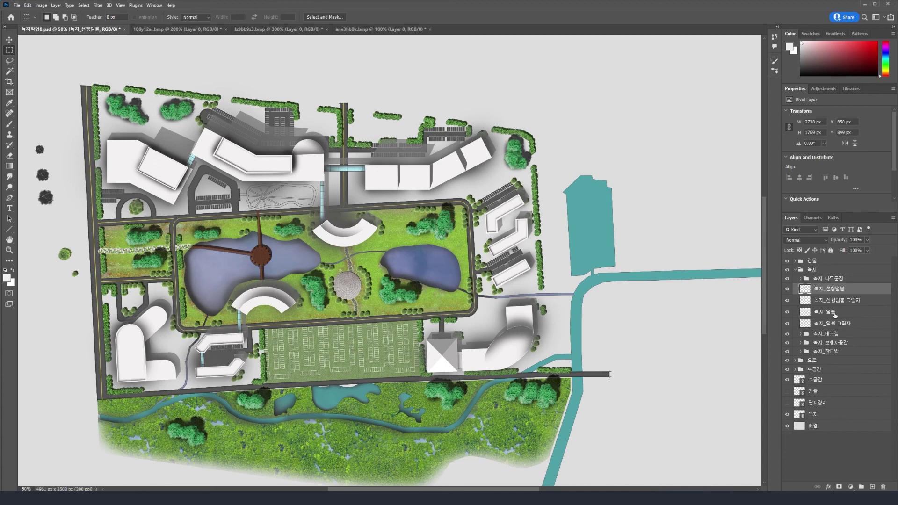
Group the four layers from 녹지_선형덤불 through 녹지_덤불 그림자 into a group named 녹지_덤불
shift+click(832, 327)
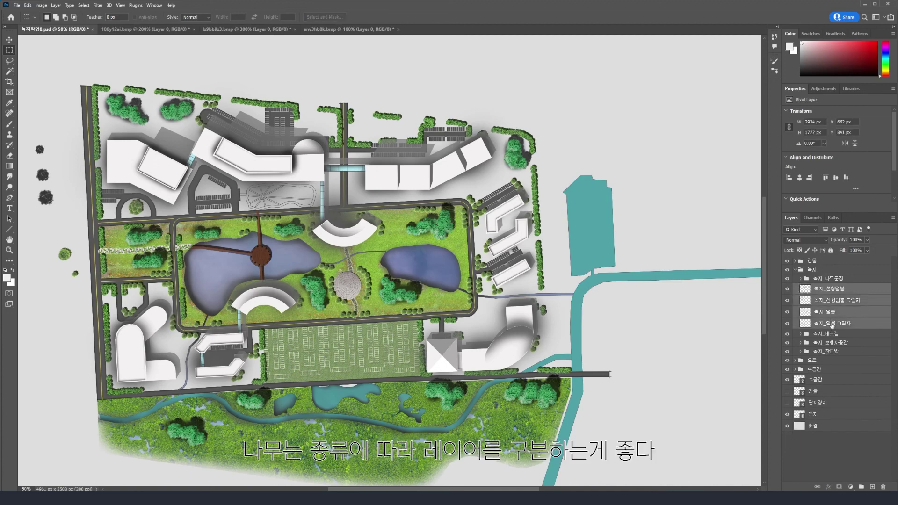
right_click(832, 327)
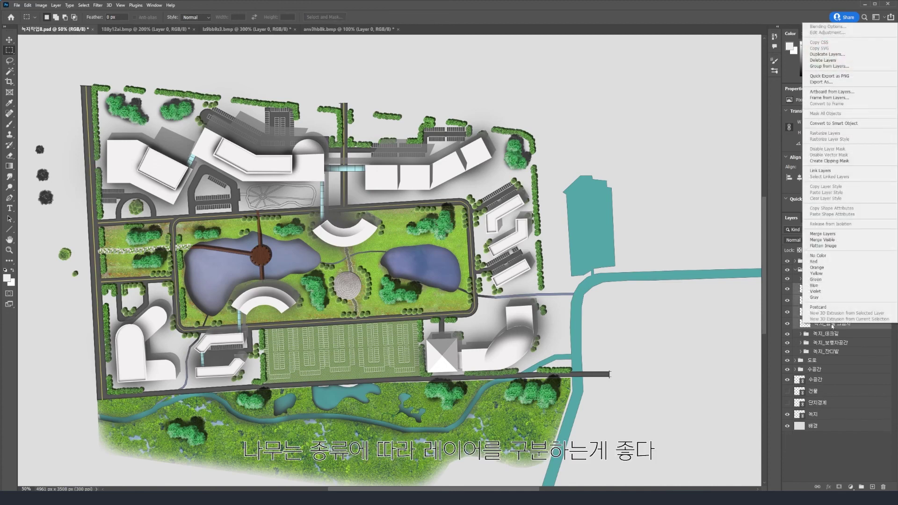
click(829, 66)
text(녹지_덤불)
key(Return)
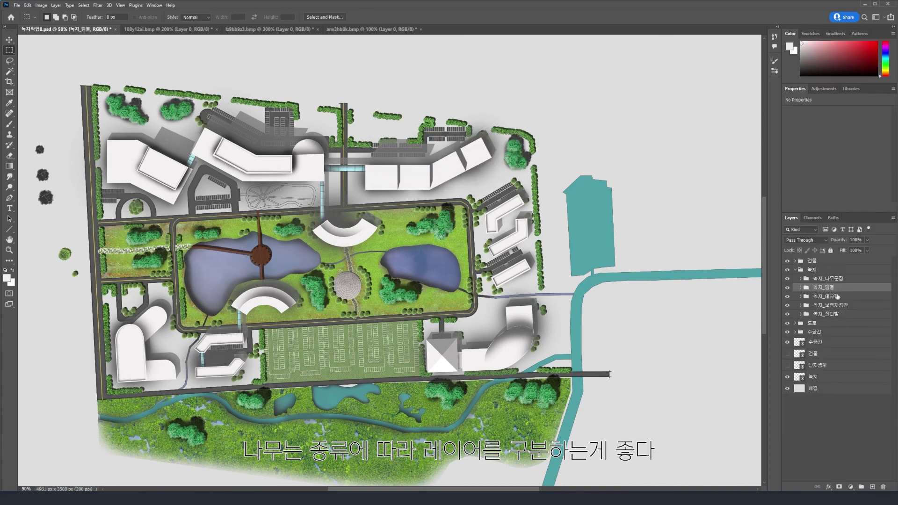